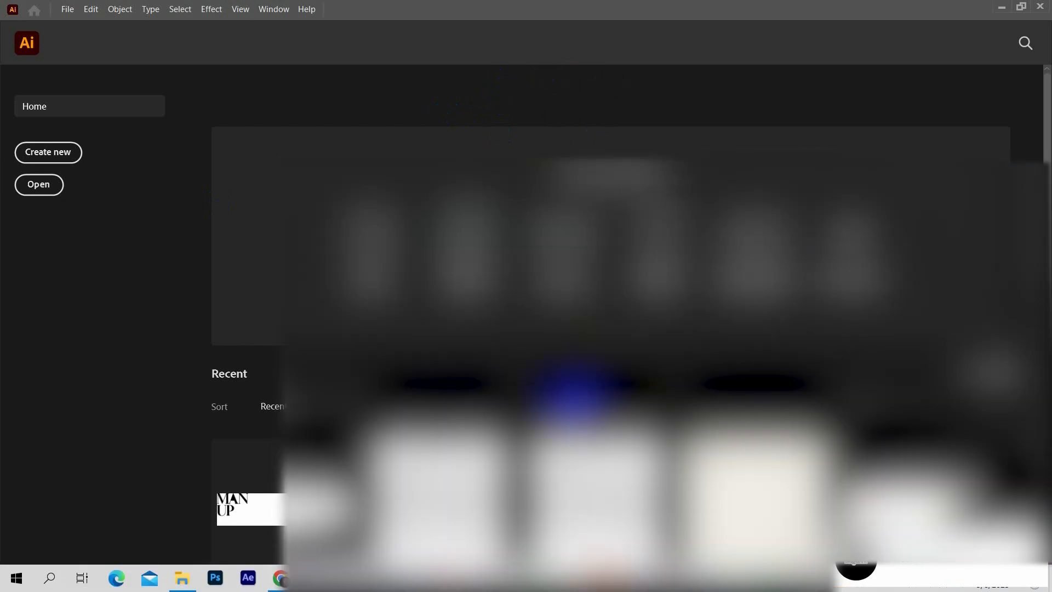
scroll(625, 328, down, 10)
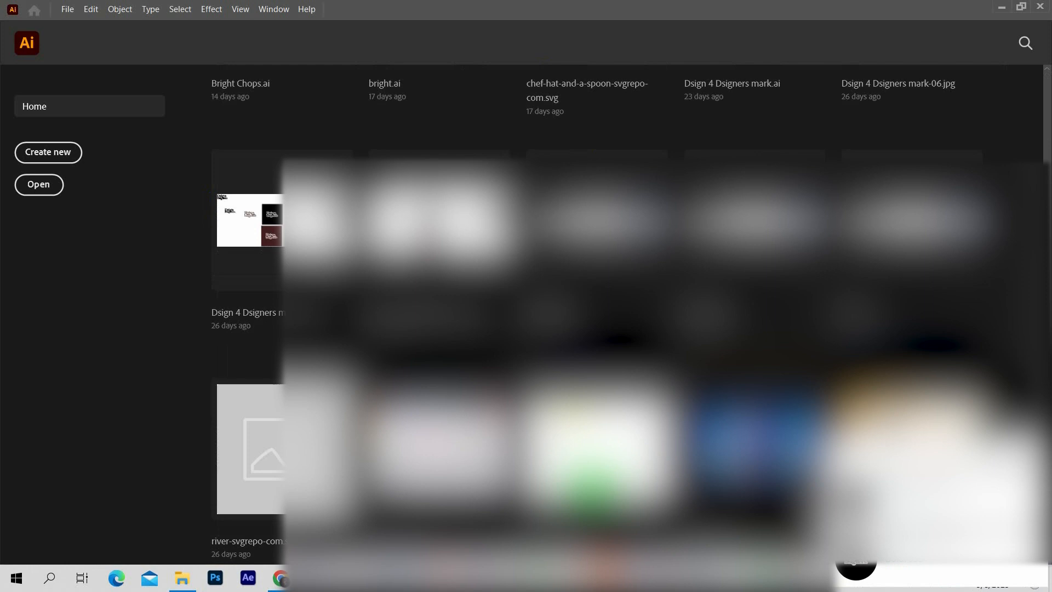
scroll(574, 412, up, 10)
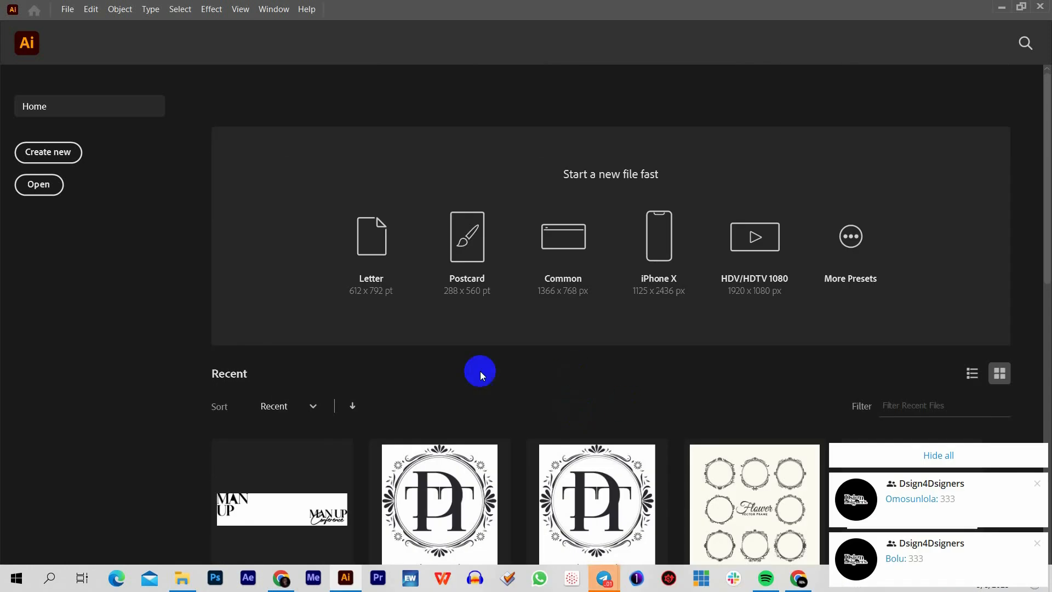
key(super)
key(super)
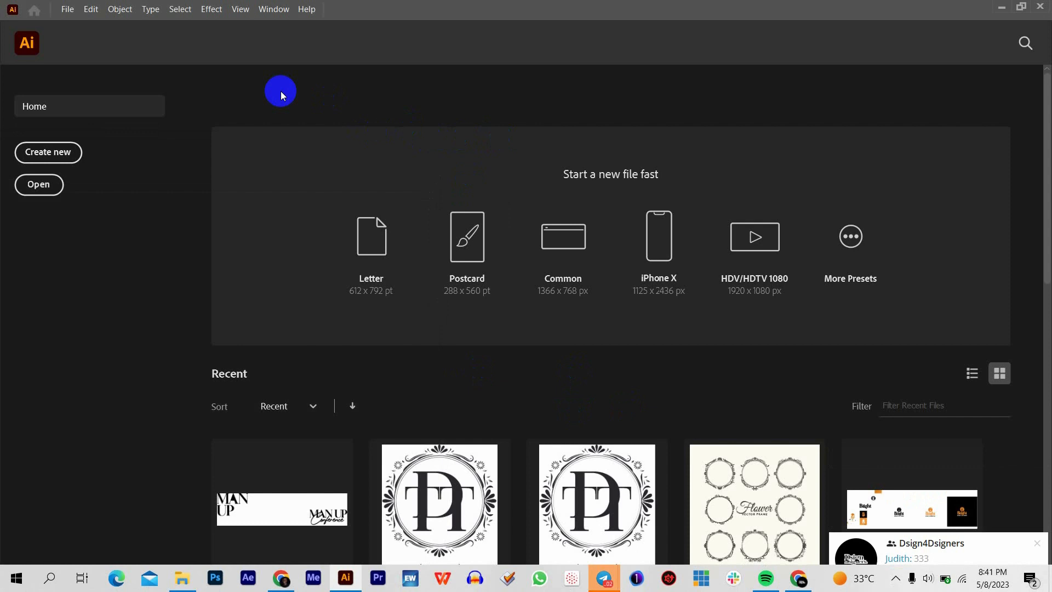
key(super)
key(super)
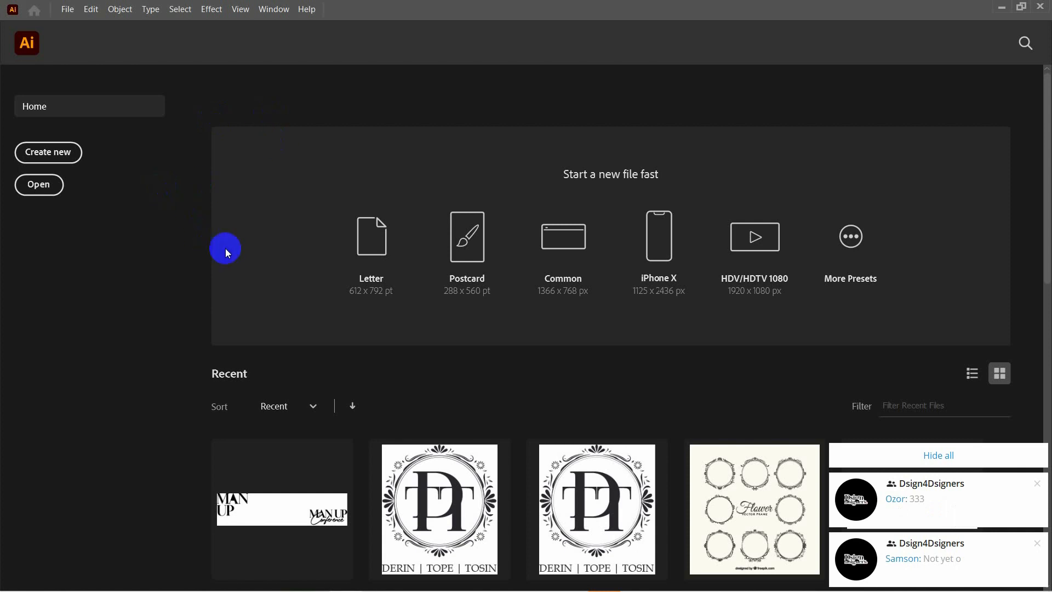
Dismiss the chat notifications and open Dsign 4 Dsigners mark.ai from the recent files.
scroll(380, 321, down, 10)
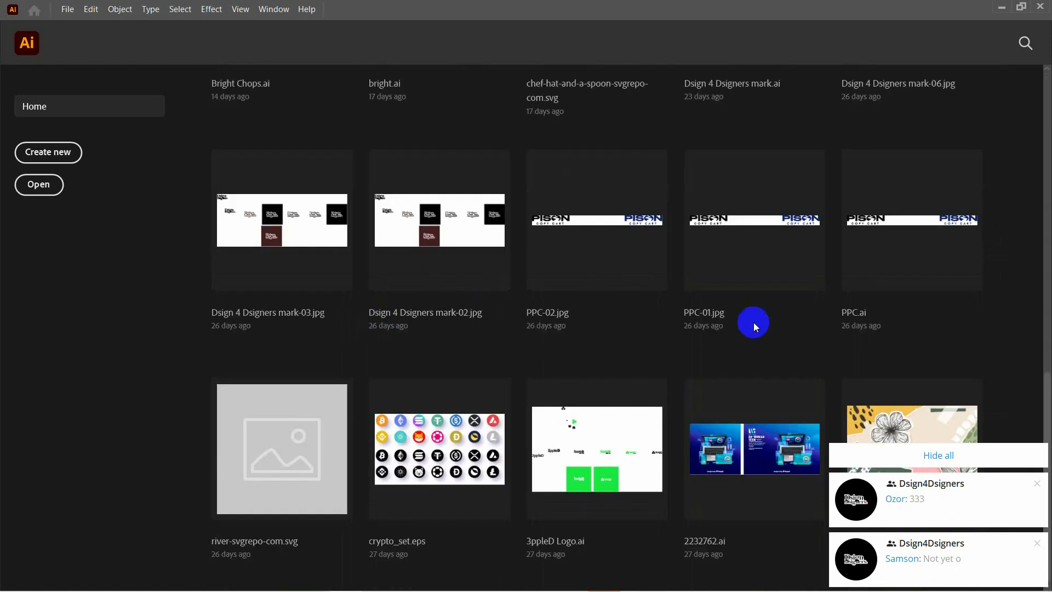
click(938, 456)
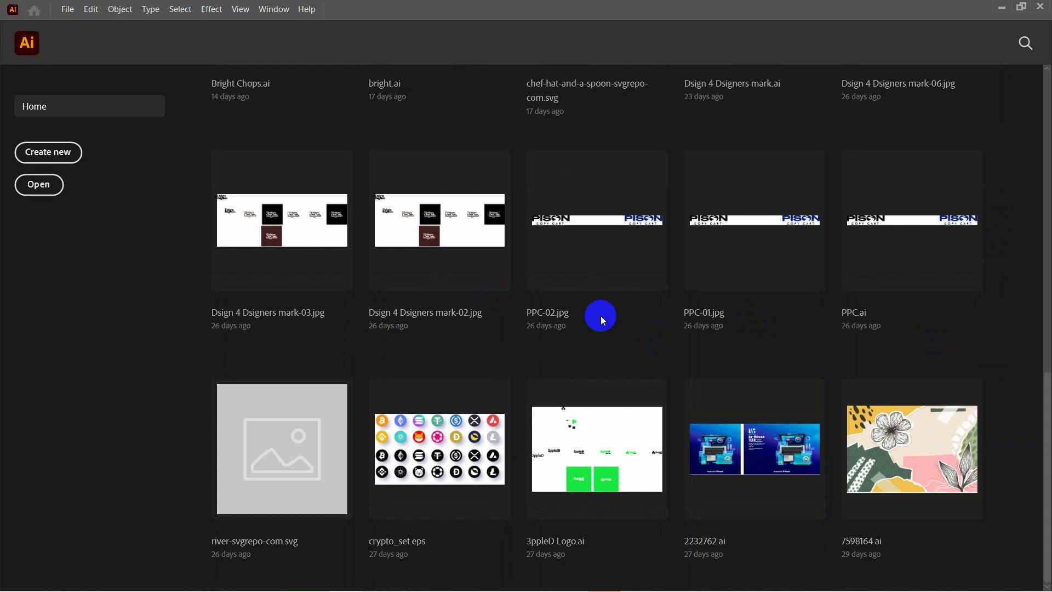
scroll(601, 316, up, 10)
scroll(600, 315, down, 10)
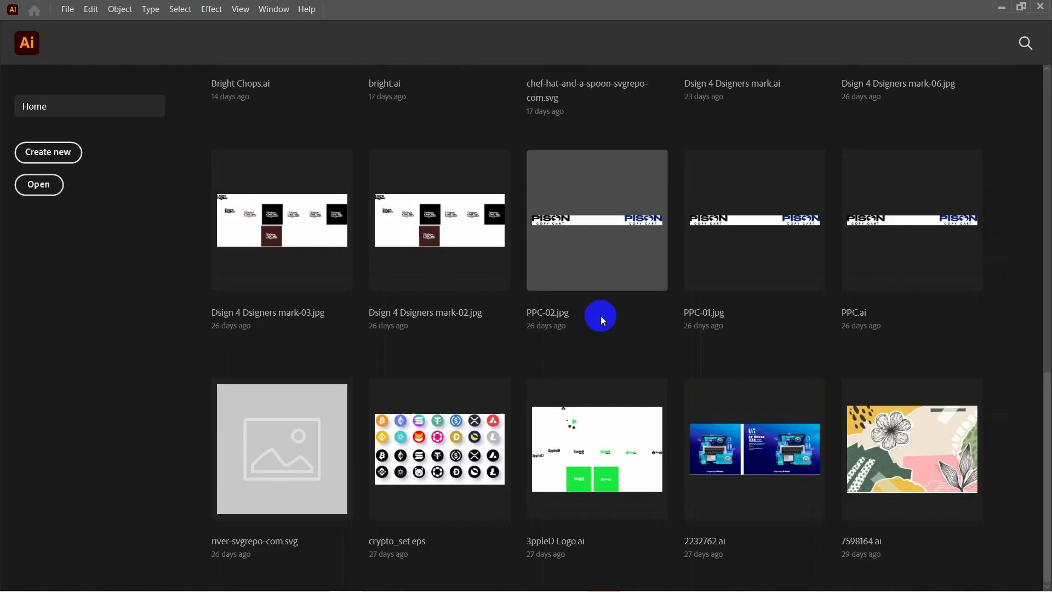
scroll(600, 315, up, 10)
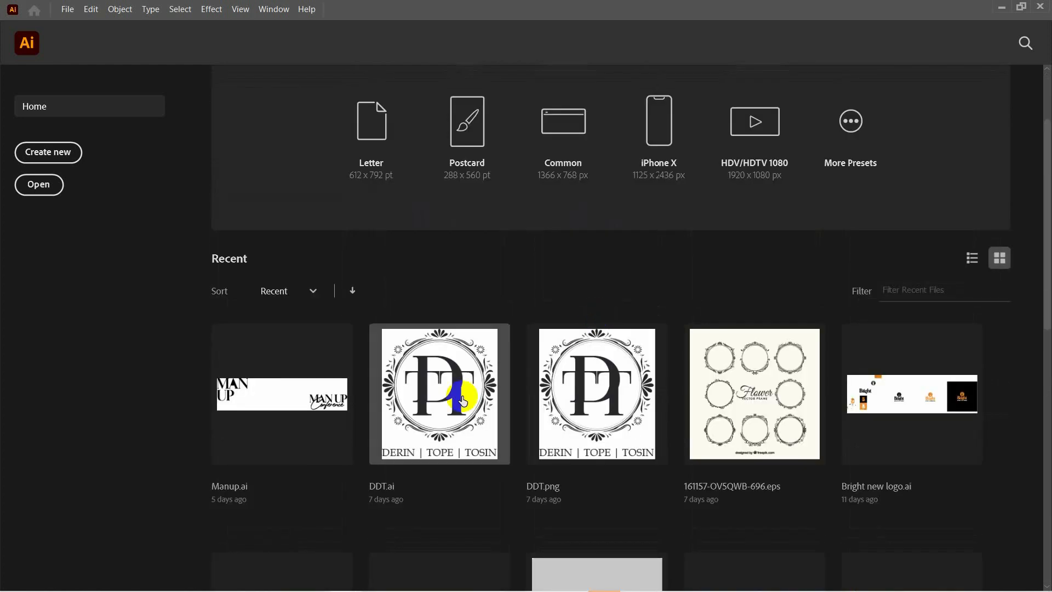
scroll(463, 401, down, 8)
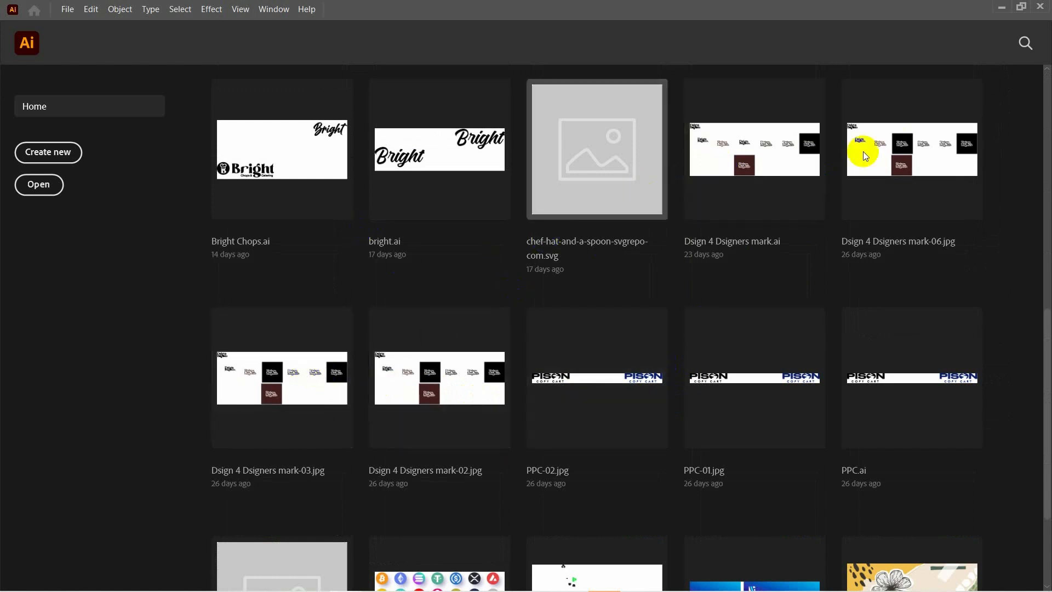
click(748, 170)
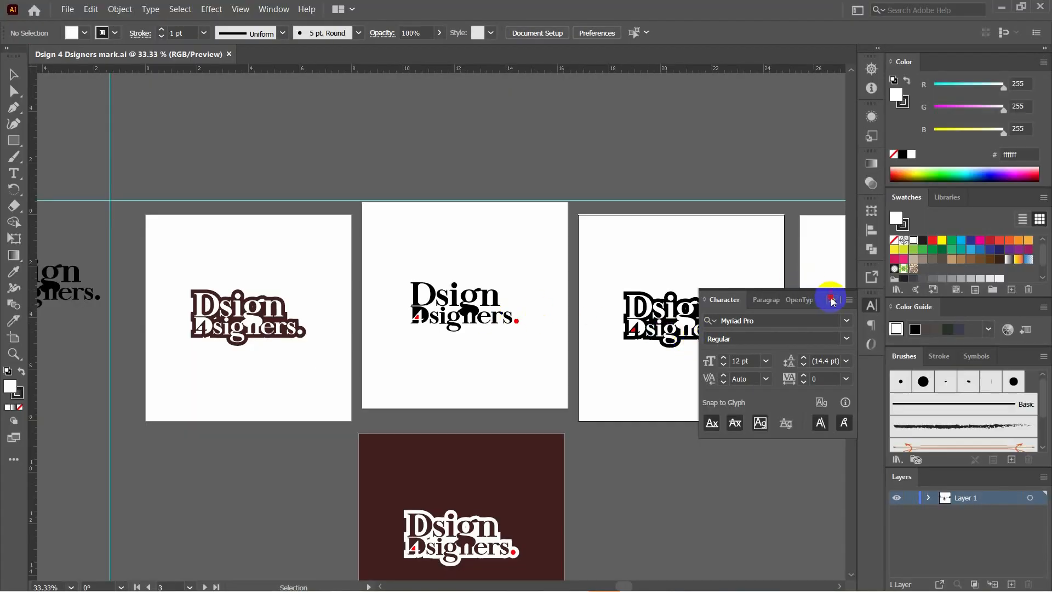
Collapse the floating Character panel and look over the Dsign 4 Dsigners logo variations across the artboards.
click(832, 300)
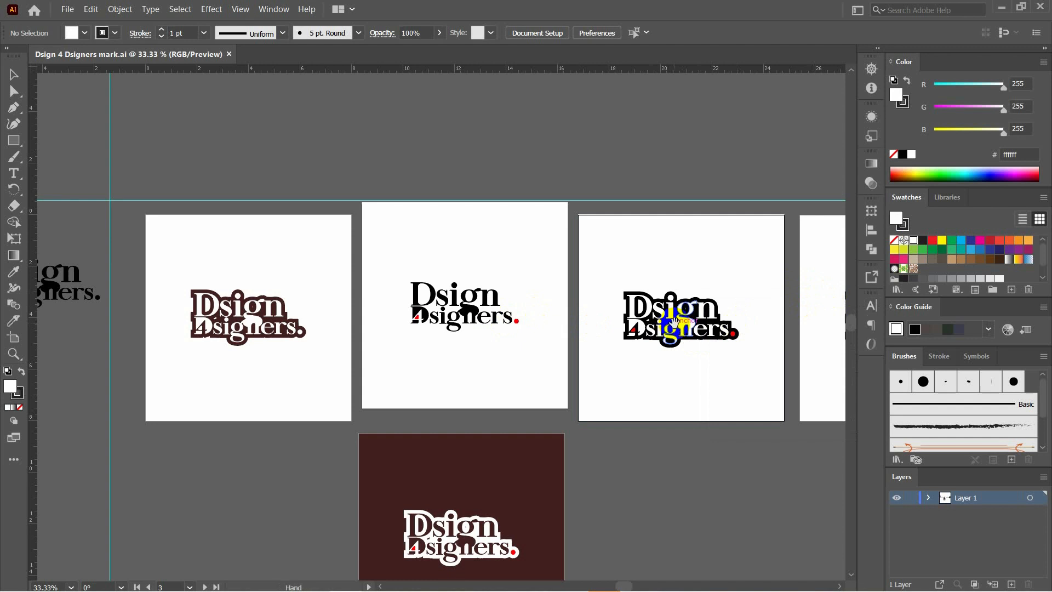
drag(731, 360, 680, 240)
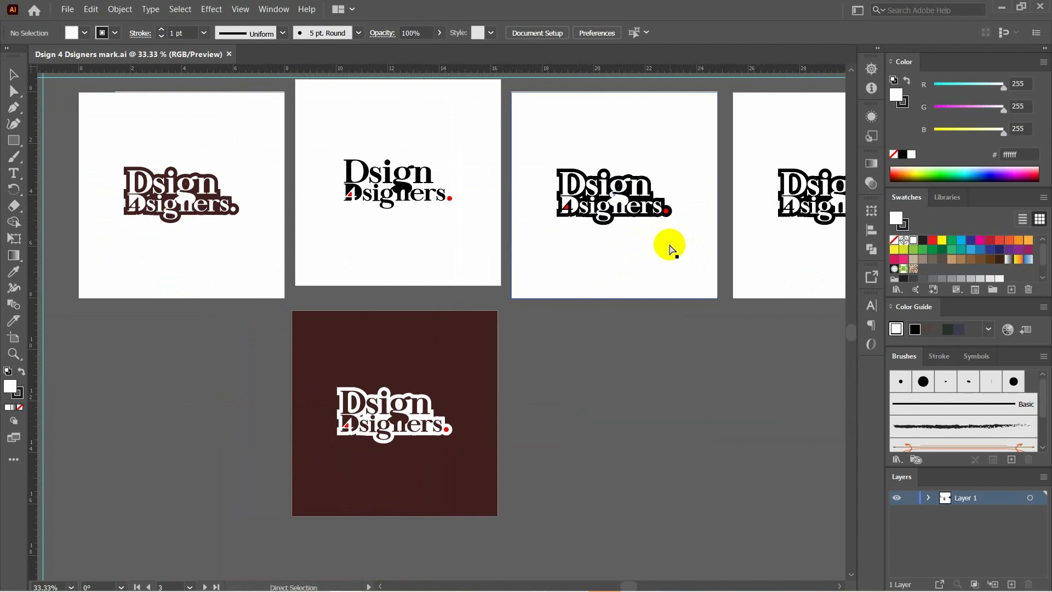
key(ctrl+minus)
key(ctrl+plus)
key(ctrl+minus)
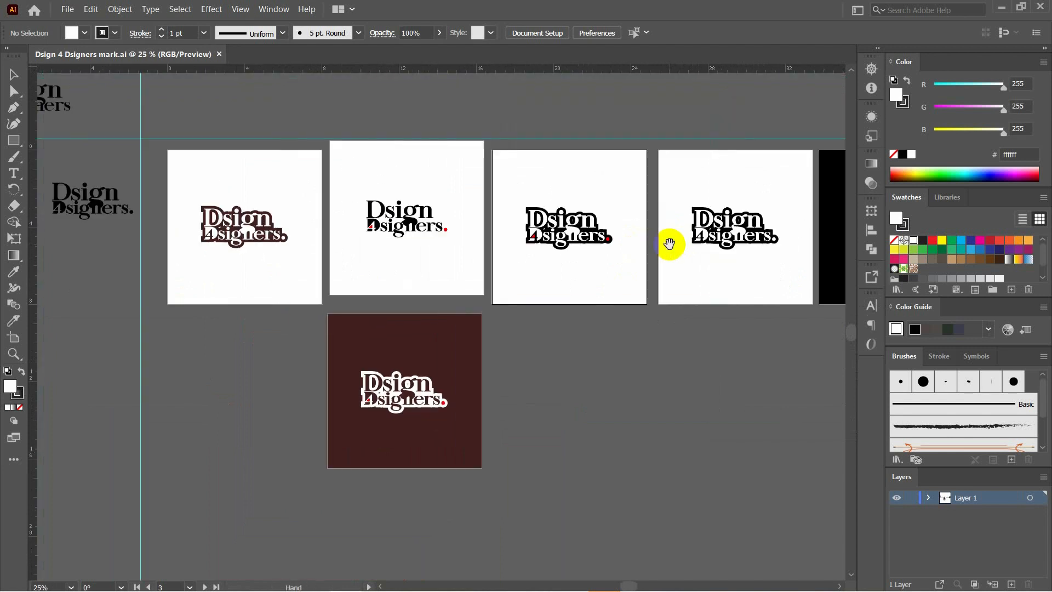
drag(669, 248, 518, 290)
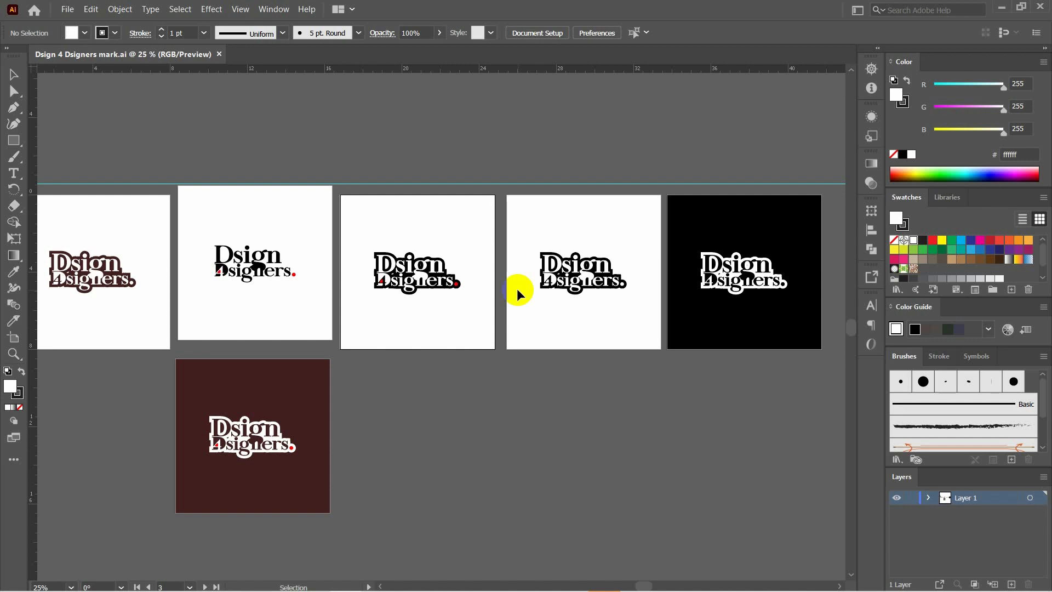
key(ctrl+equal)
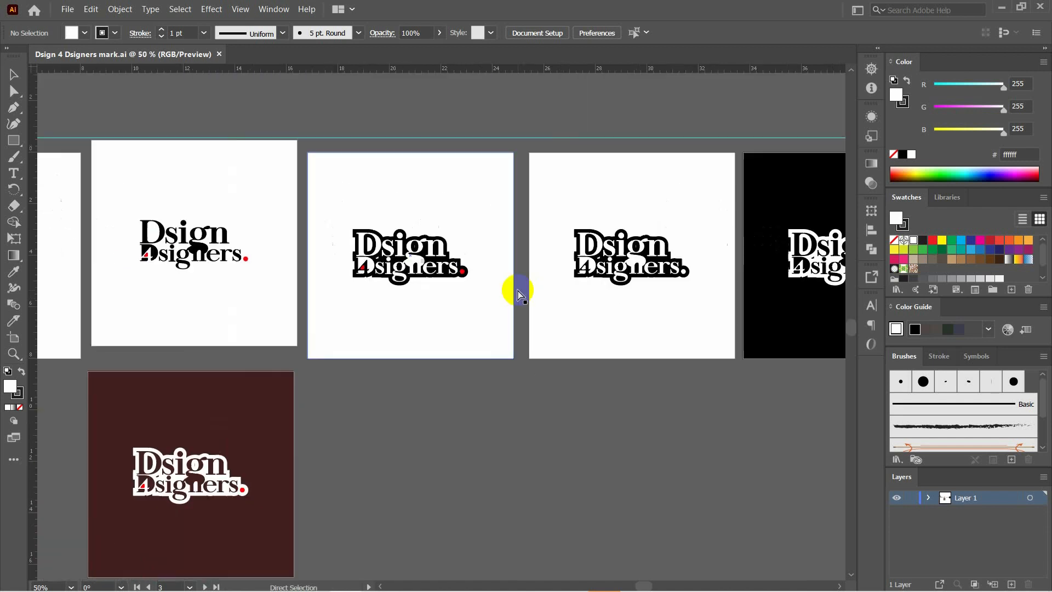
key(ctrl+minus)
key(ctrl+equal)
key(ctrl+minus)
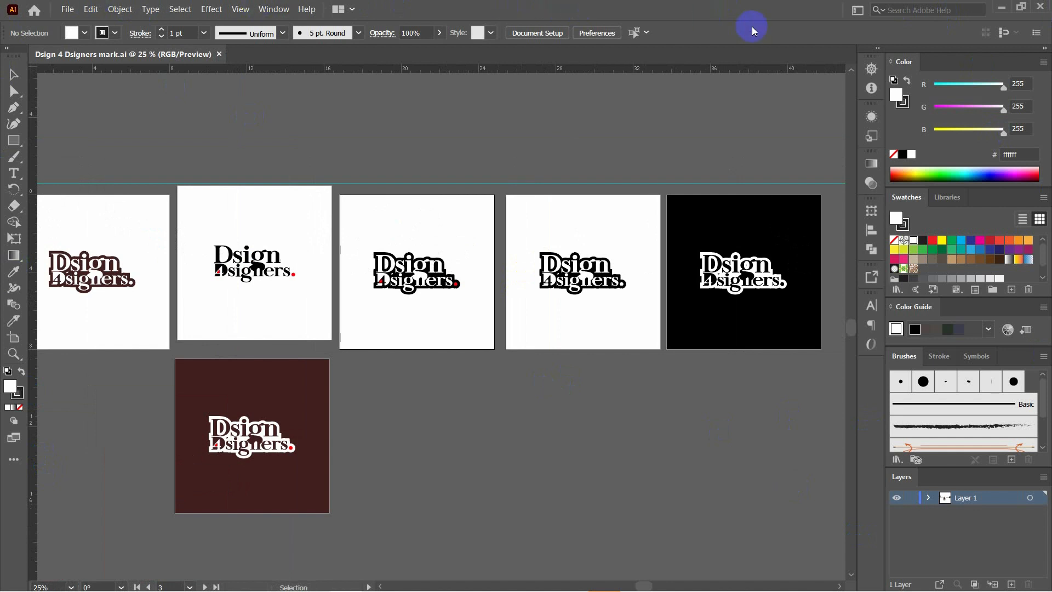
Return to the home screen and open the New Document dialog with more presets.
click(34, 10)
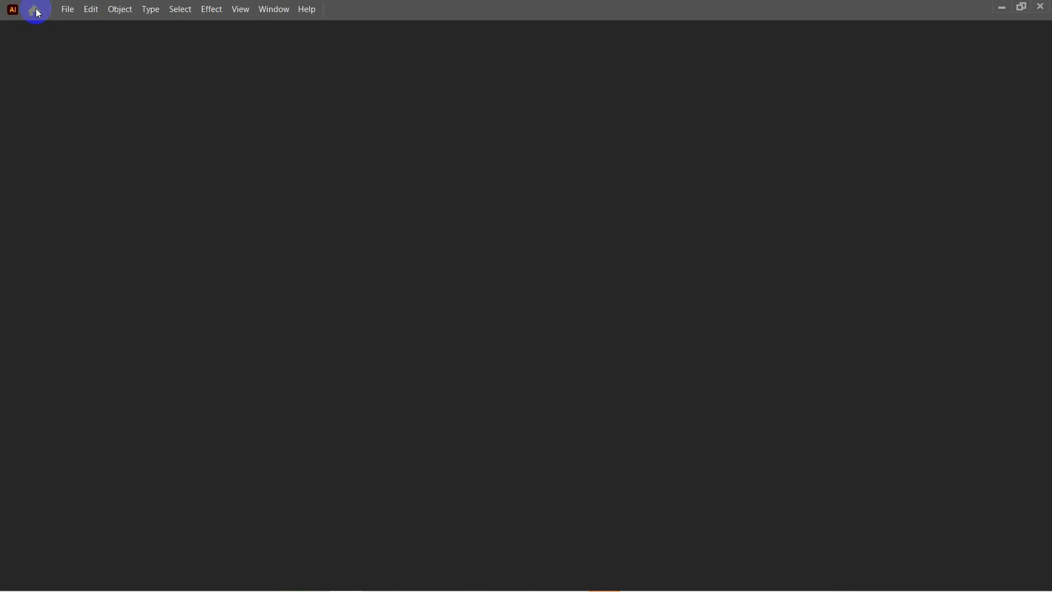
scroll(477, 317, up, 10)
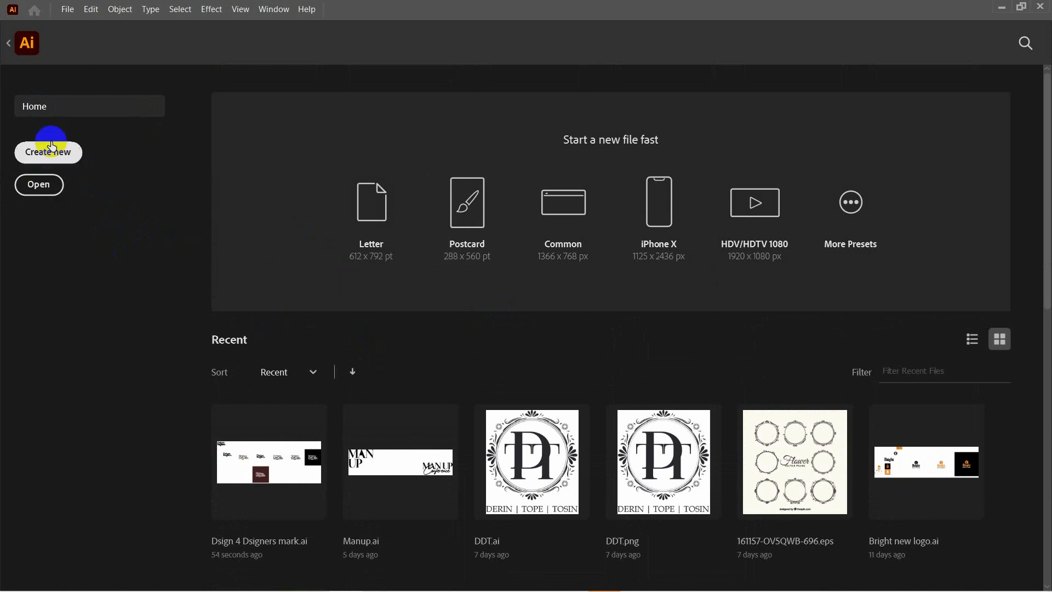
click(47, 147)
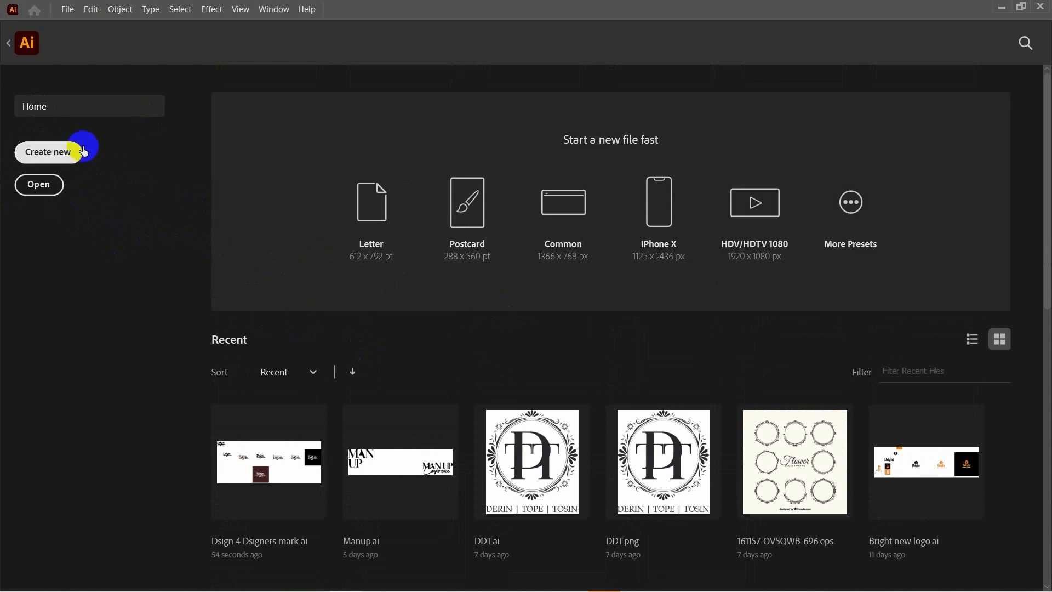
click(44, 191)
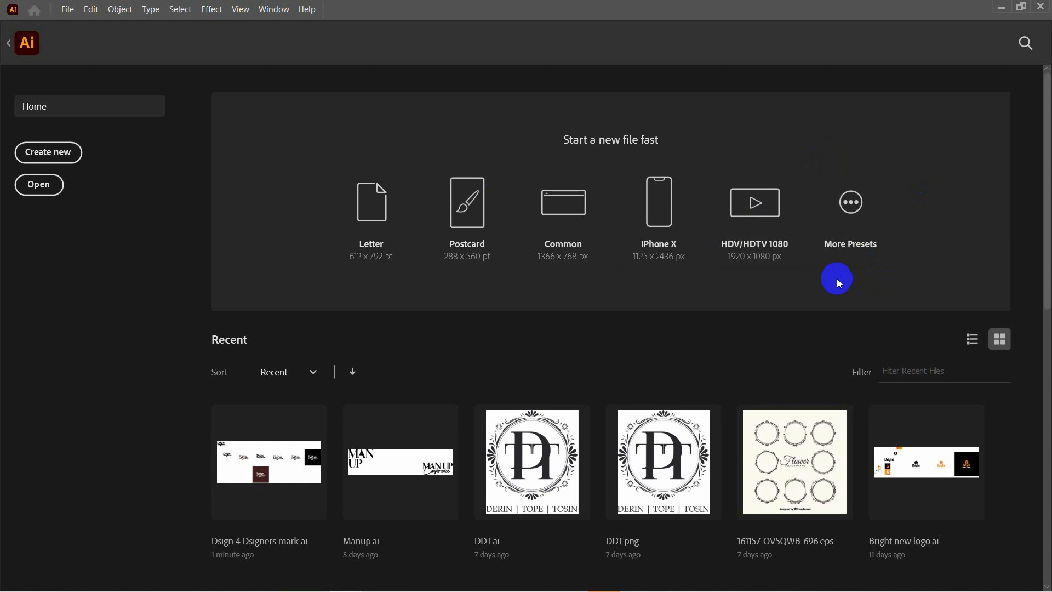
click(853, 202)
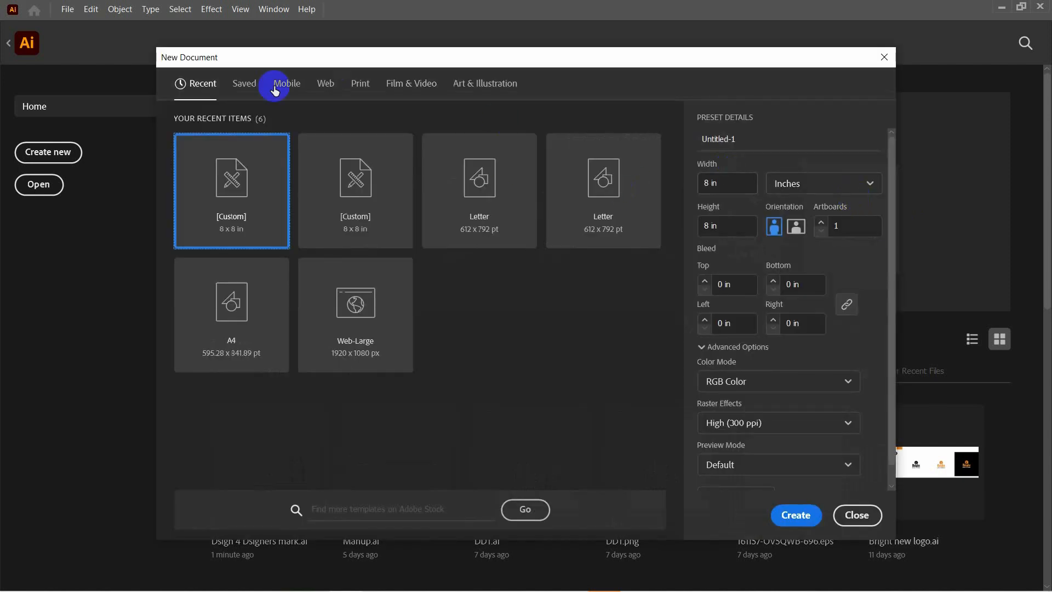
Examine the new-document preset categories from Saved, Mobile, Web and Print through to Film & Video and Art & Illustration.
click(245, 83)
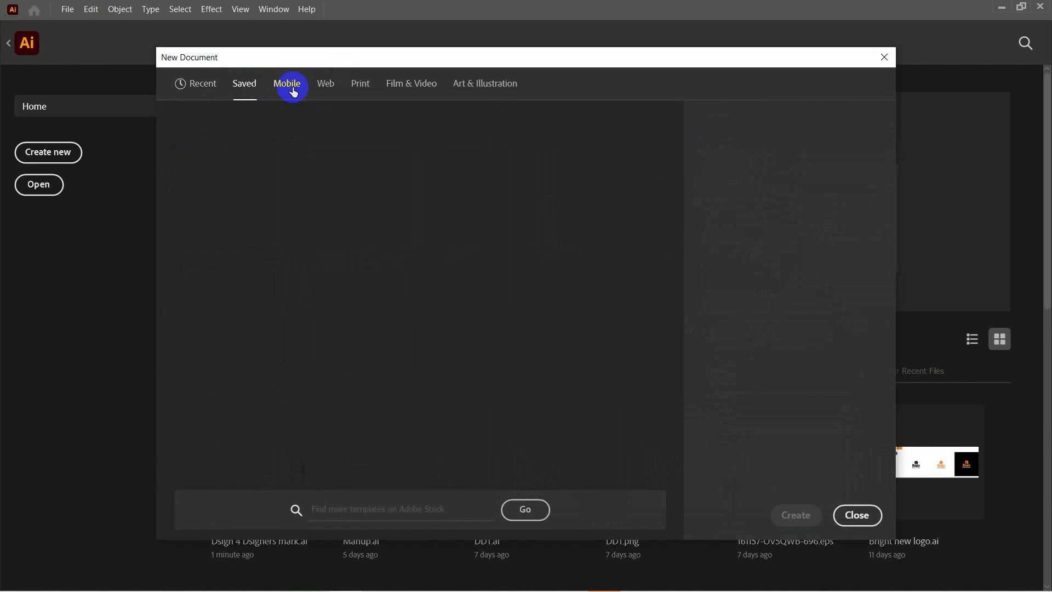
click(290, 87)
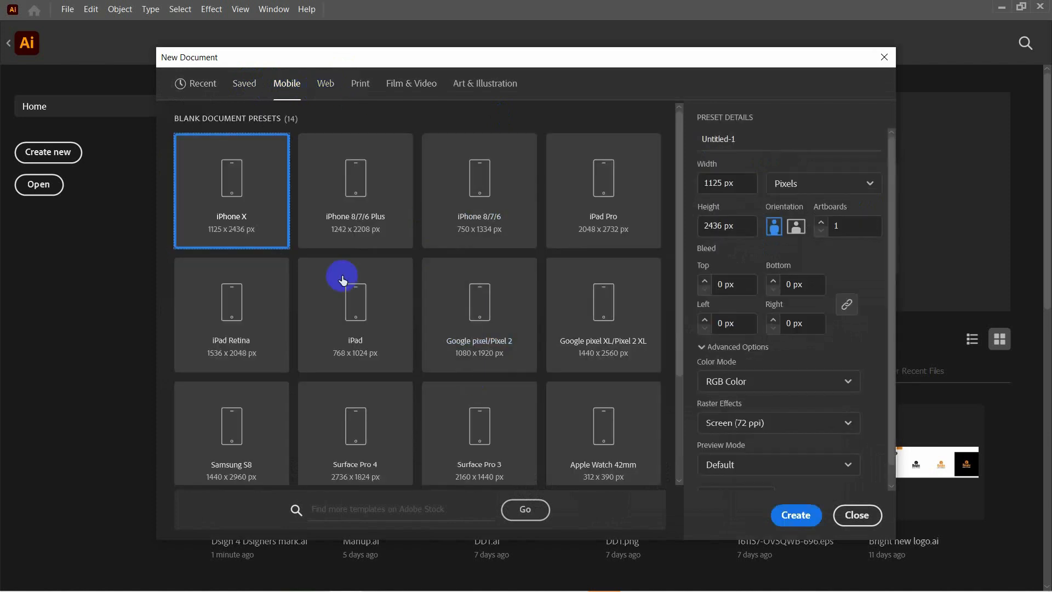
scroll(341, 275, down, 5)
scroll(342, 275, up, 5)
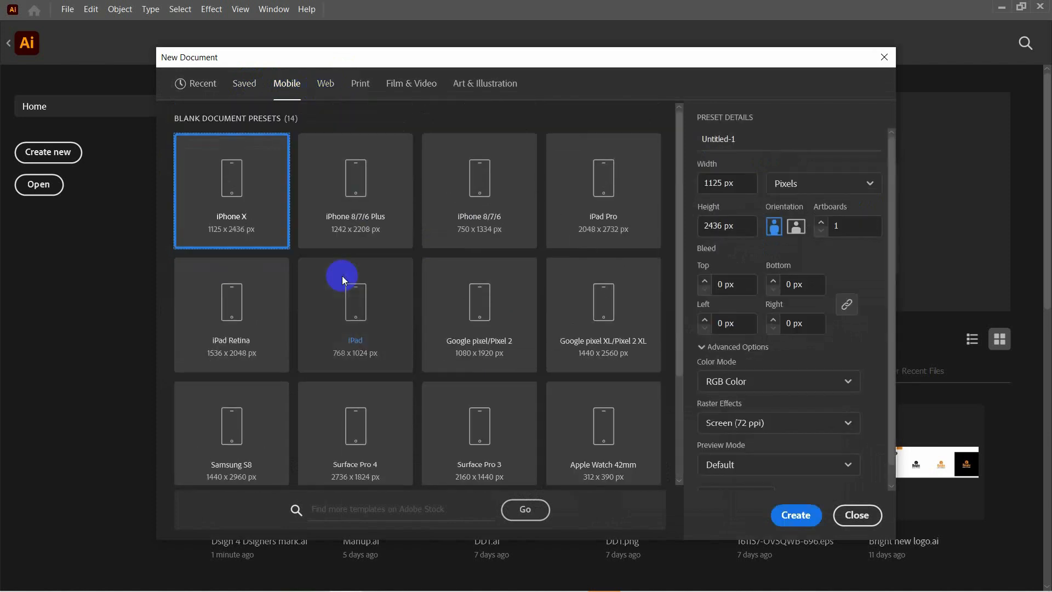
click(245, 83)
click(334, 86)
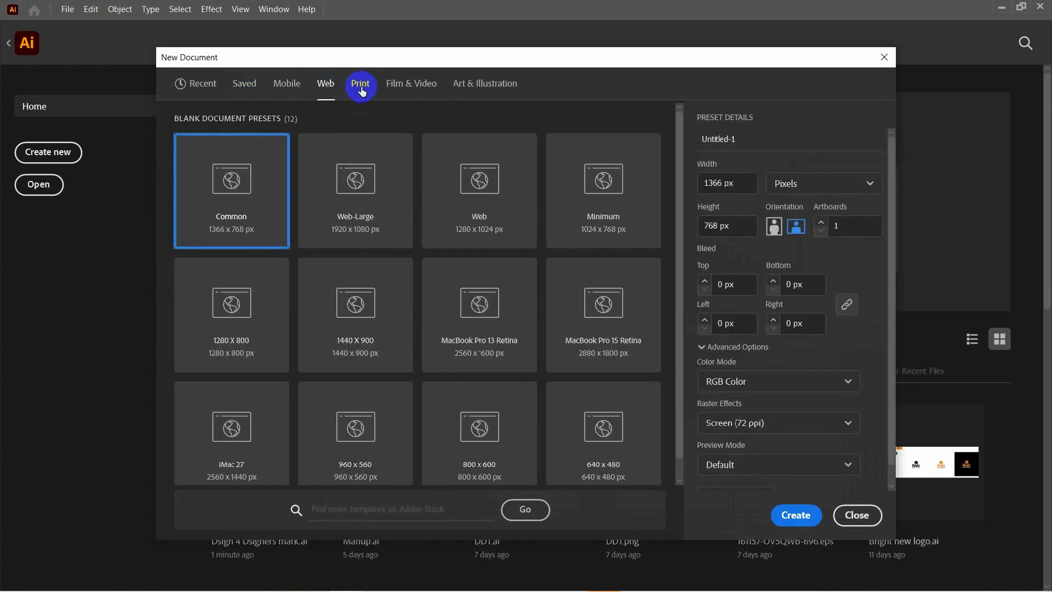
click(359, 85)
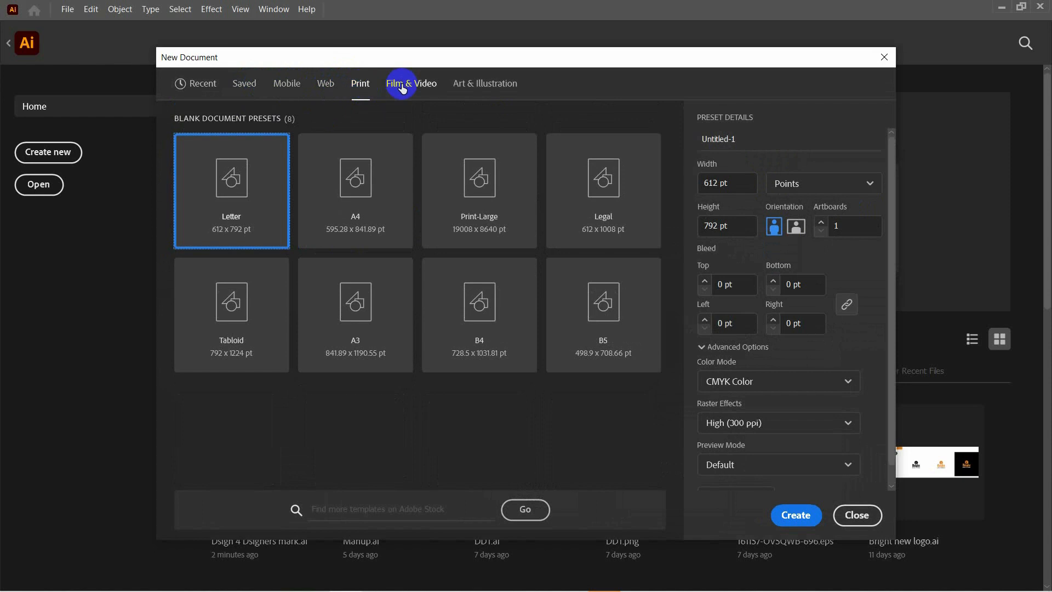
click(402, 88)
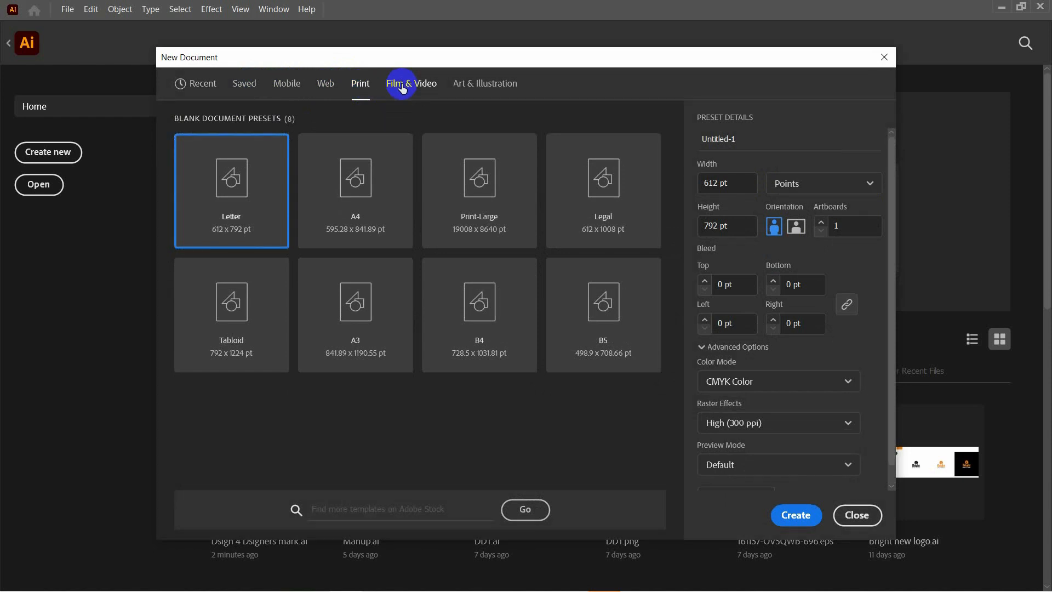
click(479, 87)
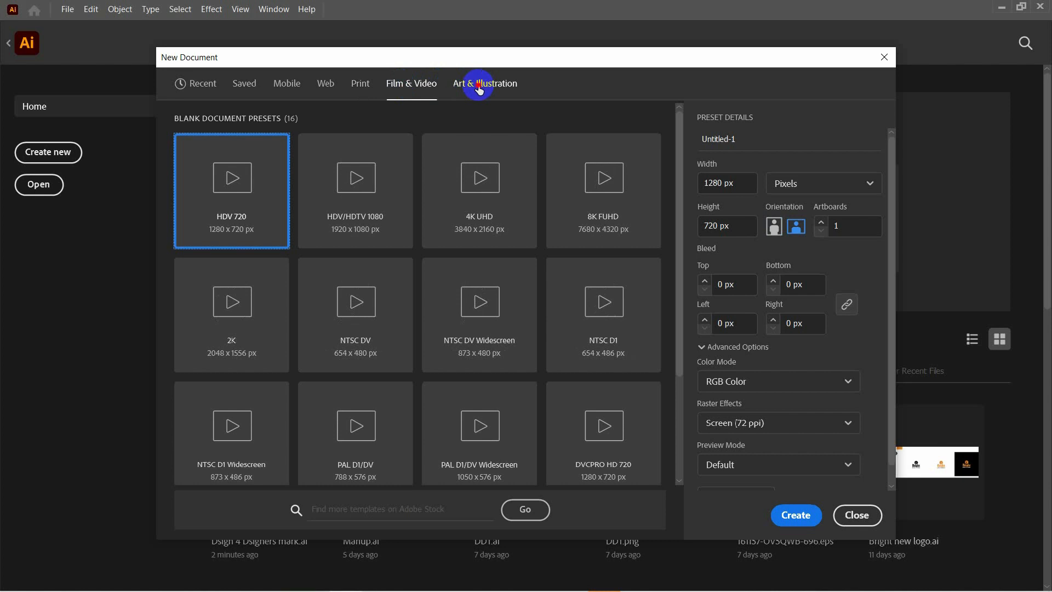
click(398, 90)
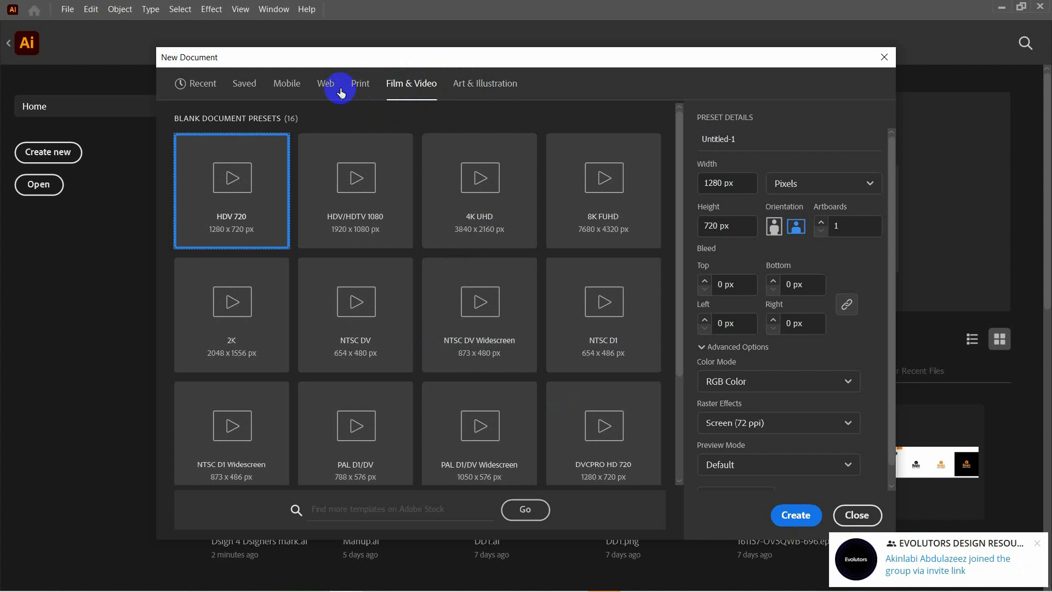
Compare the Recent, Mobile and Web document presets with the Print presets, finishing on the Print category.
click(359, 88)
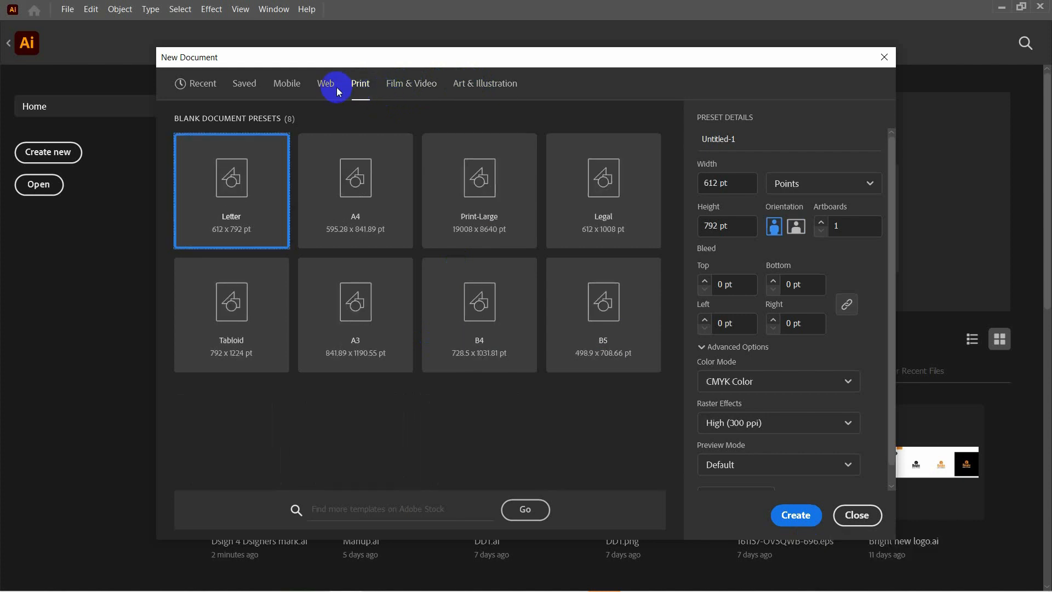
click(207, 86)
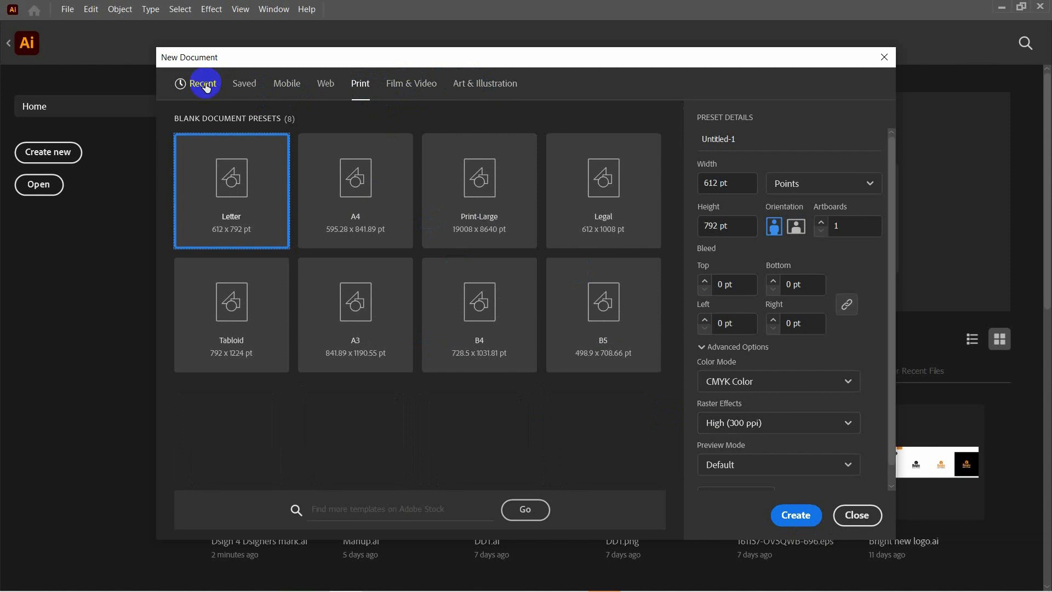
click(259, 85)
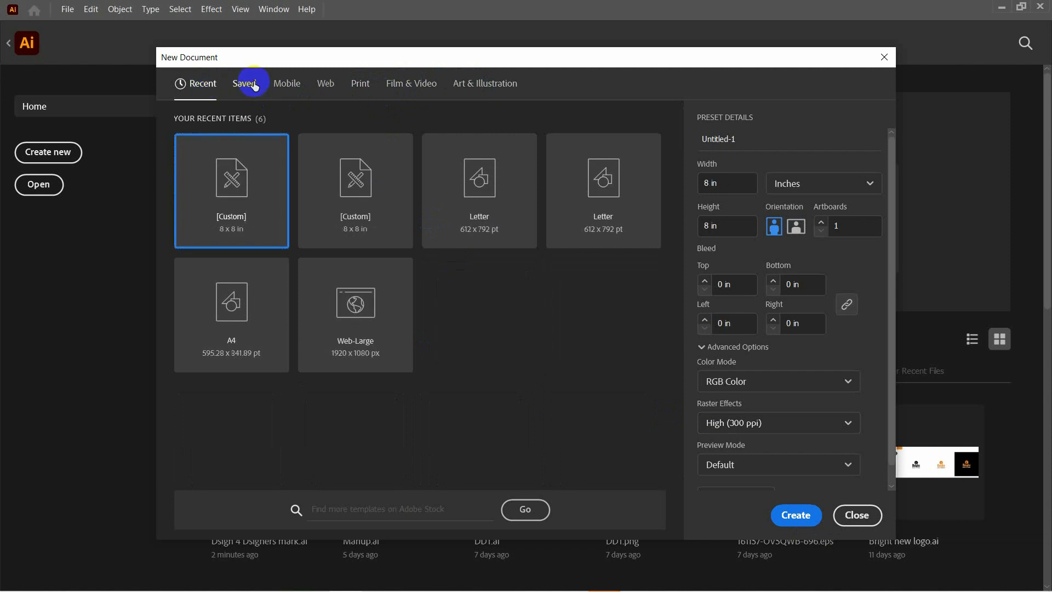
click(289, 87)
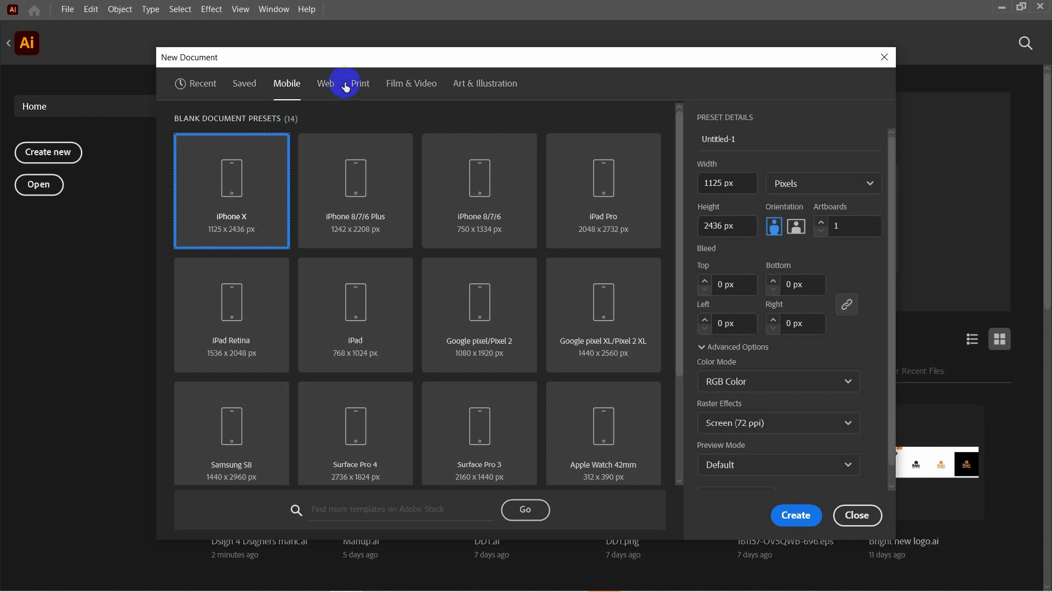
click(326, 88)
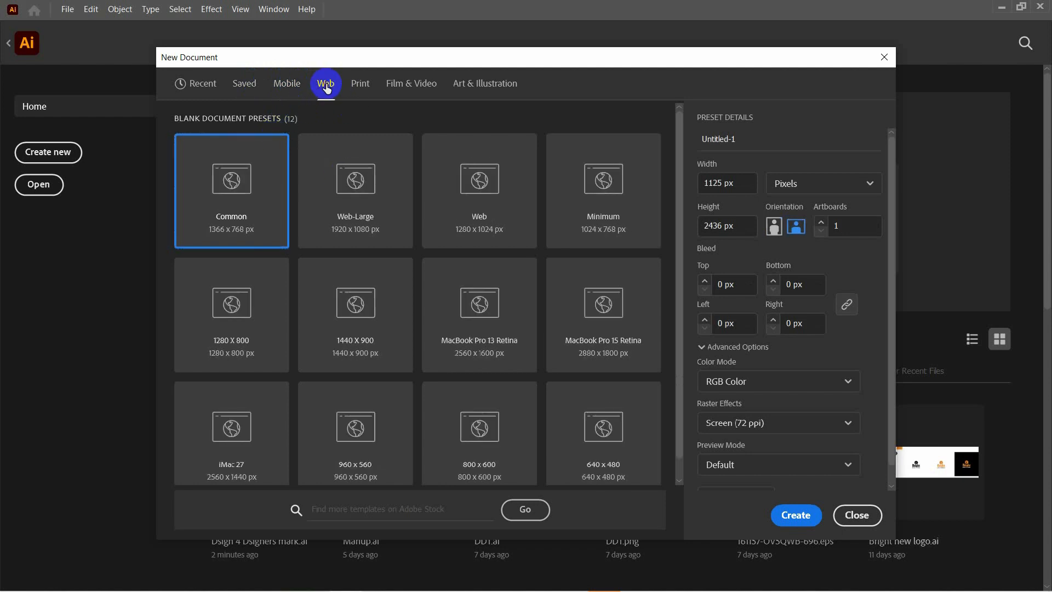
click(361, 88)
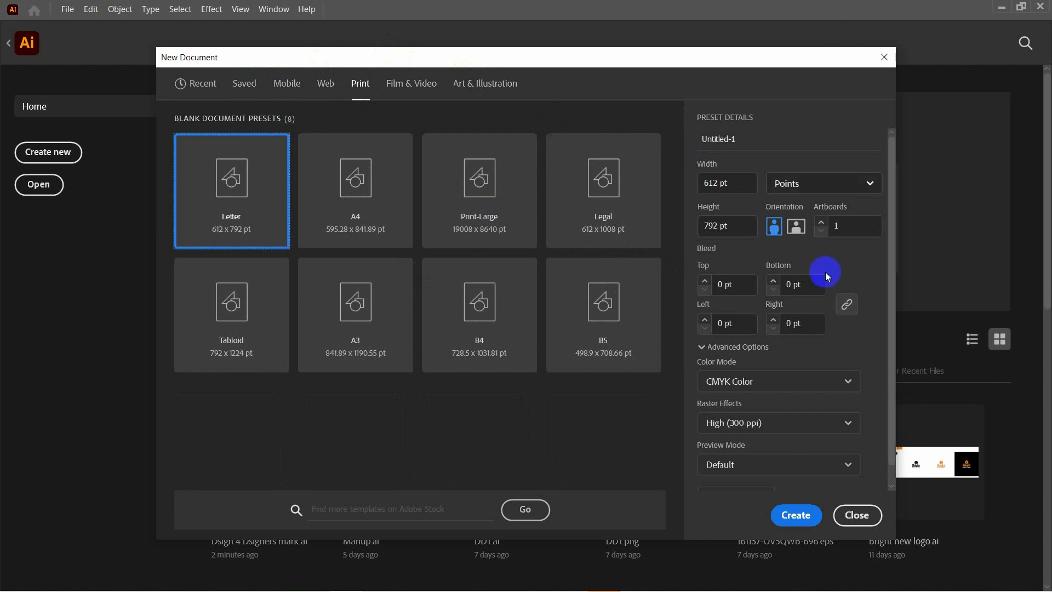
Close the New Document dialog, look over the home screen's recent files, and start creating a new document again.
click(884, 56)
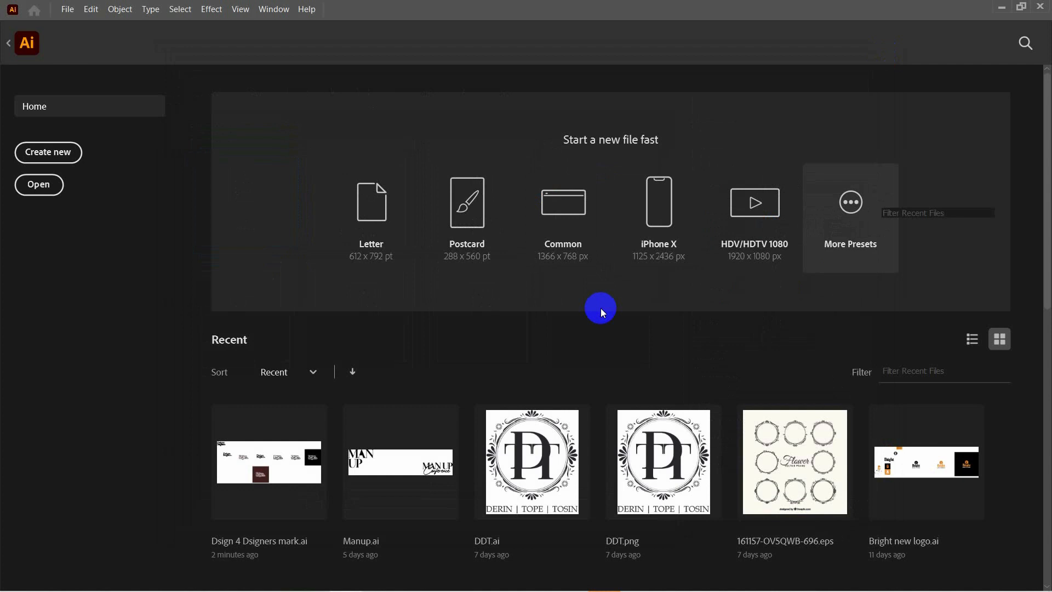
scroll(601, 308, down, 8)
scroll(600, 313, up, 8)
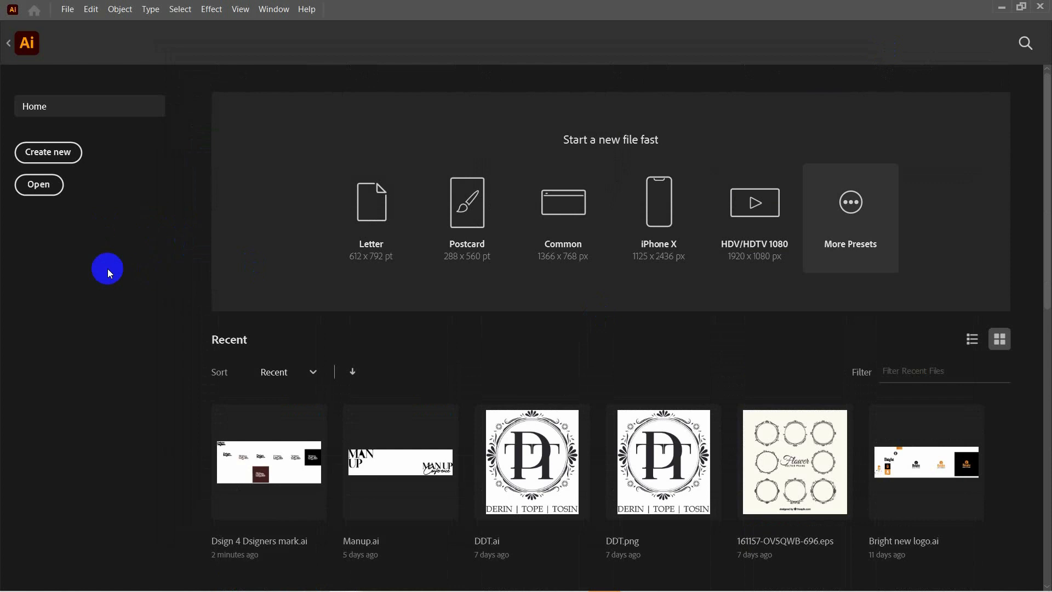
click(51, 157)
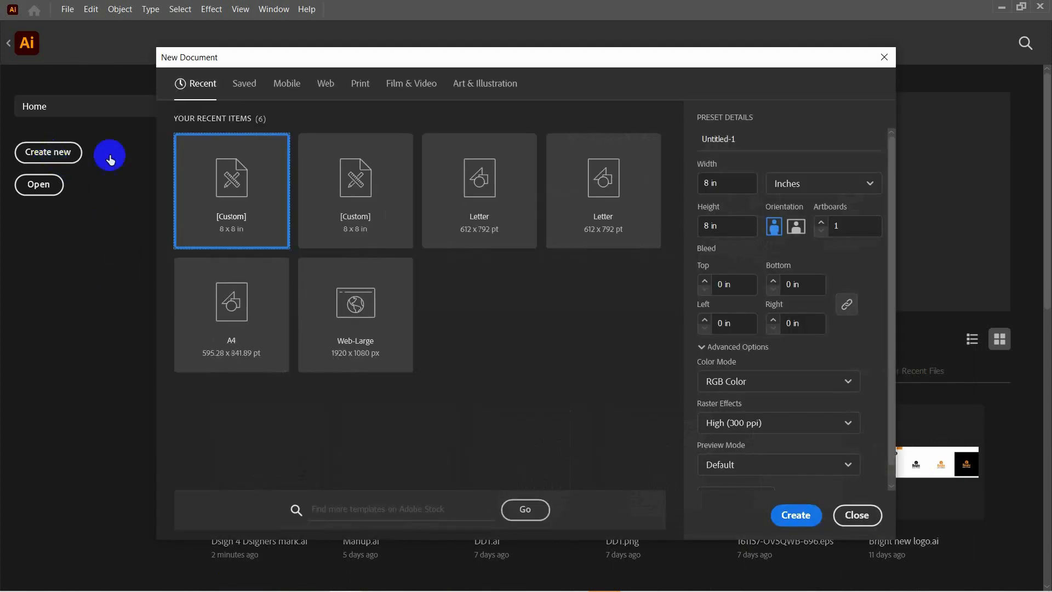
Review the measurement units and color modes for the 8 x 8 in custom preset, keeping Inches and RGB Color.
click(715, 179)
click(809, 190)
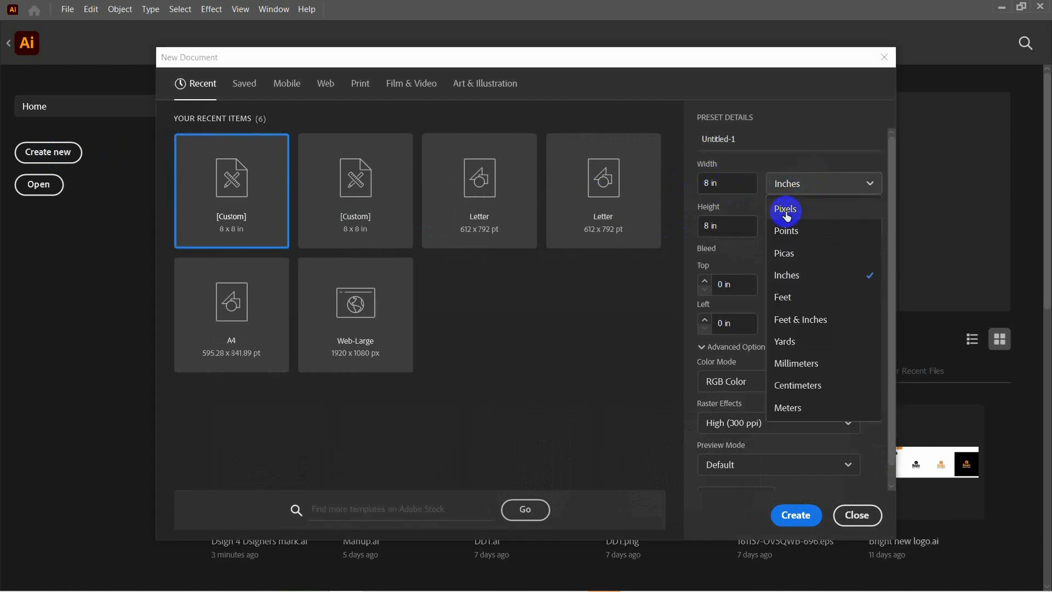
click(808, 185)
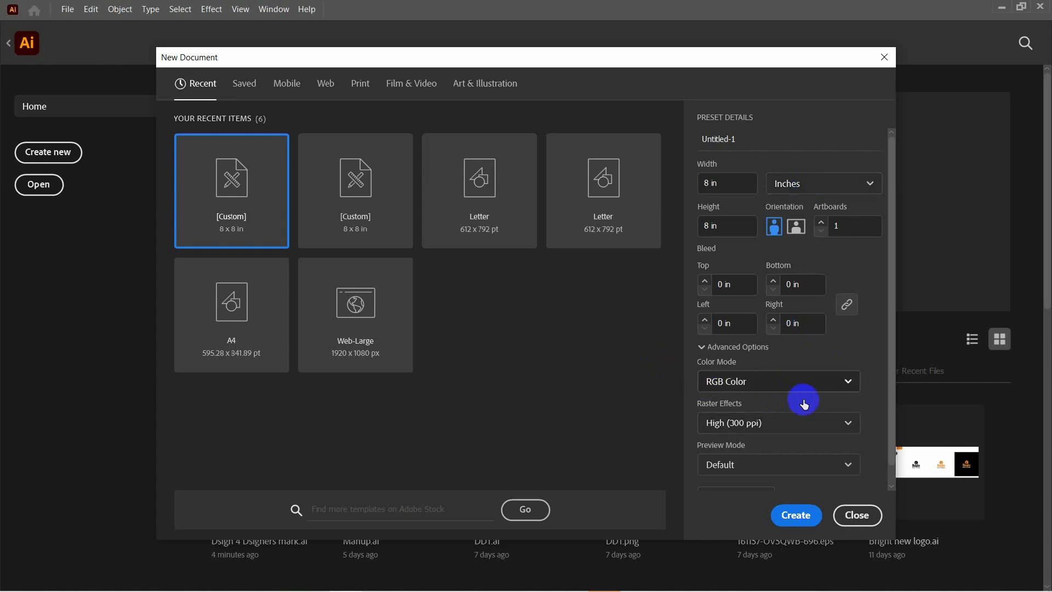
click(734, 384)
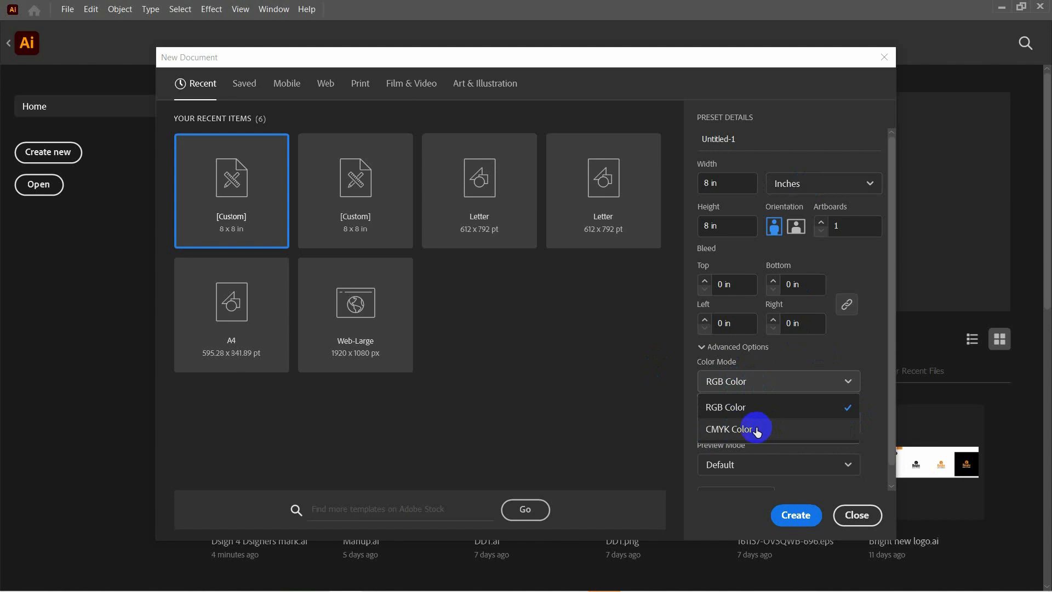
click(726, 406)
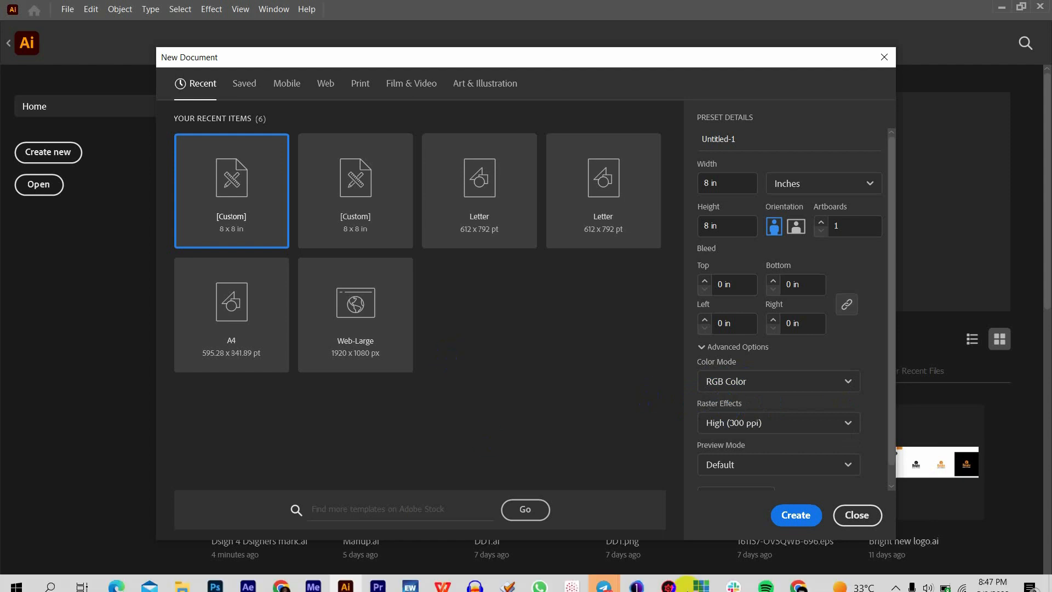
Switch to the Dsign4Dsigners group chat in Telegram, read the latest messages, and return to Illustrator's New Document dialog.
mouse_move(613, 579)
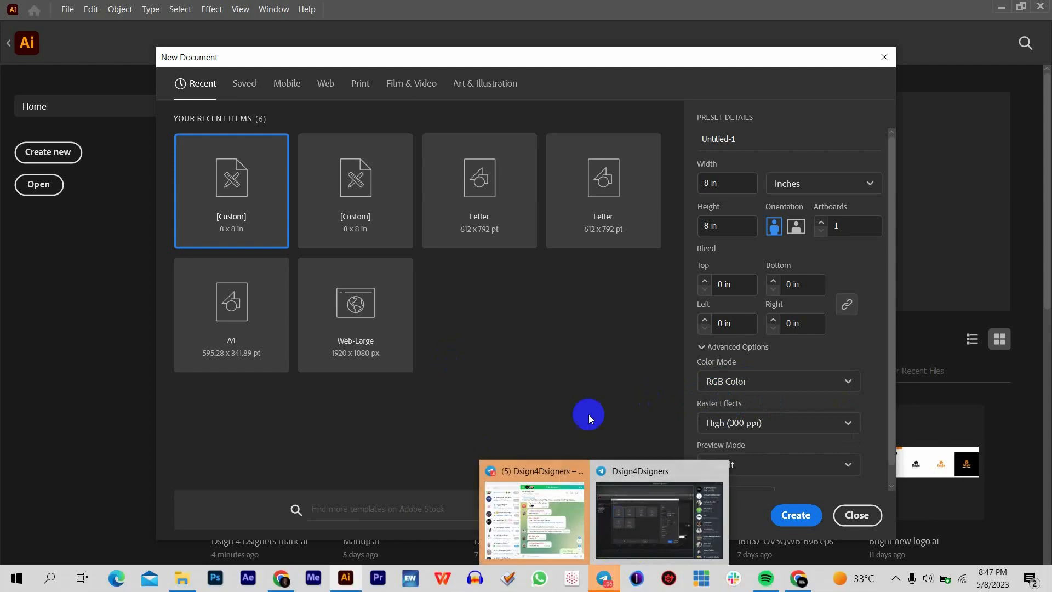
click(611, 584)
click(546, 519)
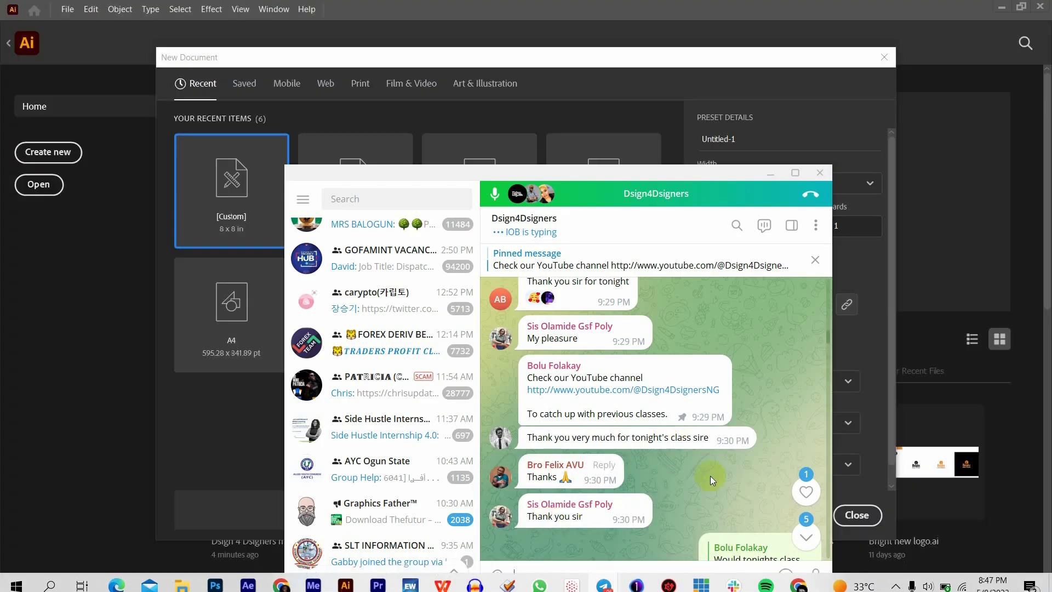
click(806, 536)
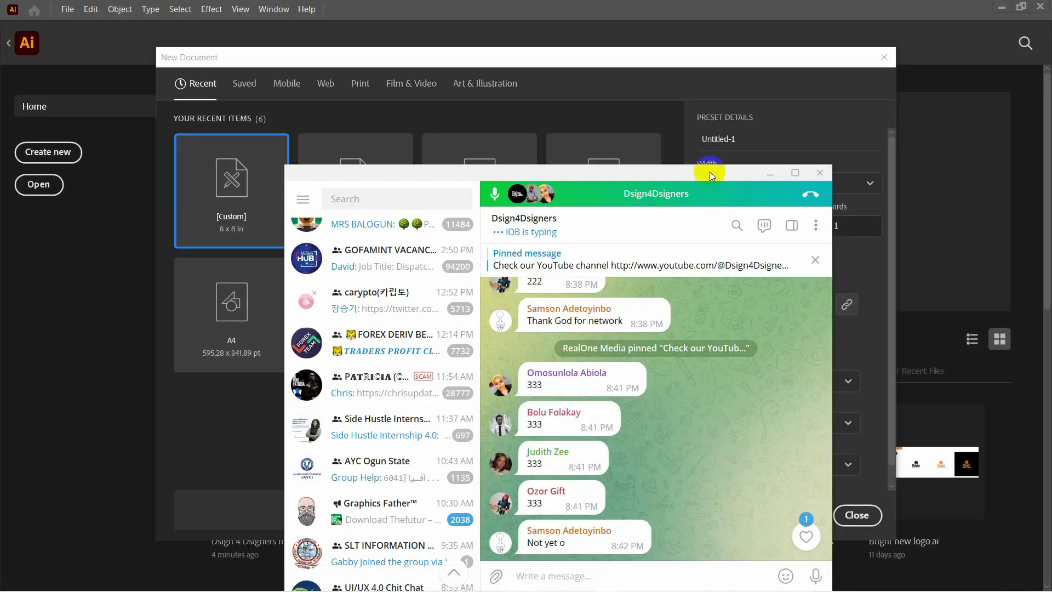
click(691, 72)
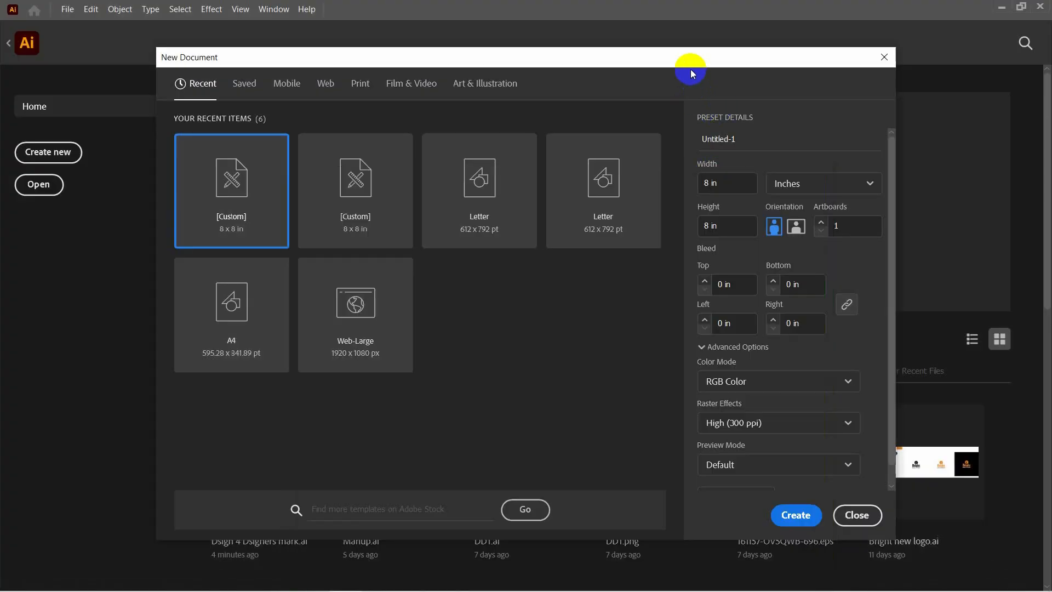
Hide all the chat notifications covering the New Document dialog and bring the remaining preset details into view.
mouse_move(710, 584)
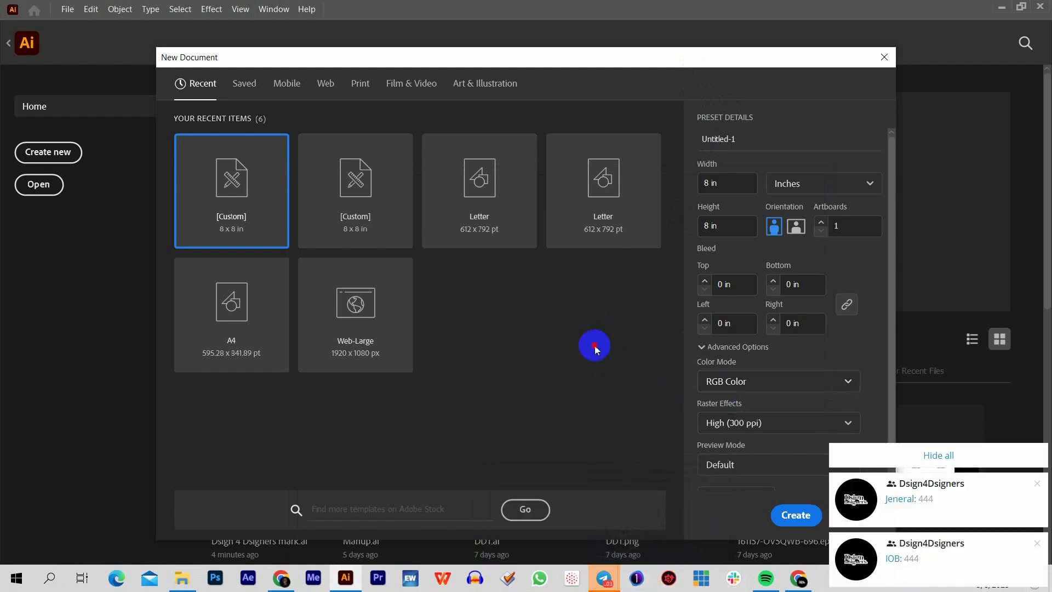
click(935, 457)
scroll(790, 351, down, 1)
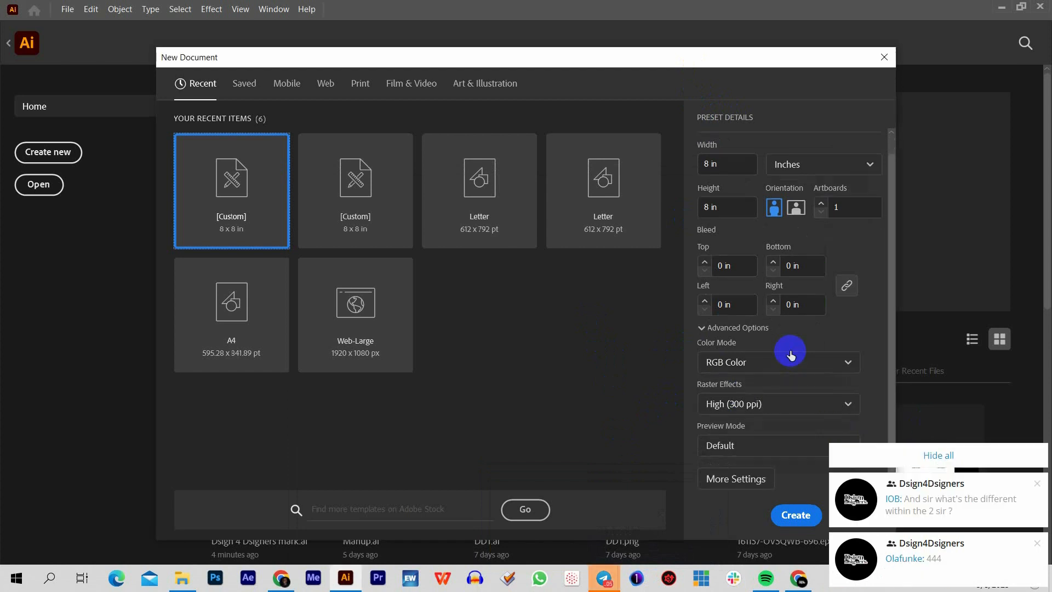
click(937, 456)
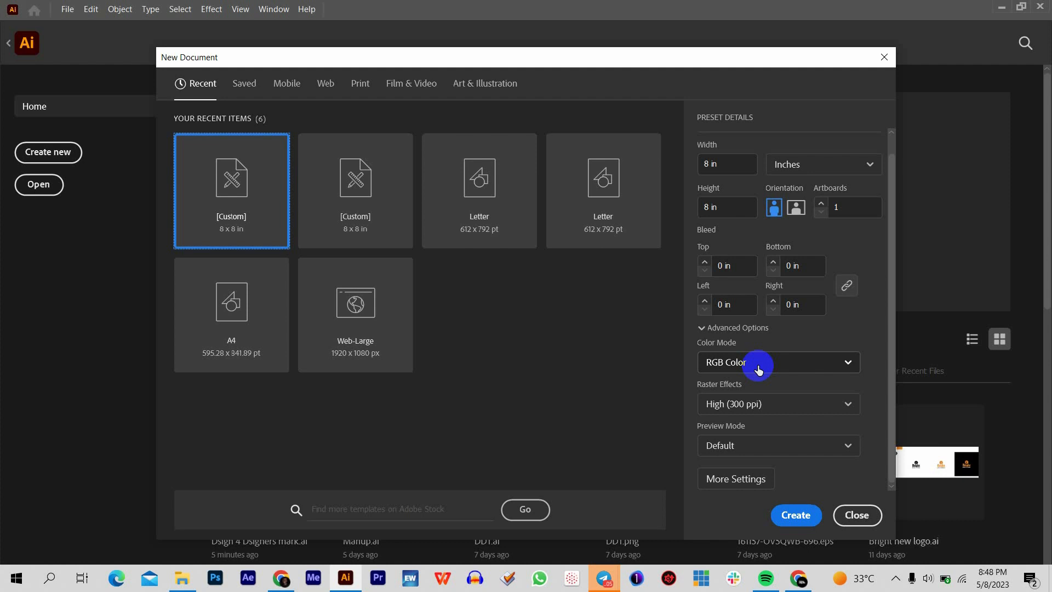
Examine the RGB and CMYK color mode choices and the More Settings dialog, leaving the document settings as they are.
click(758, 362)
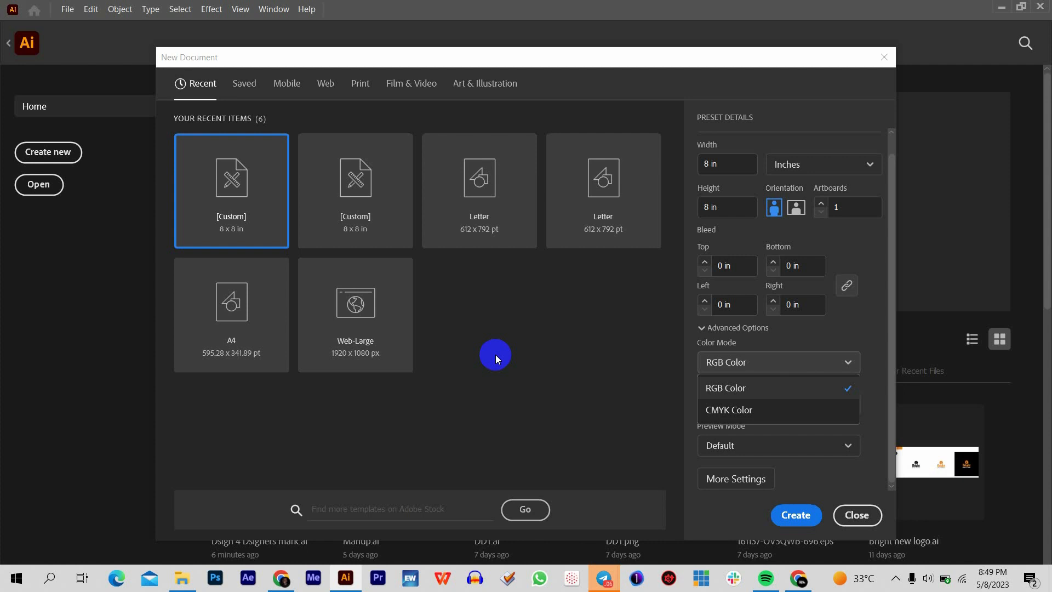
click(875, 335)
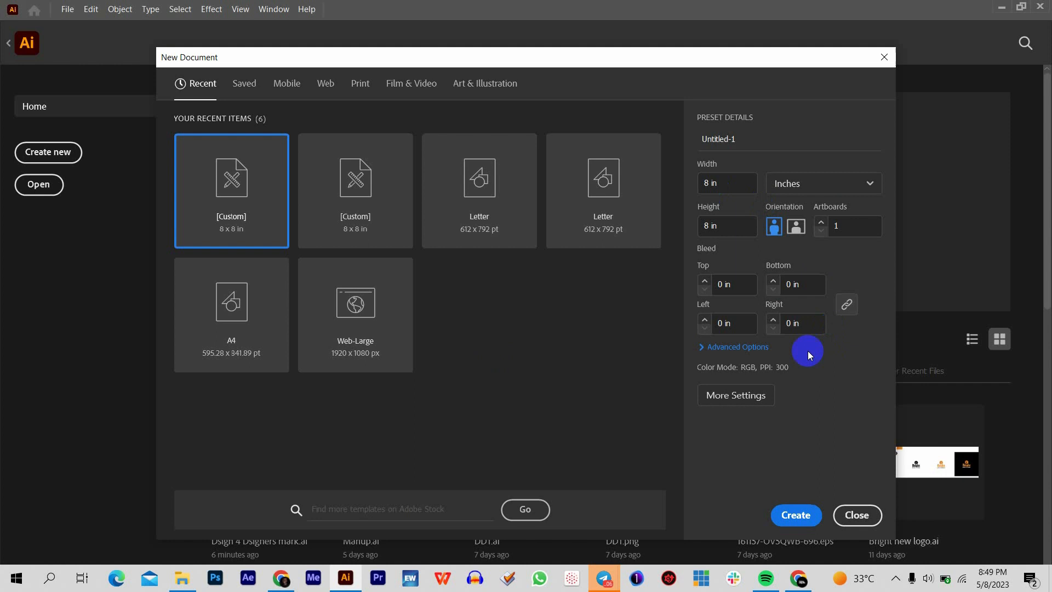
click(744, 396)
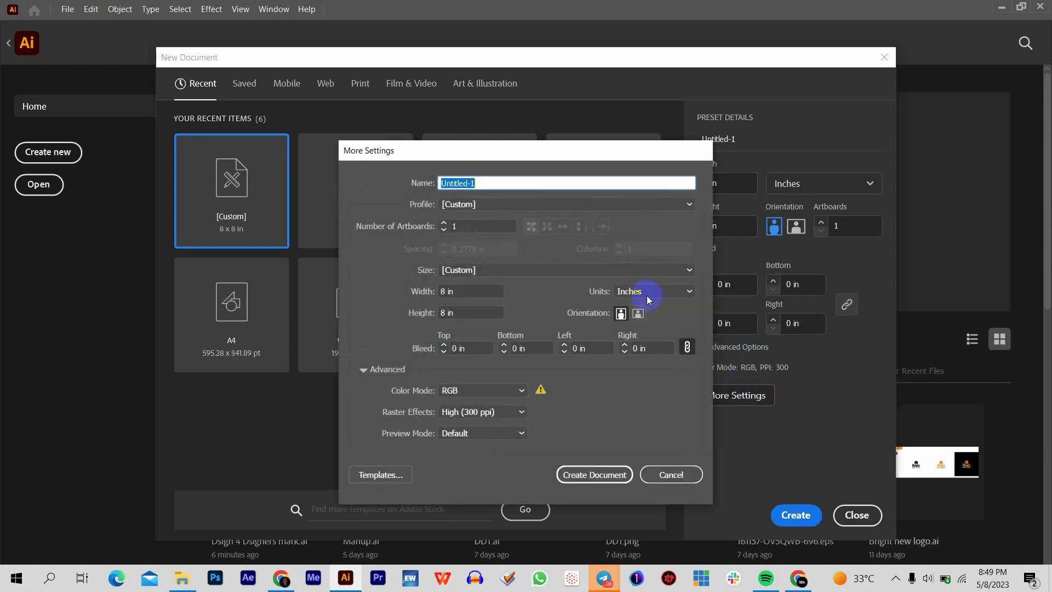
click(670, 470)
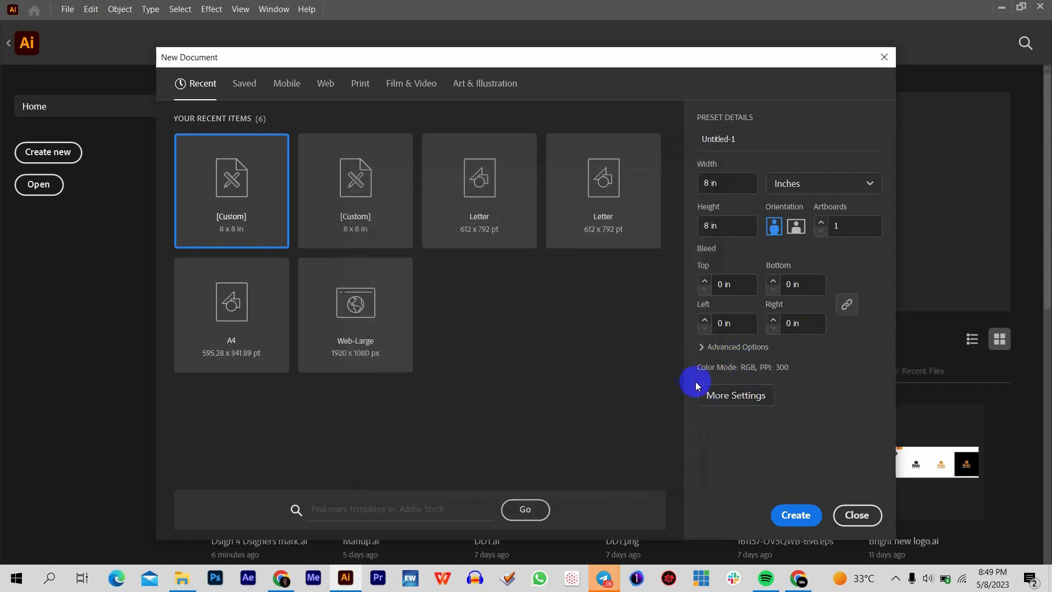
Expand the advanced options and review the raster effects resolutions, keeping High (300 ppi).
click(701, 347)
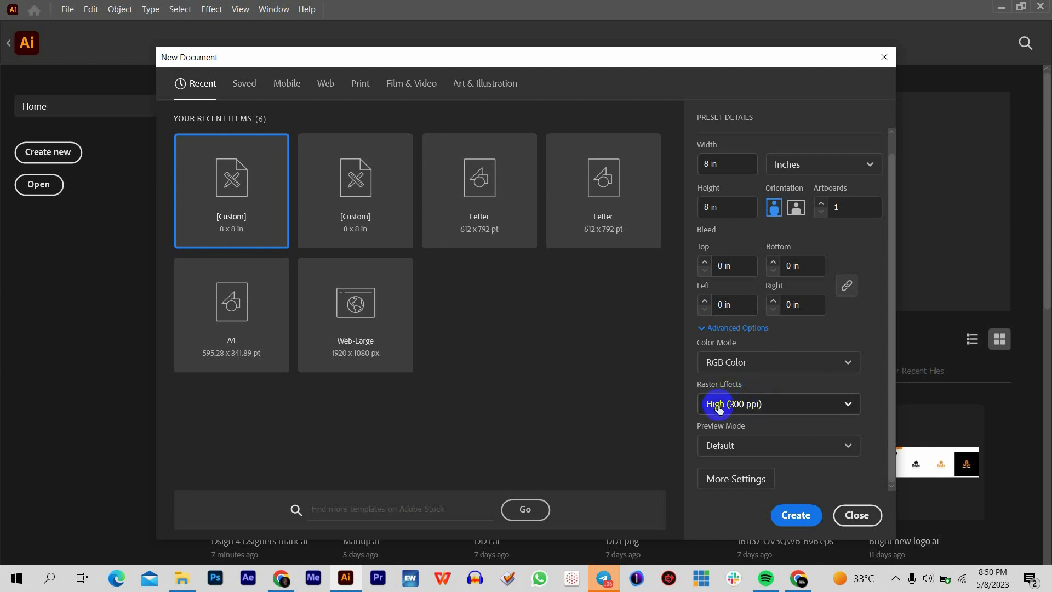
click(774, 405)
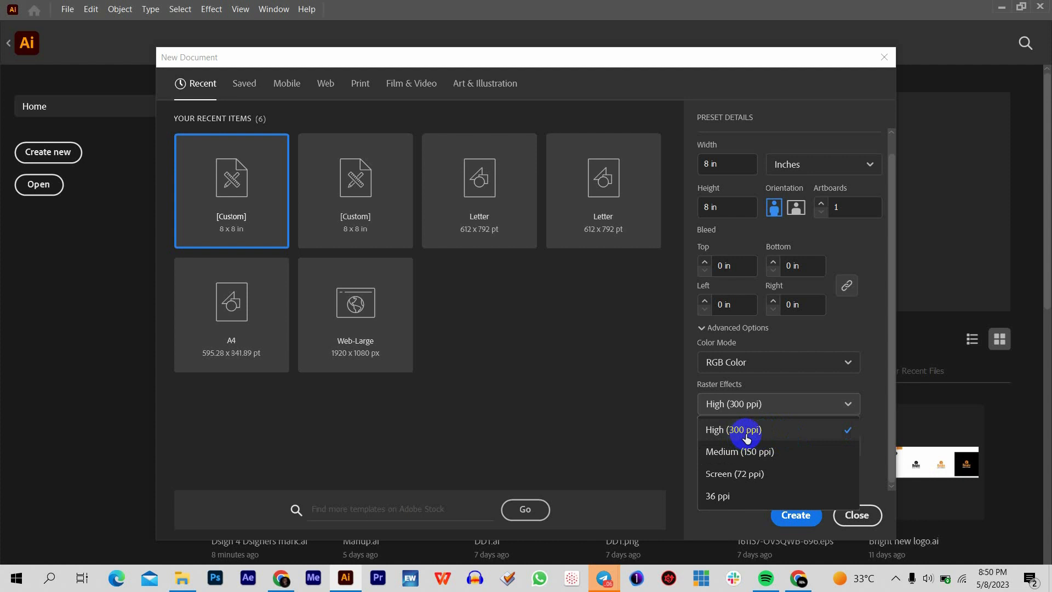
click(781, 439)
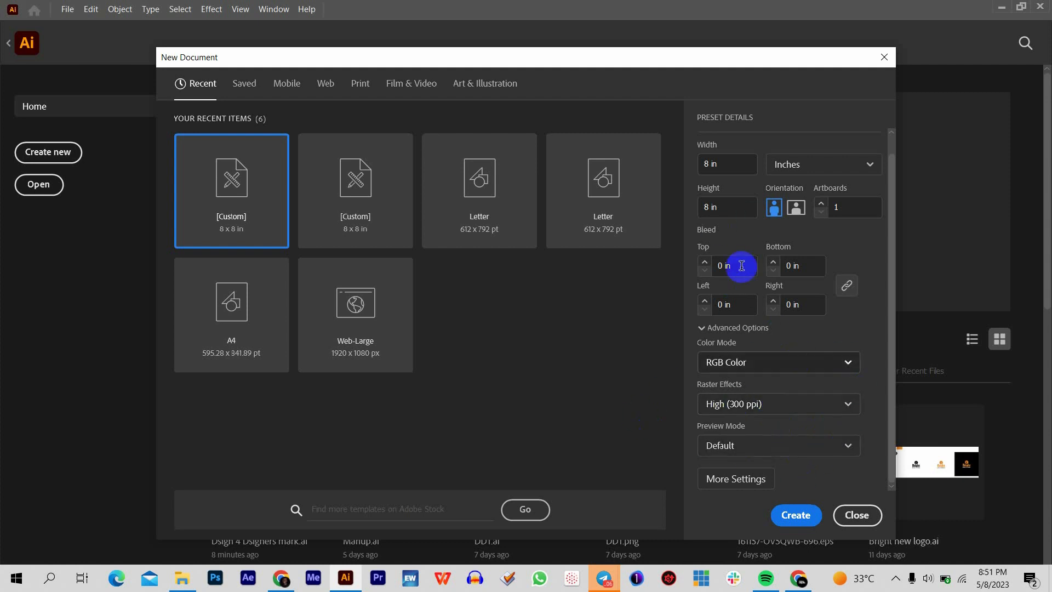
Create the 8 x 8 in RGB document with one artboard and bring the whole artboard into view.
click(852, 206)
click(791, 513)
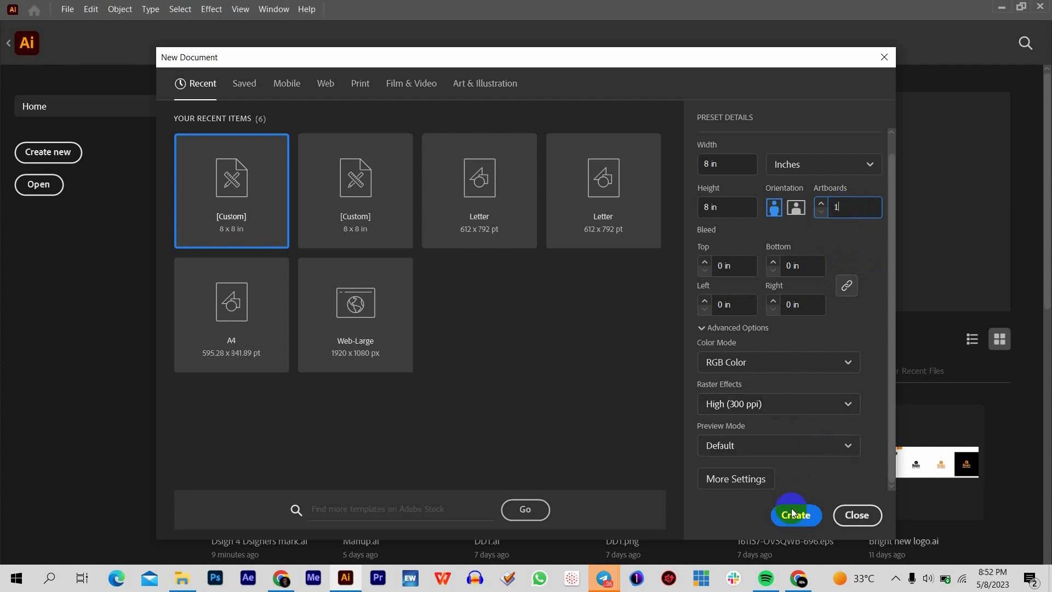
click(796, 518)
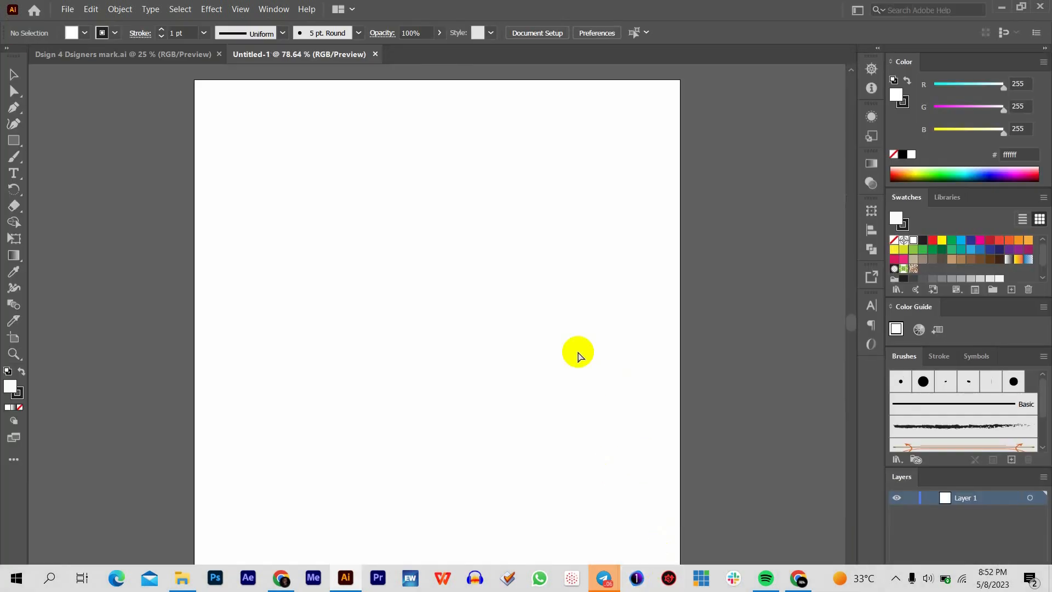
key(ctrl+minus)
key(ctrl+minus)
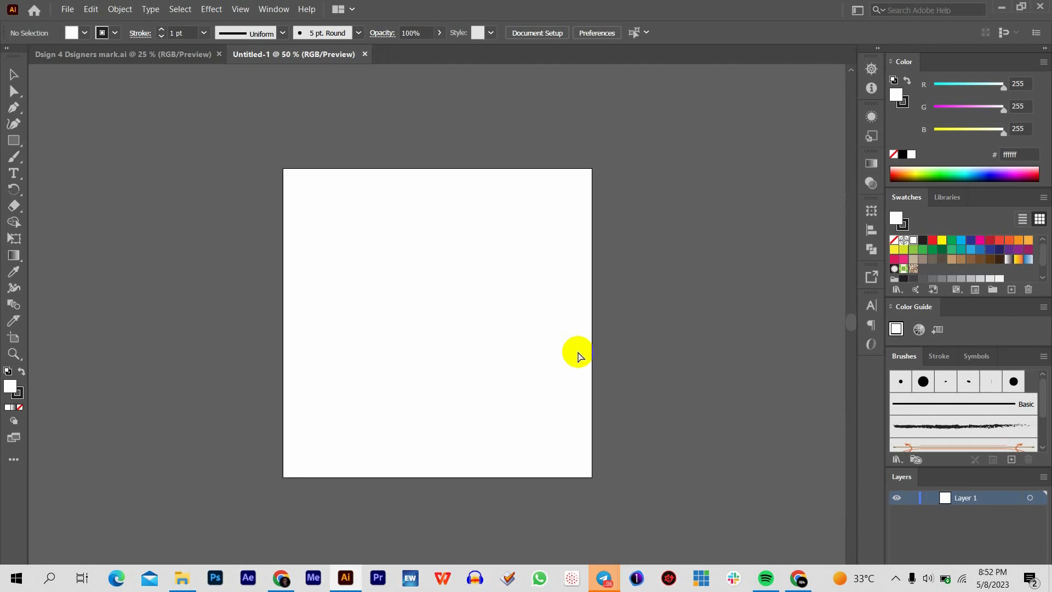
key(ctrl+plus)
key(ctrl+minus)
Look over the control bar's options and the available document arrangement layouts without applying any.
key(super)
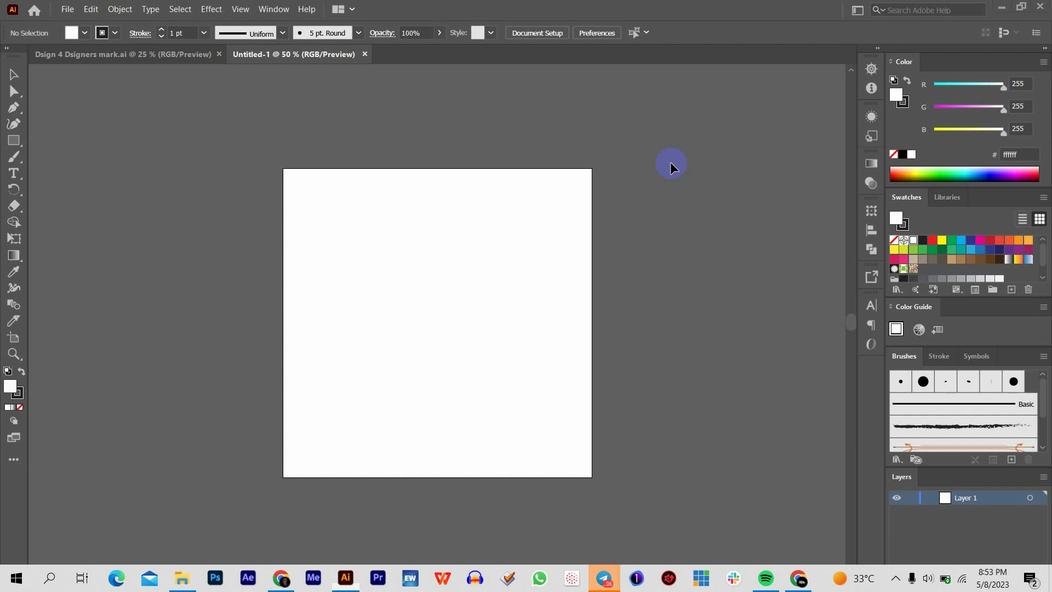
key(super)
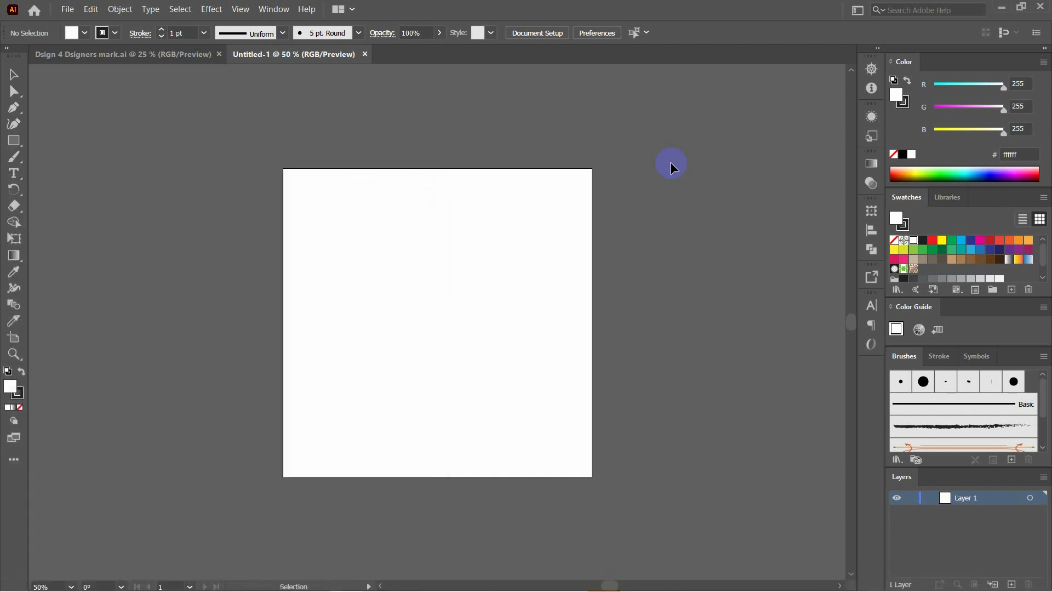
click(1037, 35)
click(731, 107)
click(351, 11)
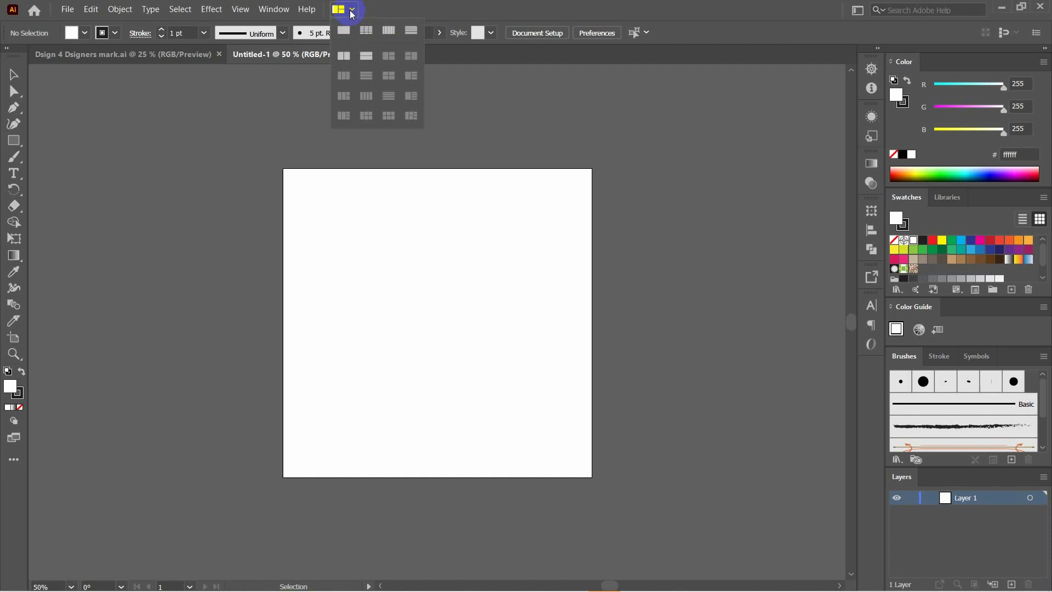
click(526, 92)
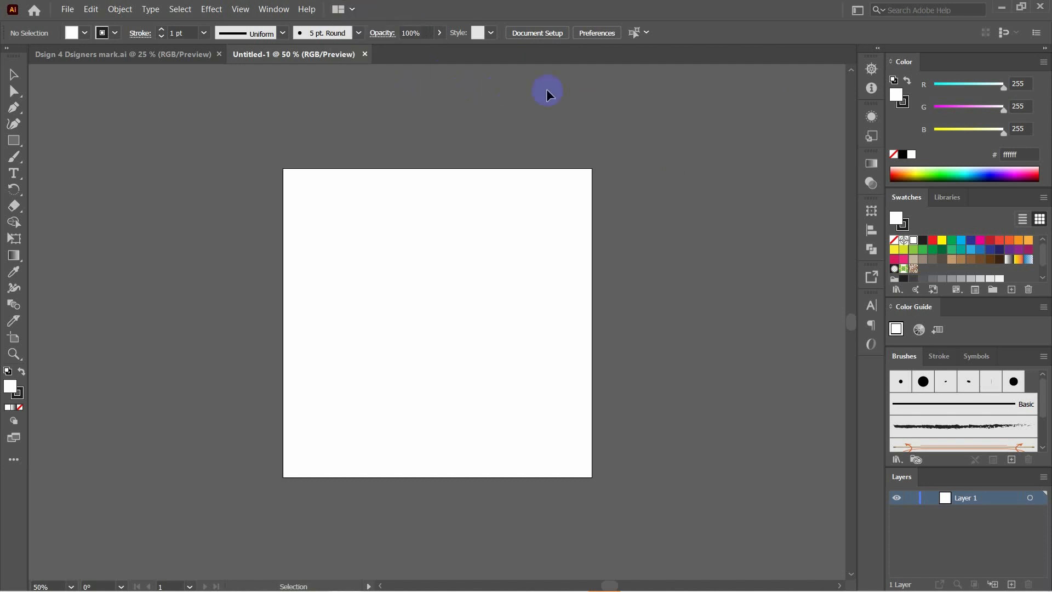
Try the Essentials workspace to compare its panel layout and switch back to the Painting workspace.
click(858, 11)
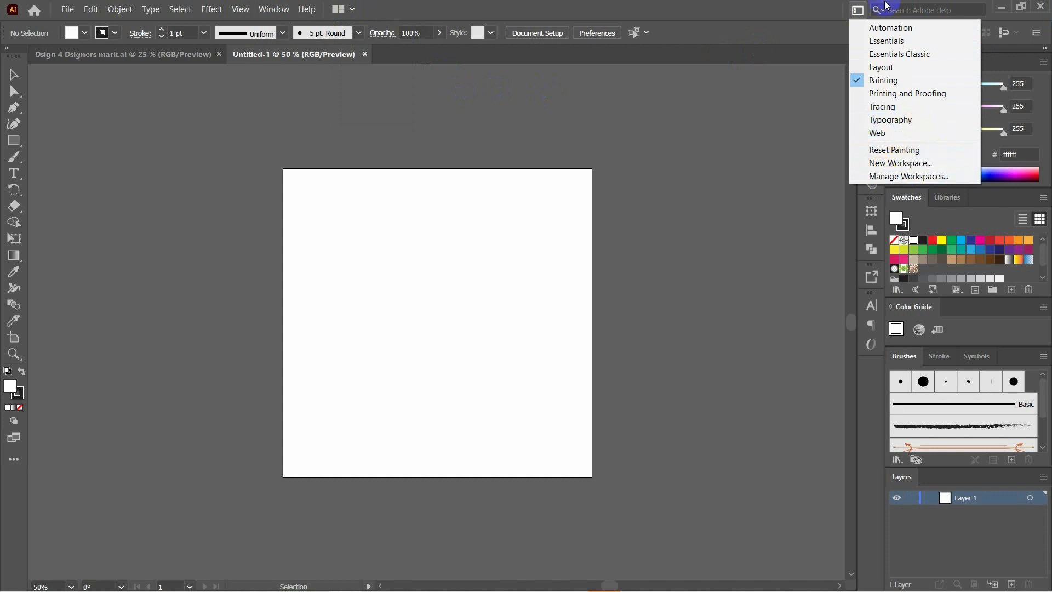
click(892, 42)
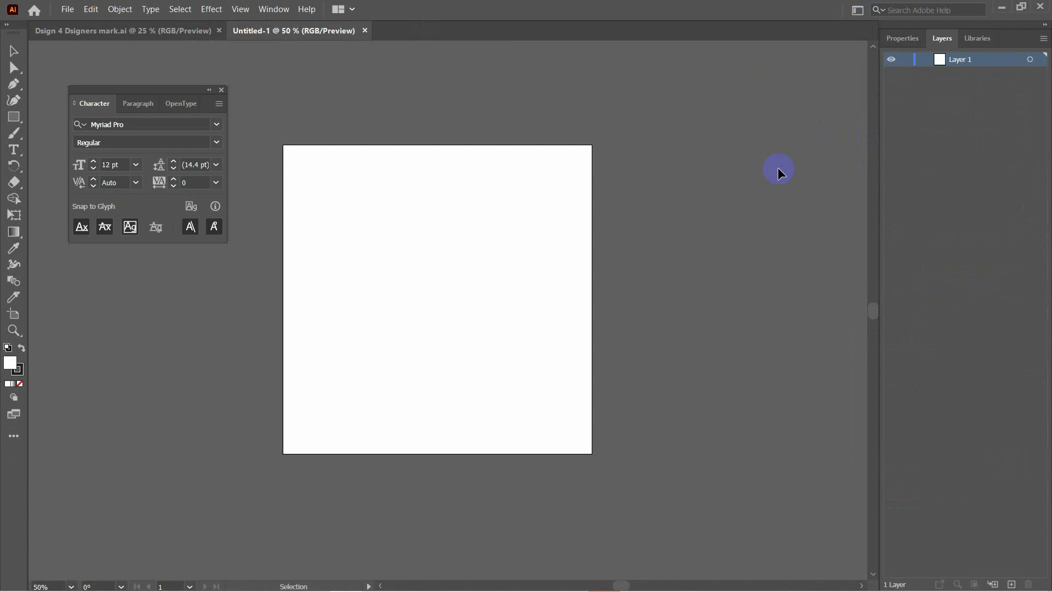
click(858, 11)
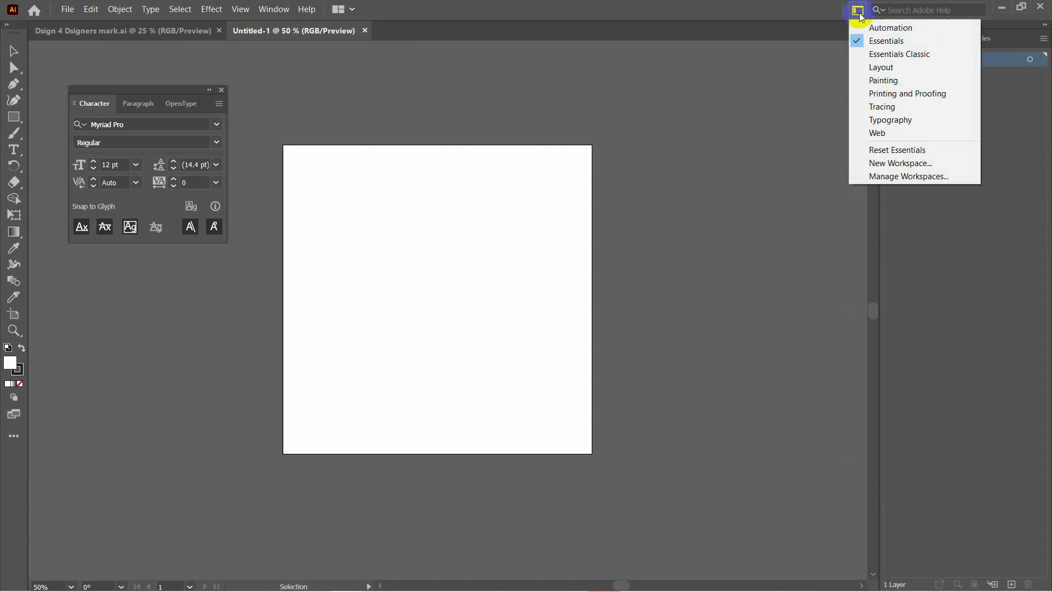
click(877, 83)
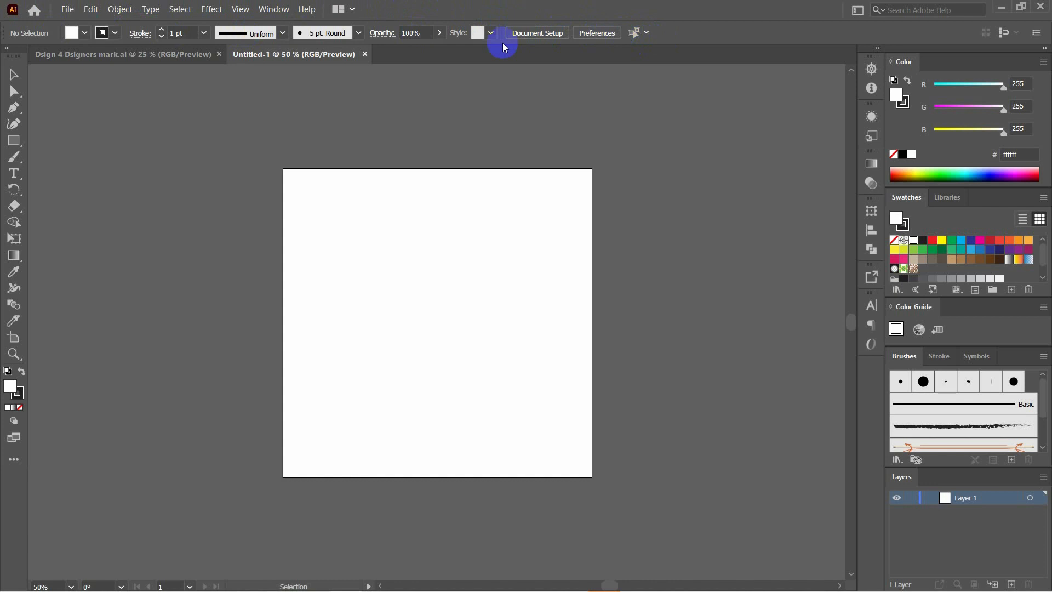
Try the Direct Selection, Pen, Rectangle, Paintbrush and Eyedropper tools in turn and return to the Selection tool.
click(15, 81)
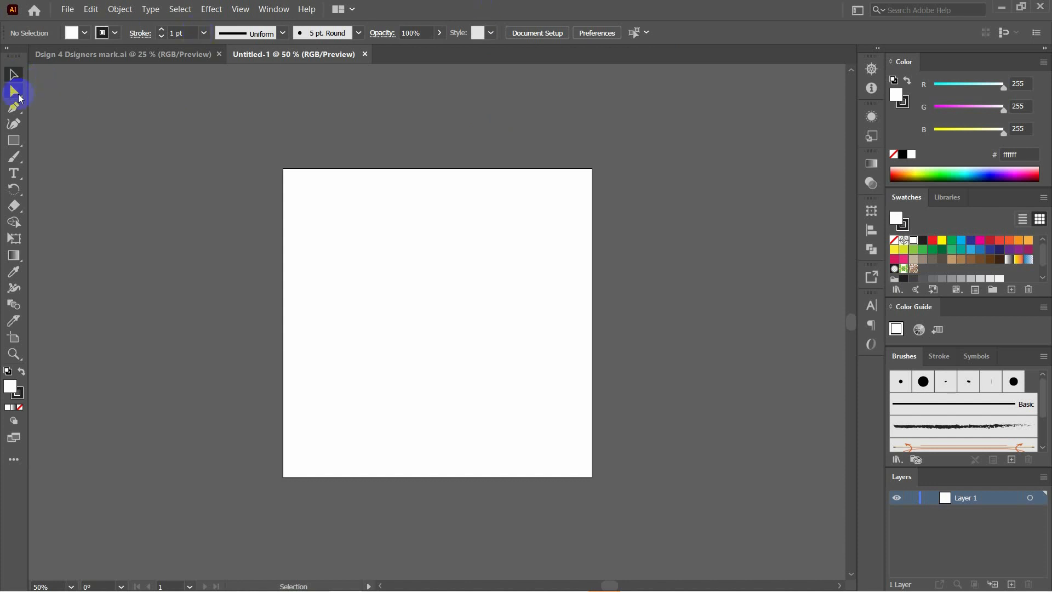
click(15, 111)
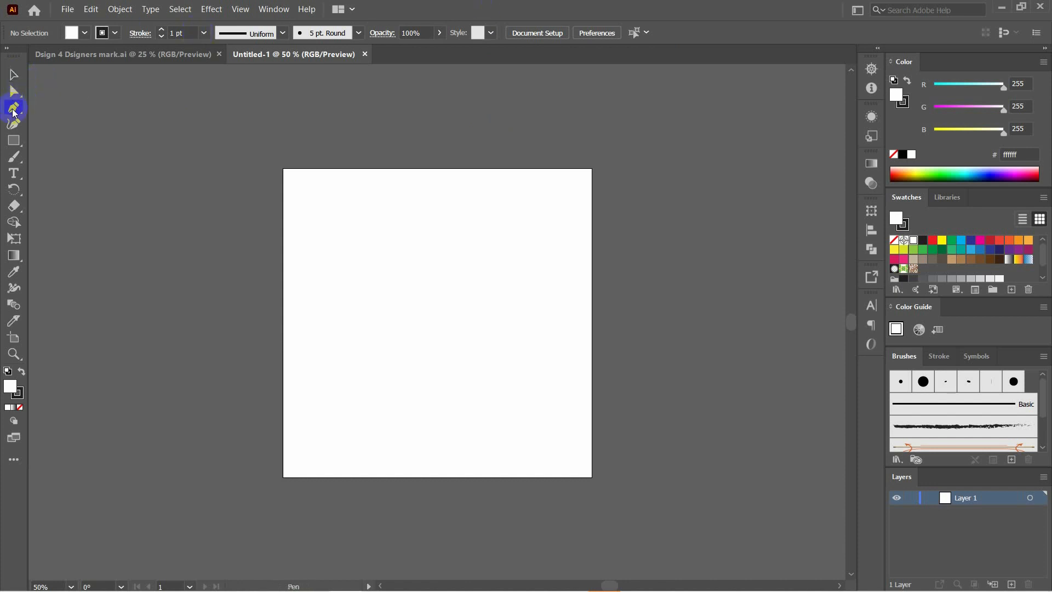
click(17, 145)
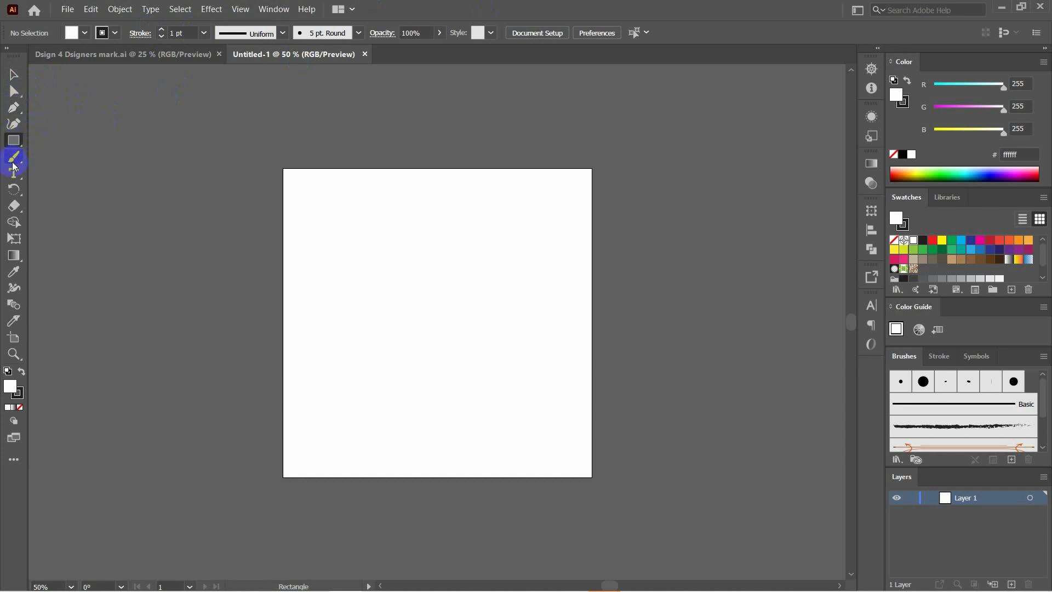
click(14, 157)
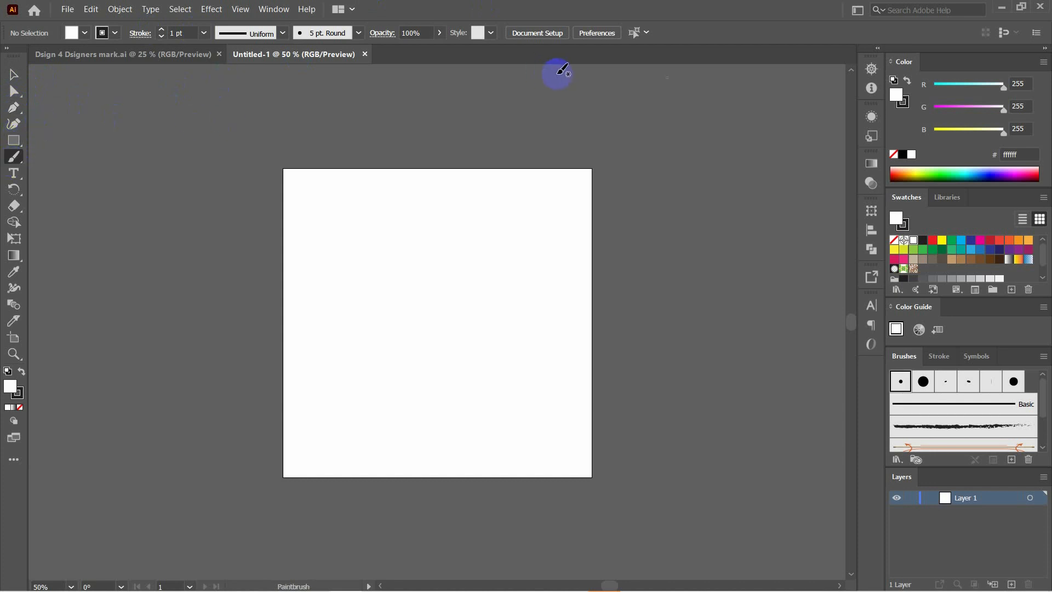
click(14, 74)
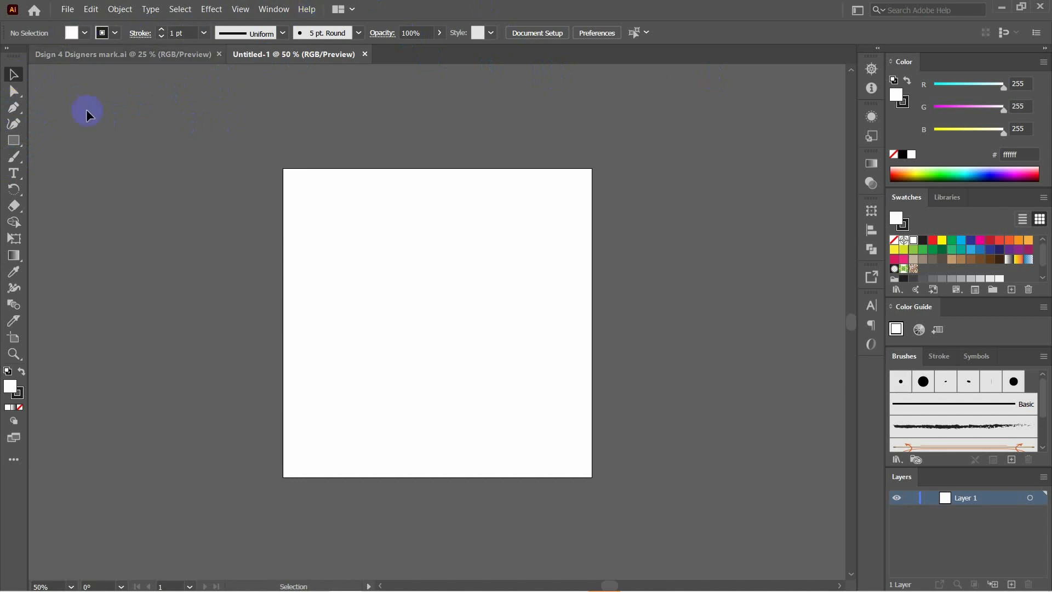
click(14, 272)
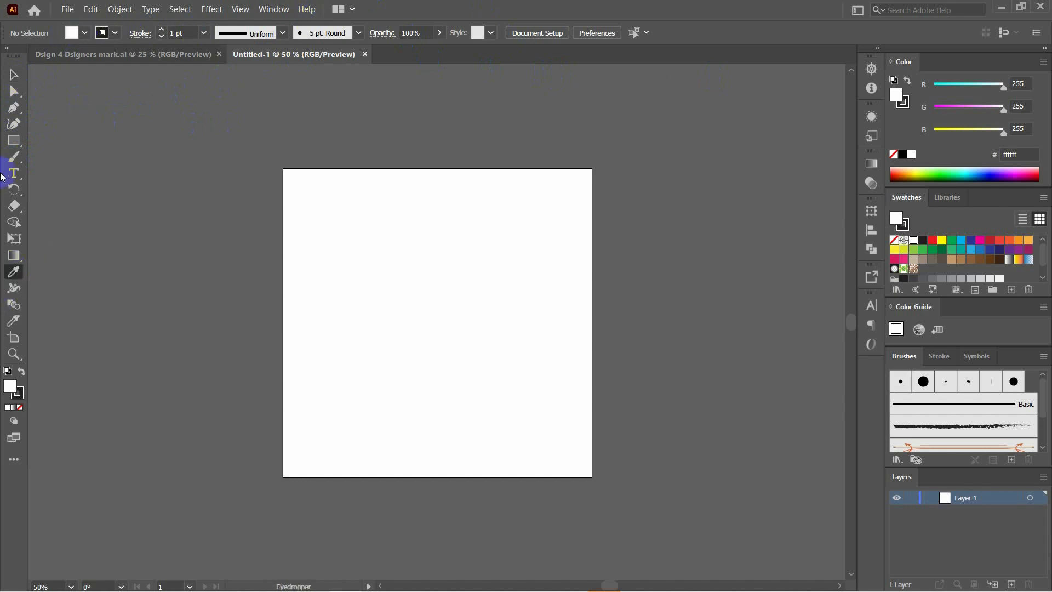
click(14, 76)
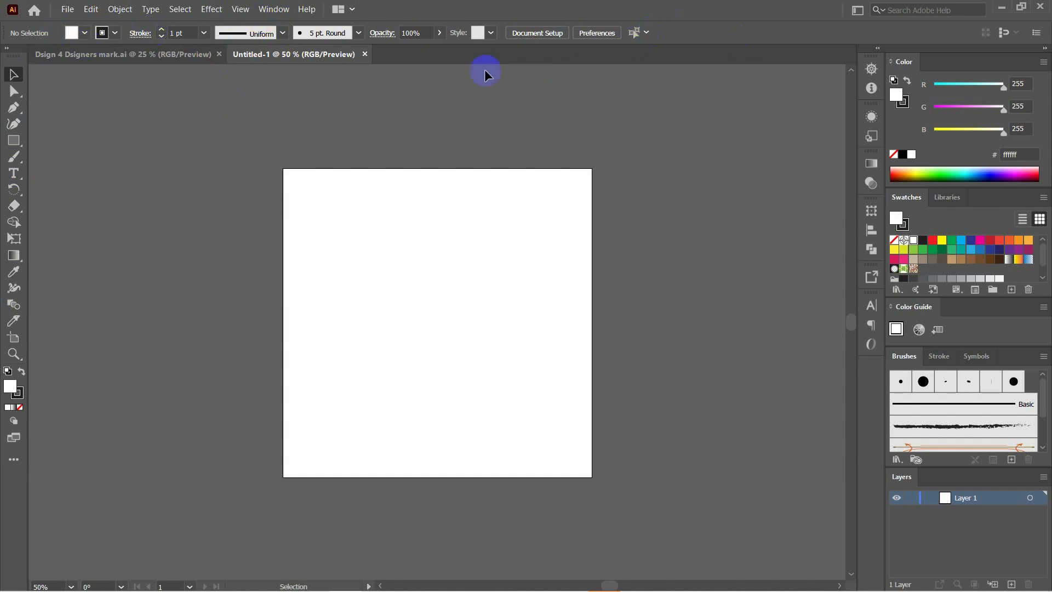
Compare the Dsign 4 Dsigners mark.ai document with the new Untitled-1 document and return to Untitled-1.
click(165, 55)
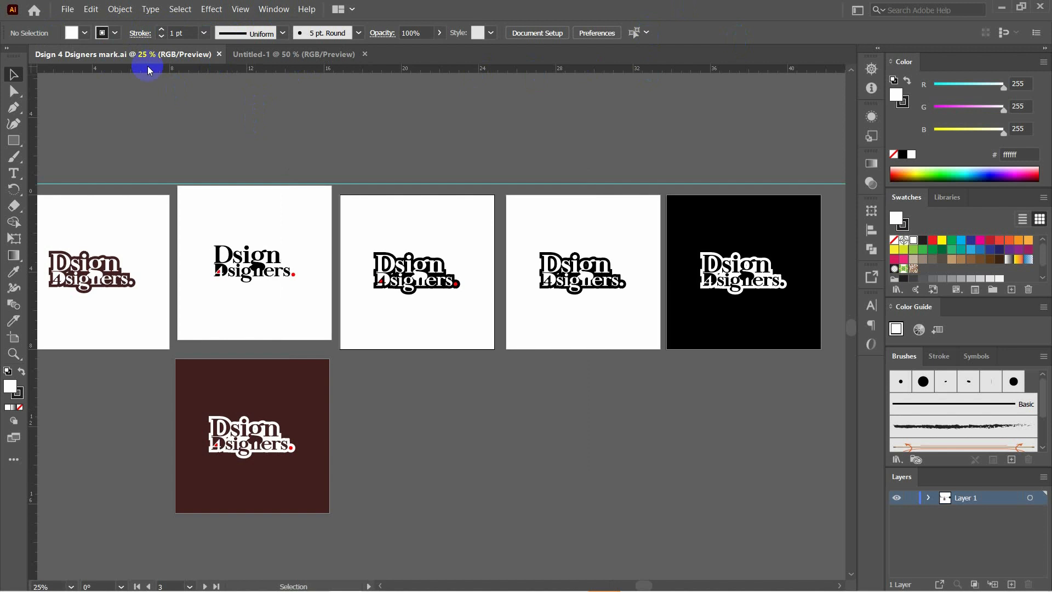
click(268, 55)
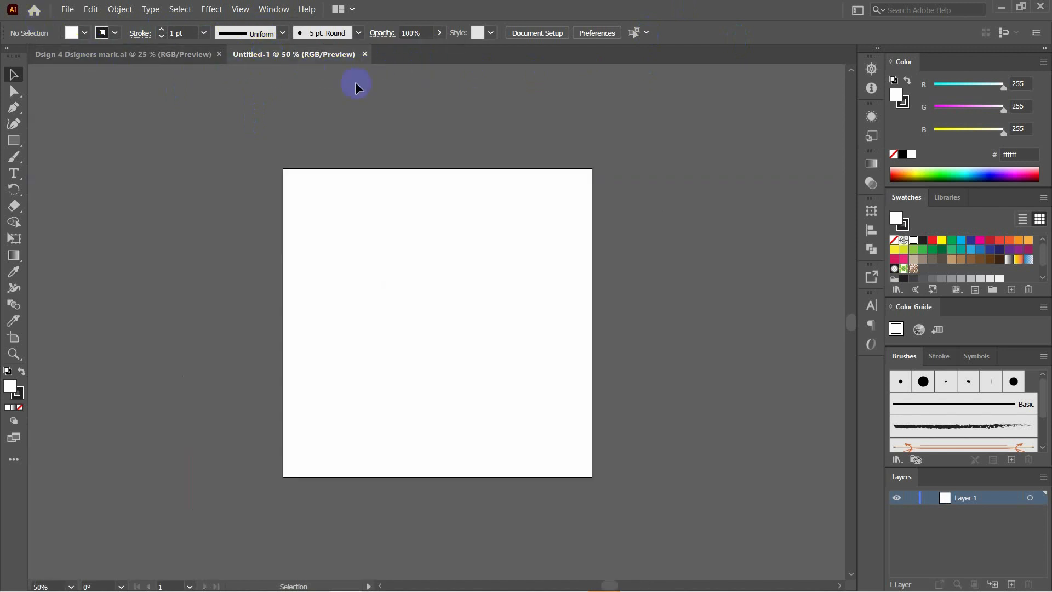
click(190, 61)
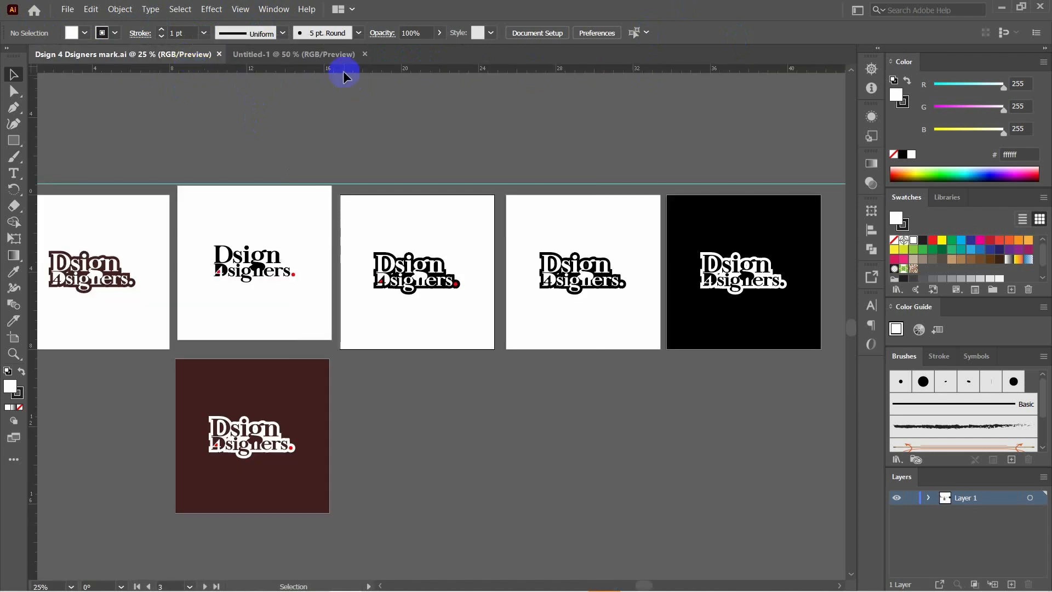
click(293, 57)
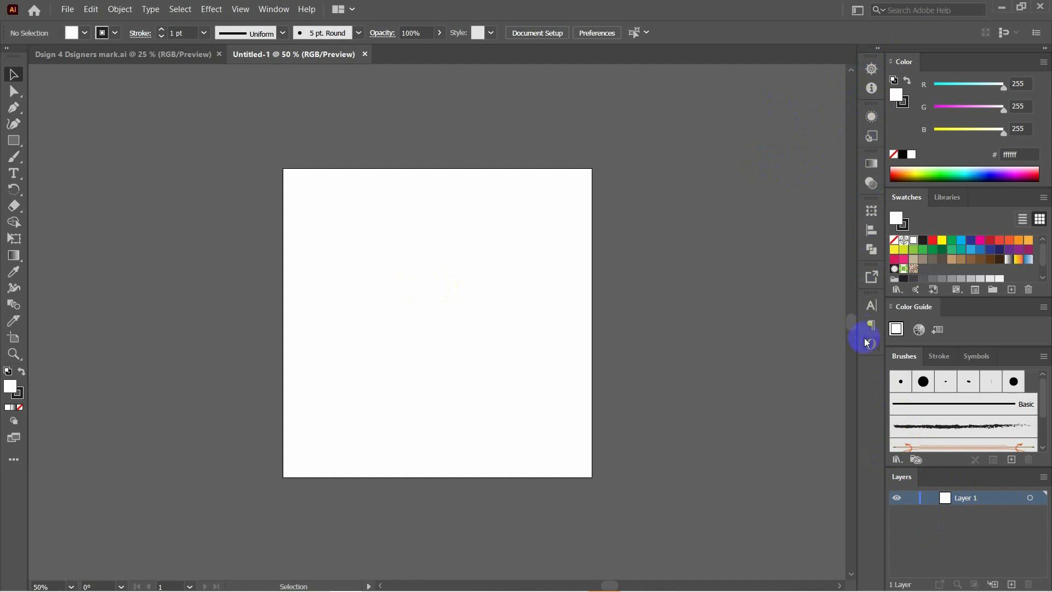
Look over the Navigator and Info panels and collapse them again.
click(878, 72)
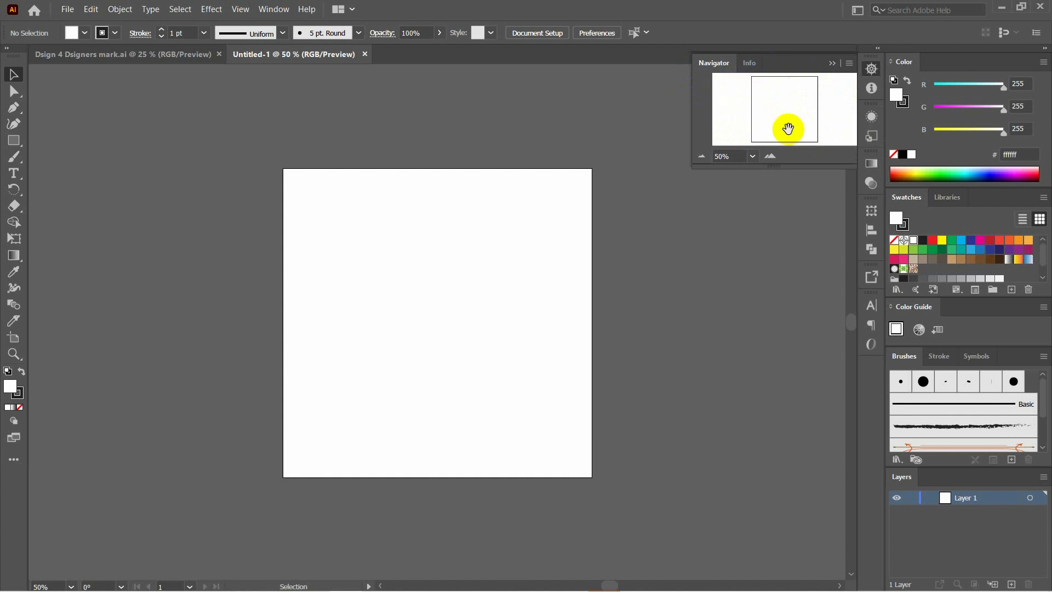
click(752, 72)
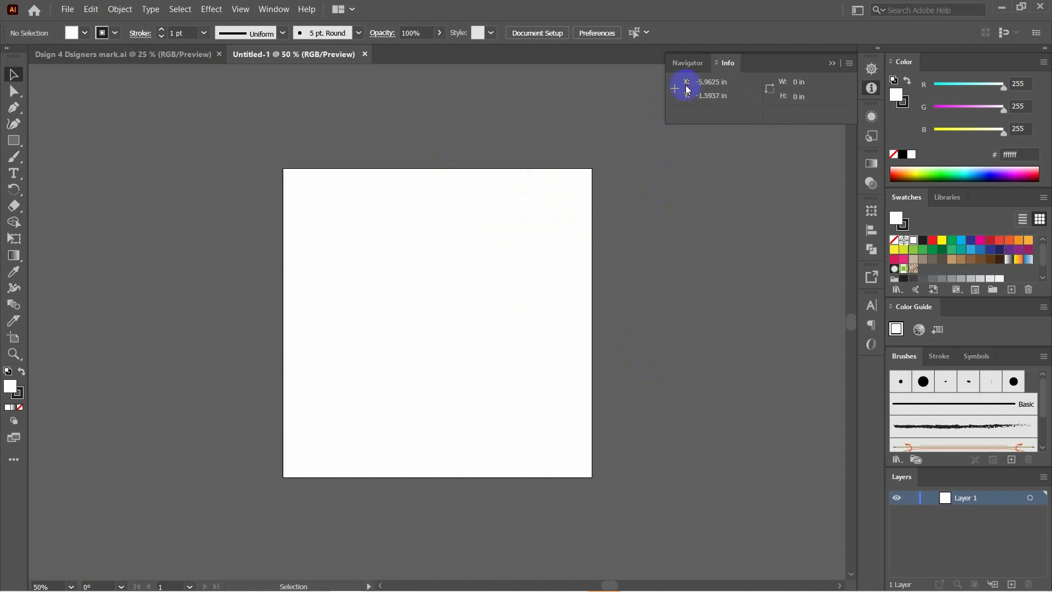
click(685, 64)
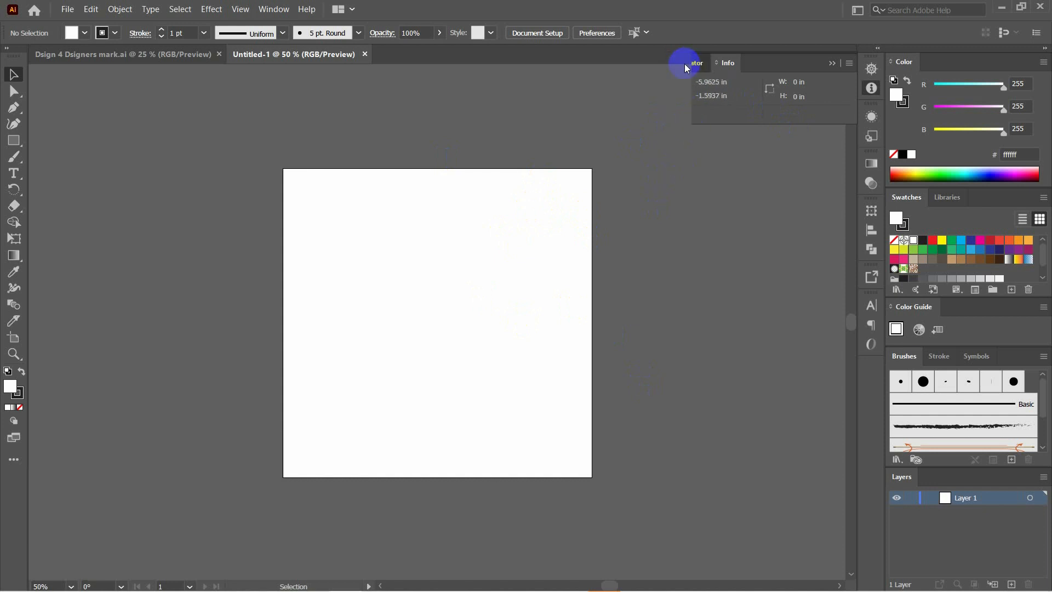
click(873, 74)
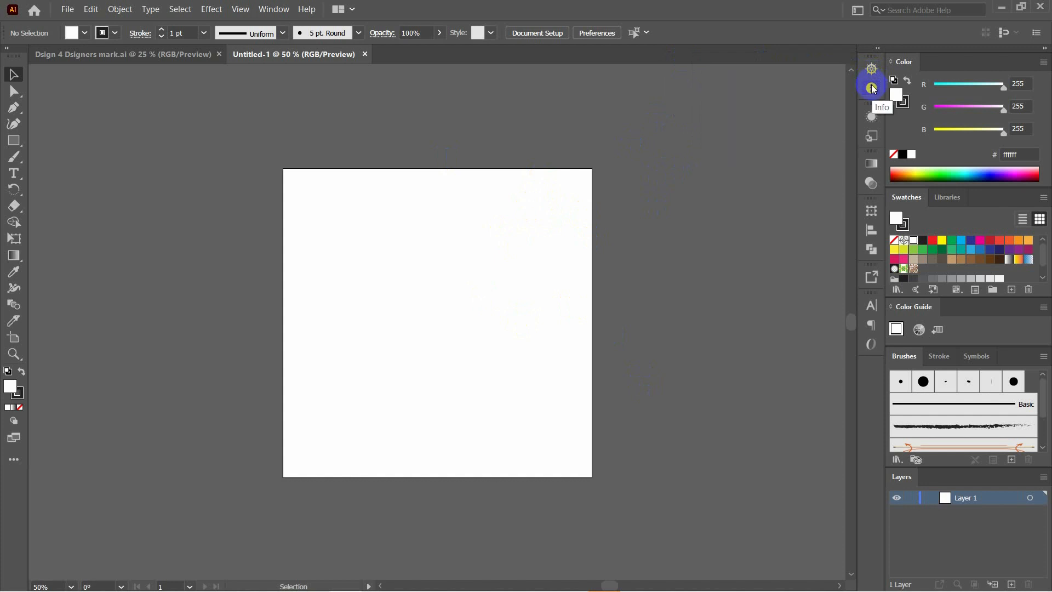
click(872, 88)
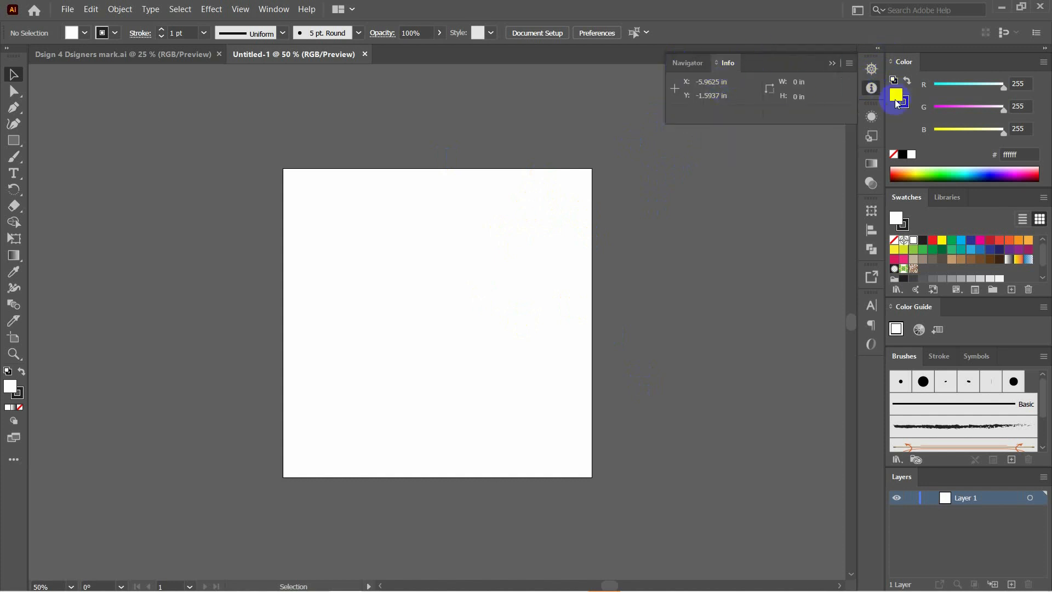
click(872, 88)
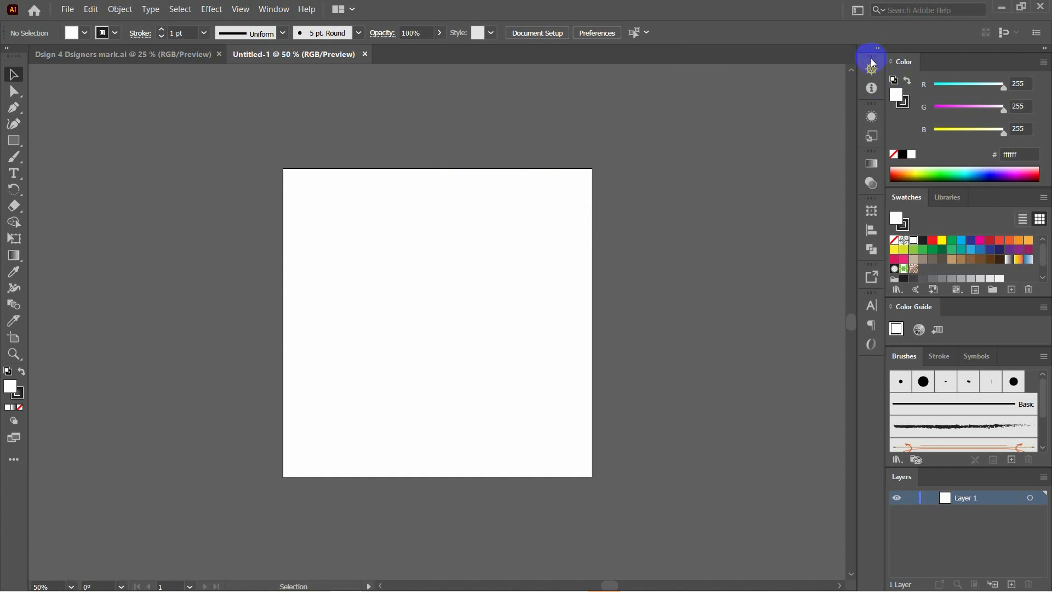
Detach the Navigator and Info panel group, float it over the canvas near the artboard's upper-left corner and expand the Navigator.
drag(872, 62, 710, 109)
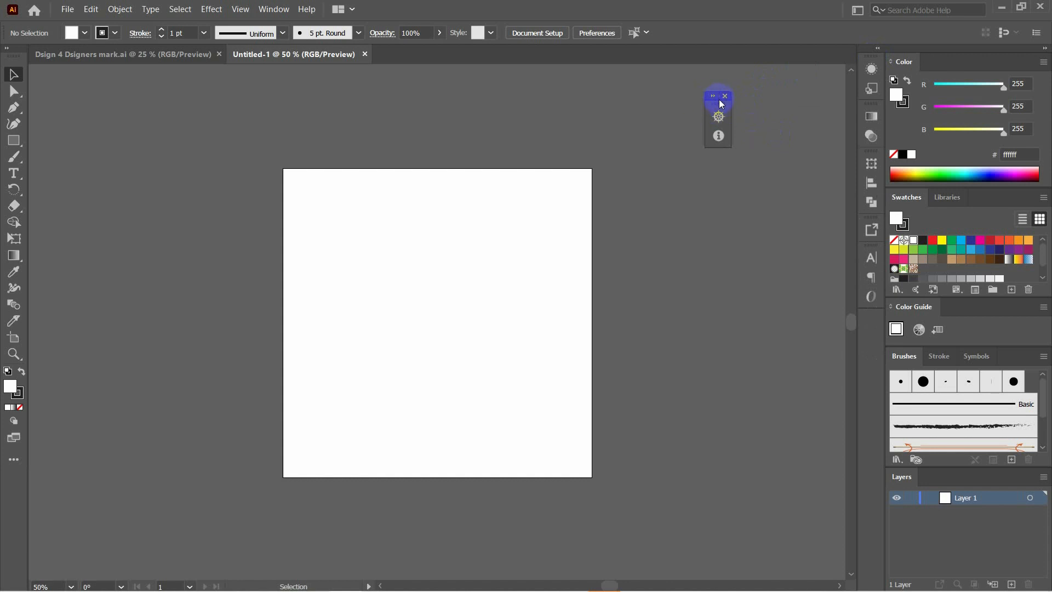
drag(721, 102, 234, 176)
click(173, 179)
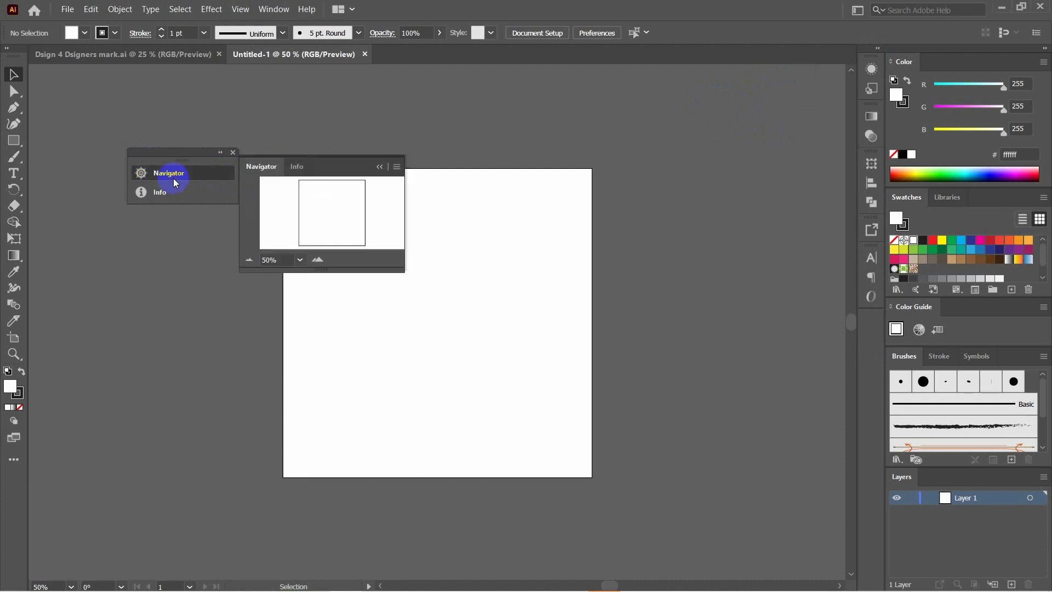
Dock the Navigator and Info panels back between Appearance and Graphic Styles, with Navigator placed below Info.
drag(318, 167, 871, 71)
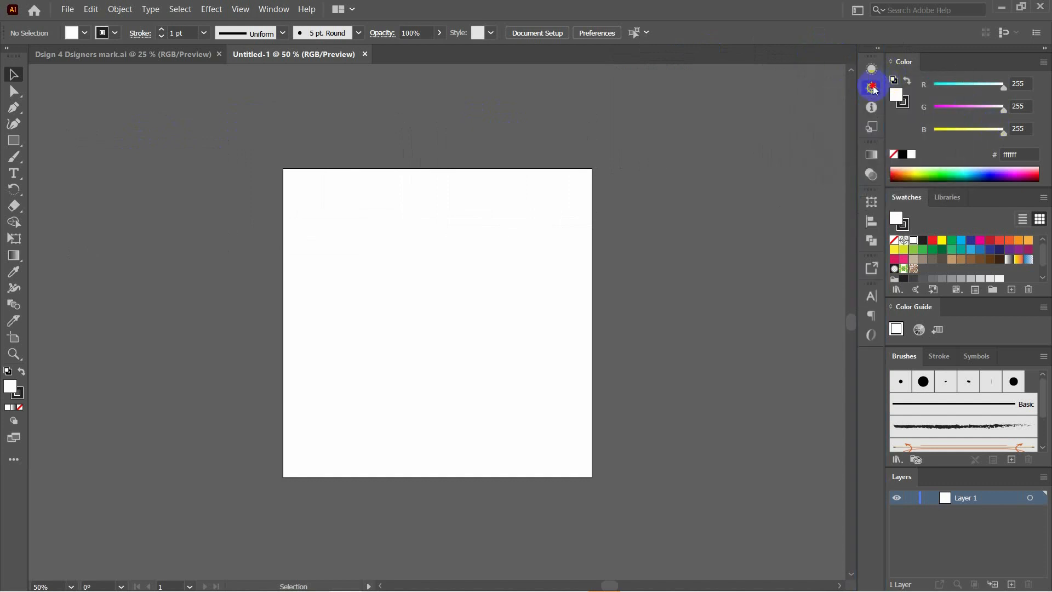
mouse_move(872, 88)
mouse_down()
mouse_move(667, 110)
mouse_move(849, 93)
mouse_move(871, 102)
mouse_up()
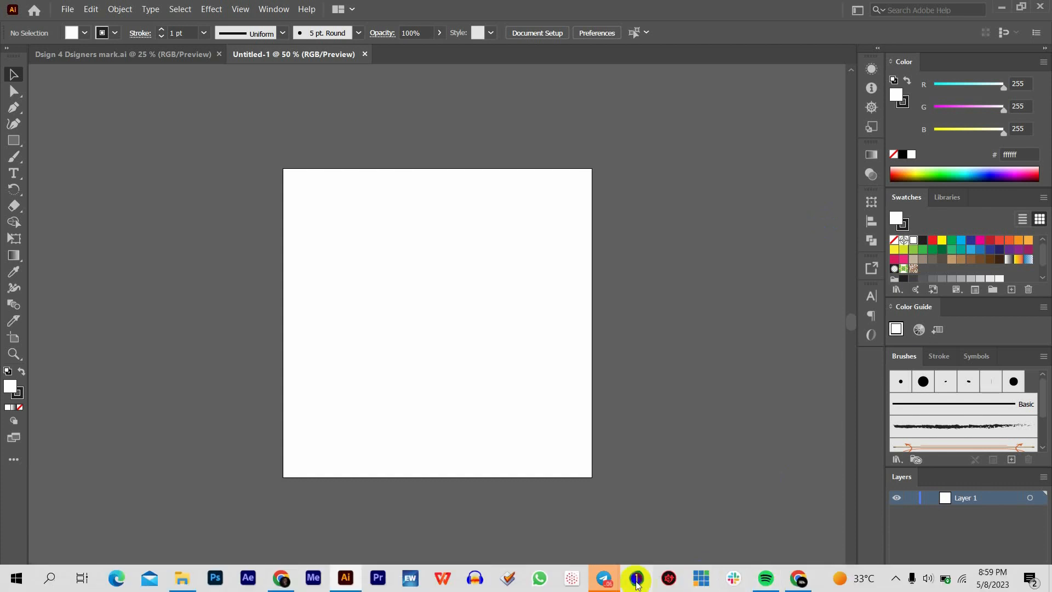
mouse_move(614, 582)
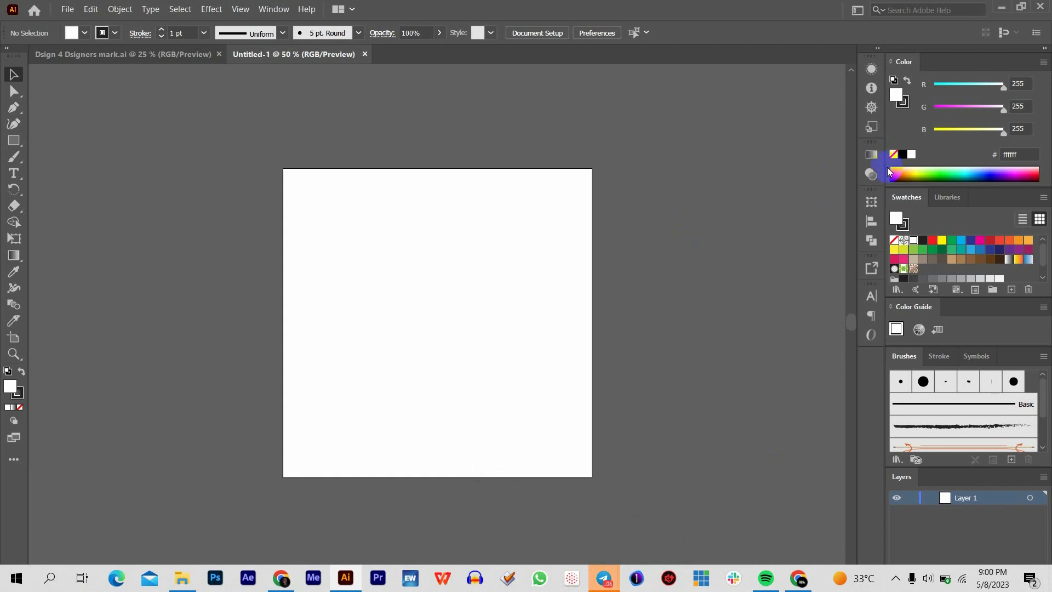
Show the graphic styles and draw a nearly square rectangle in the upper right part of the artboard.
click(872, 128)
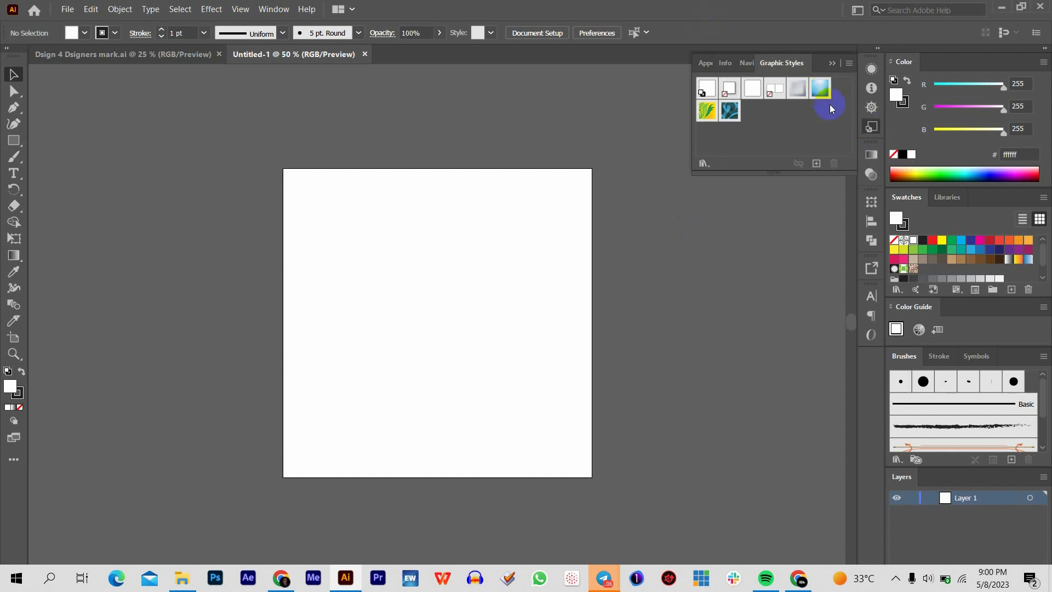
click(14, 140)
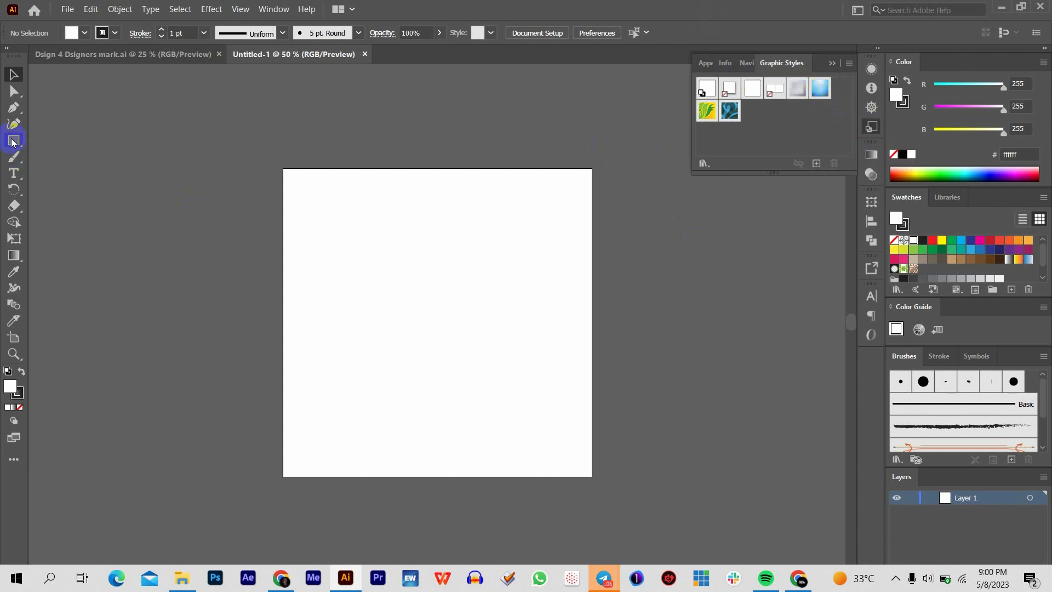
drag(444, 218, 582, 363)
Try the blue gradient, silver bevel, blue swirl and yellow-green graphic styles on the rectangle, ending with the silver bevel style.
click(816, 94)
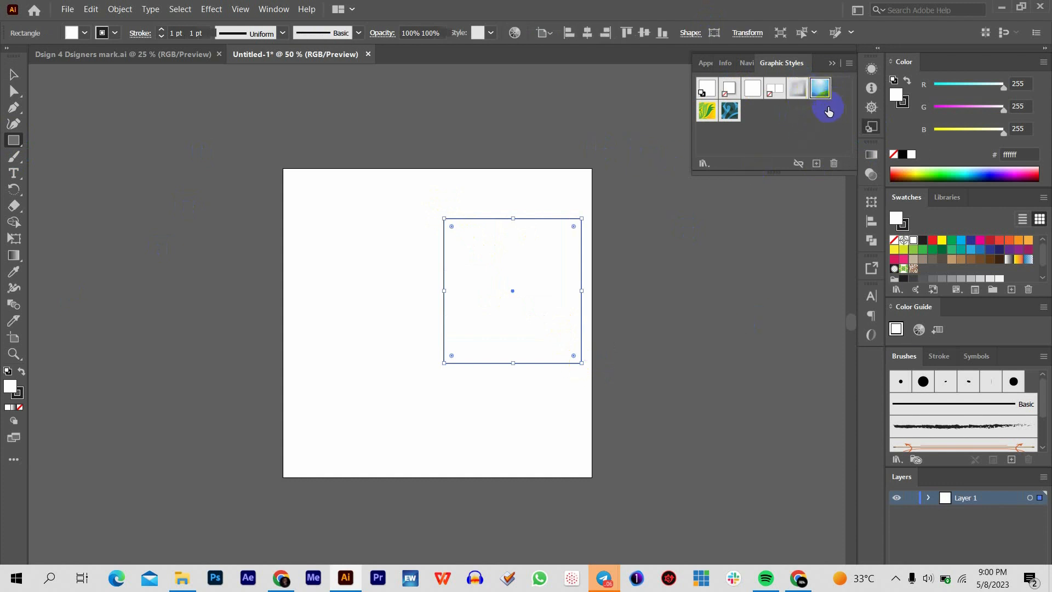
click(803, 94)
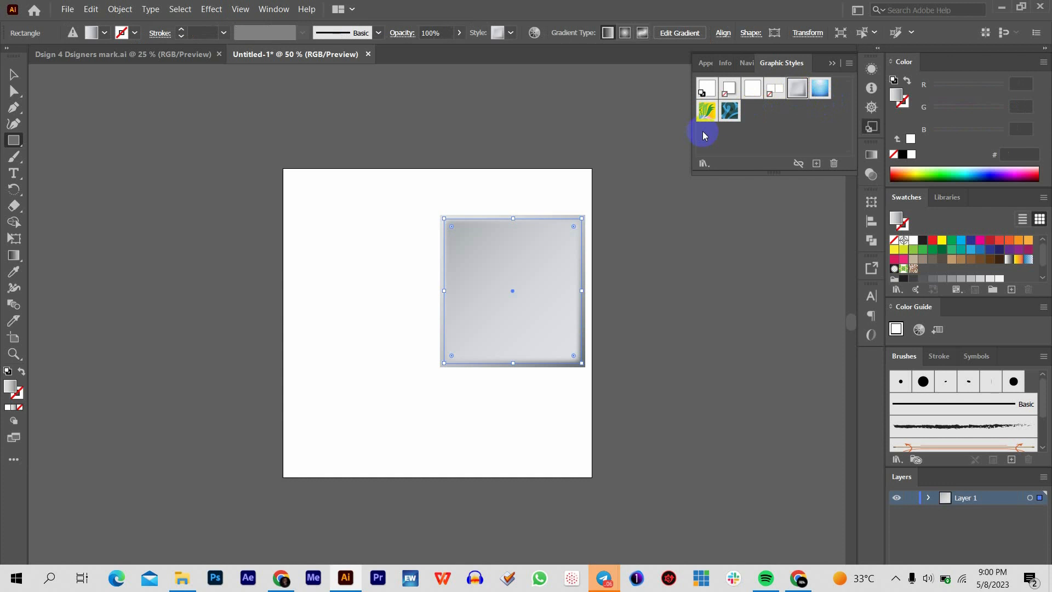
click(725, 119)
click(703, 113)
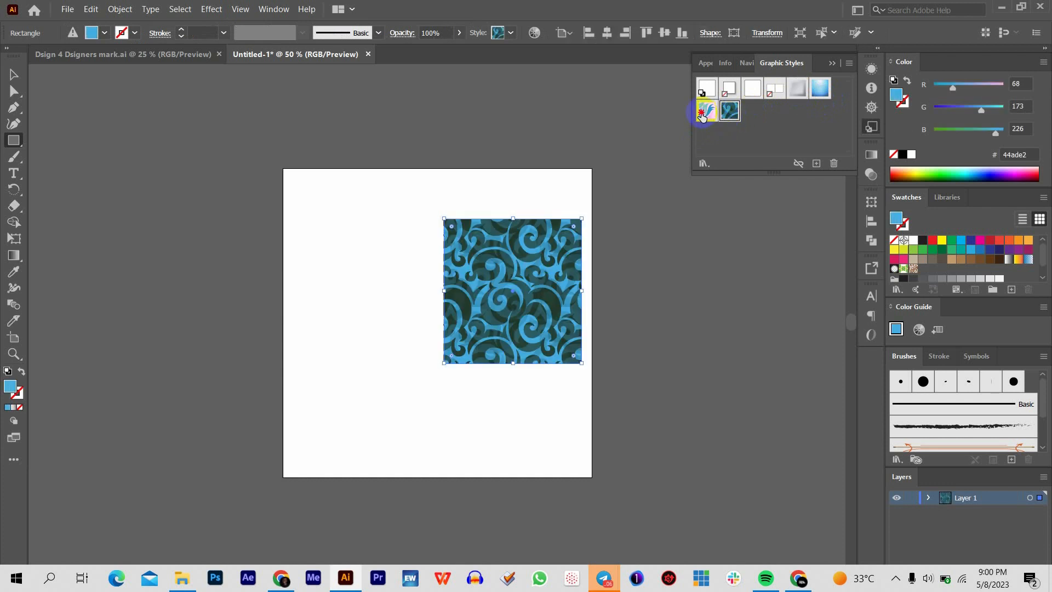
click(797, 88)
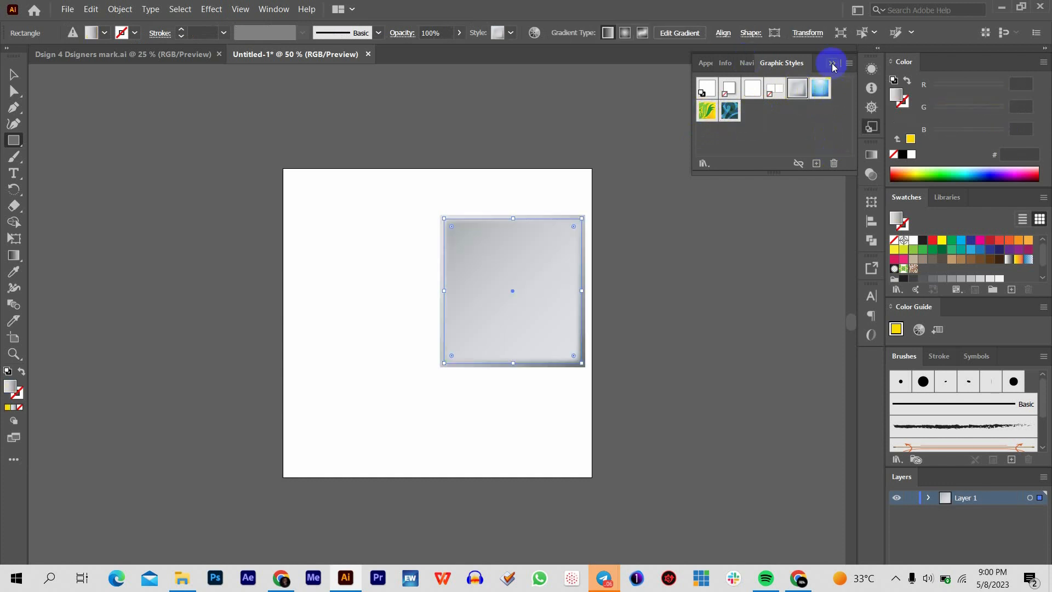
Move the silver rectangle to the horizontal middle of the artboard, delete it and collapse the graphic styles.
click(14, 75)
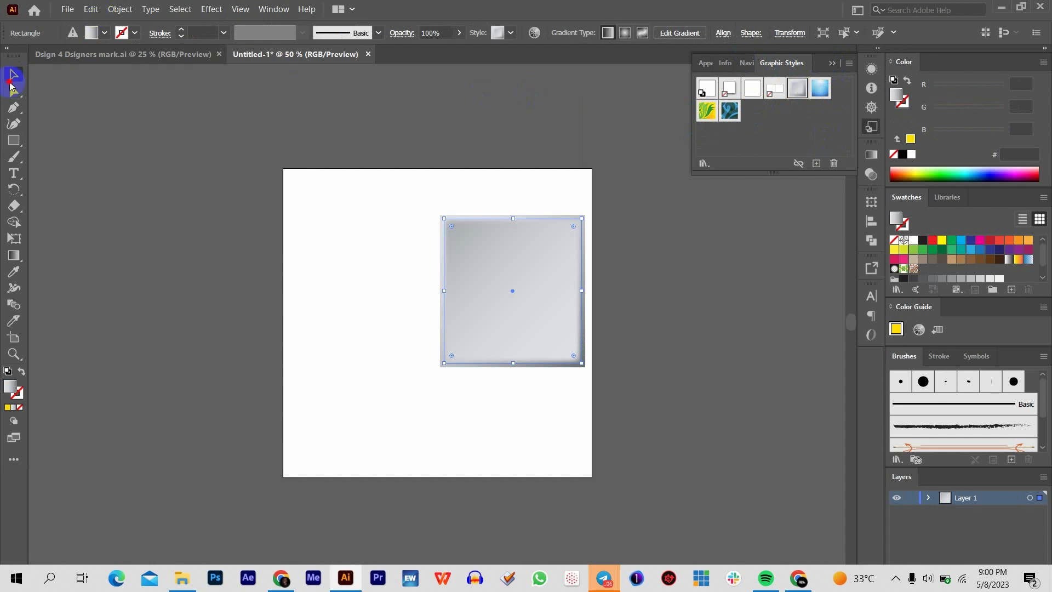
click(673, 314)
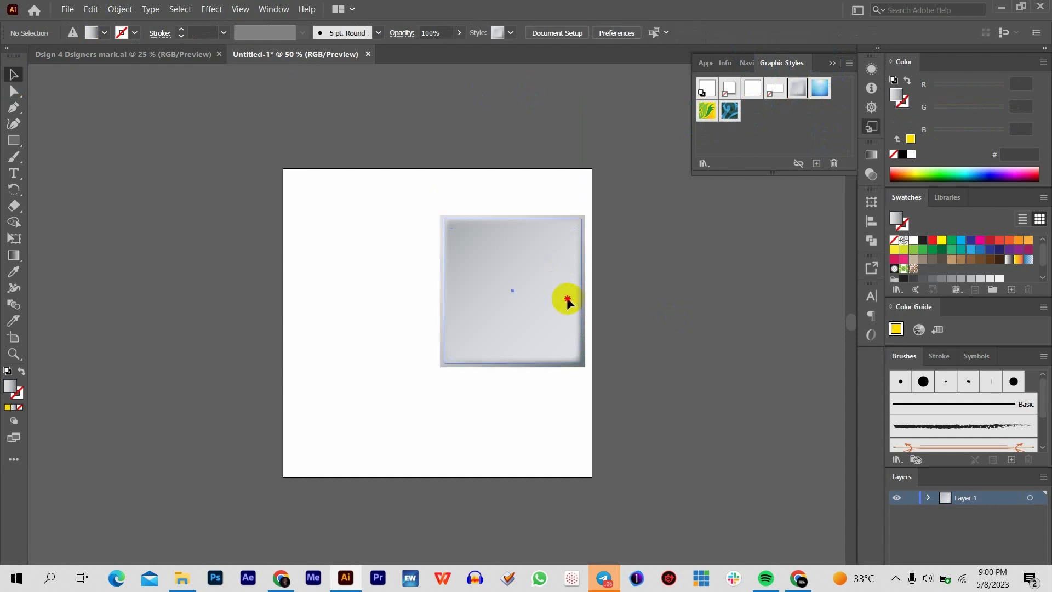
drag(568, 300, 493, 304)
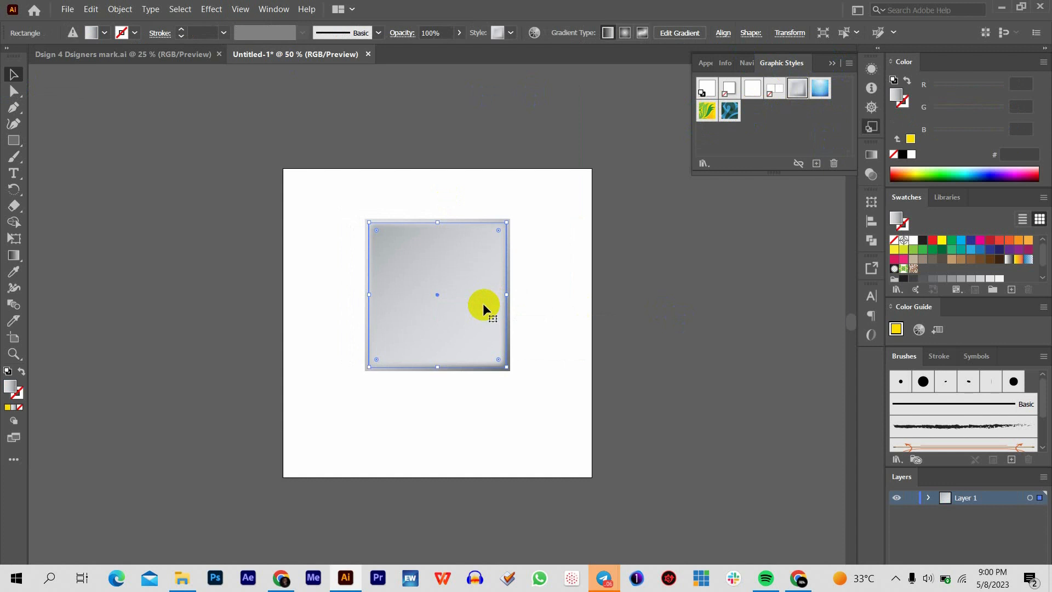
key(Delete)
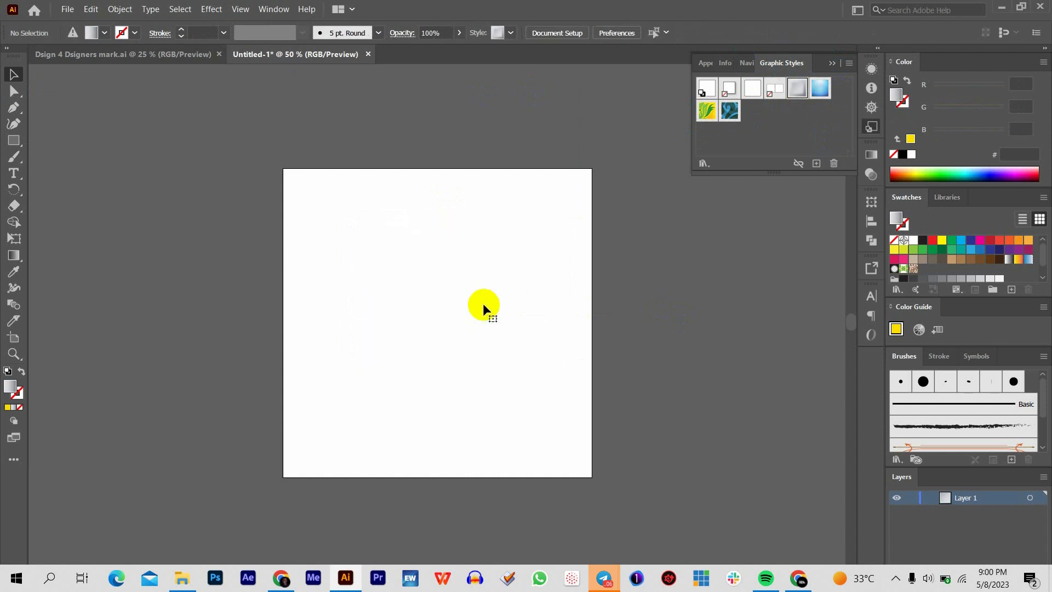
click(833, 64)
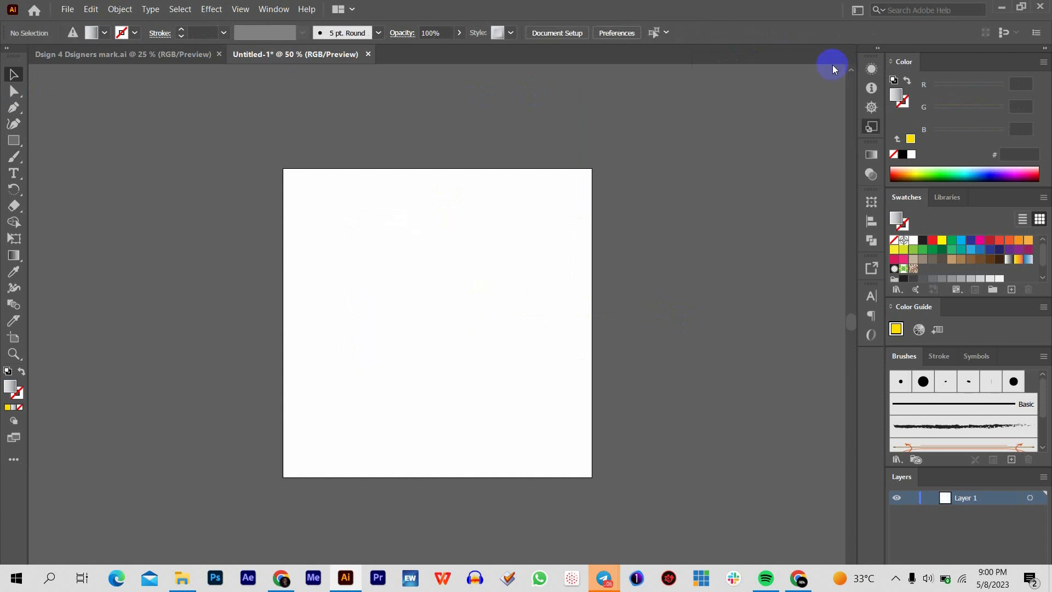
Show the gradient settings and draw a rectangle slightly wider than tall in the middle of the artboard.
click(871, 155)
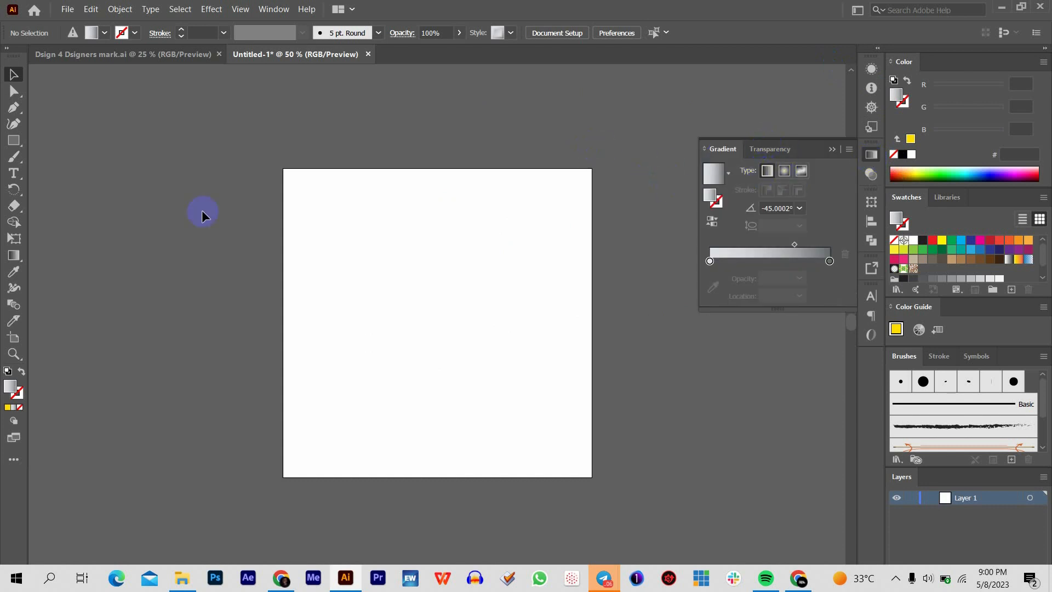
click(14, 124)
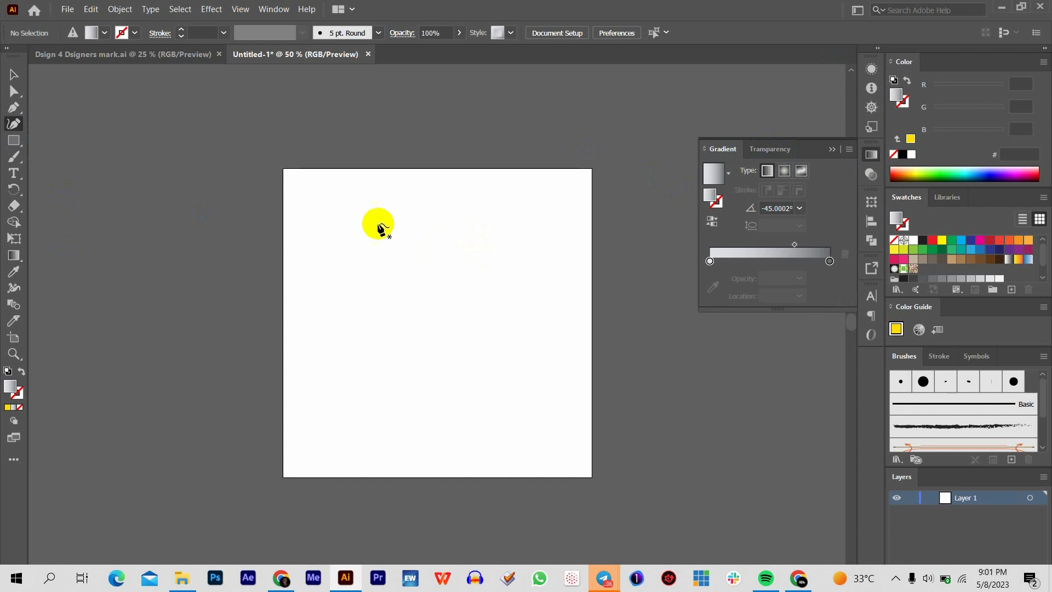
click(378, 226)
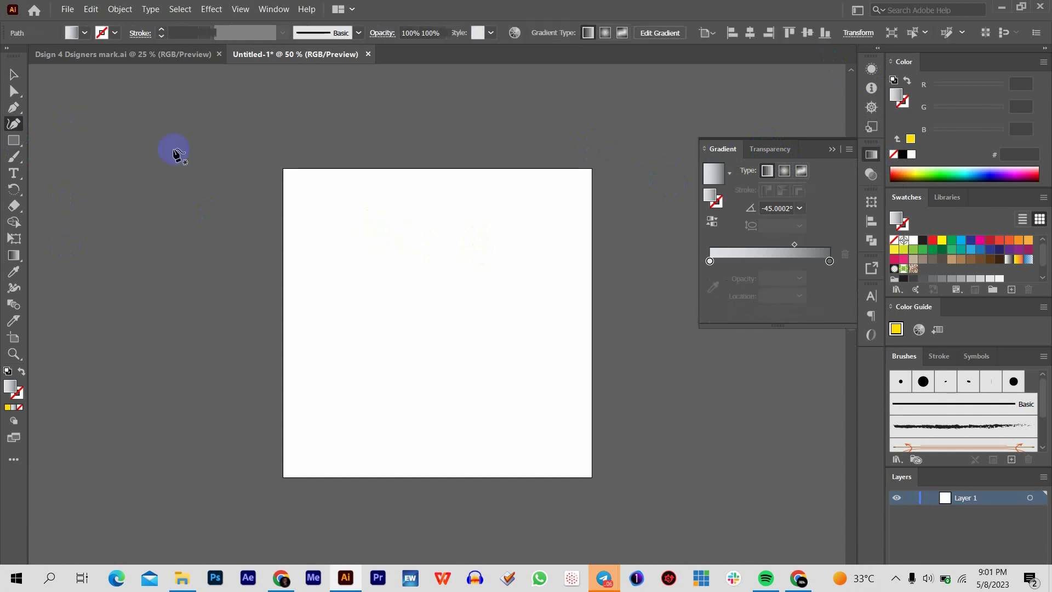
key(Escape)
click(15, 141)
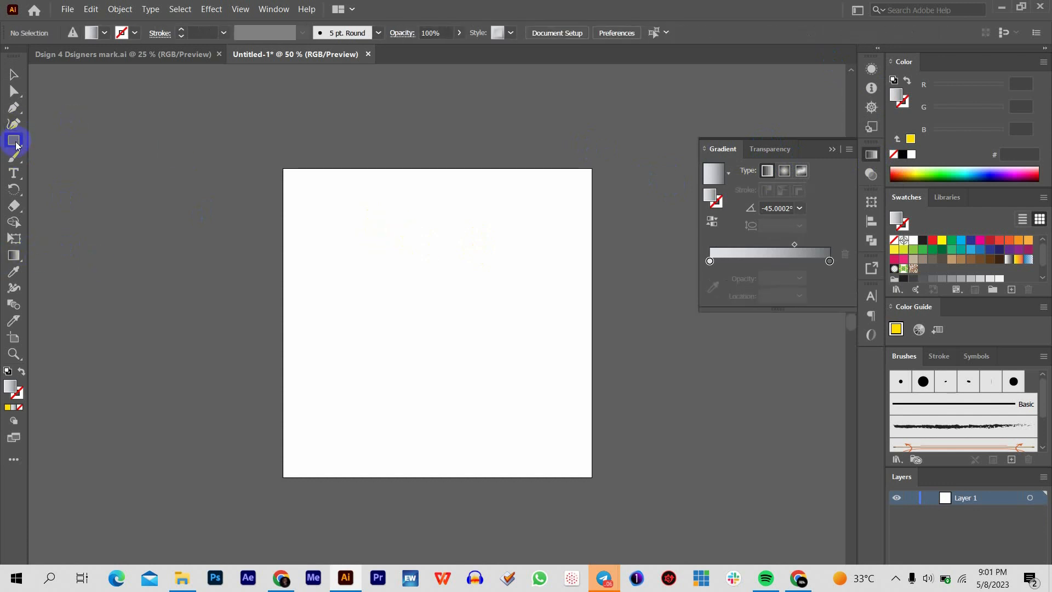
drag(349, 240, 522, 388)
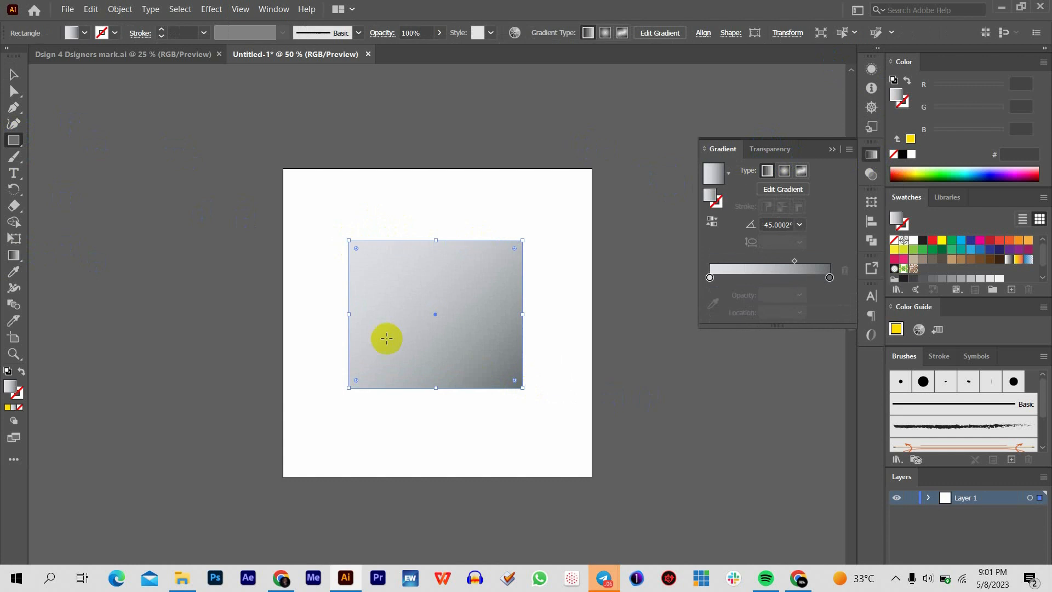
Recolor the rectangle's gradient with a red start stop and a magenta end stop, trying brown for the end stop first.
click(709, 277)
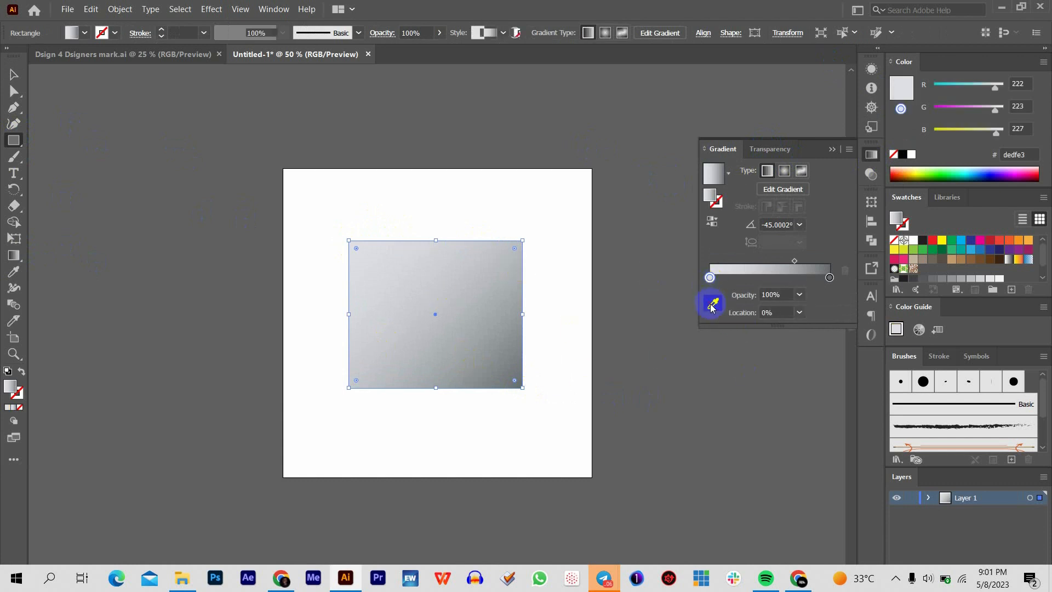
click(712, 305)
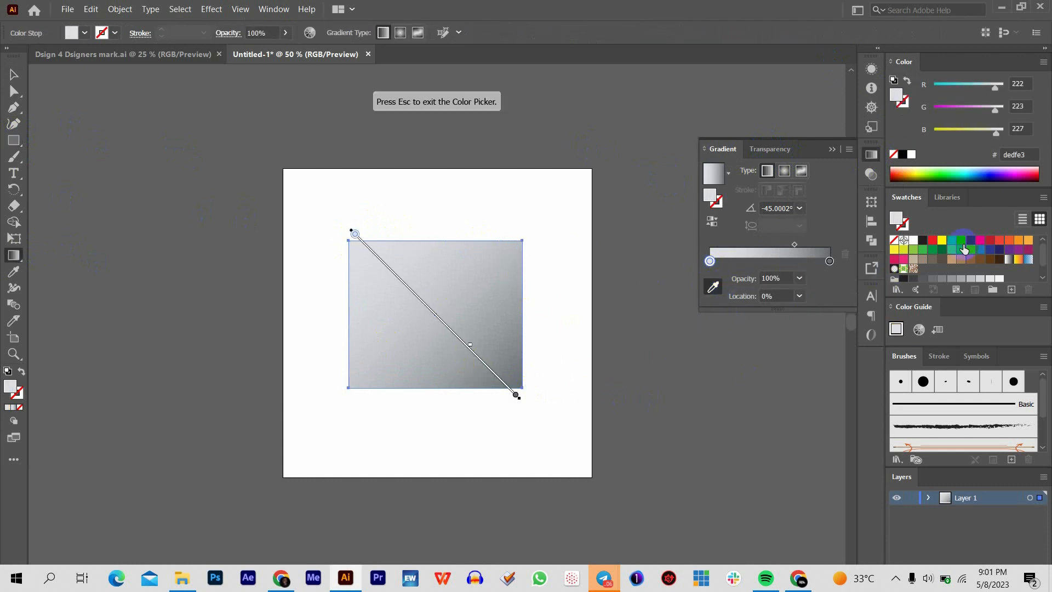
click(932, 240)
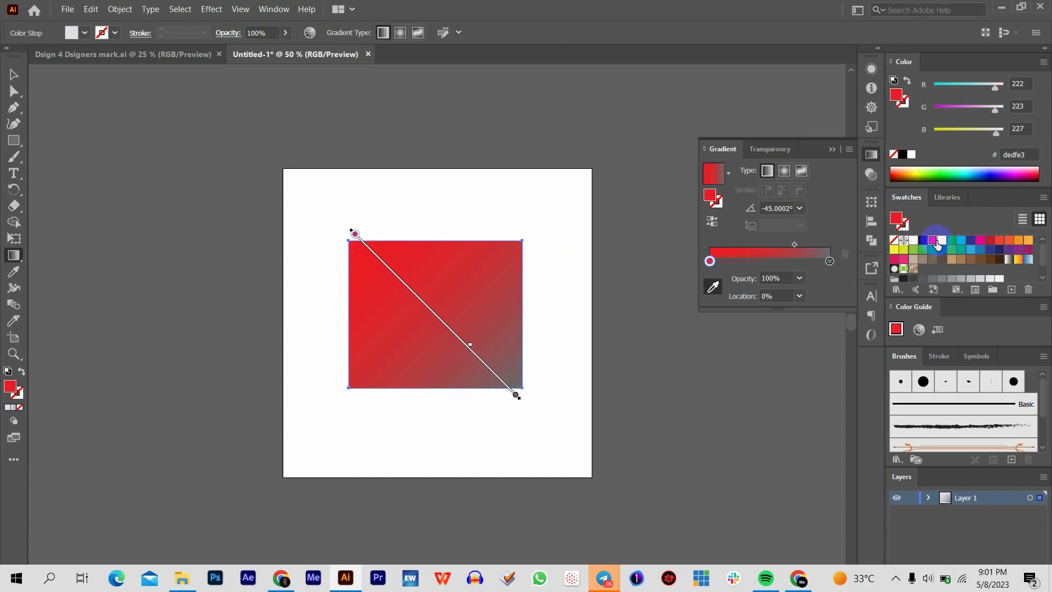
click(828, 262)
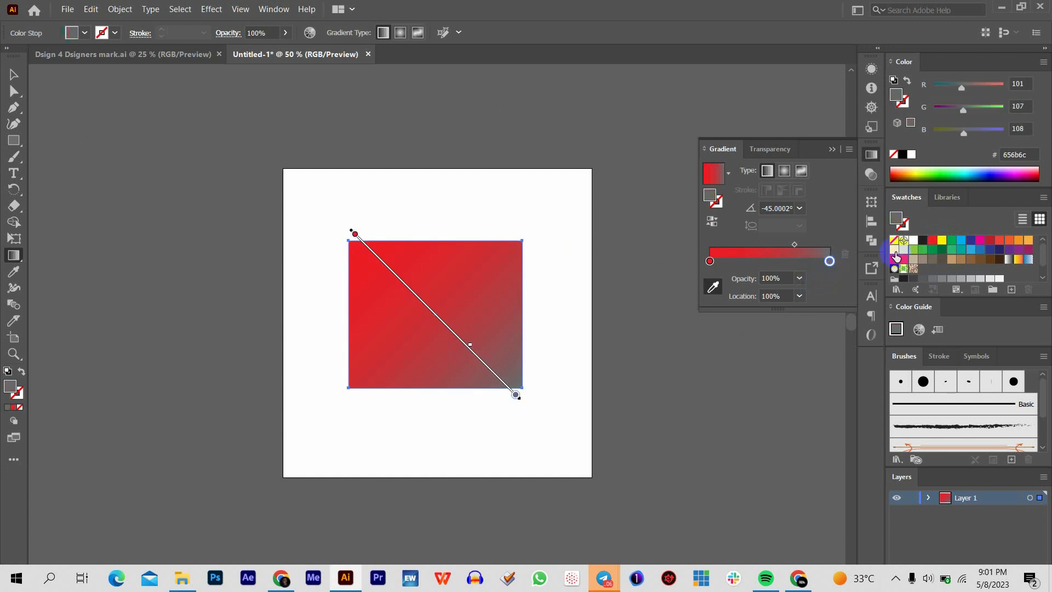
click(978, 261)
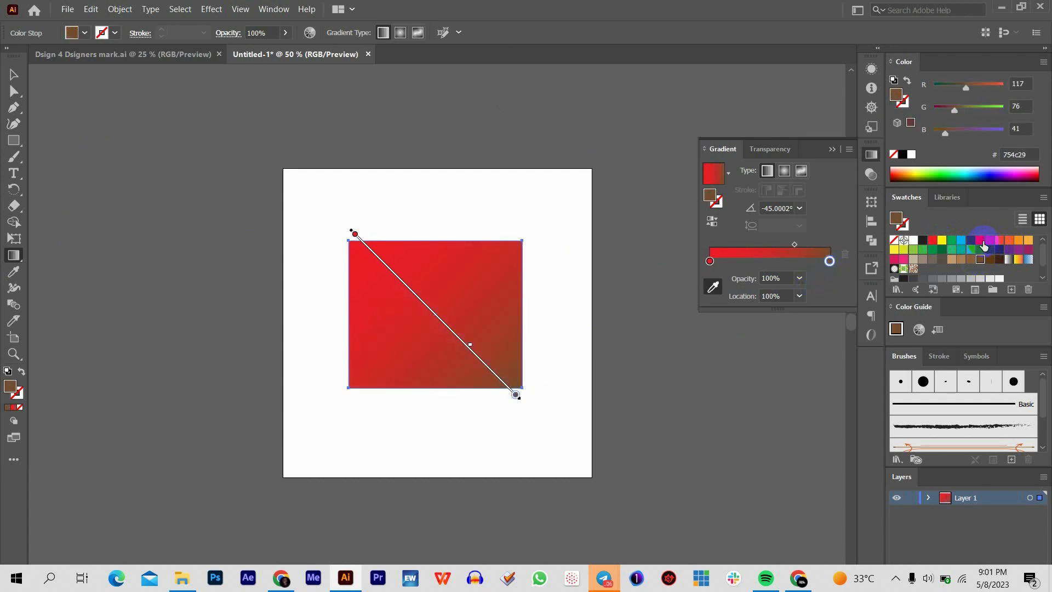
click(980, 241)
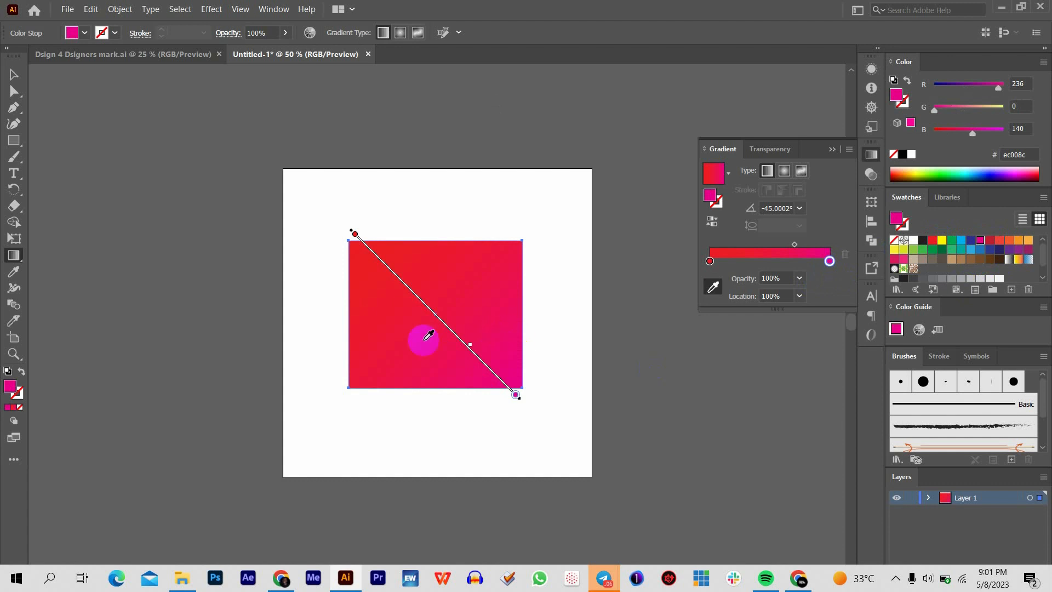
Try to stretch the rectangle's gradient by moving its red and magenta end stops outward beyond the corners.
click(355, 234)
drag(357, 237, 273, 214)
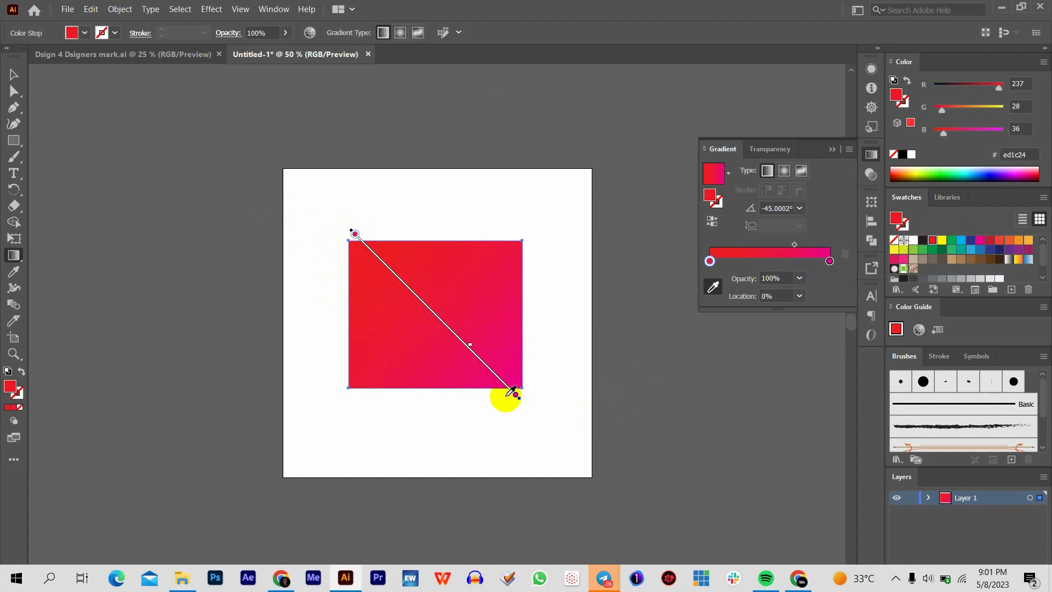
drag(515, 396, 591, 426)
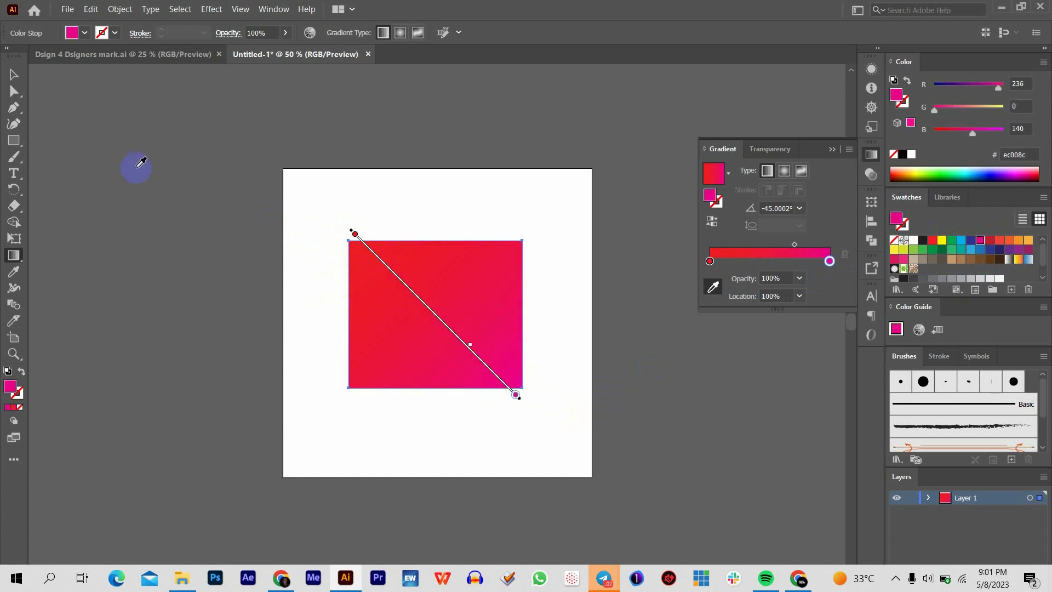
Switch to the Selection tool and delete the red-magenta gradient rectangle.
click(14, 74)
click(493, 203)
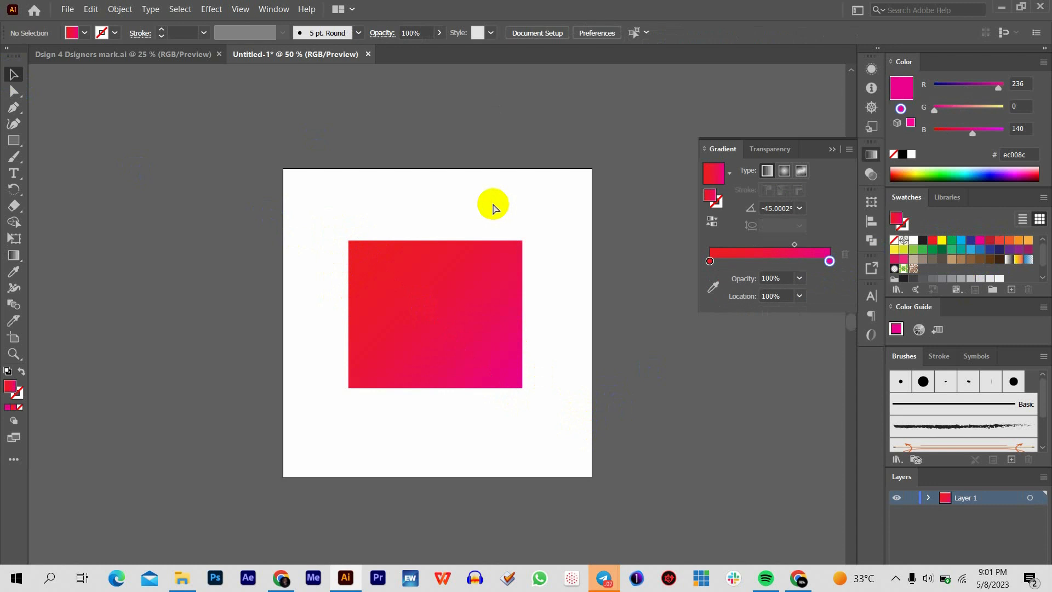
click(497, 262)
key(Delete)
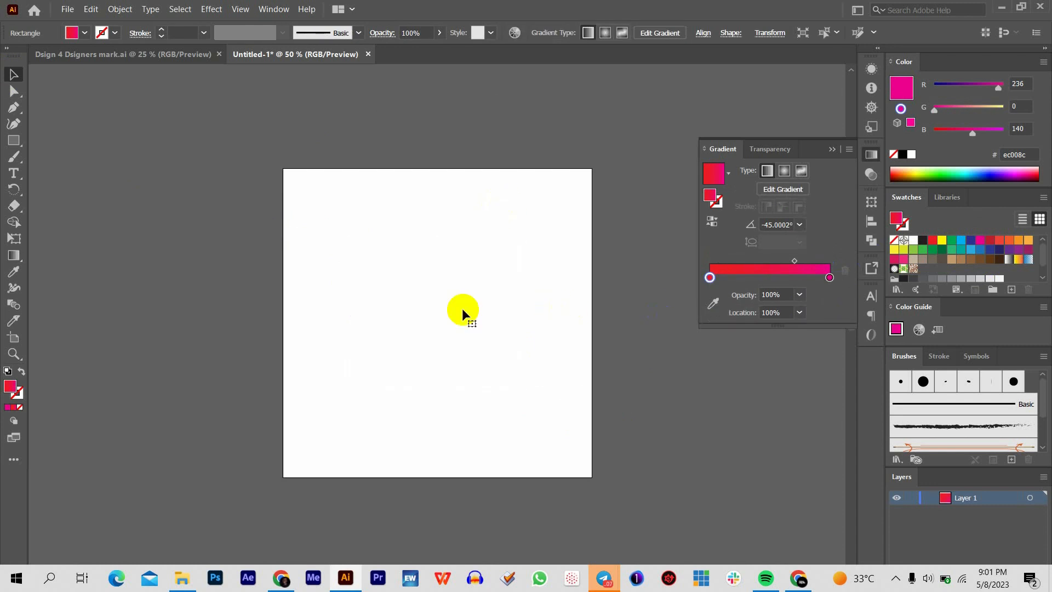
Draw a nearly square gradient rectangle in the right-central part of the artboard and set its opacity to 49%.
click(870, 175)
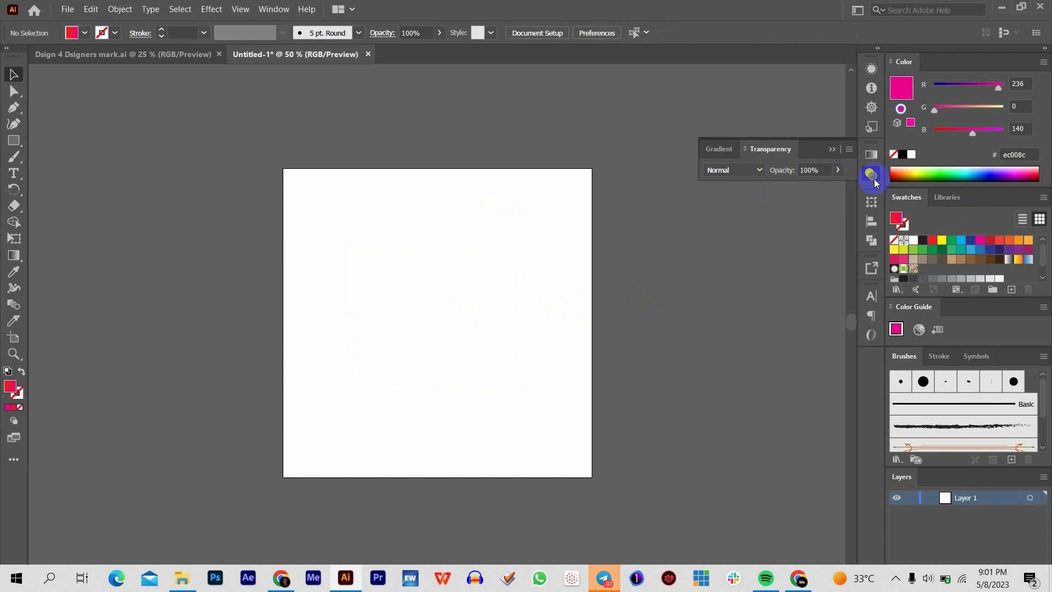
click(870, 175)
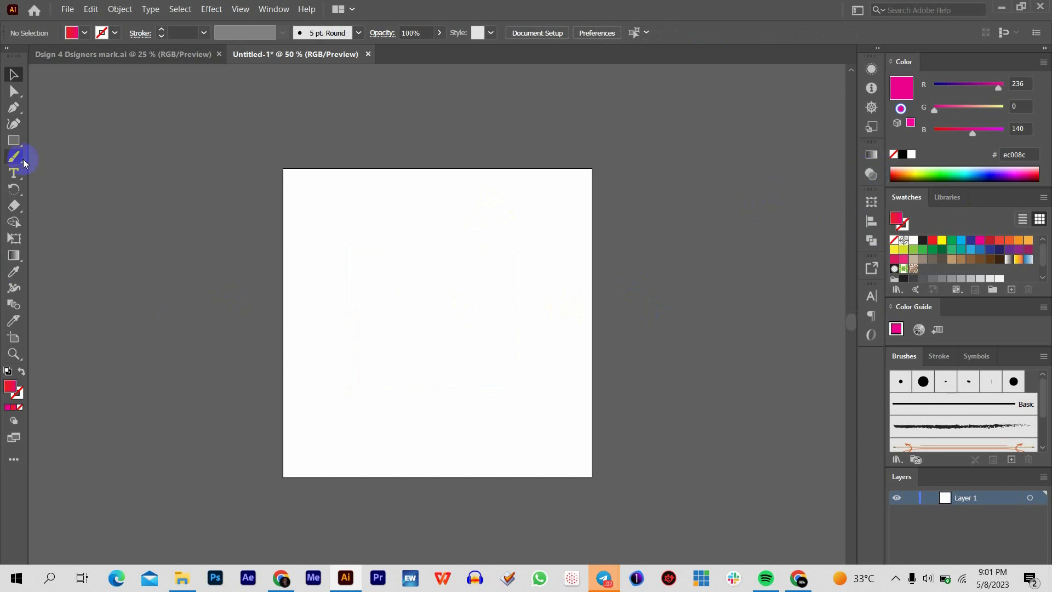
click(14, 140)
drag(382, 222, 560, 387)
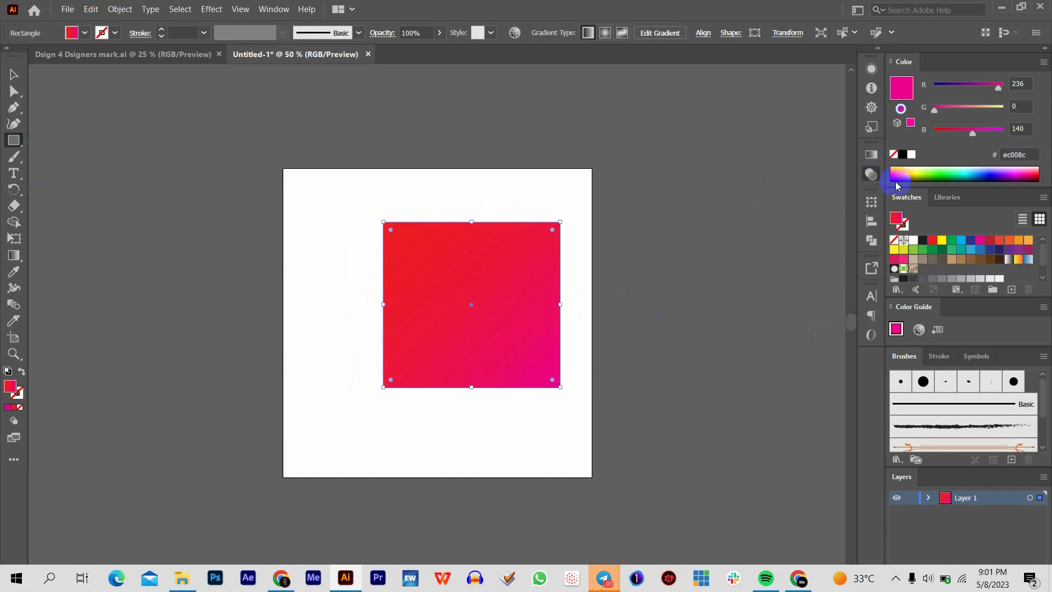
click(871, 175)
click(837, 170)
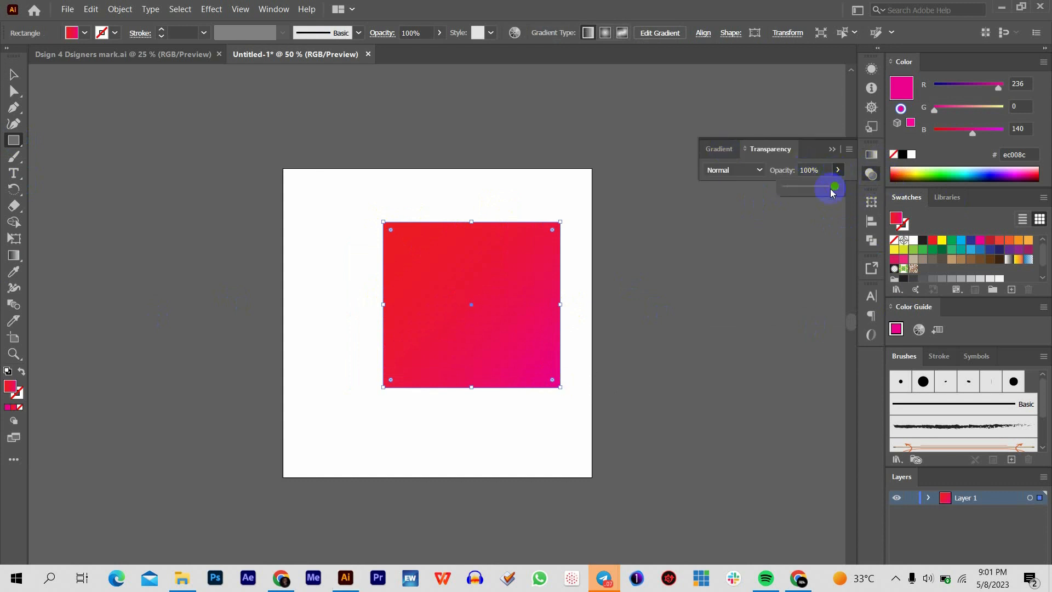
mouse_move(831, 188)
mouse_down()
mouse_move(801, 190)
mouse_move(812, 190)
mouse_up()
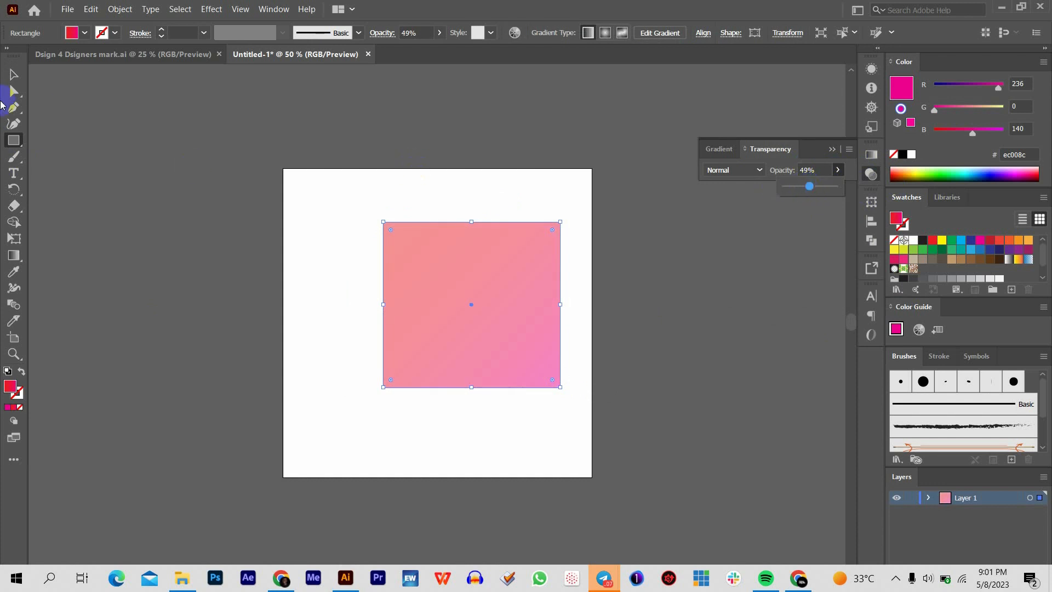
click(59, 252)
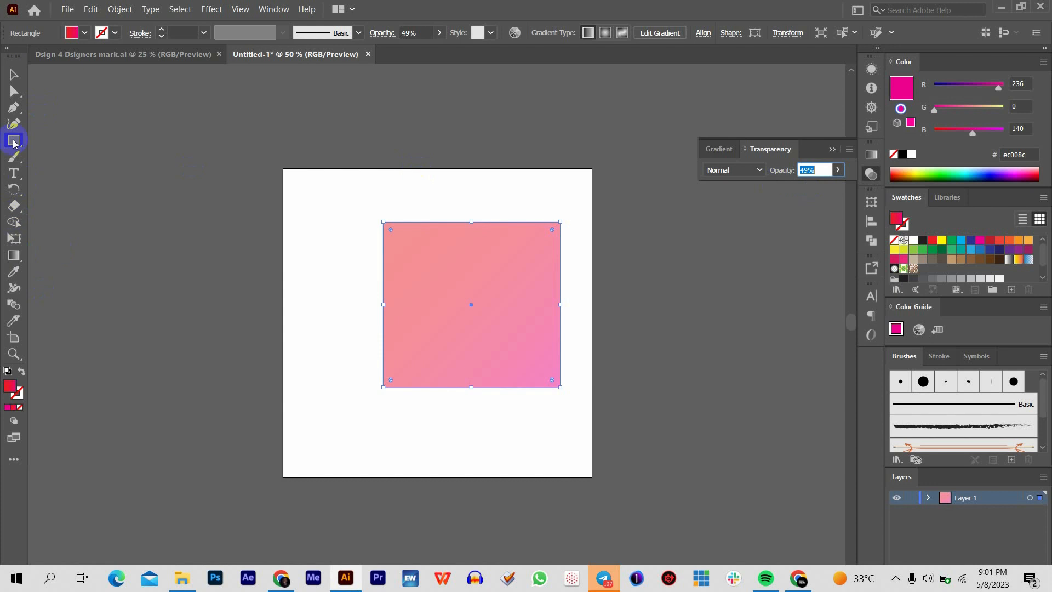
Draw an ellipse overlapping the rectangle's left part, move it slightly right and place it behind the rectangle.
drag(14, 140, 44, 152)
drag(325, 229, 497, 369)
click(13, 74)
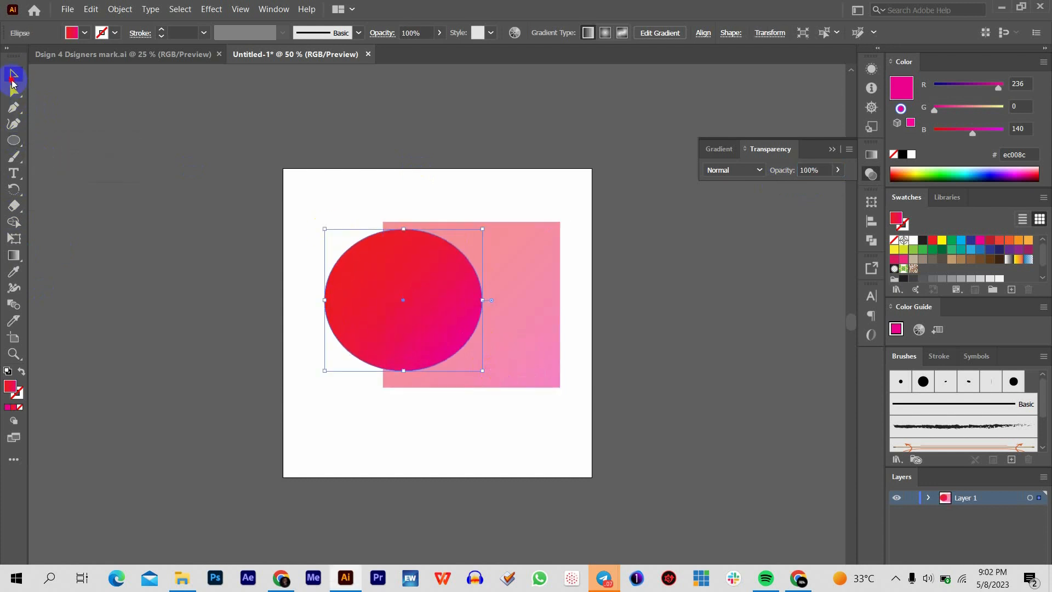
drag(378, 294, 414, 296)
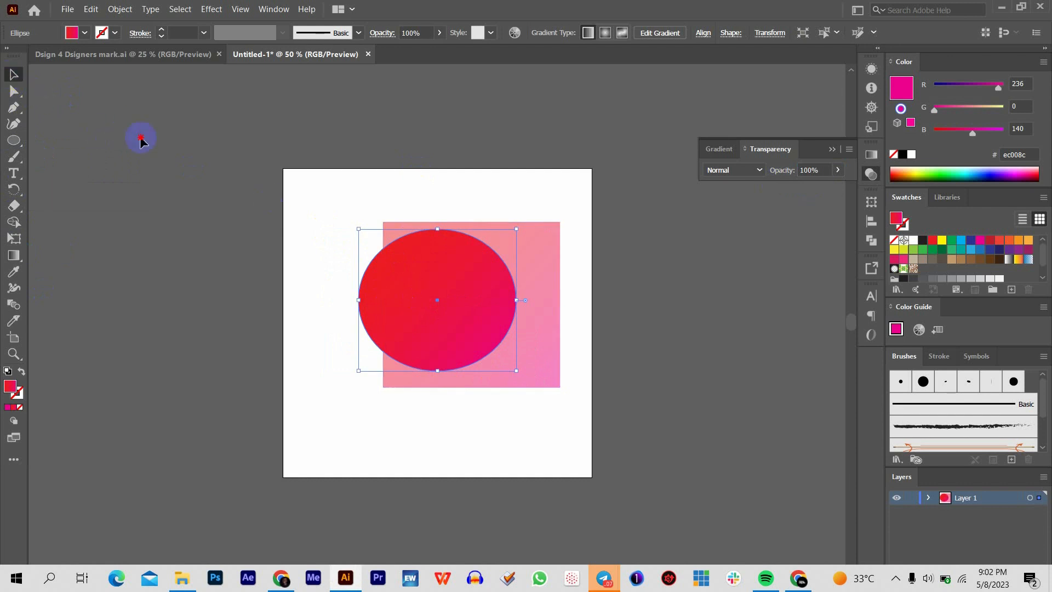
Set the rectangle's opacity to 100% and change its fill to solid magenta.
click(496, 320)
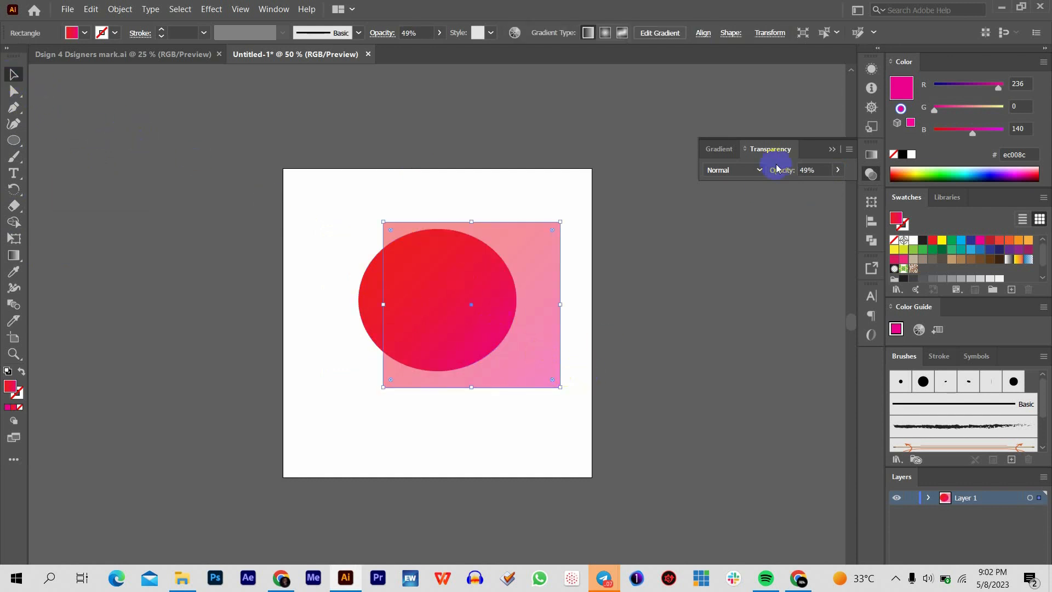
click(838, 170)
click(839, 189)
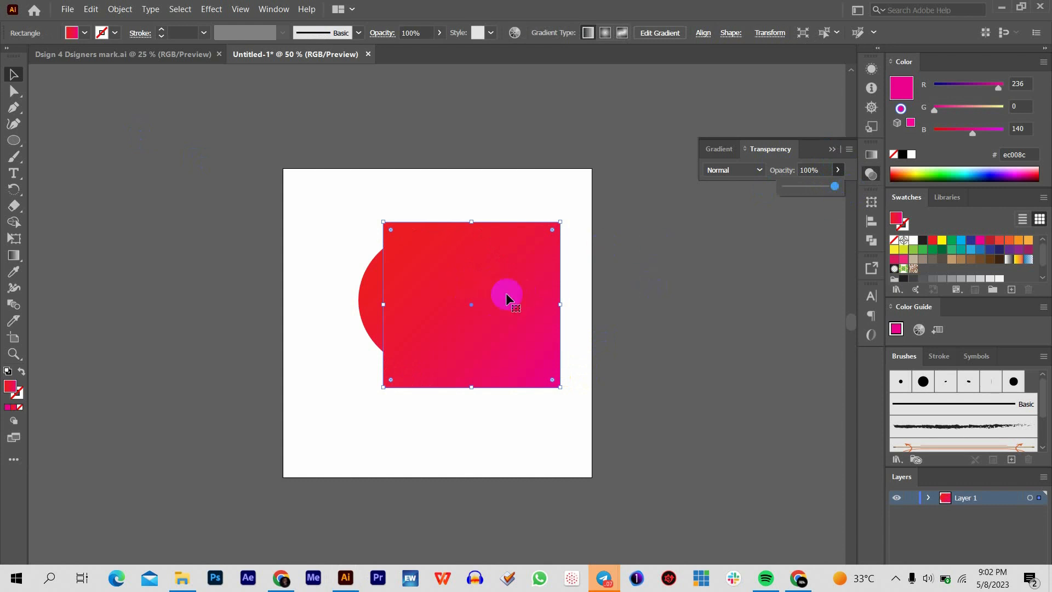
click(376, 293)
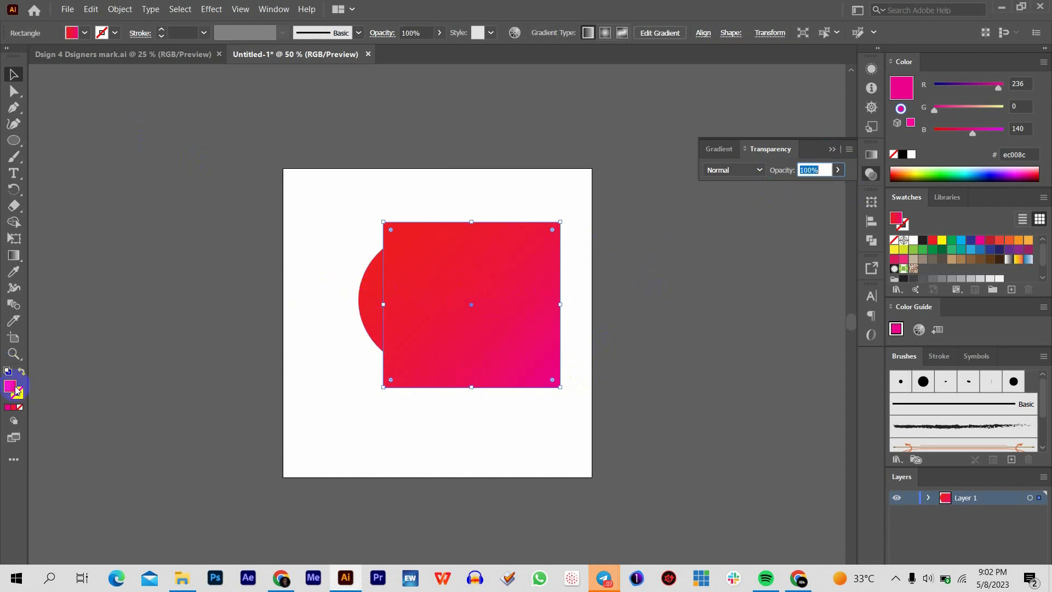
click(8, 406)
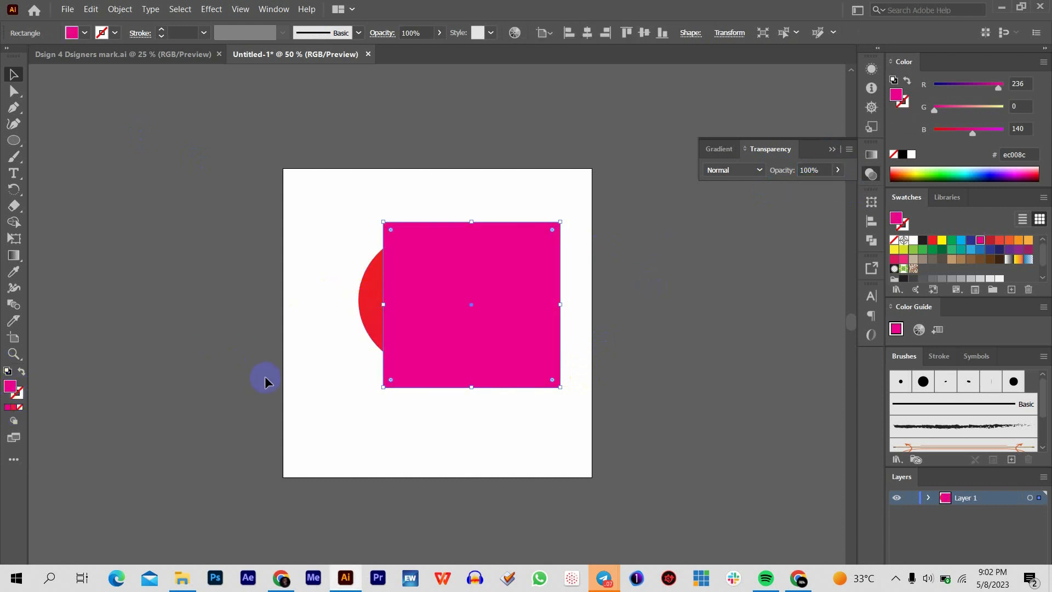
click(302, 377)
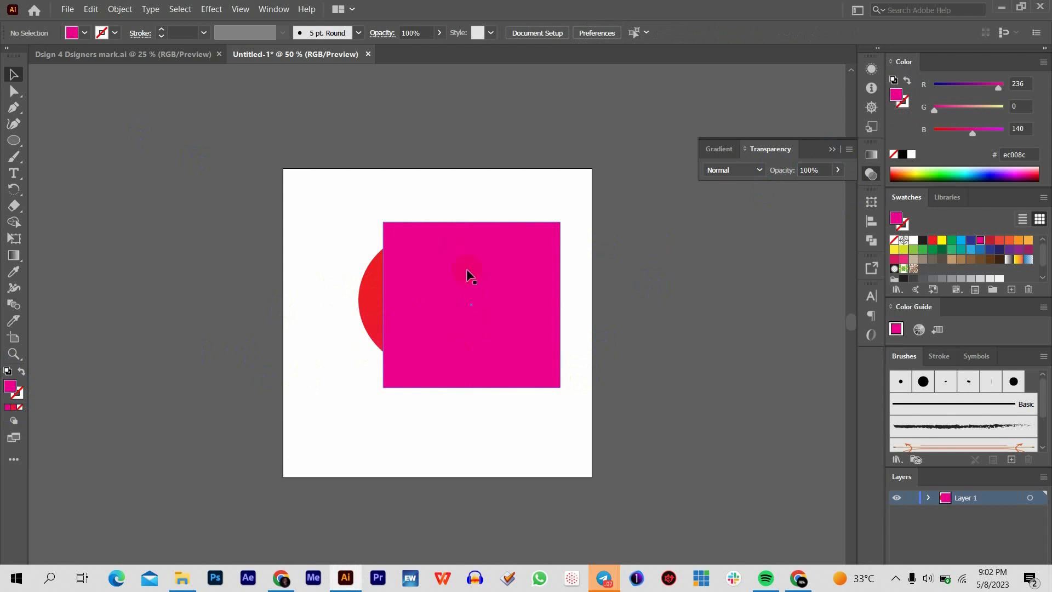
Lower the magenta rectangle's opacity to 51% and restore it to 100%.
click(526, 286)
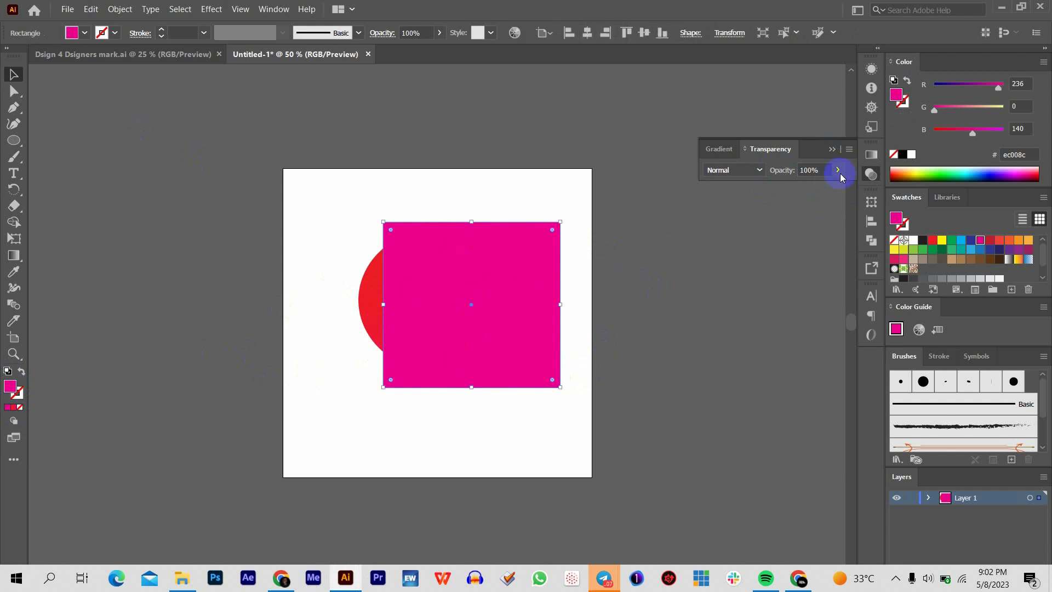
click(837, 170)
drag(818, 187, 812, 189)
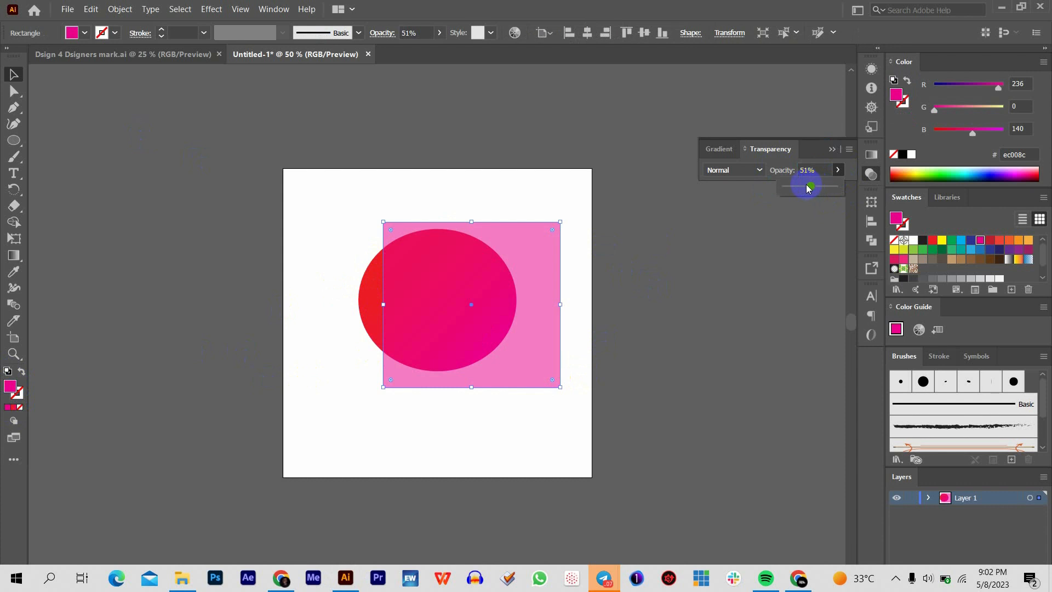
drag(809, 188, 837, 186)
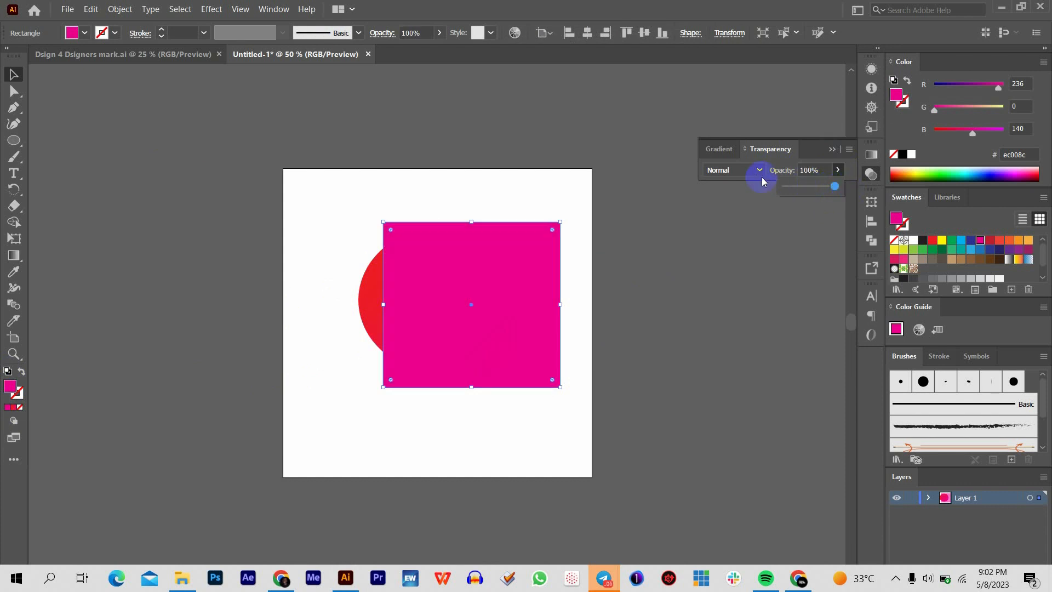
Set the magenta rectangle's blend mode to Darken, and undo a trial move of it to the left over the ellipse.
click(759, 171)
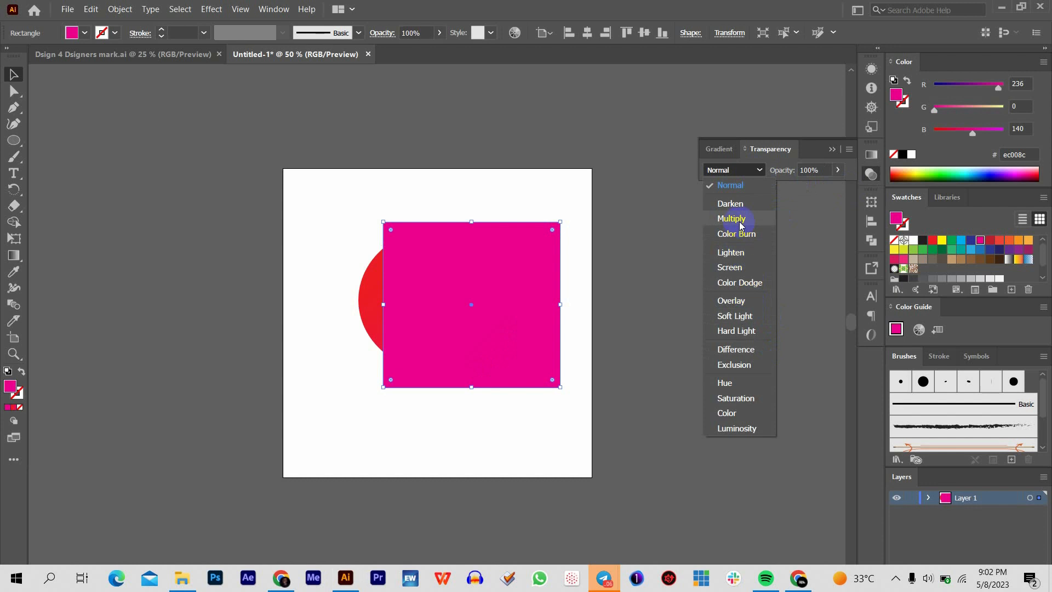
click(734, 204)
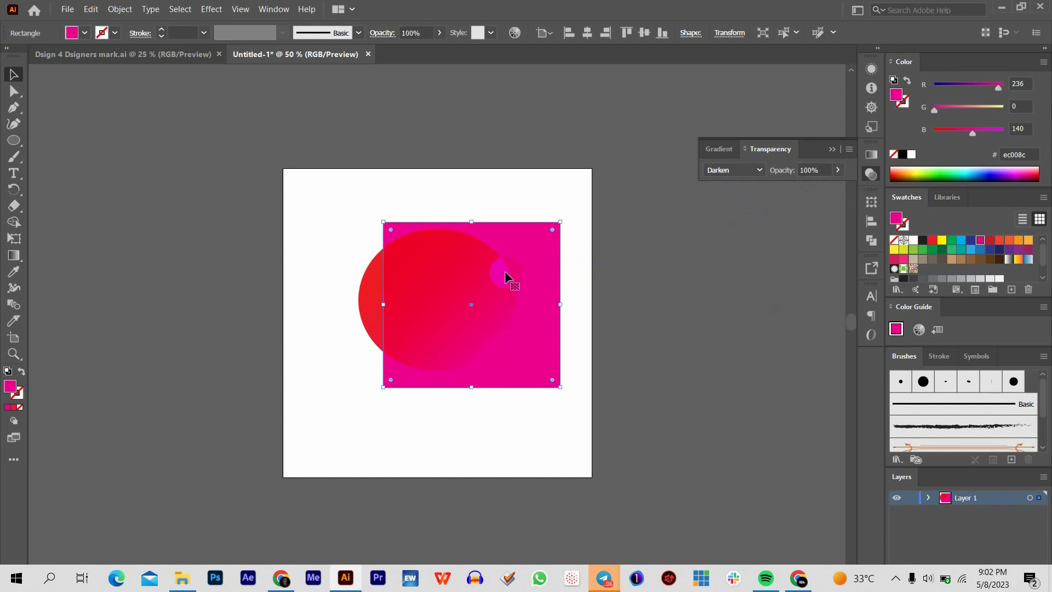
click(547, 207)
drag(548, 295, 516, 296)
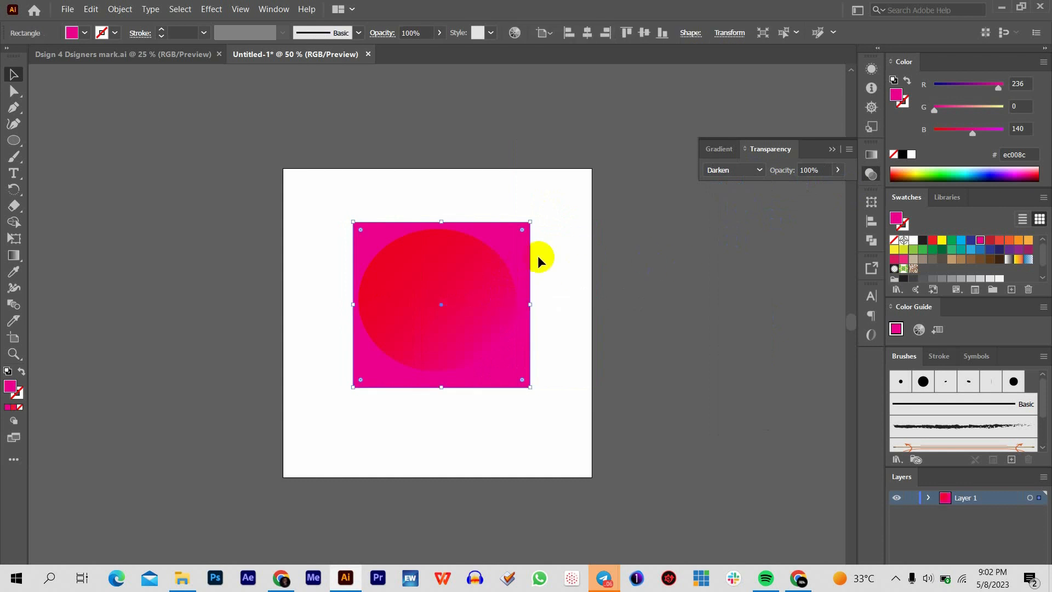
key(ctrl+z)
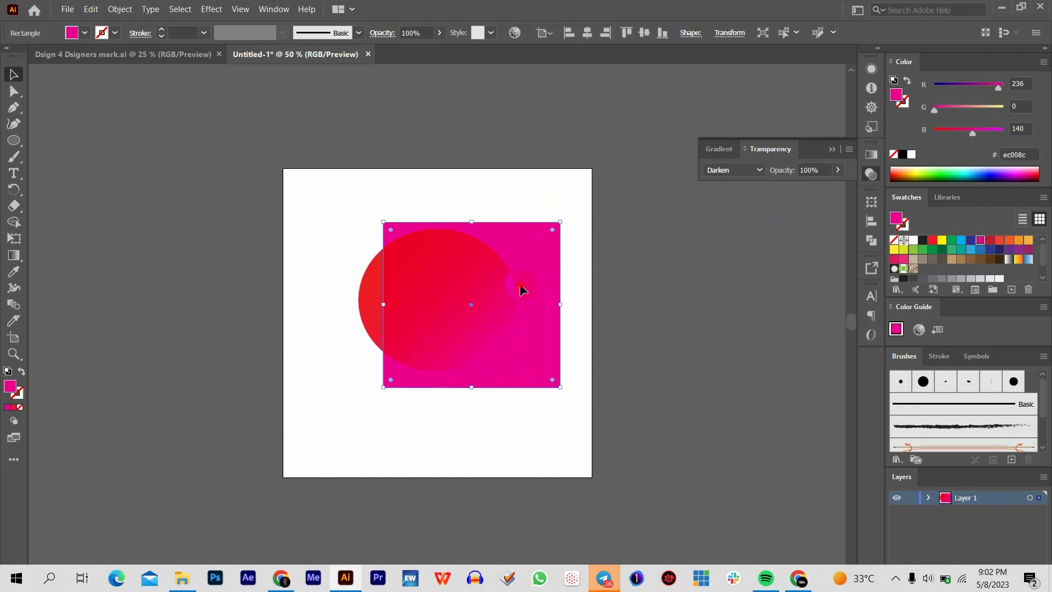
Move the magenta rectangle off the ellipse to the right, return it so it covers the ellipse, and nudge it slightly left.
drag(519, 284, 665, 292)
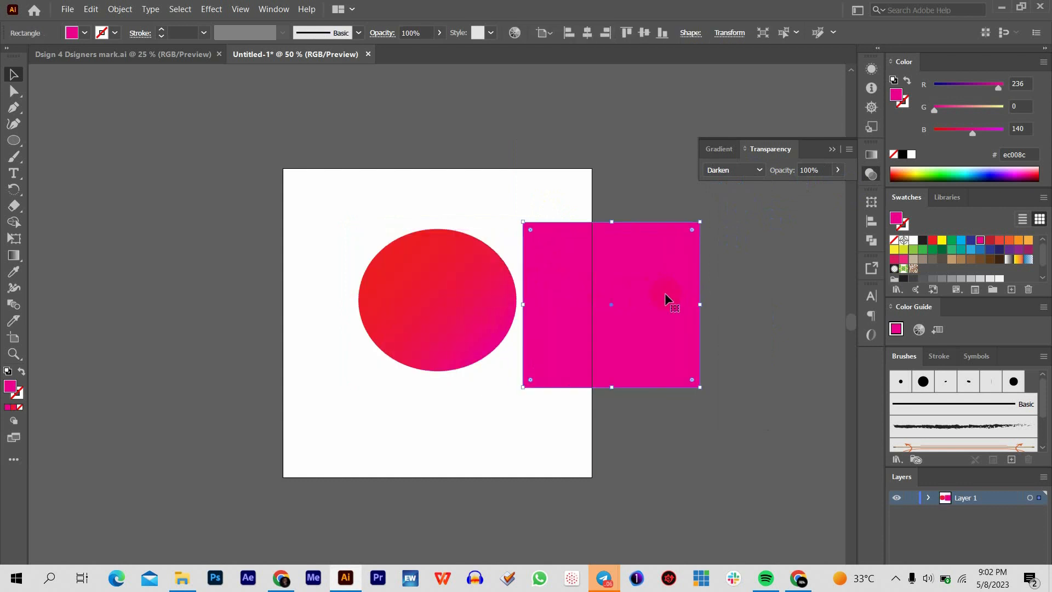
click(770, 379)
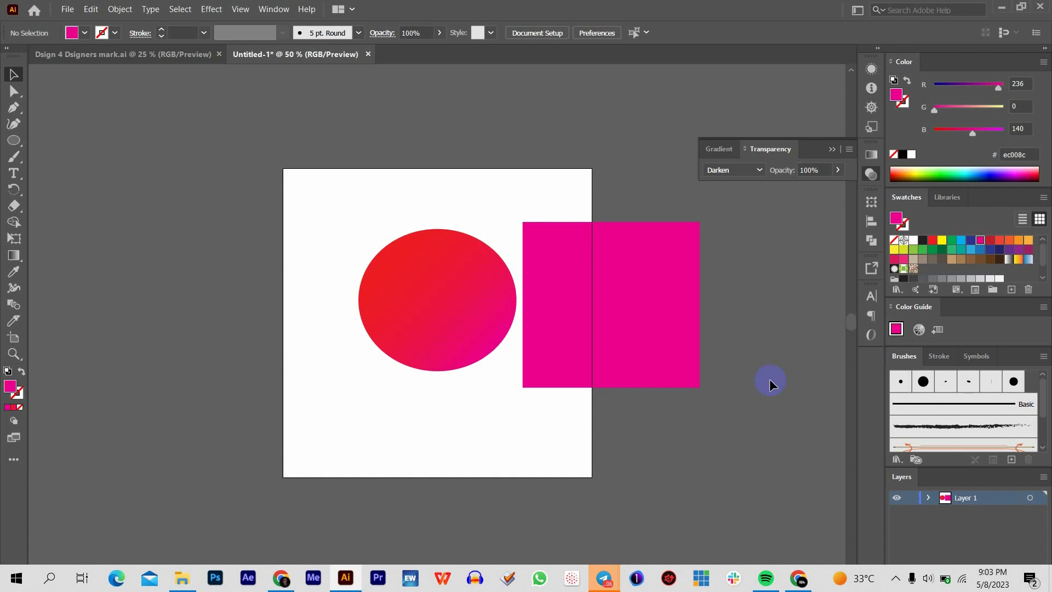
key(super)
key(super)
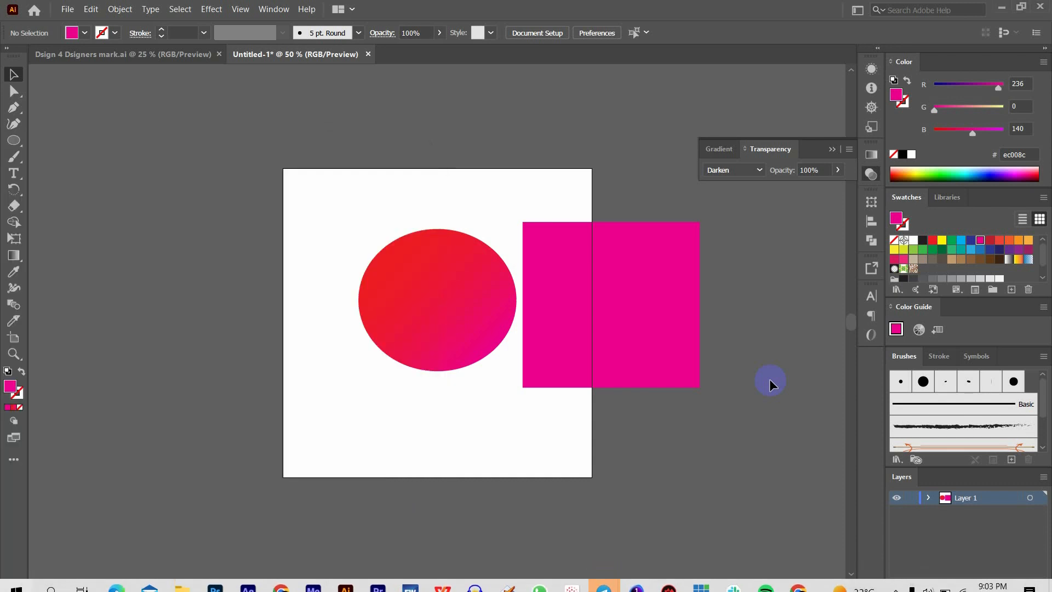
drag(637, 316, 480, 314)
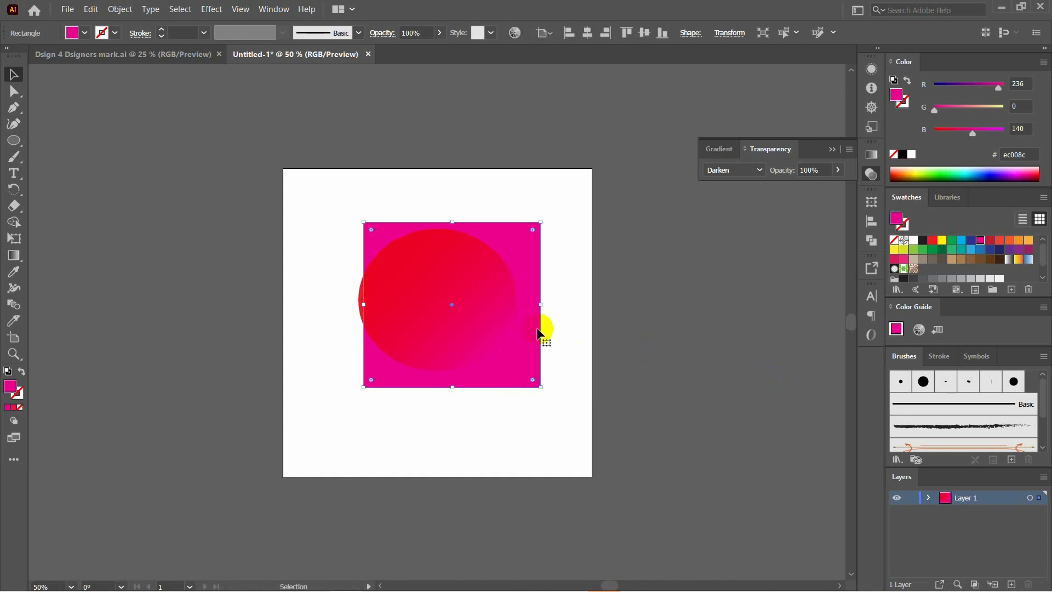
drag(520, 333, 511, 329)
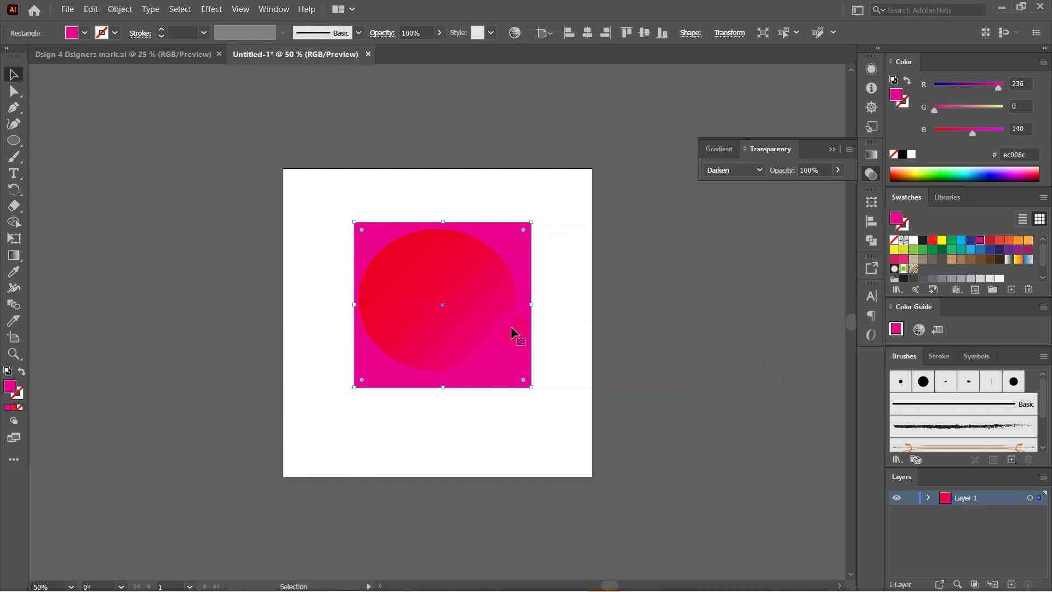
click(555, 270)
click(527, 237)
key(Left)
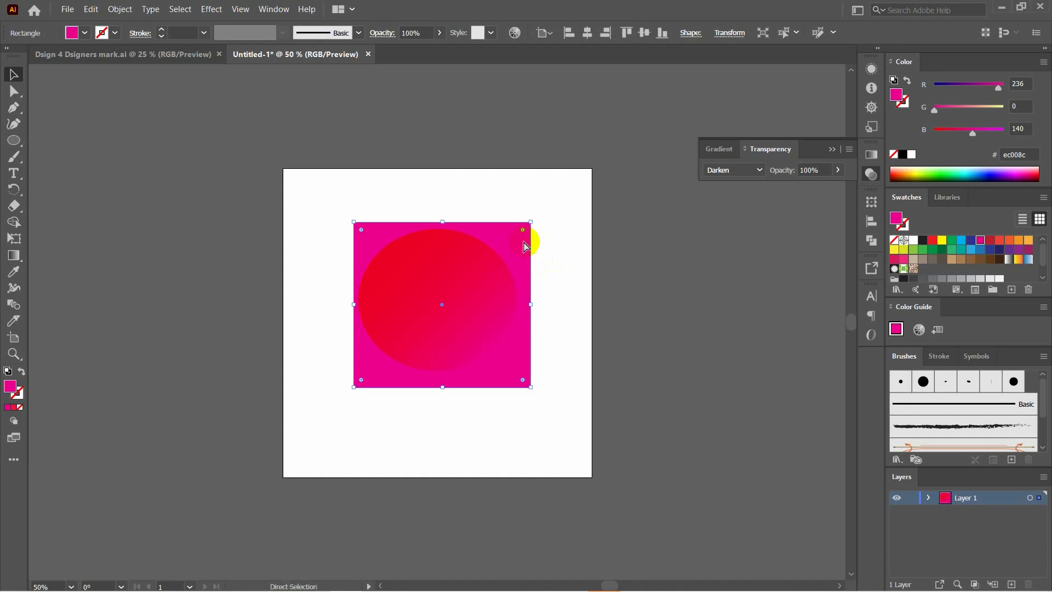
Examine up close how the Darken-blended magenta rectangle overlaps the gradient ellipse.
key(ctrl+plus)
key(ctrl+plus)
key(ctrl+minus)
key(ctrl+minus)
key(ctrl+plus)
key(ctrl+plus)
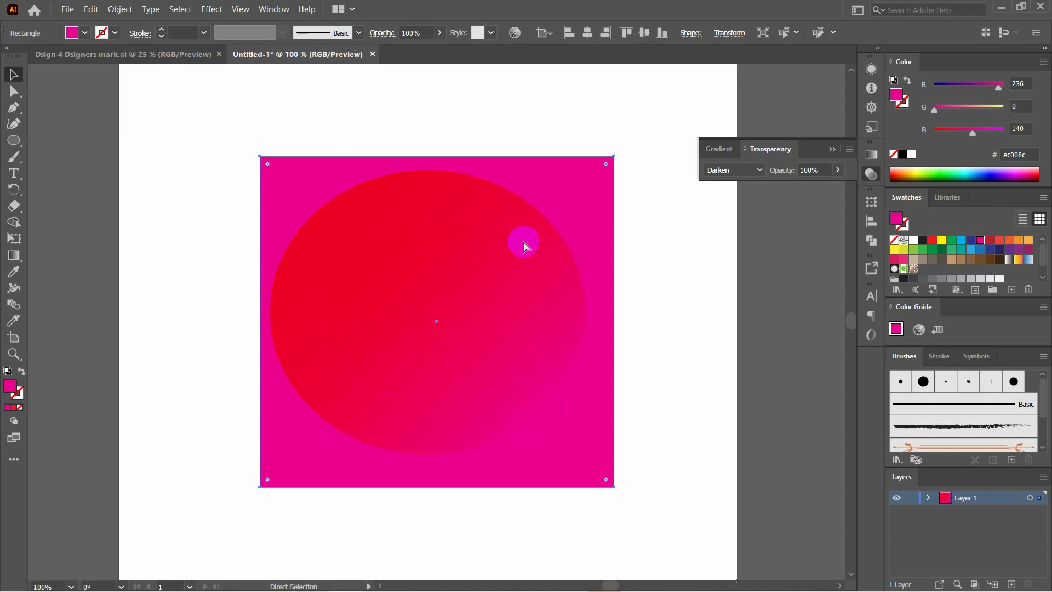
key(ctrl+minus)
key(ctrl+plus)
key(ctrl+plus)
key(ctrl+minus)
key(ctrl+minus)
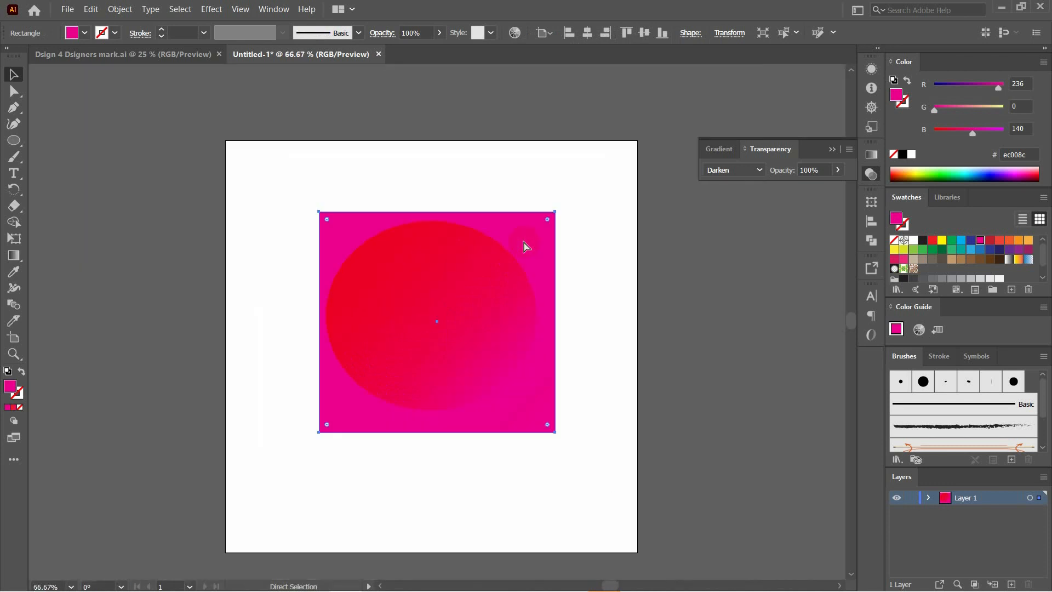
key(ctrl+plus)
key(ctrl+plus)
key(ctrl+minus)
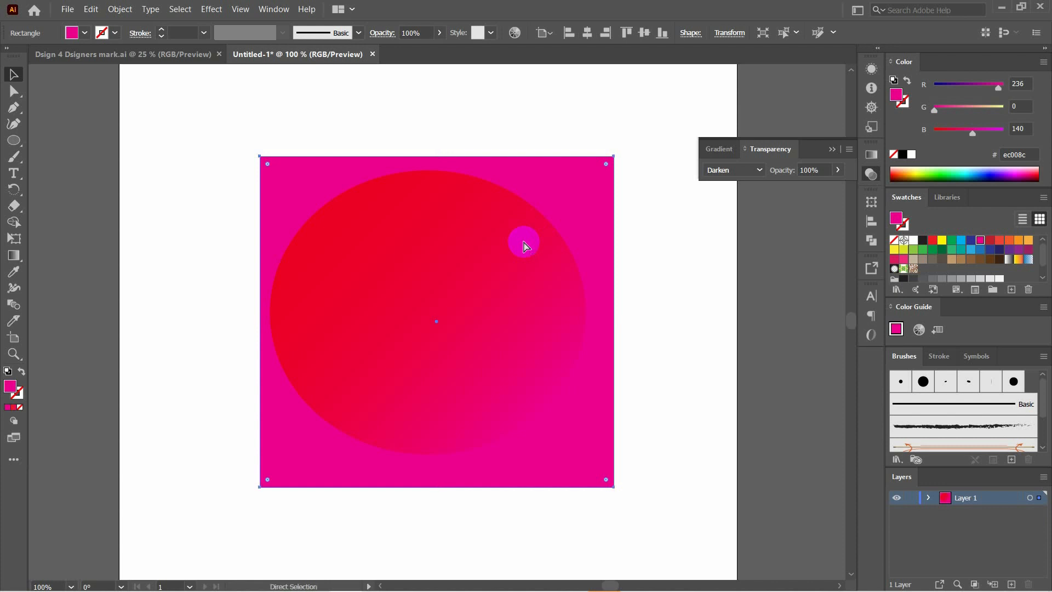
key(ctrl+minus)
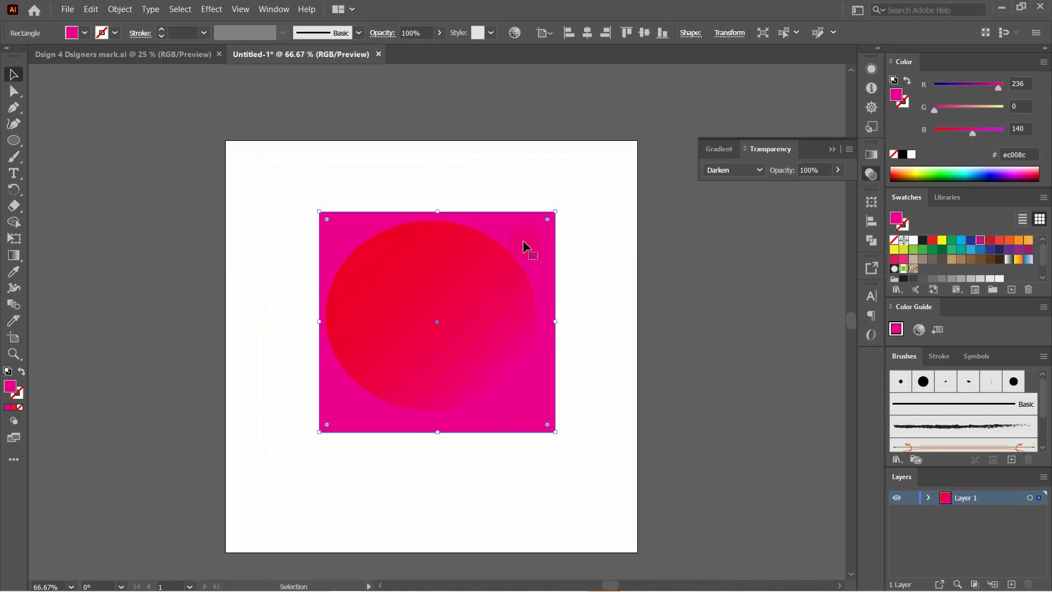
Set the magenta rectangle's blend mode to Normal and move it right to expose the ellipse's left edge.
click(606, 268)
mouse_move(432, 225)
mouse_down()
mouse_move(556, 227)
mouse_move(442, 224)
mouse_up()
click(734, 169)
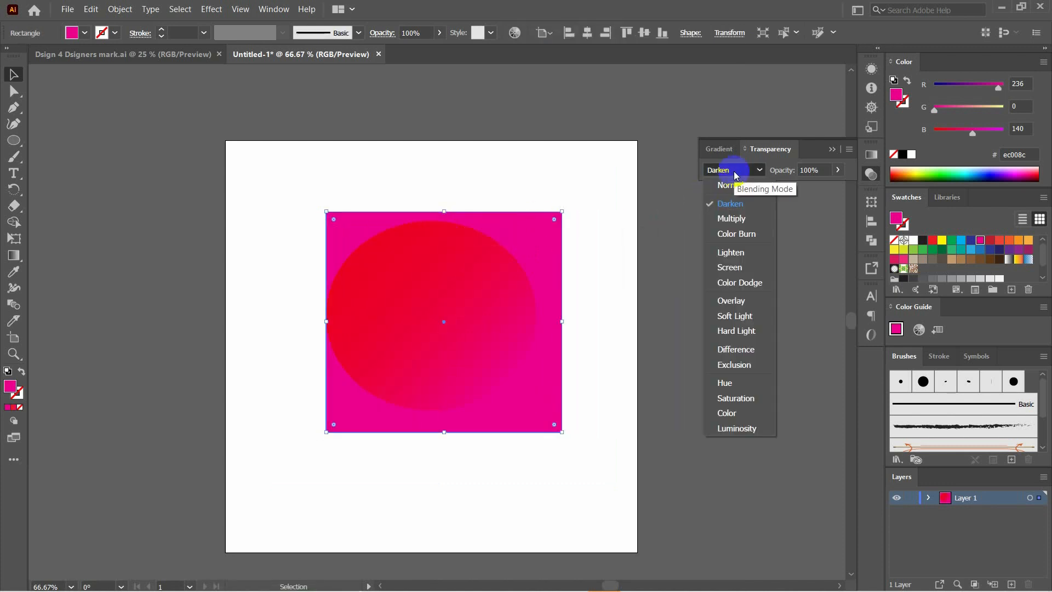
click(732, 185)
click(467, 164)
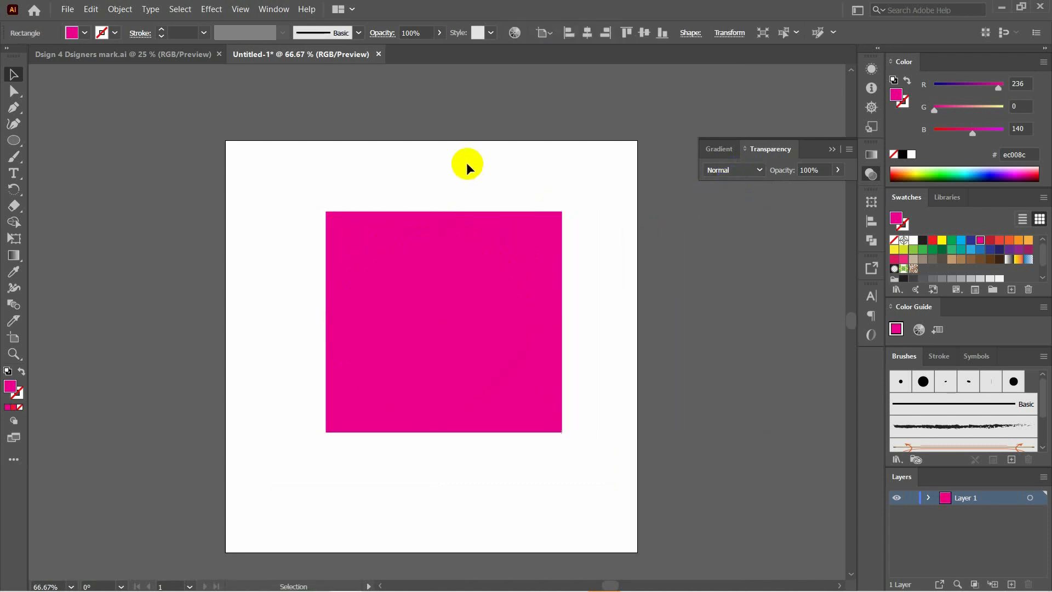
drag(437, 253, 479, 253)
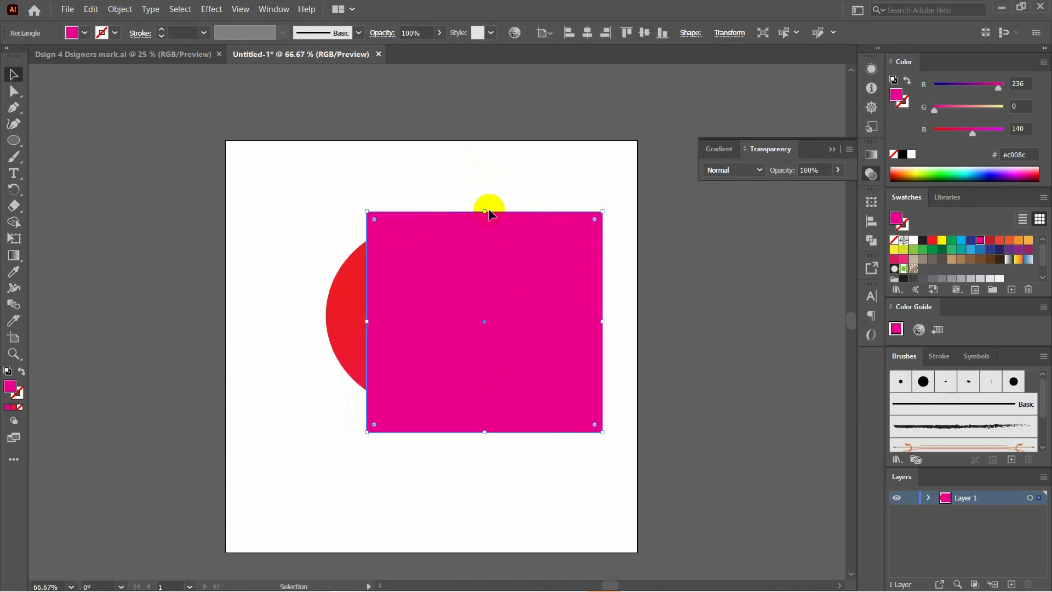
click(538, 181)
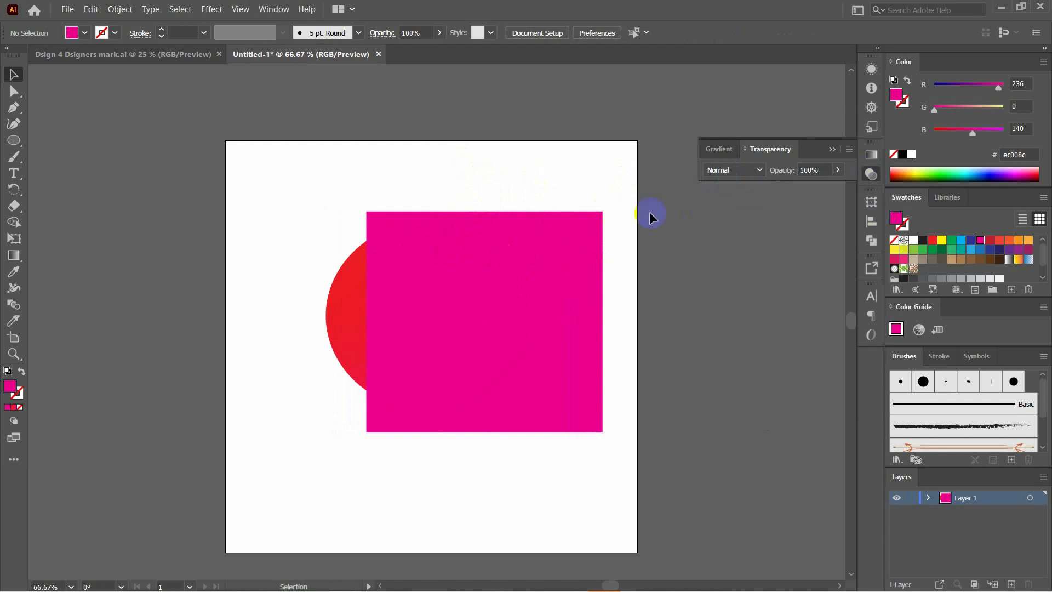
Close the Transparency panel and briefly view the Transform panel with its Align and Pathfinder neighbours.
click(870, 176)
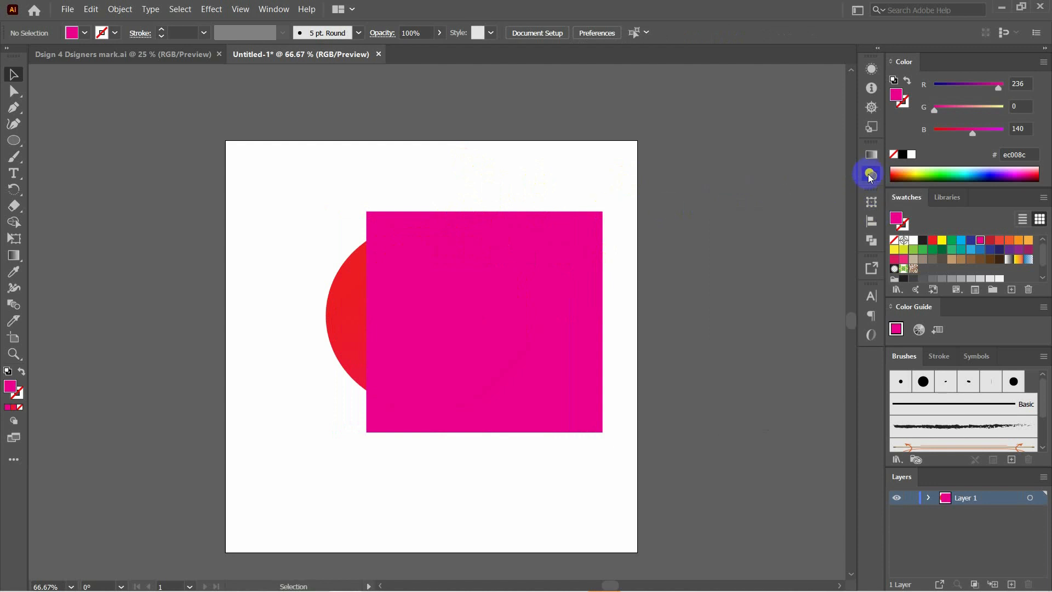
click(873, 206)
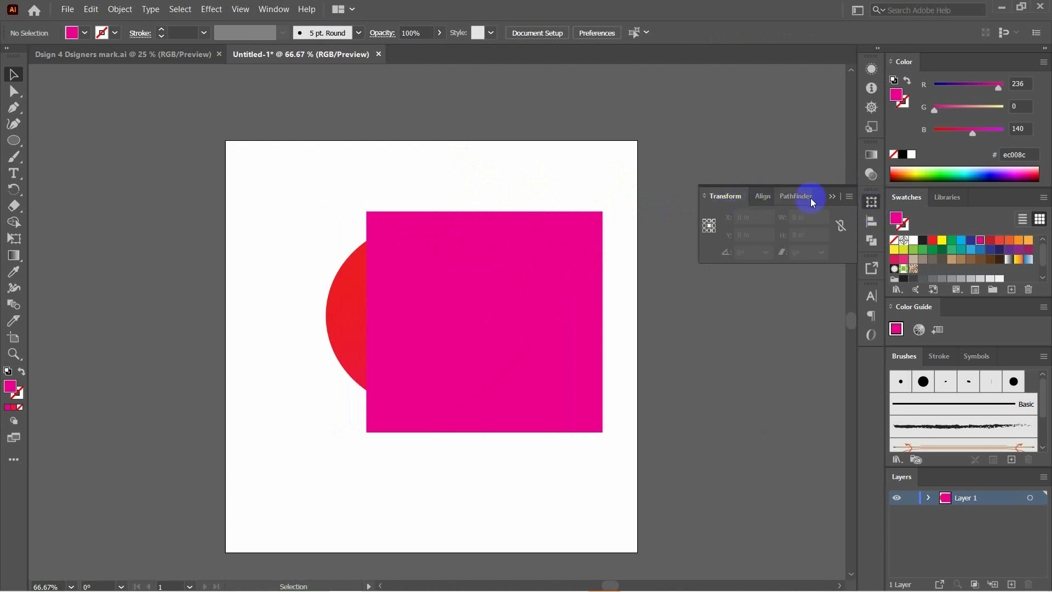
click(872, 202)
Shrink the magenta rectangle from its upper-right corner so that it covers only the ellipse's lower middle part.
click(509, 241)
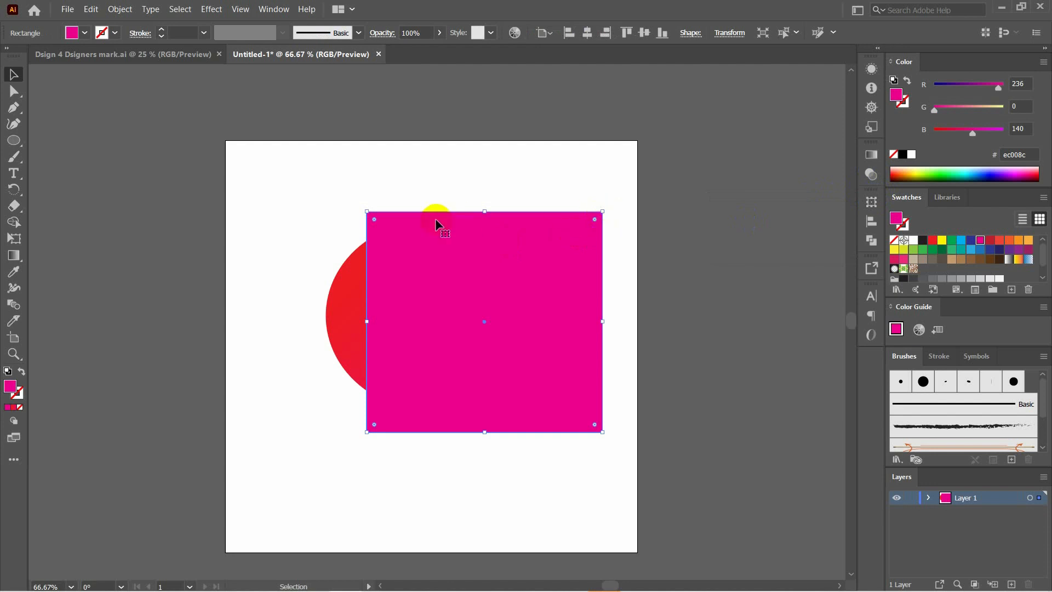
click(428, 206)
click(357, 253)
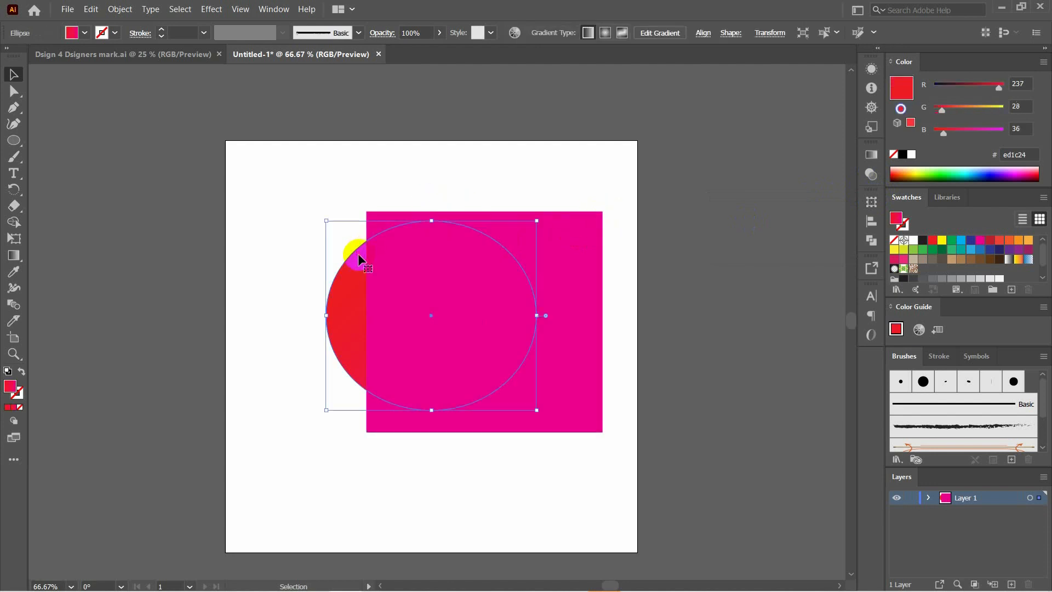
click(556, 267)
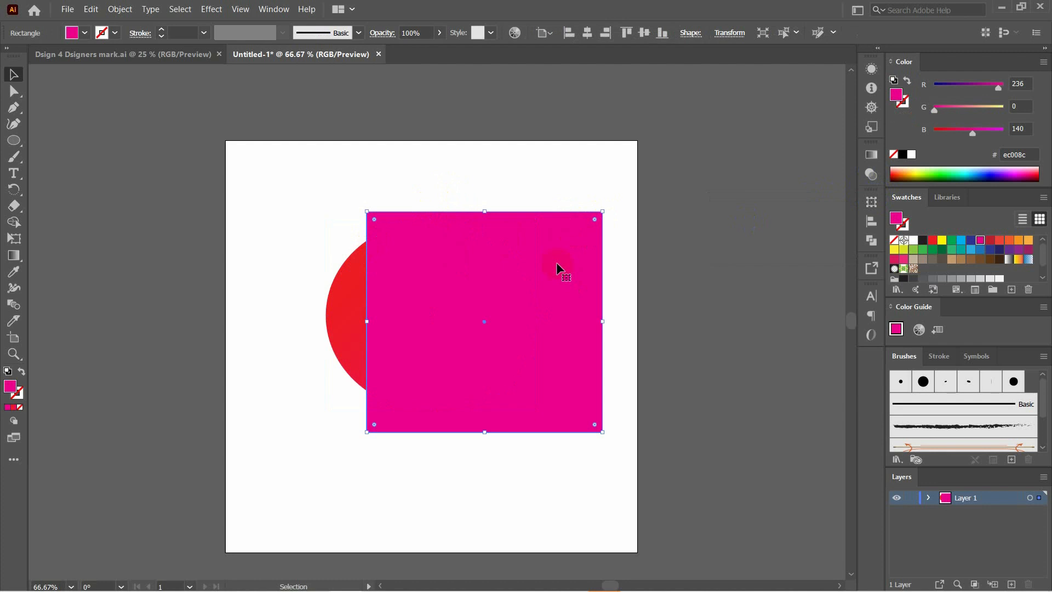
drag(603, 211, 505, 302)
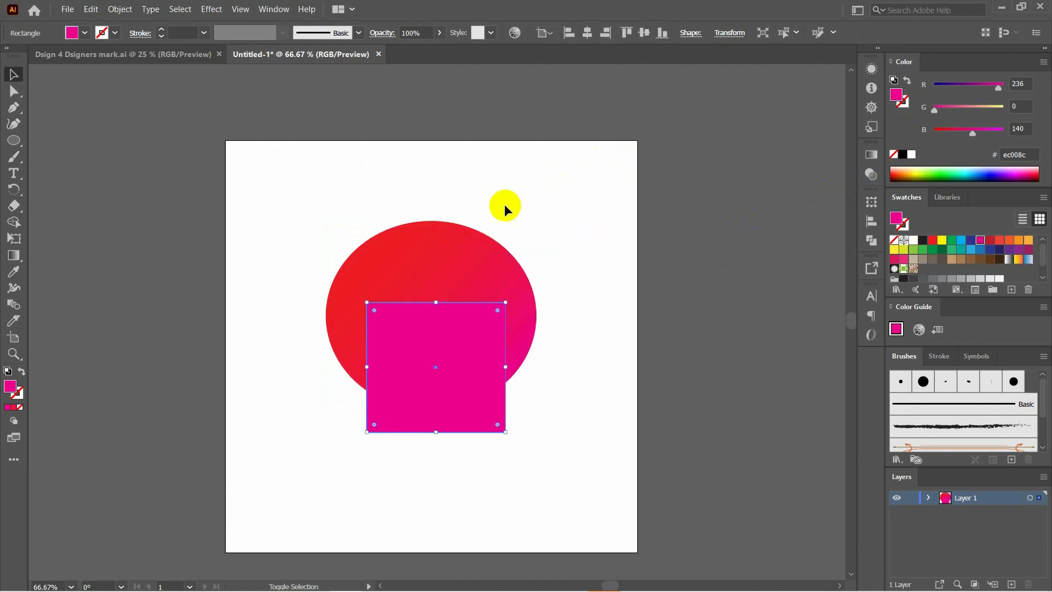
click(481, 263)
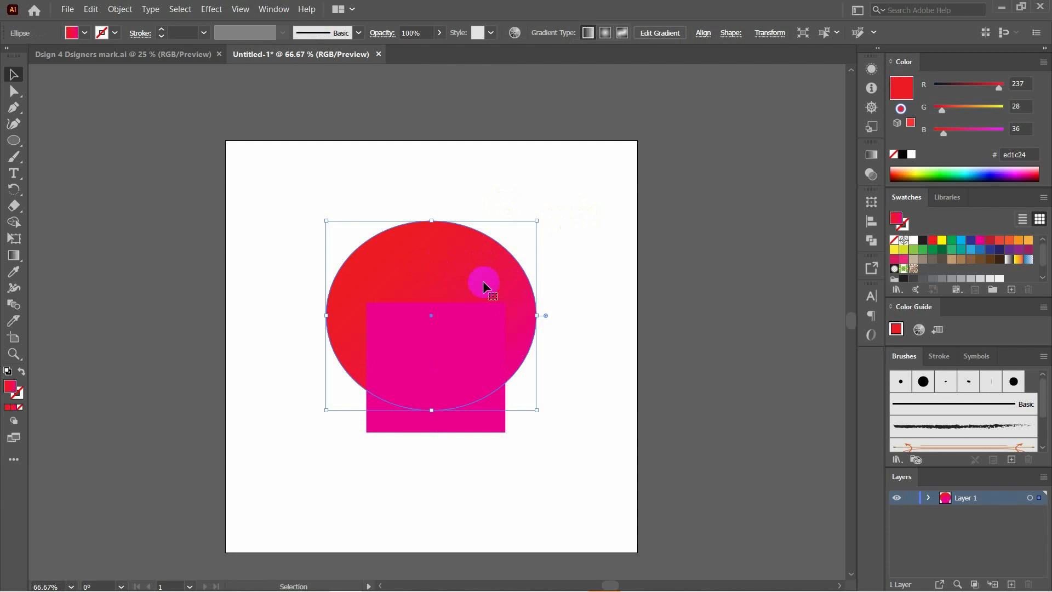
click(562, 236)
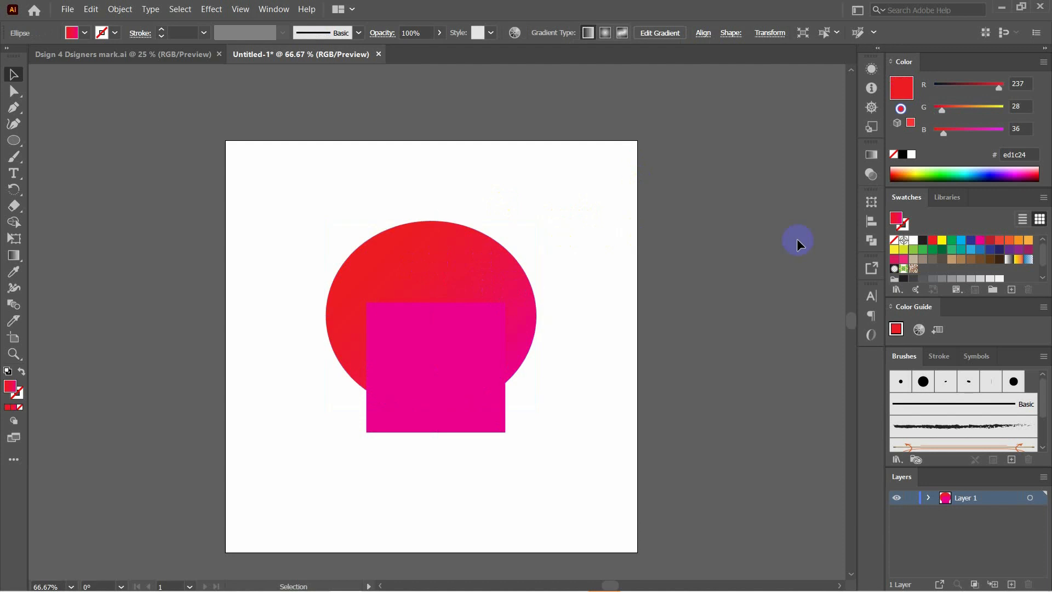
Open the Align panel and arrange the magenta rectangle and a copy of it at the ellipse's lower left and lower right.
click(865, 225)
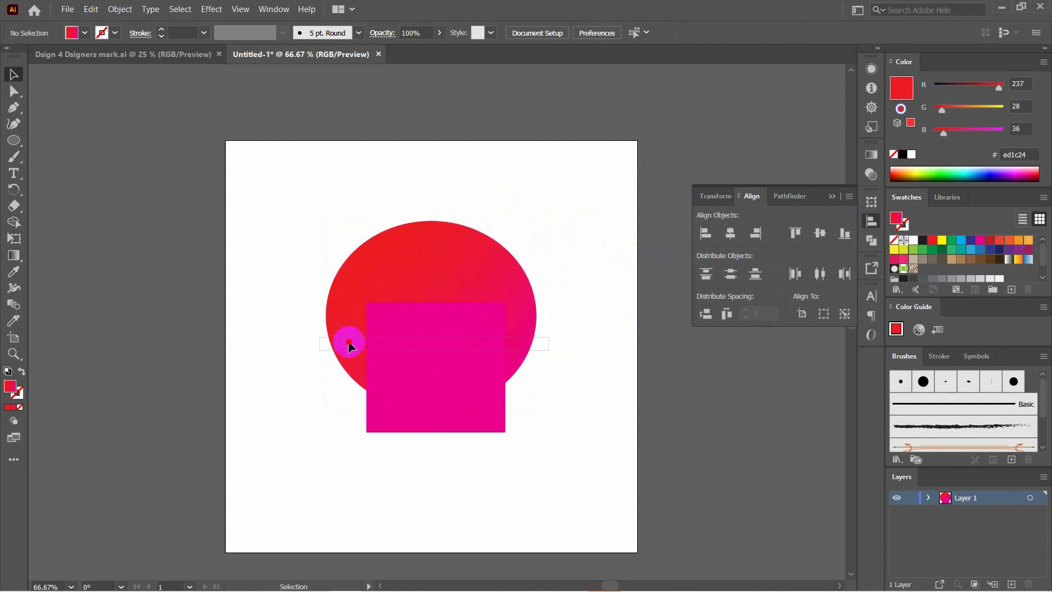
drag(316, 344, 420, 410)
drag(500, 411, 596, 422)
drag(258, 329, 267, 405)
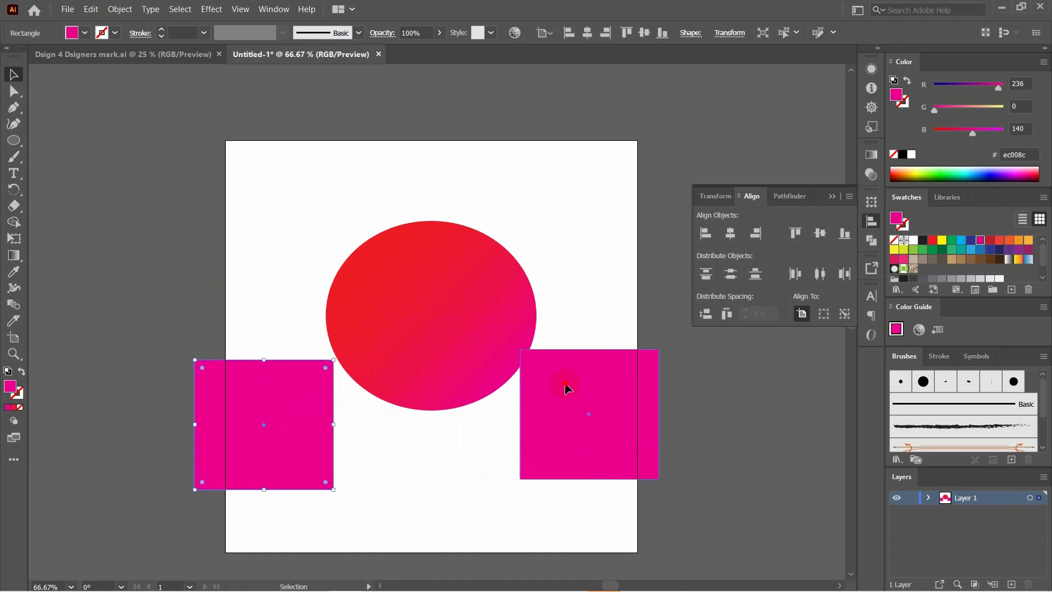
drag(564, 383, 591, 399)
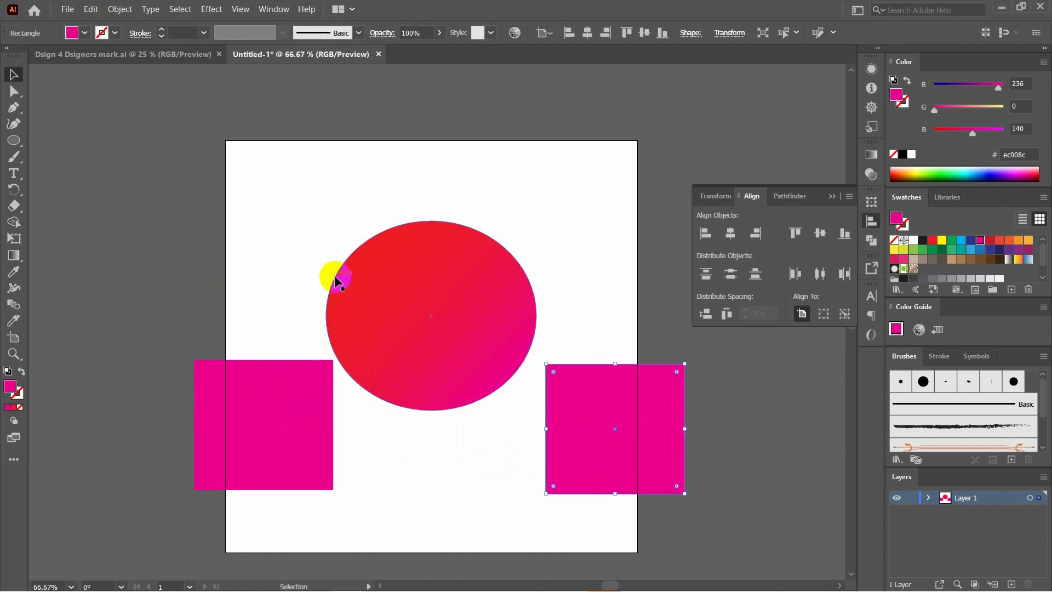
Select the ellipse and both rectangles, try horizontal center and horizontal left alignment, and undo each.
drag(115, 218, 698, 501)
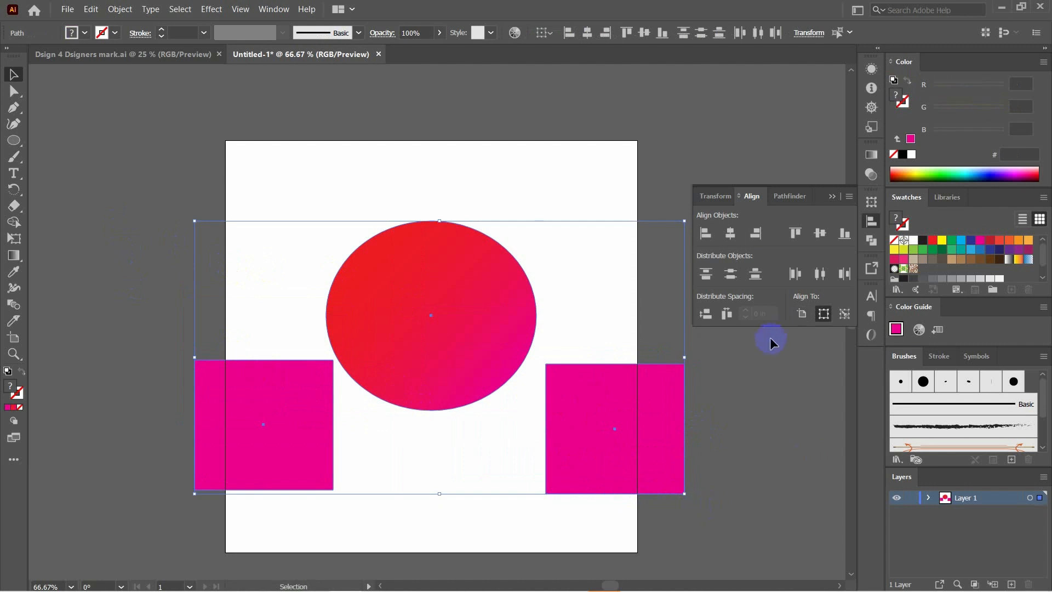
click(731, 235)
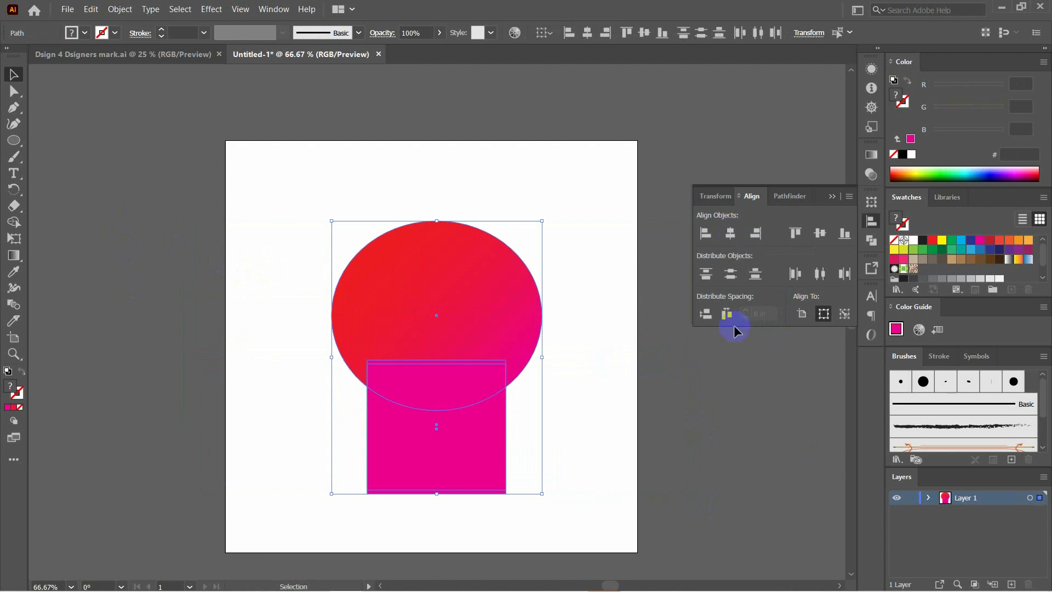
key(ctrl+z)
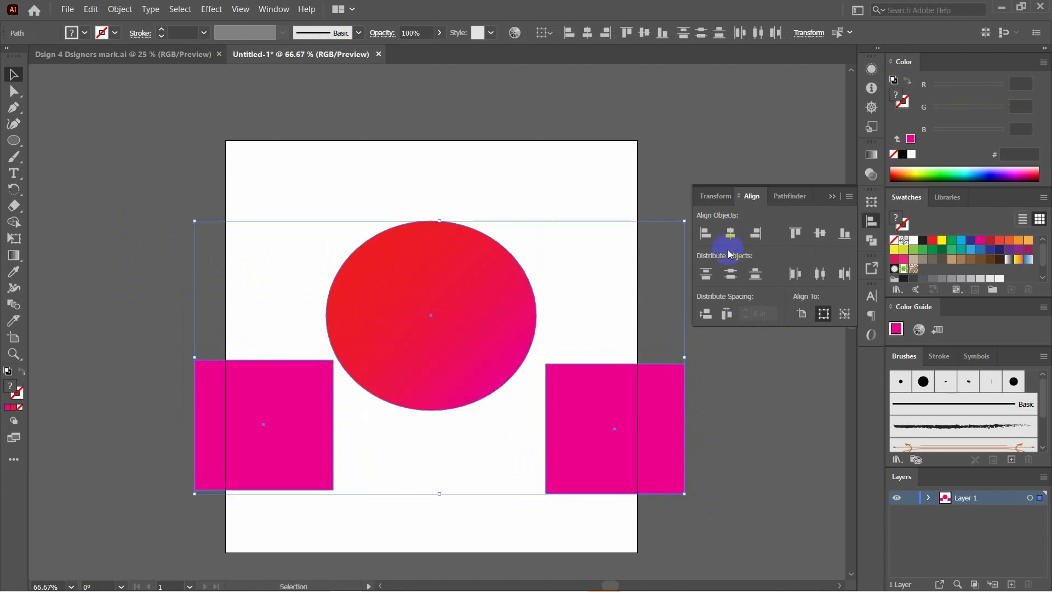
click(706, 234)
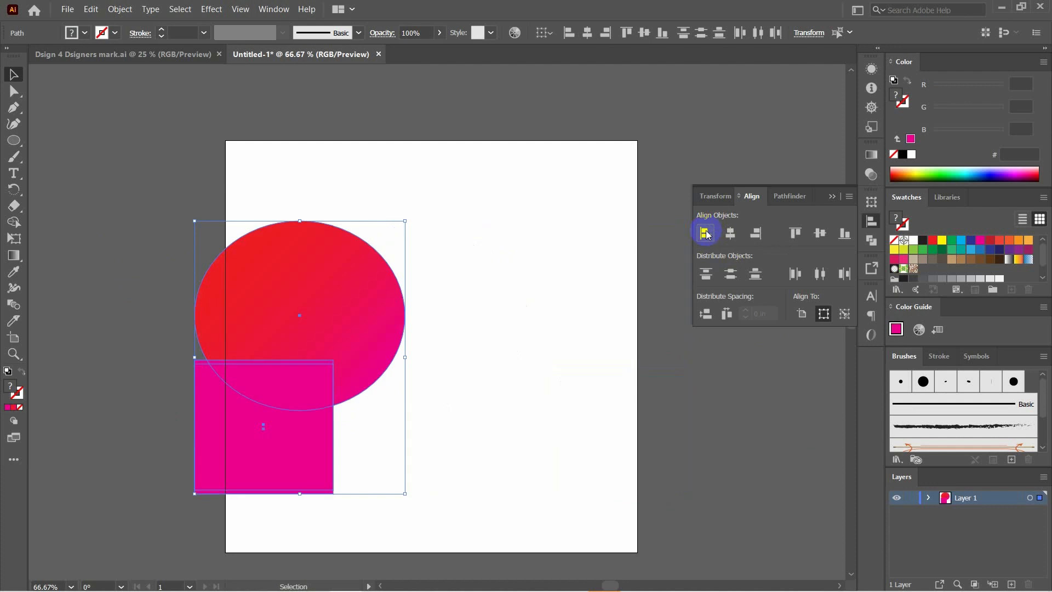
key(ctrl+z)
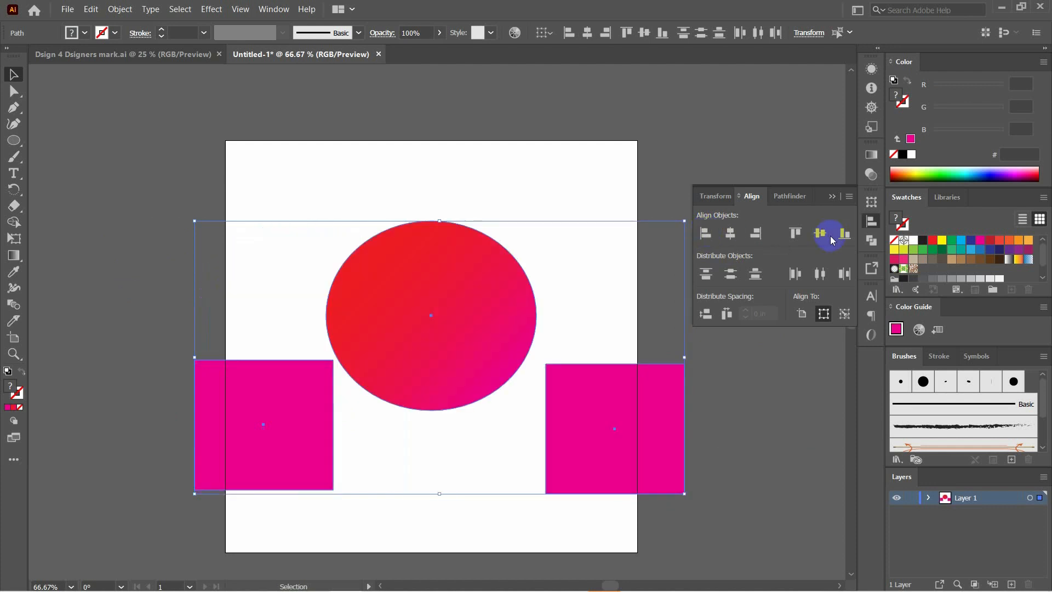
Try horizontal right and vertical top alignment on the three selected shapes, undoing each.
click(755, 234)
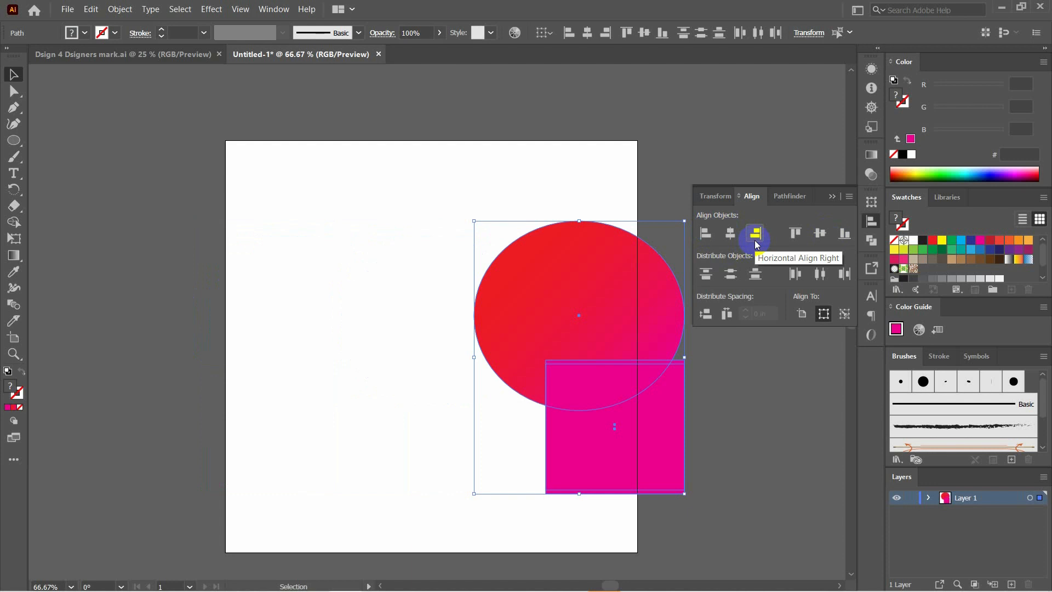
key(ctrl+z)
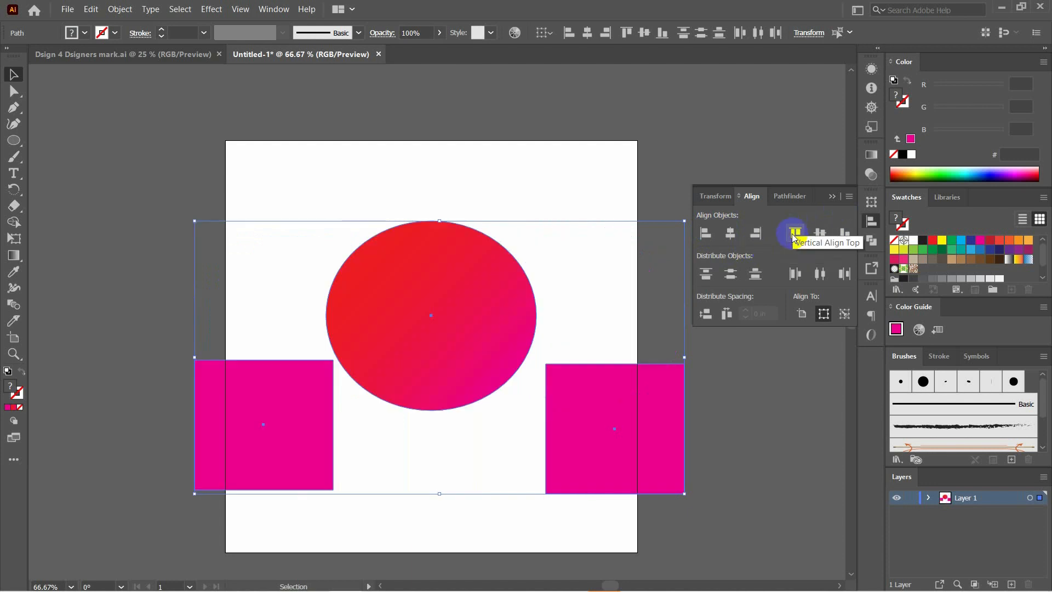
click(794, 236)
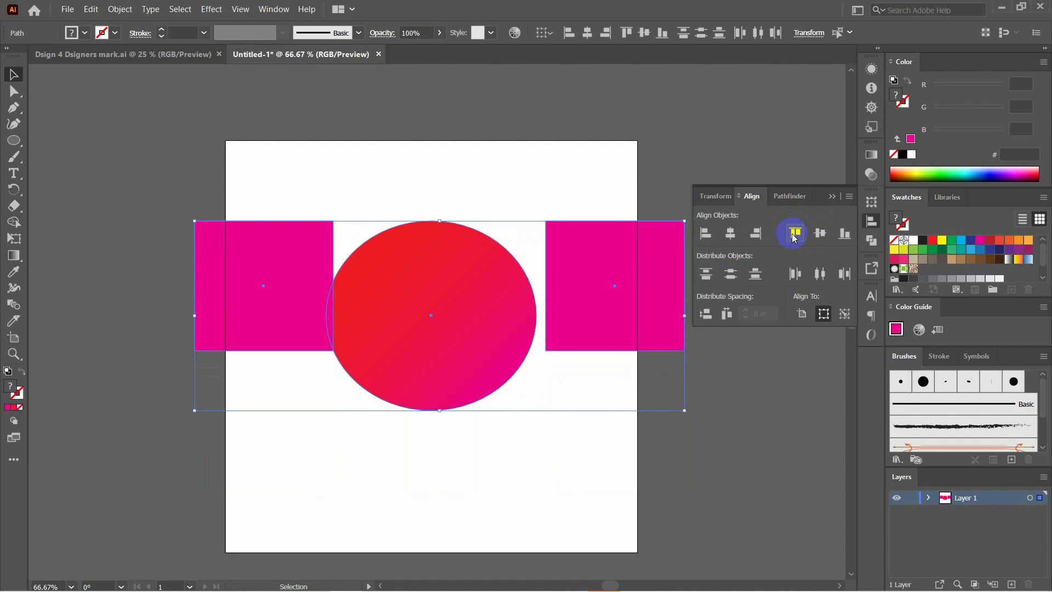
key(ctrl+z)
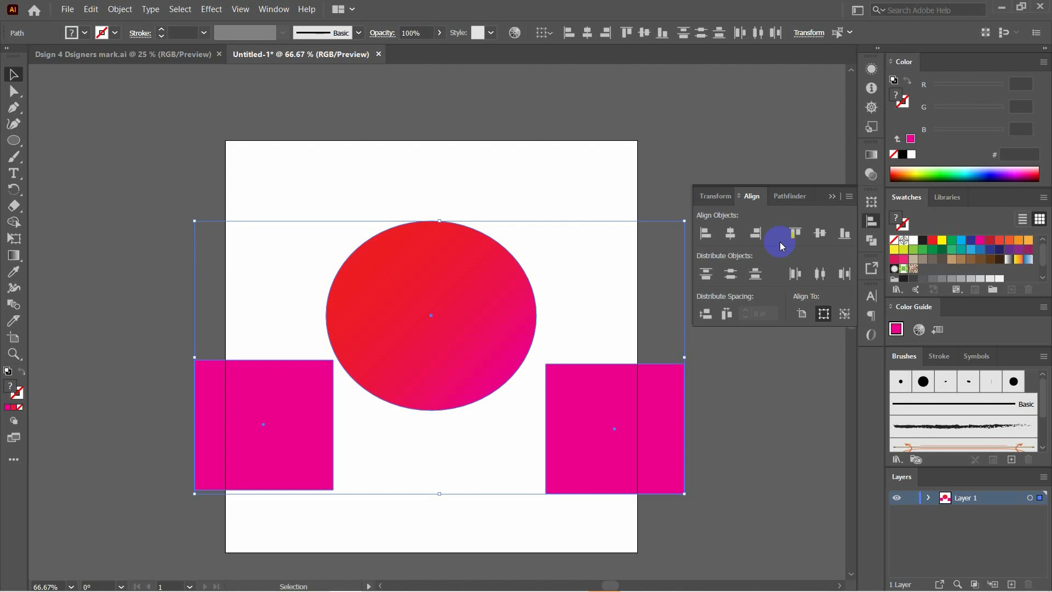
Switch to the open document Dsign 4 Dsigners mark.ai.
click(158, 55)
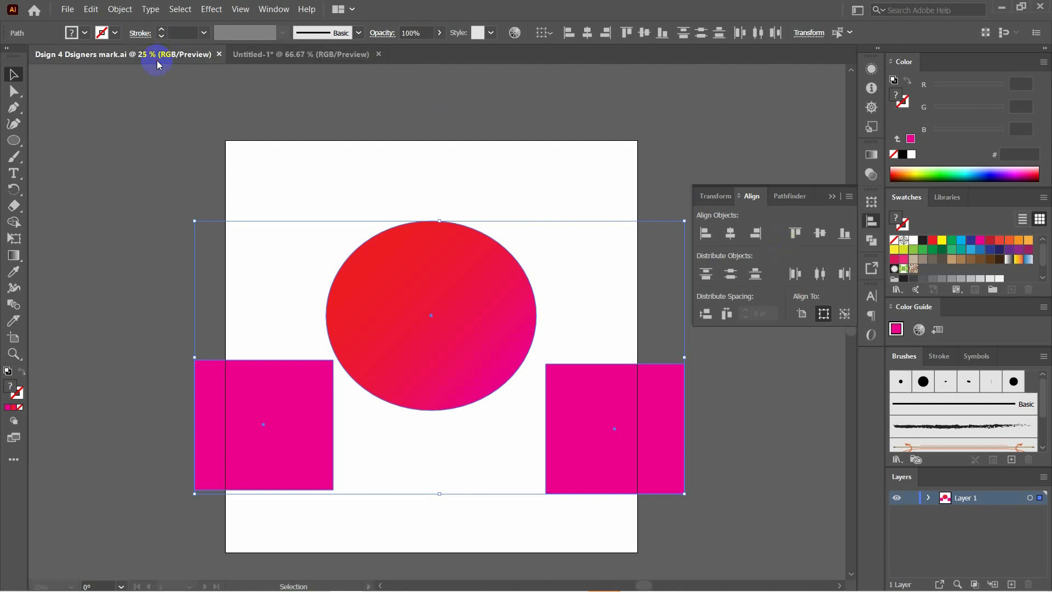
Collapse the Align panel and examine the outlined Dsign 4 Dsigners logo artboards at several magnifications.
click(832, 196)
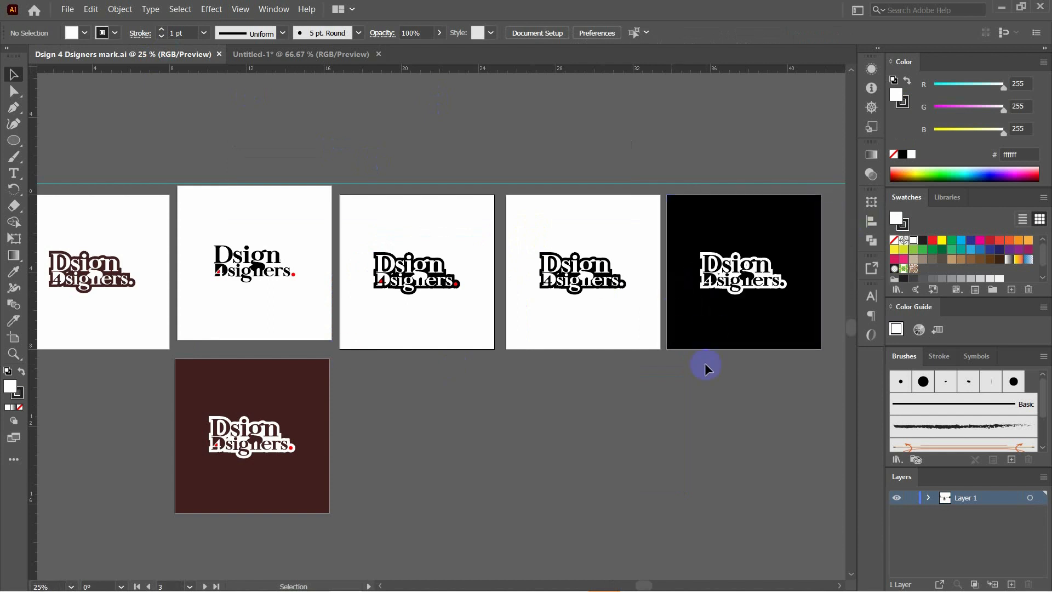
key(ctrl+equal)
key(ctrl+equal)
key(ctrl+equal)
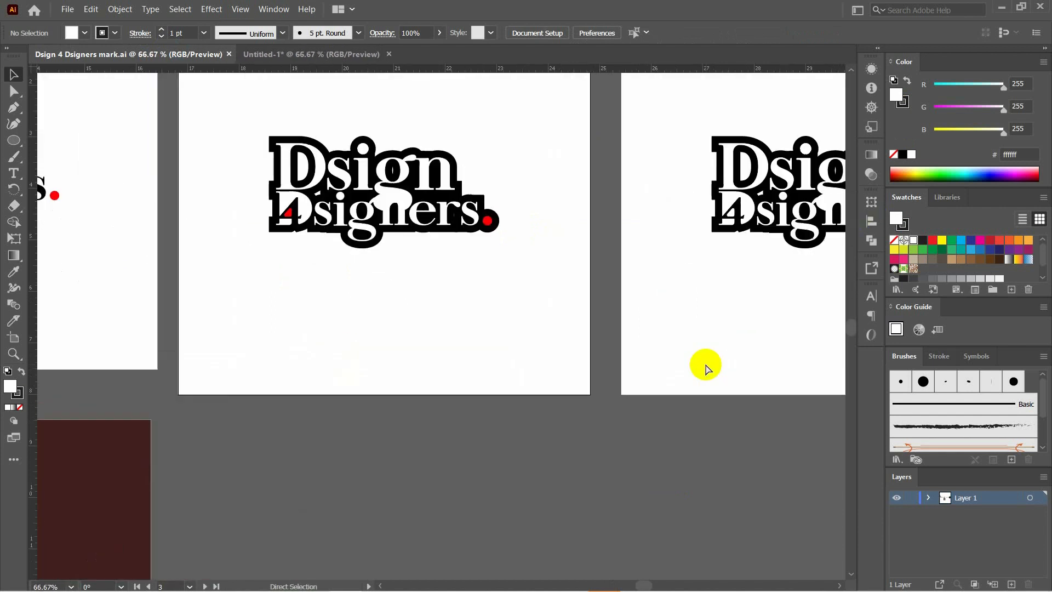
key(ctrl+minus)
key(ctrl+equal)
key(ctrl+equal)
key(ctrl+minus)
key(ctrl+minus)
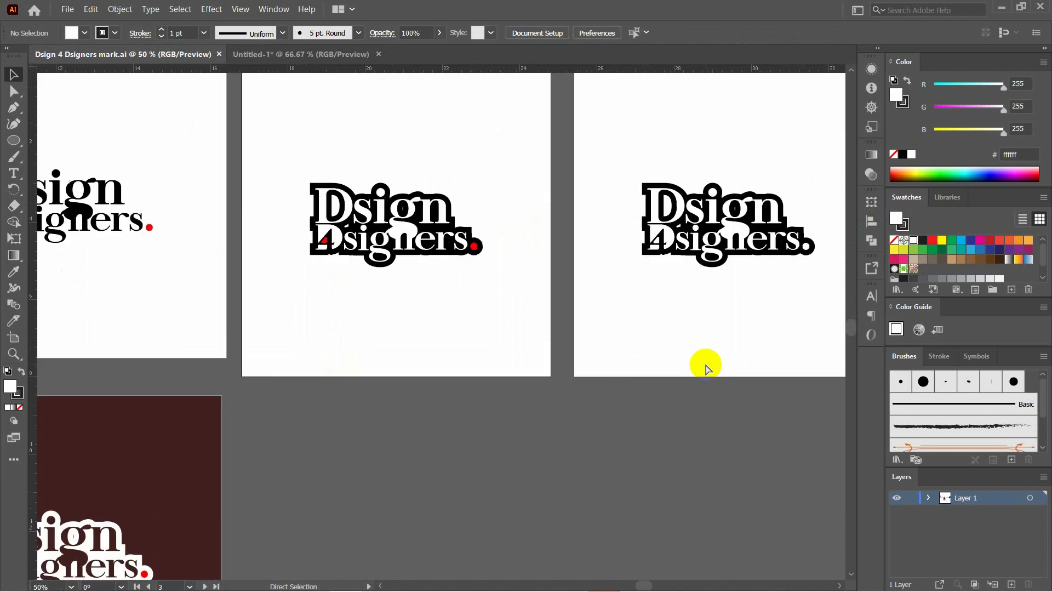
key(ctrl+equal)
key(ctrl+minus)
key(ctrl+minus)
key(ctrl+equal)
key(ctrl+equal)
key(ctrl+equal)
key(ctrl+minus)
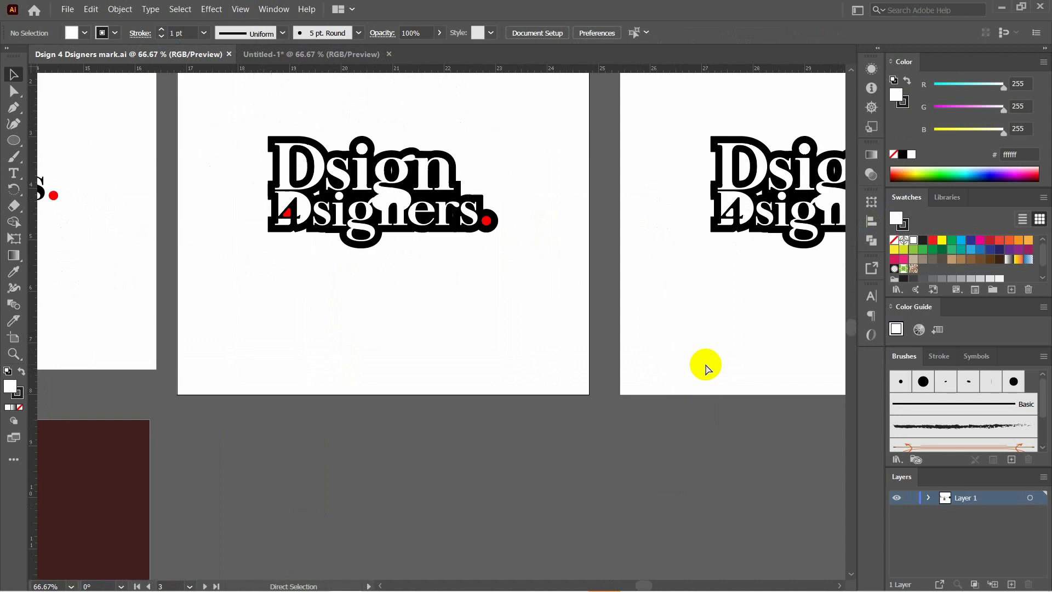
key(ctrl+minus)
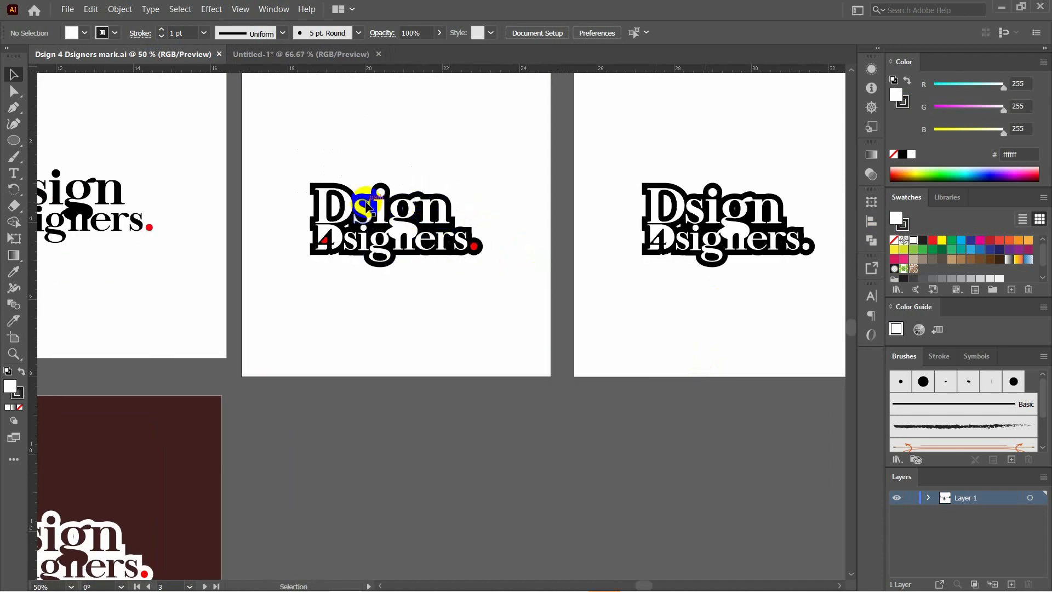
drag(390, 219, 442, 250)
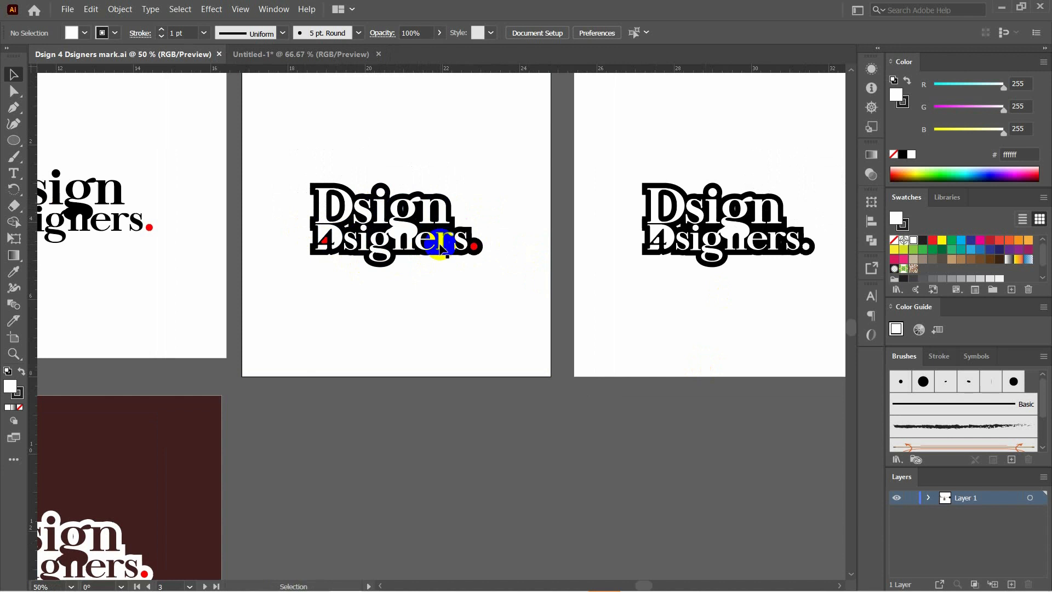
Return to the Untitled-1 document, open the Pathfinder panel and deselect the shapes.
click(303, 55)
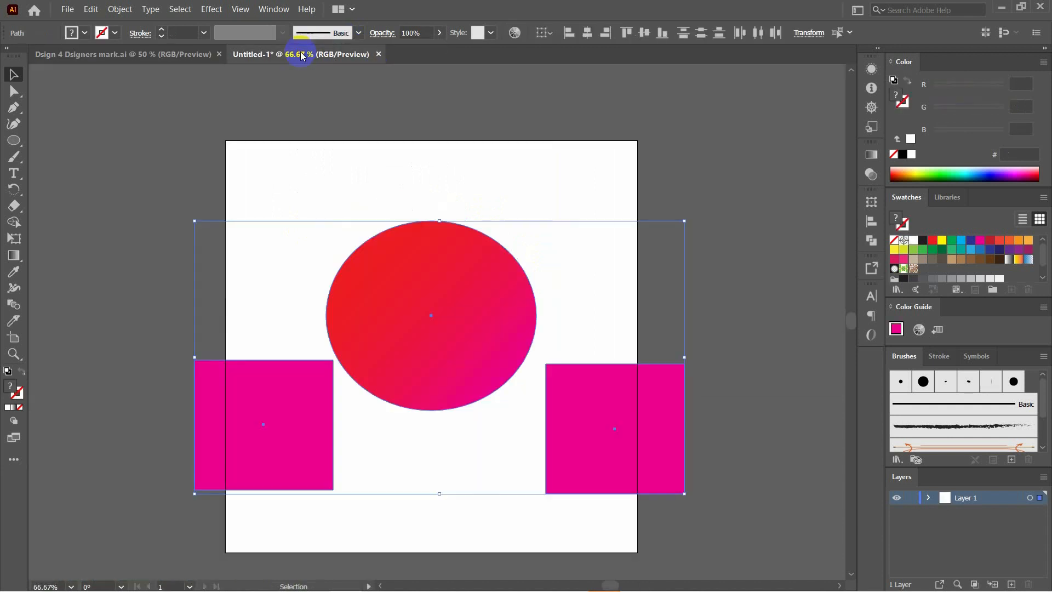
click(875, 249)
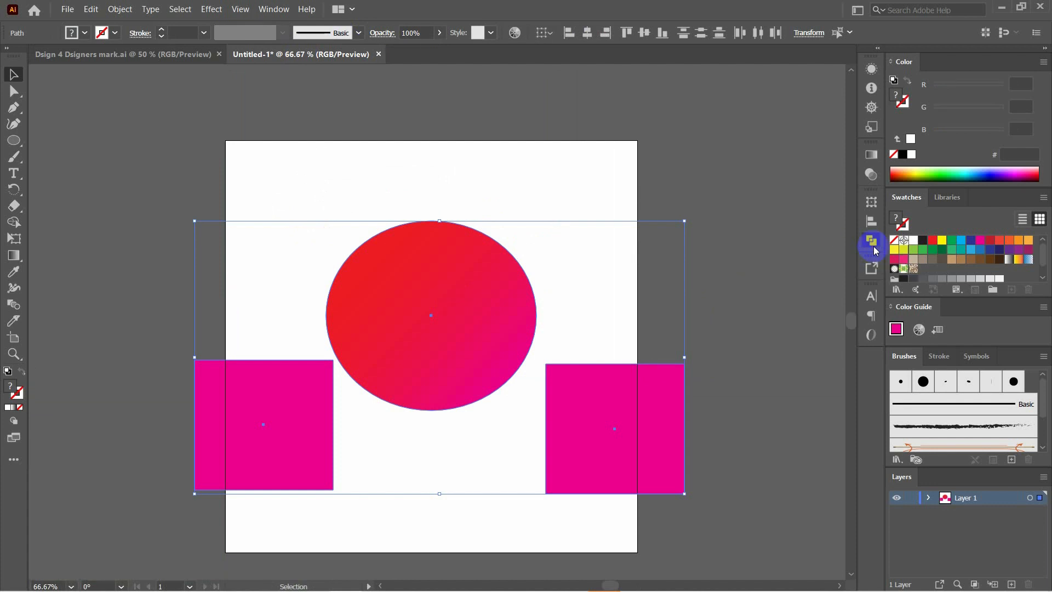
click(509, 188)
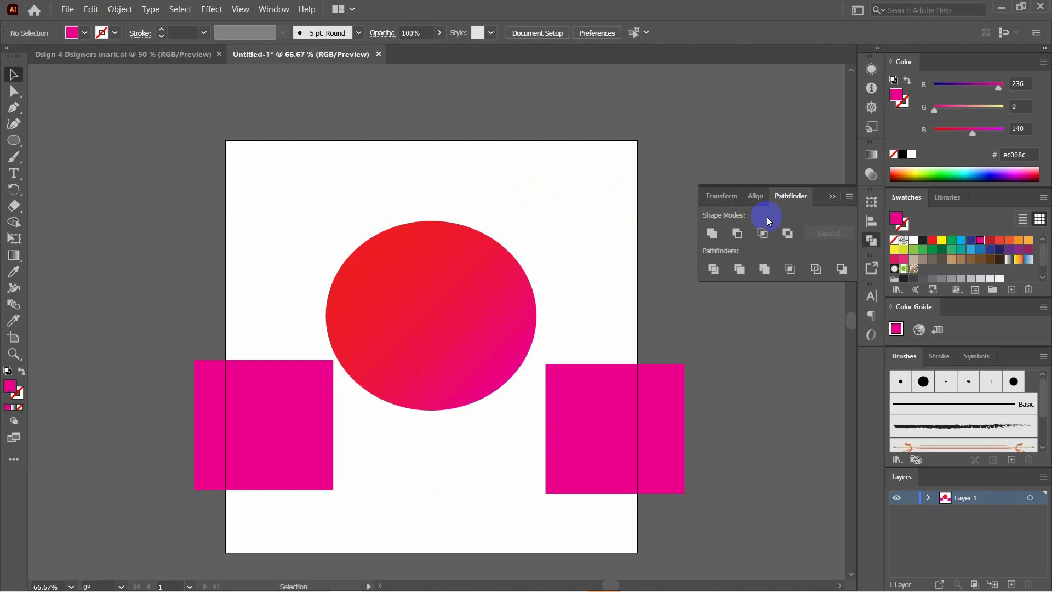
mouse_move(946, 586)
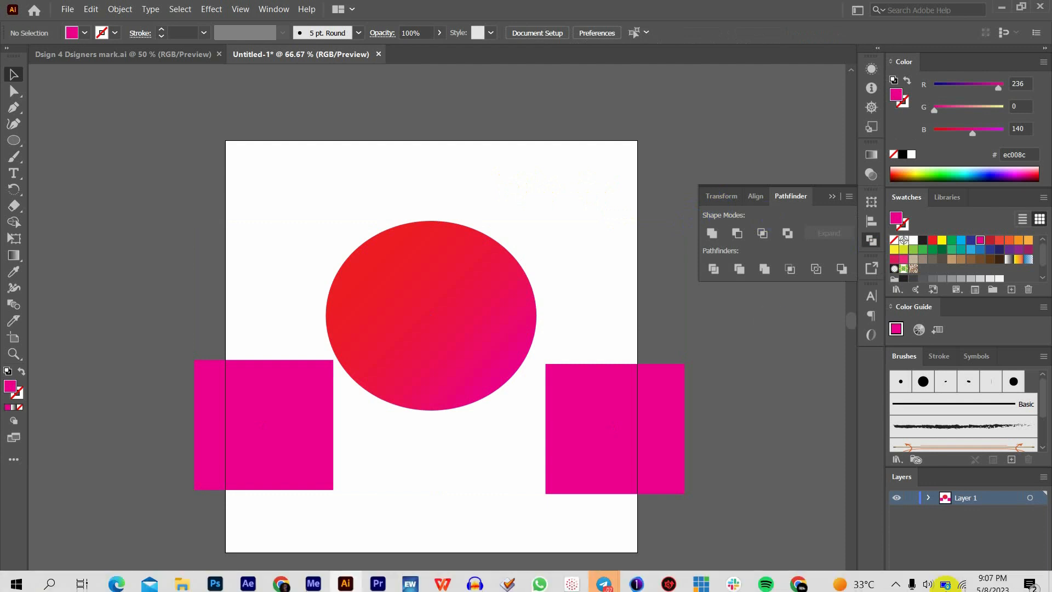
mouse_move(605, 579)
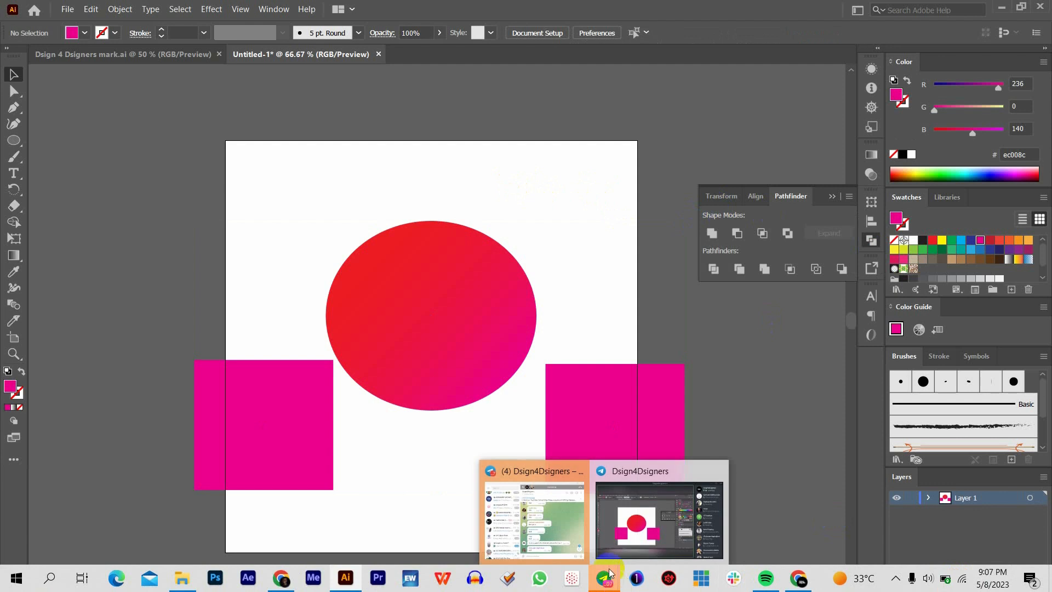
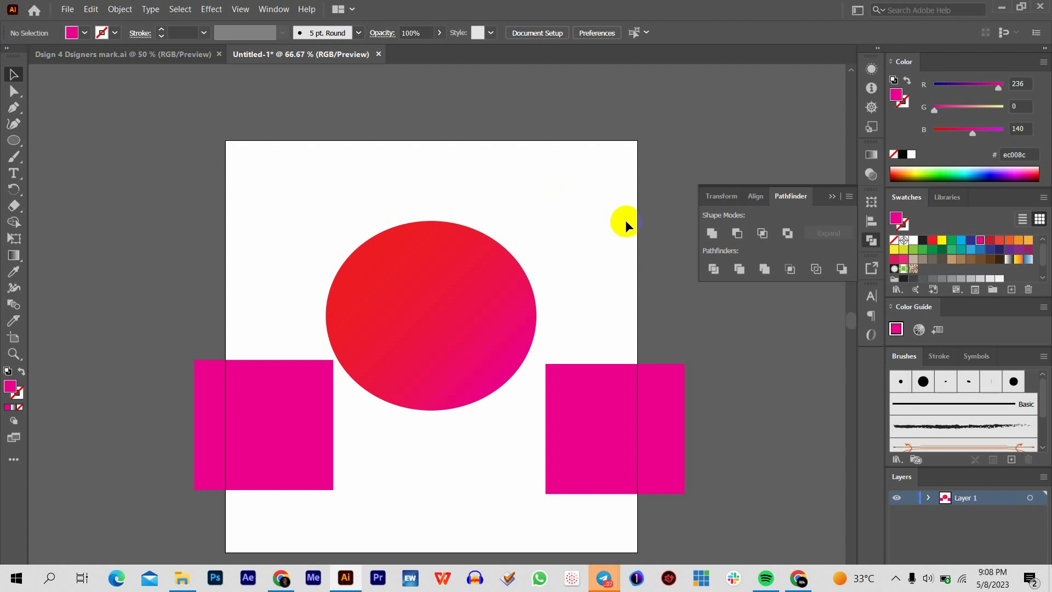
Move the ellipse toward the artboard's upper edge, overlap its lower part with the left magenta rectangle, and select both shapes.
drag(494, 295, 466, 227)
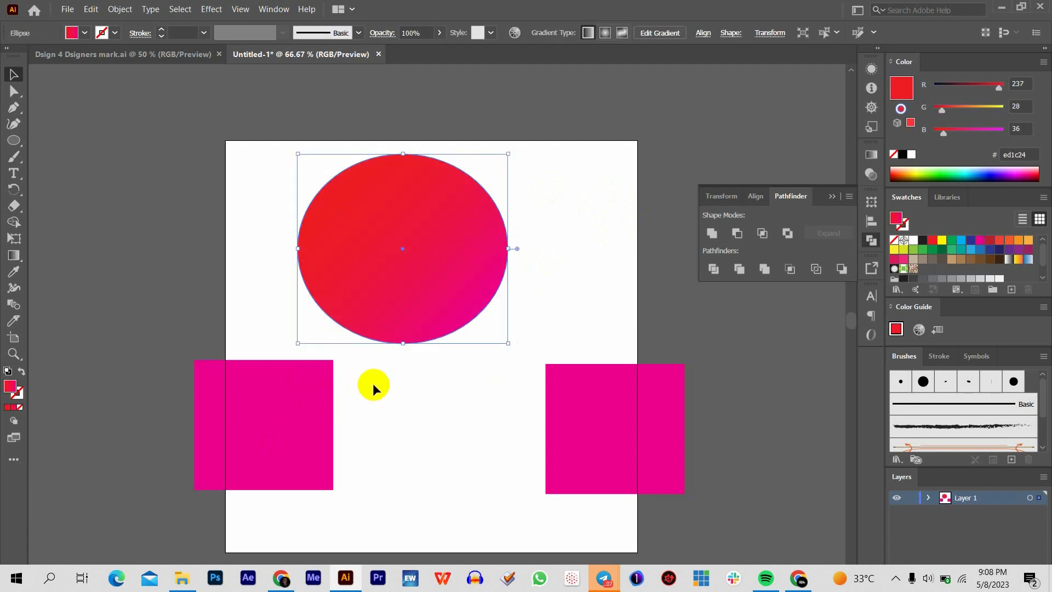
drag(291, 393, 425, 291)
drag(252, 101, 524, 435)
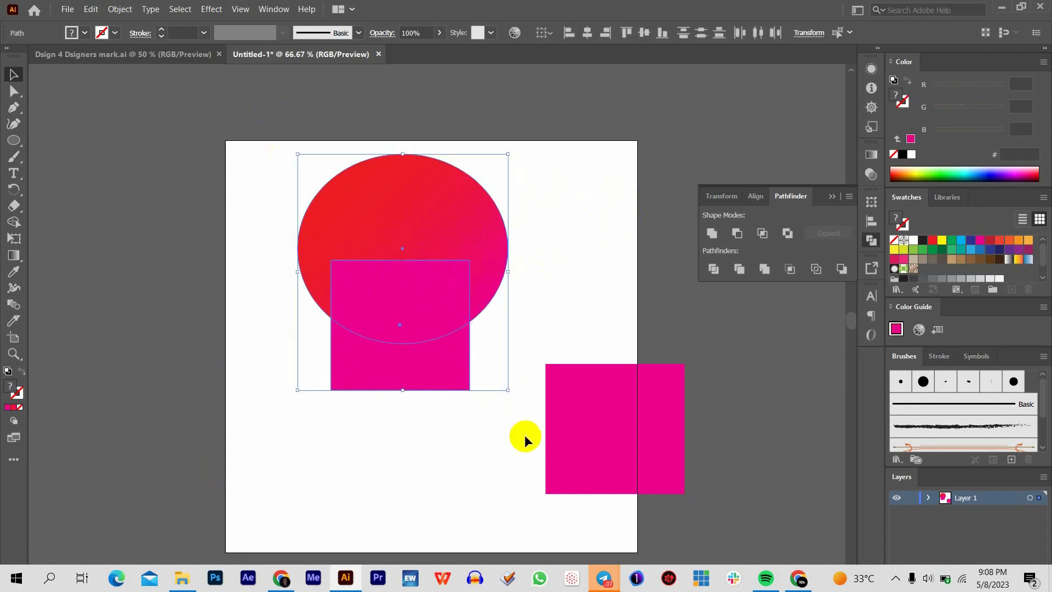
Try Unite on the overlapping ellipse and rectangle, move the merged shape, and undo back to the separate shapes.
click(712, 233)
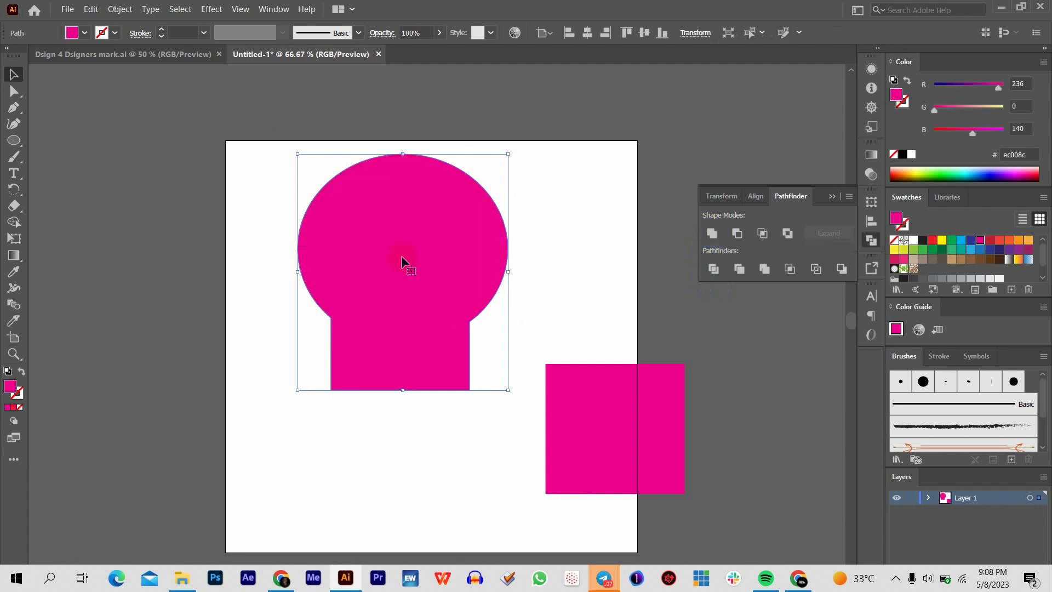
drag(402, 256, 426, 333)
key(ctrl)
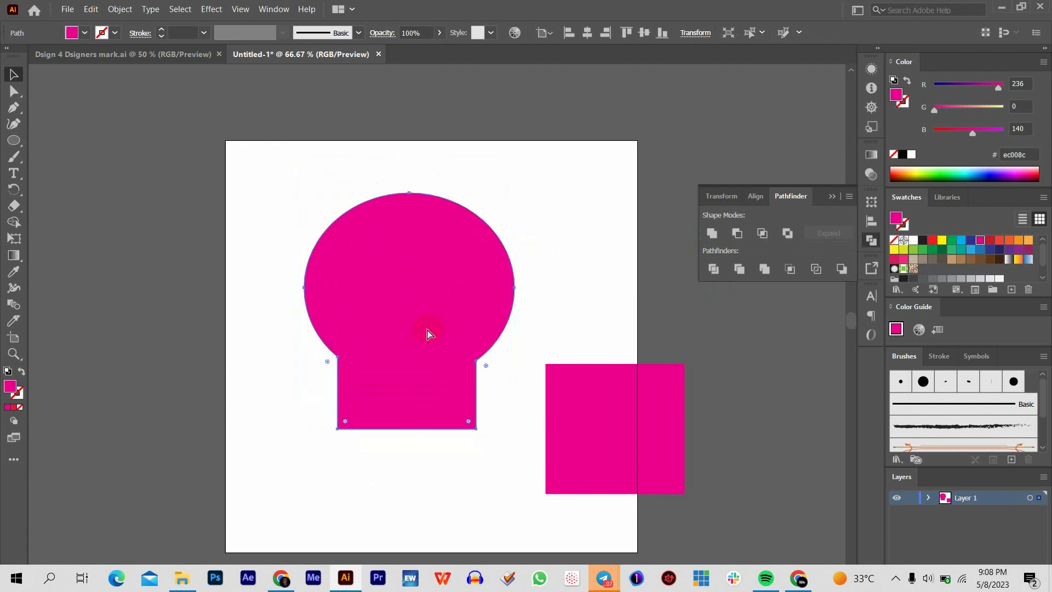
key(ctrl+z)
key(ctrl+z)
key(ctrl+z)
Try the Minus Front and Intersect shape modes on the ellipse and rectangle, undoing each.
click(736, 234)
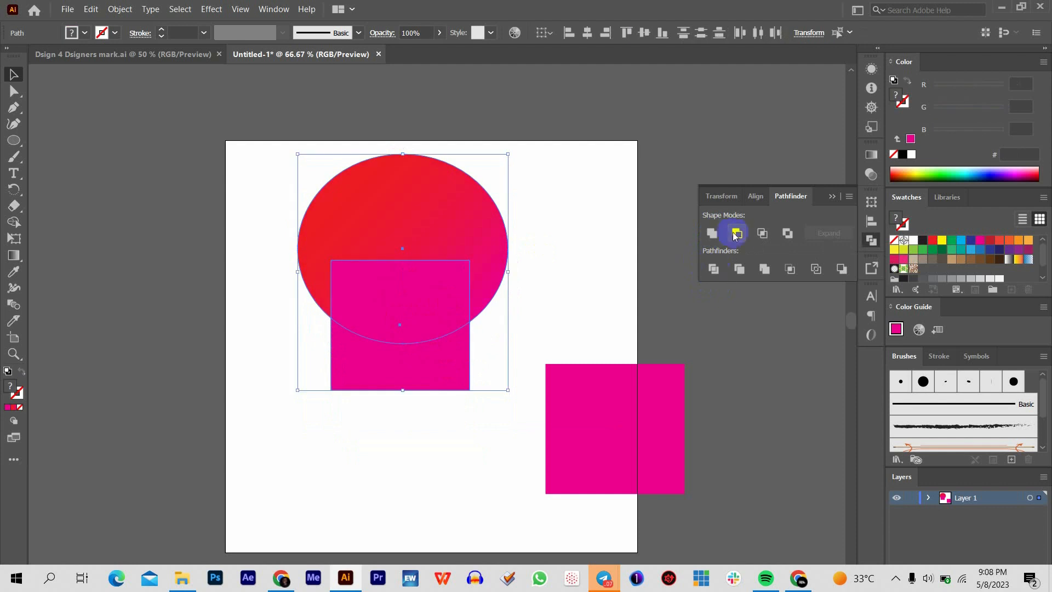
click(737, 234)
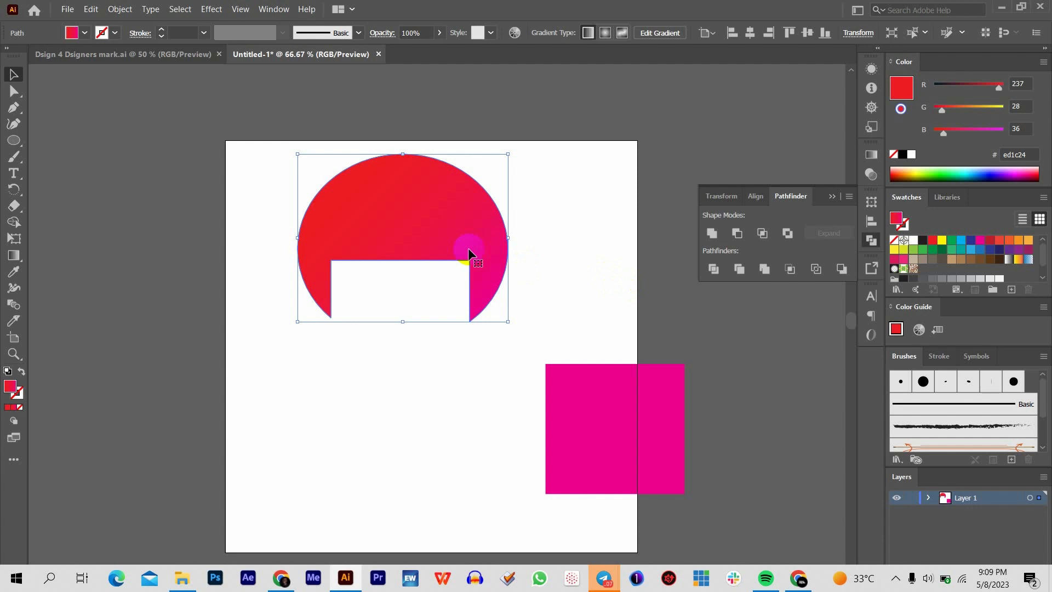
key(ctrl+z)
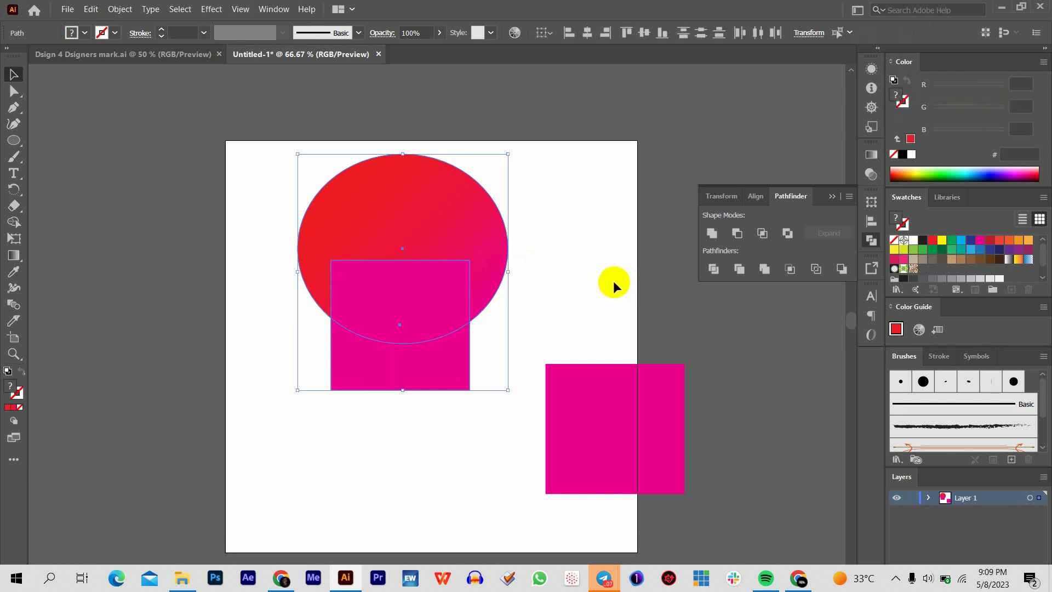
click(762, 236)
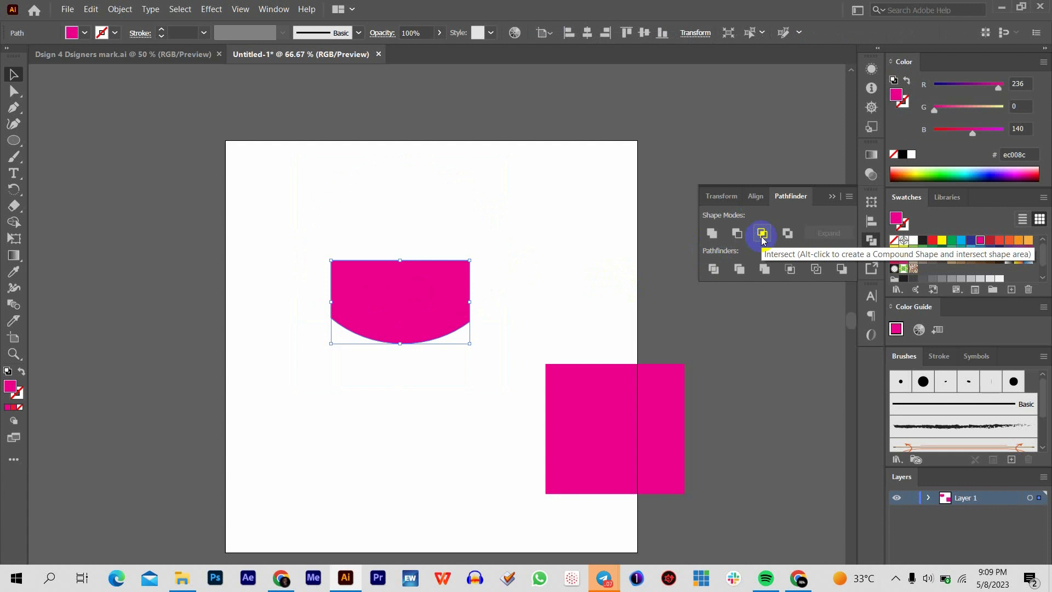
click(525, 344)
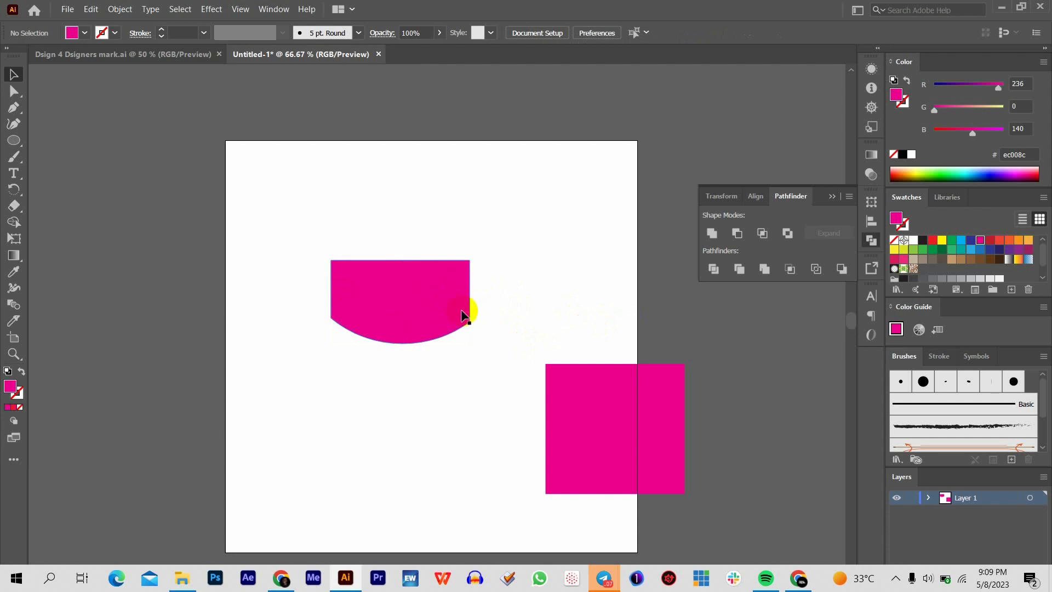
key(ctrl+z)
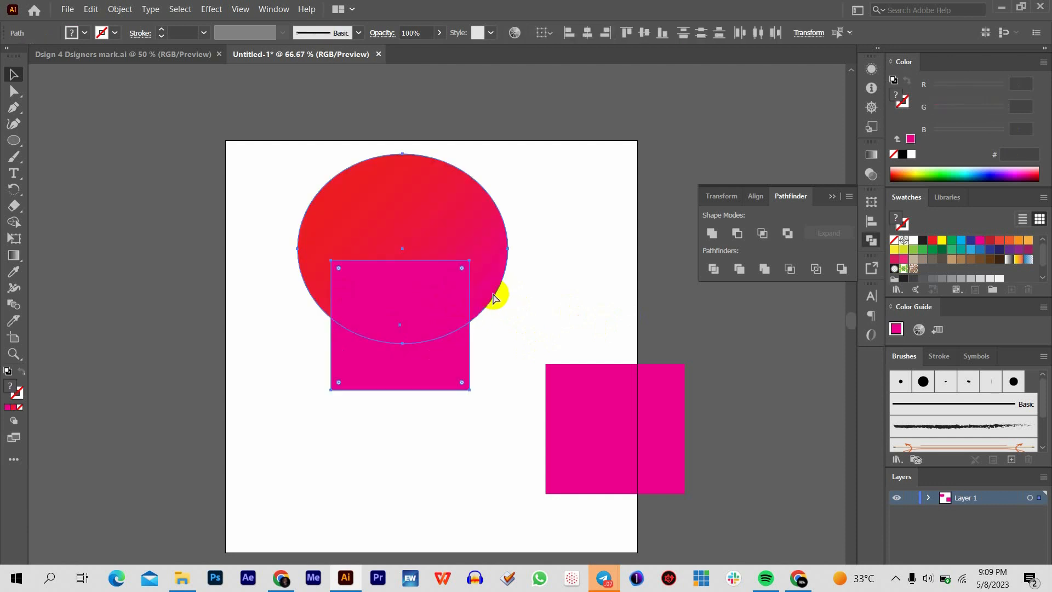
Try the Exclude shape mode on the ellipse and rectangle, move the resulting group slightly, and undo both changes.
click(788, 234)
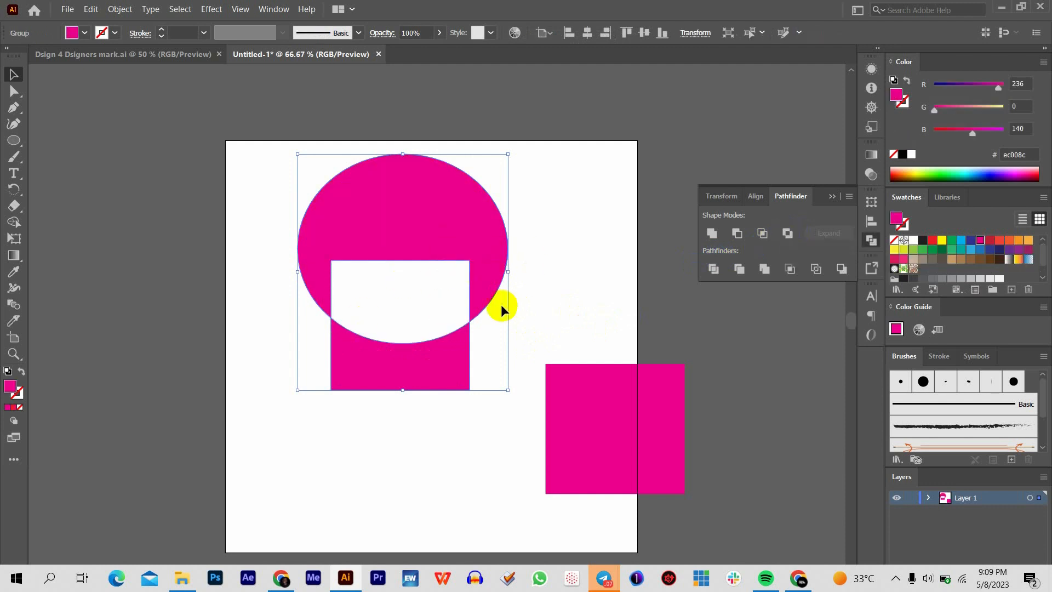
drag(474, 215, 454, 227)
key(ctrl+z)
key(ctrl+z)
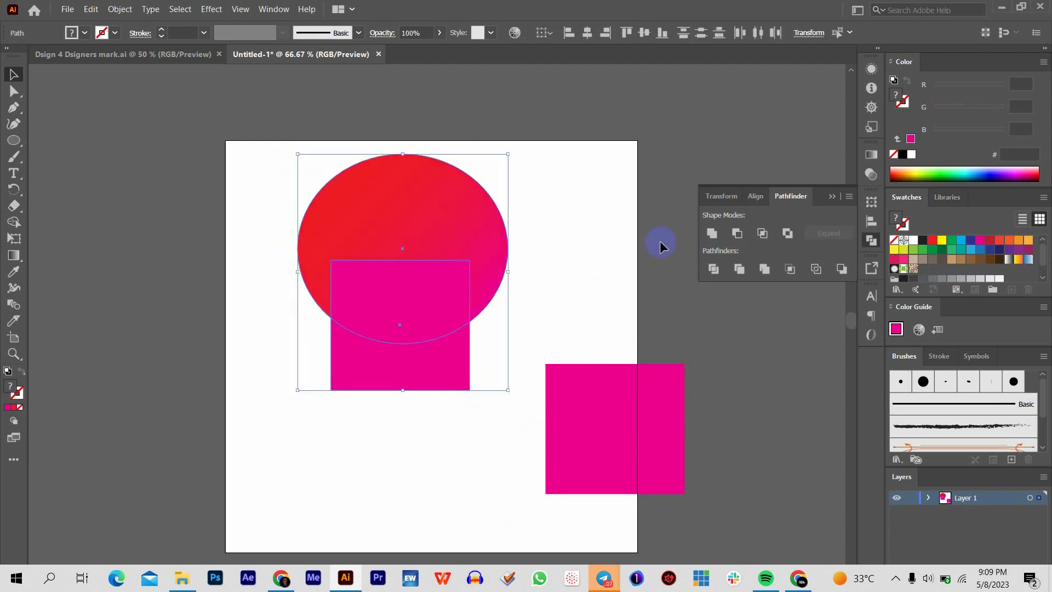
Apply Divide to the ellipse and rectangle, and move the resulting group slightly down the artboard.
click(719, 273)
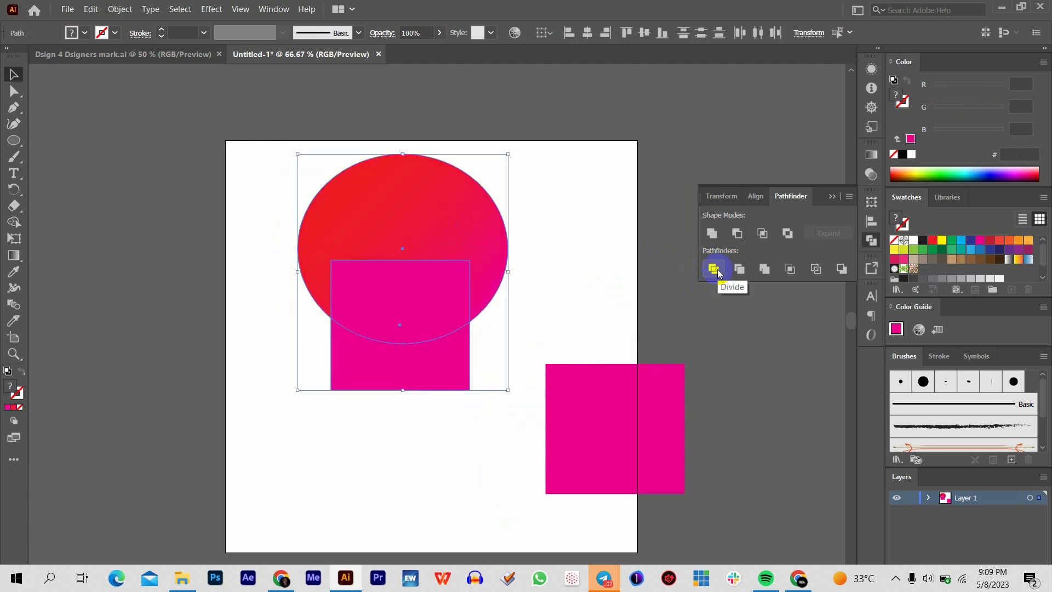
click(718, 273)
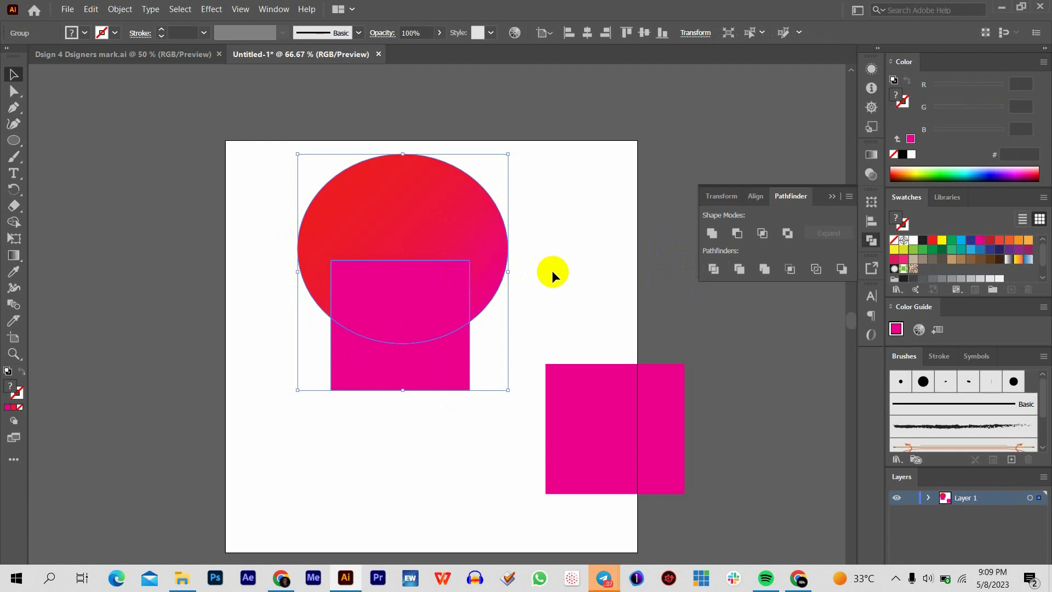
drag(398, 285, 406, 315)
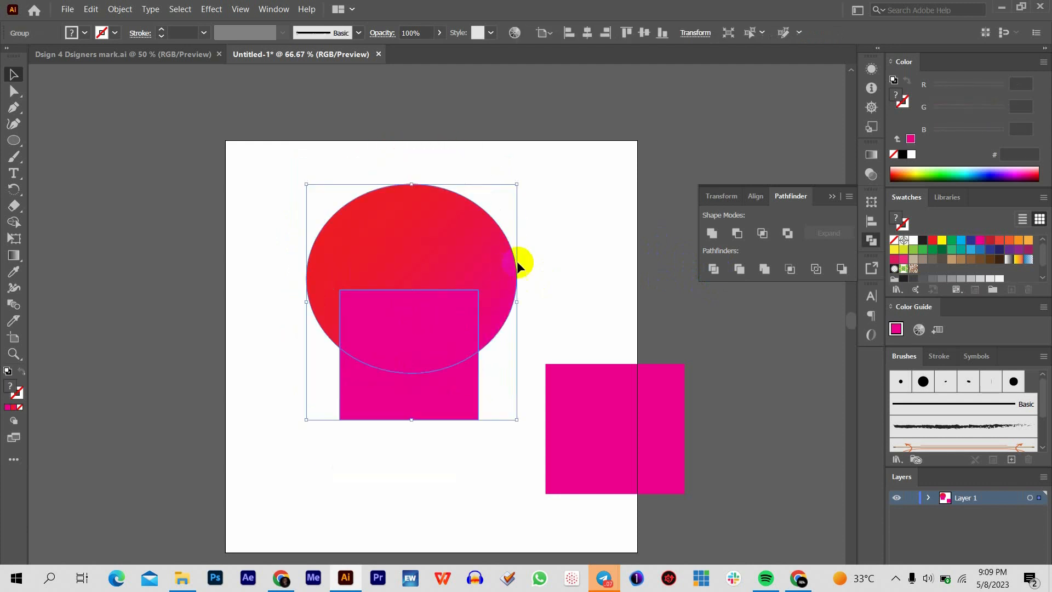
Try moving the divided group slightly upward, undo that move, and deselect the group.
click(565, 275)
click(458, 317)
click(544, 262)
drag(427, 286, 434, 264)
click(569, 282)
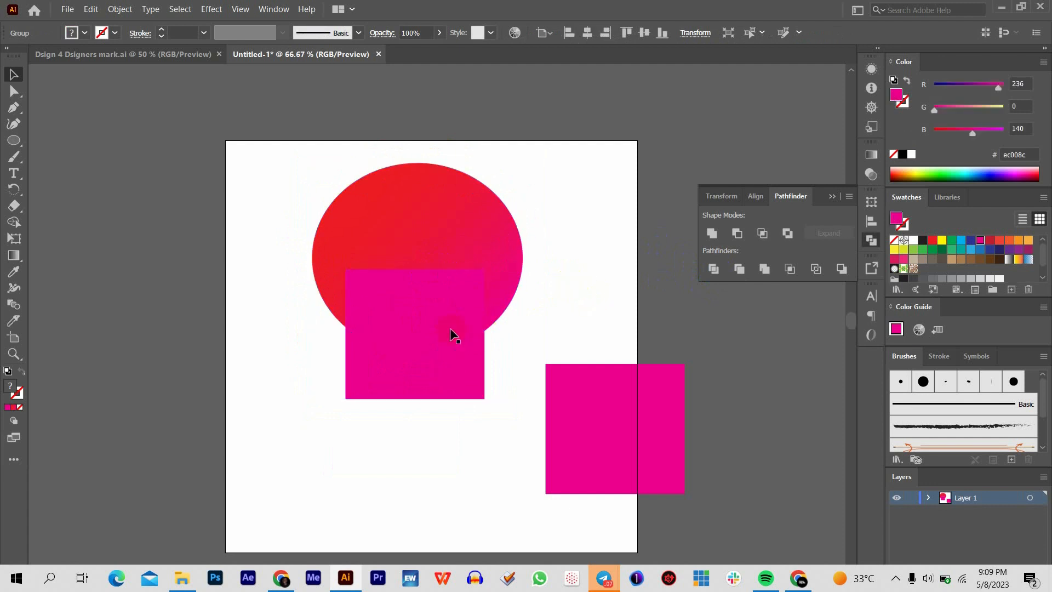
click(452, 331)
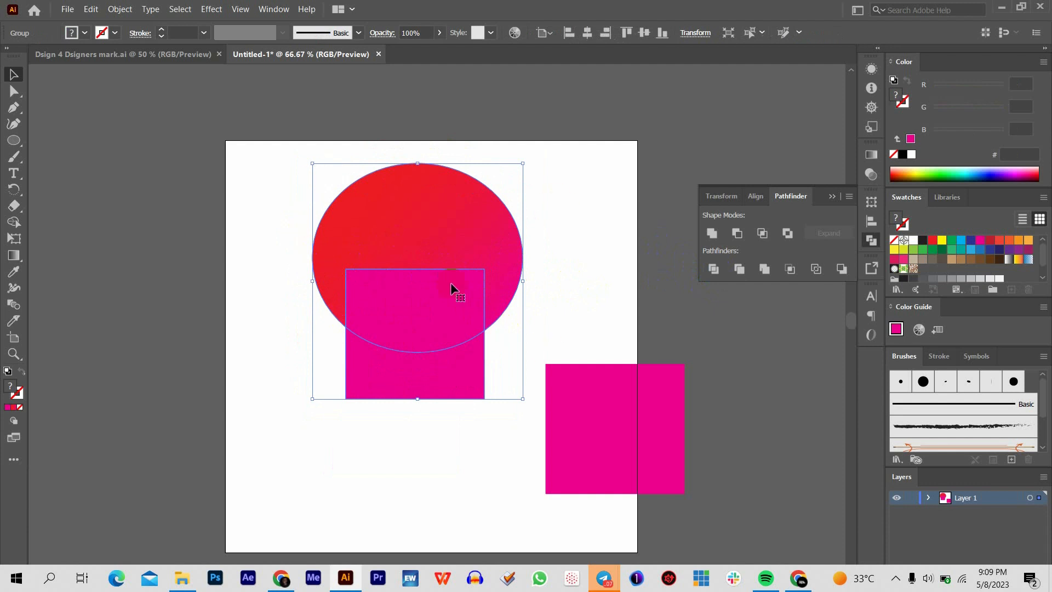
click(597, 239)
key(ctrl+z)
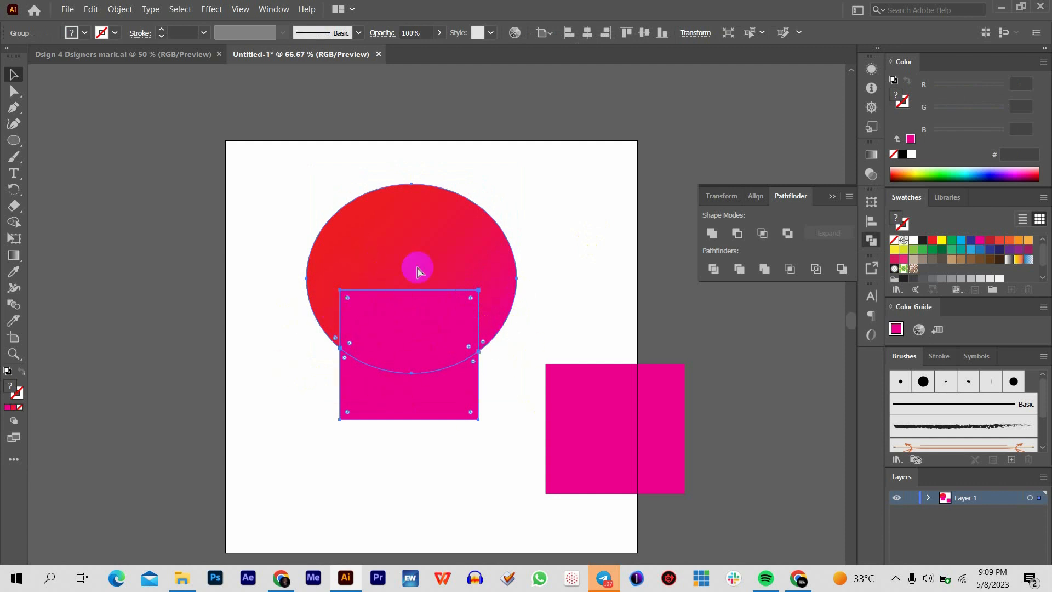
click(438, 320)
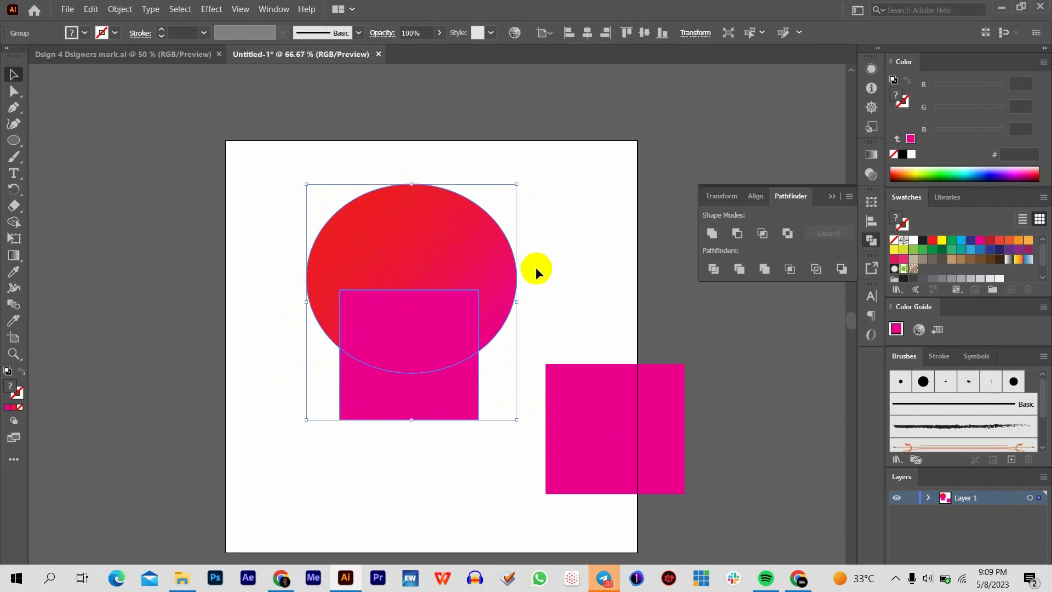
click(571, 272)
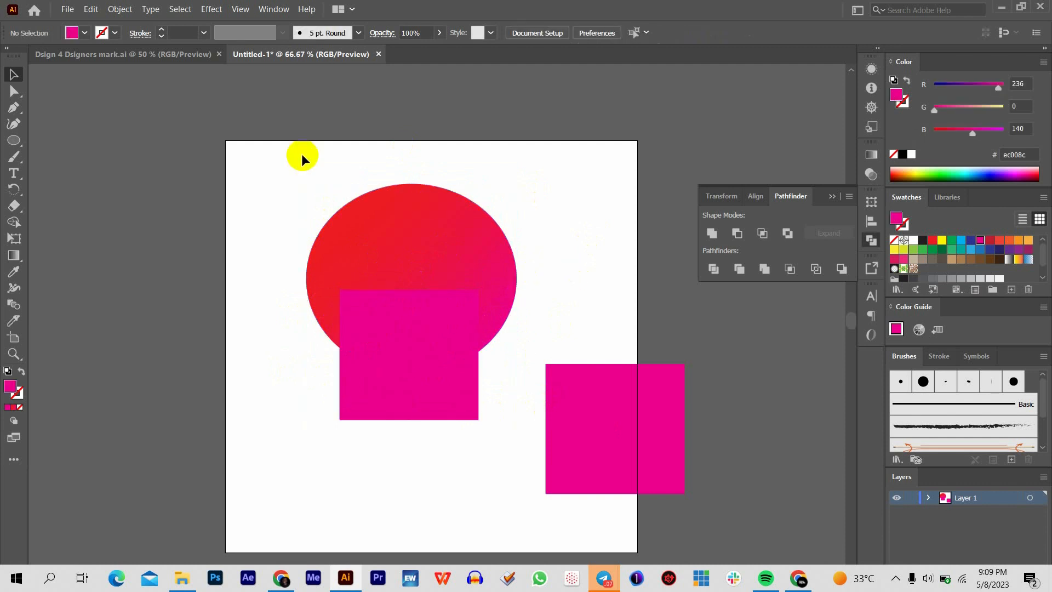
With Direct Selection, try pulling the overlap piece out of the ellipse and undo it, and move the lower rectangle piece below the ellipse.
click(14, 91)
click(425, 306)
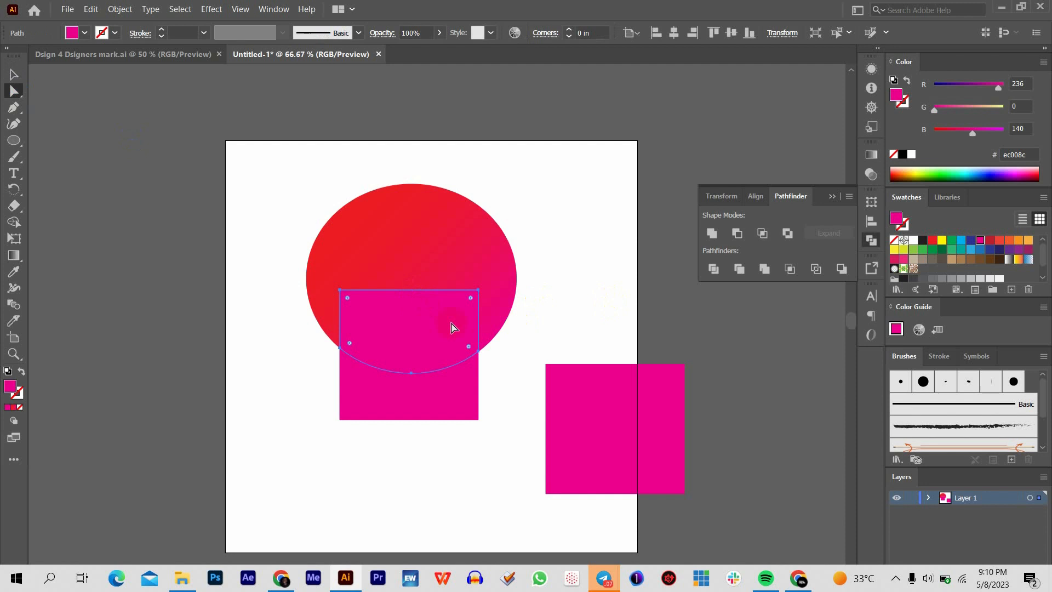
drag(454, 327, 651, 282)
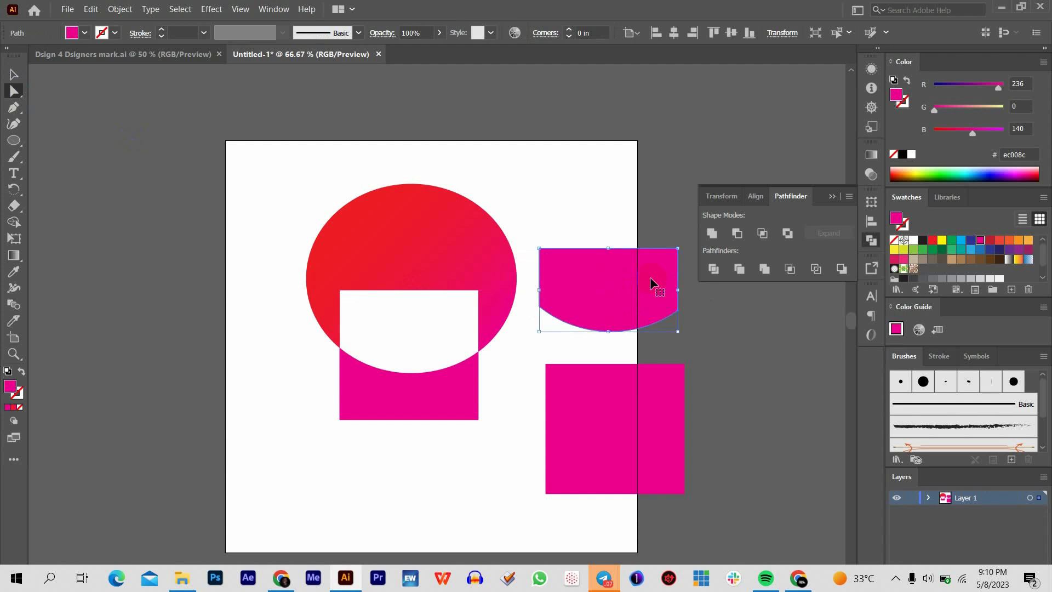
key(ctrl+z)
click(517, 376)
drag(461, 391, 434, 496)
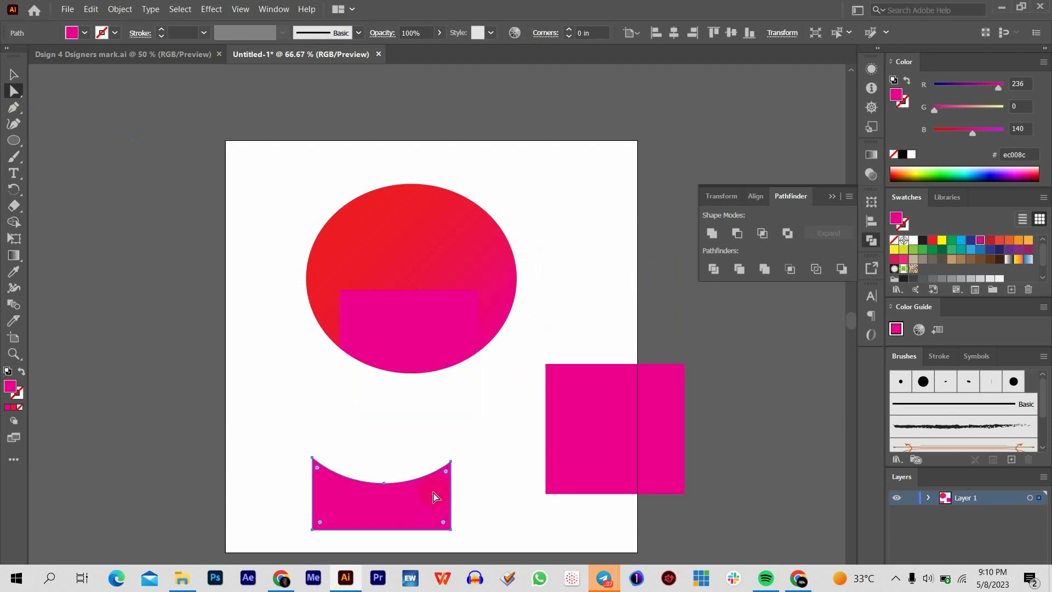
Try pulling the notched ellipse piece off the artboard, and undo back through the Divide until the ellipse and rectangle are separate.
drag(409, 258, 213, 259)
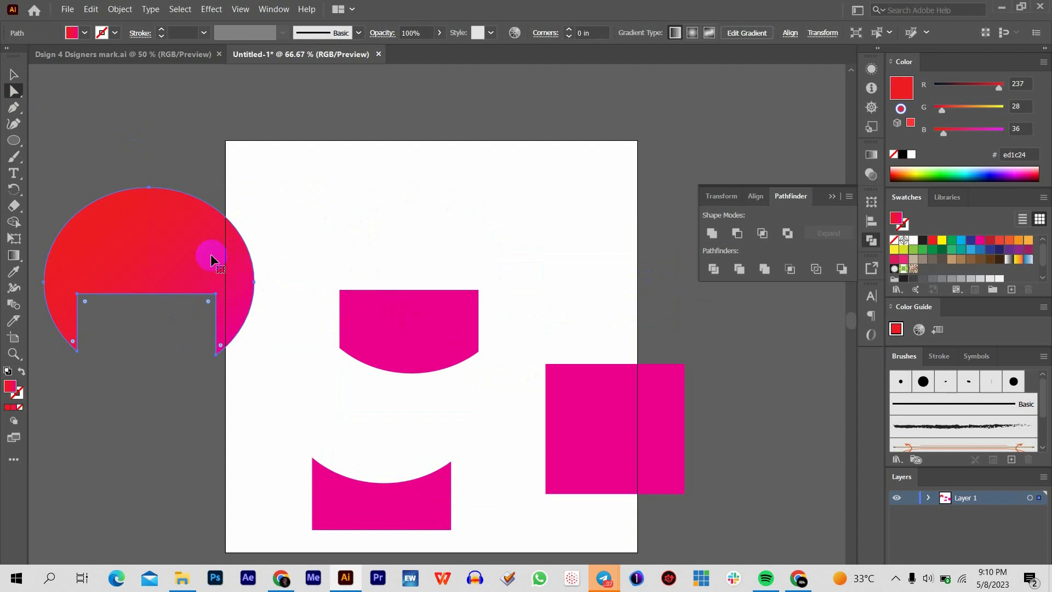
key(ctrl+z)
key(ctrl+z)
key(ctrl+z)
key(ctrl+z)
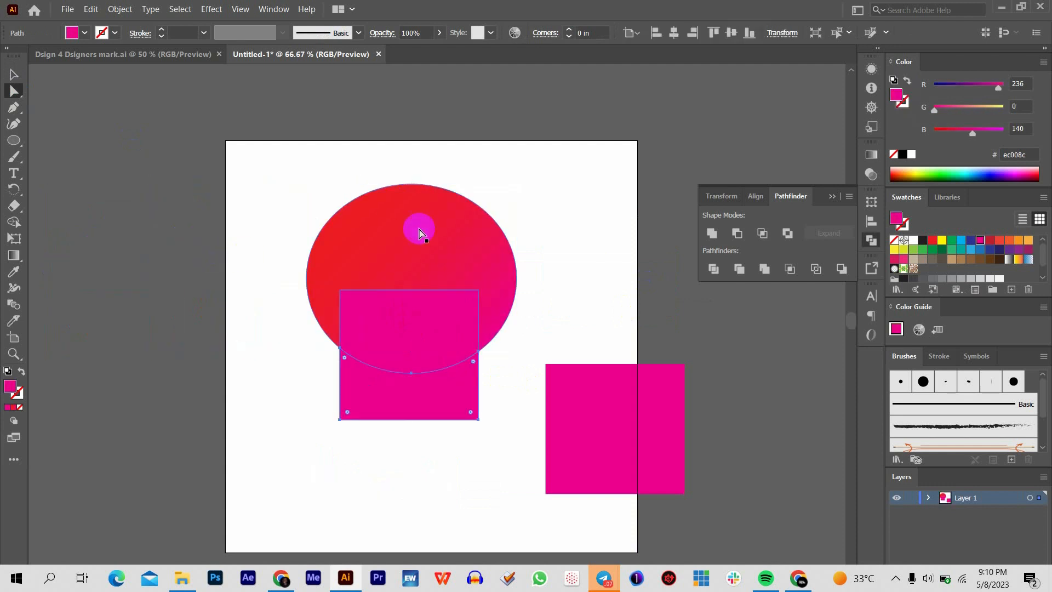
key(ctrl+z)
key(ctrl+z)
click(513, 237)
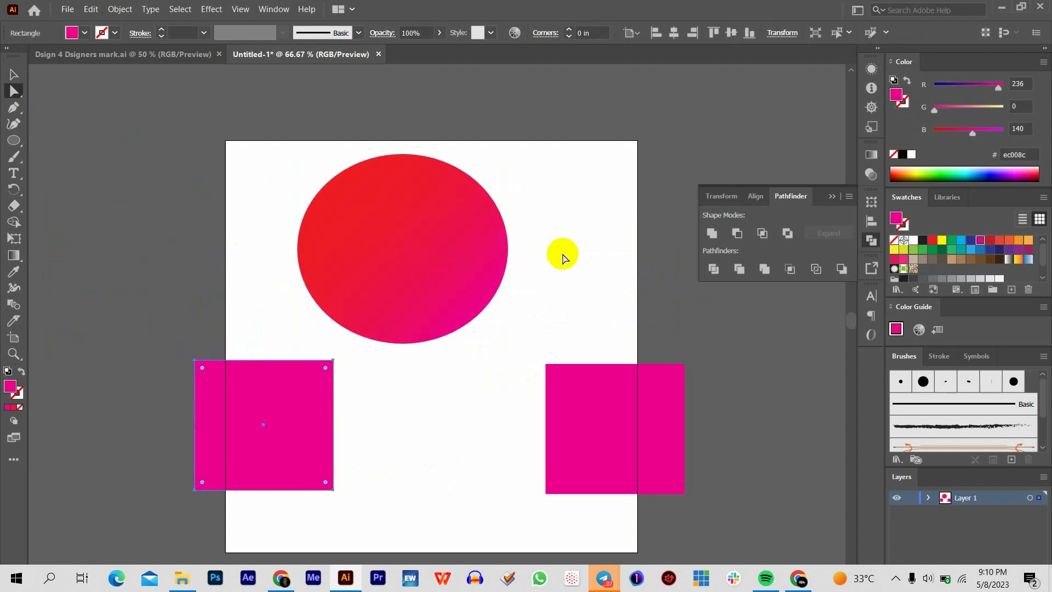
Move the left rectangle over the lower part of the ellipse and apply Trim to both shapes.
drag(284, 389, 426, 304)
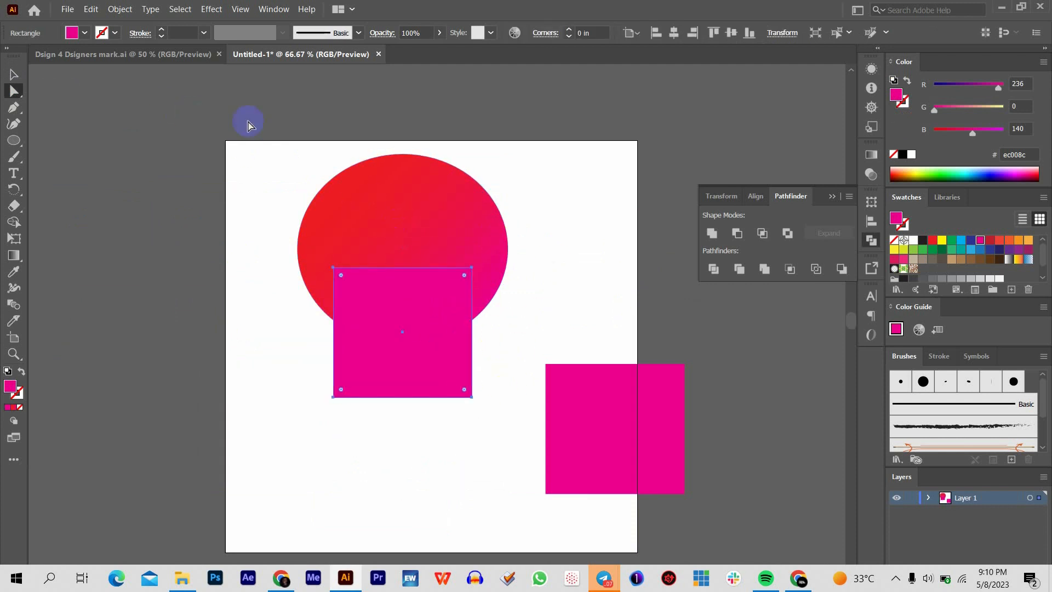
drag(255, 109, 528, 430)
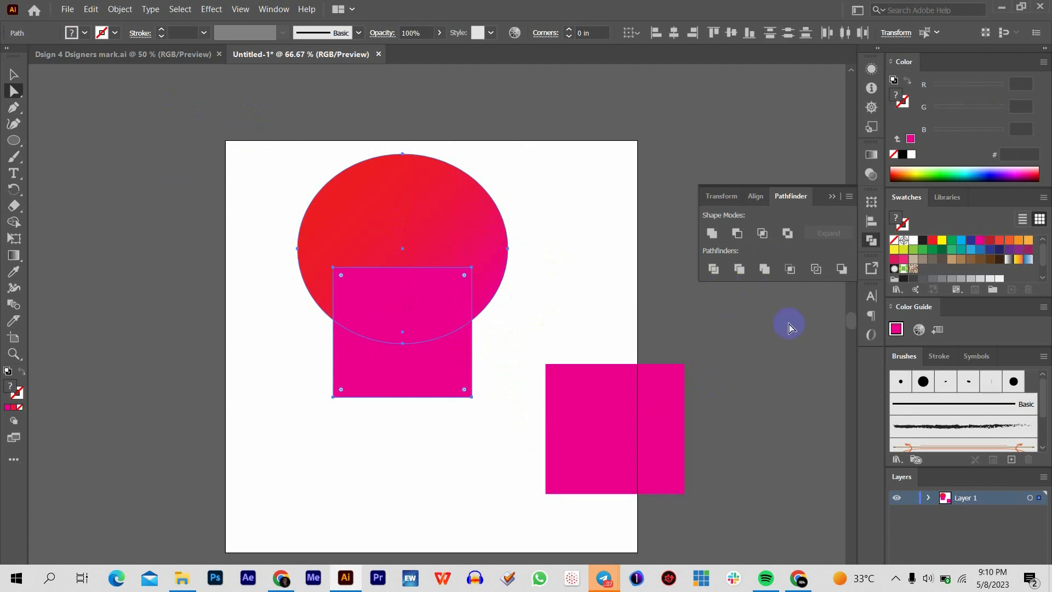
click(741, 271)
click(570, 291)
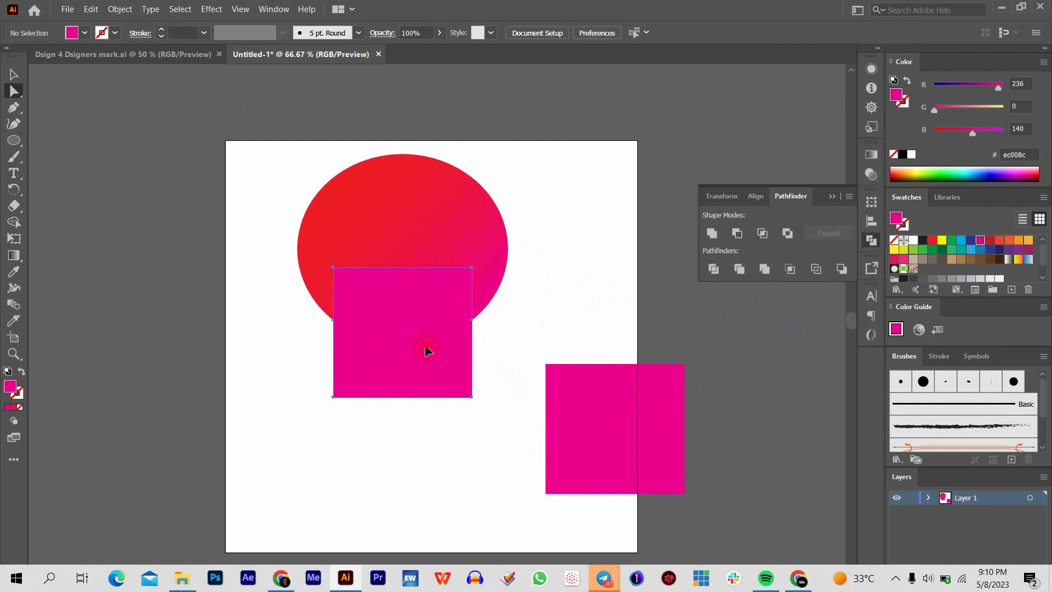
Move the trimmed rectangle piece below the ellipse, and undo everything back to before the two shapes overlapped.
click(426, 351)
drag(440, 332, 420, 512)
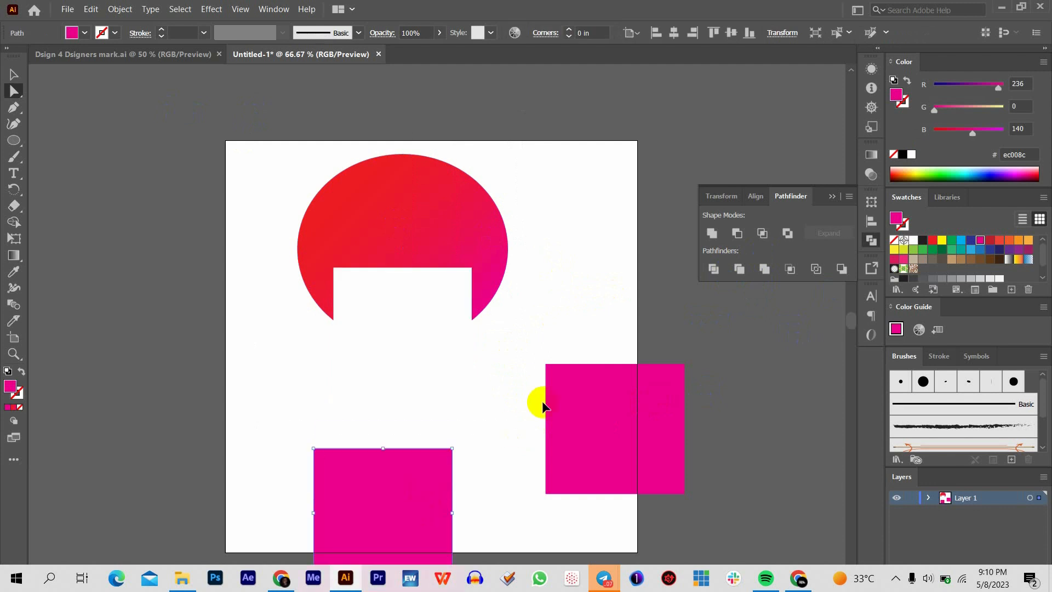
key(ctrl+z)
key(ctrl+z)
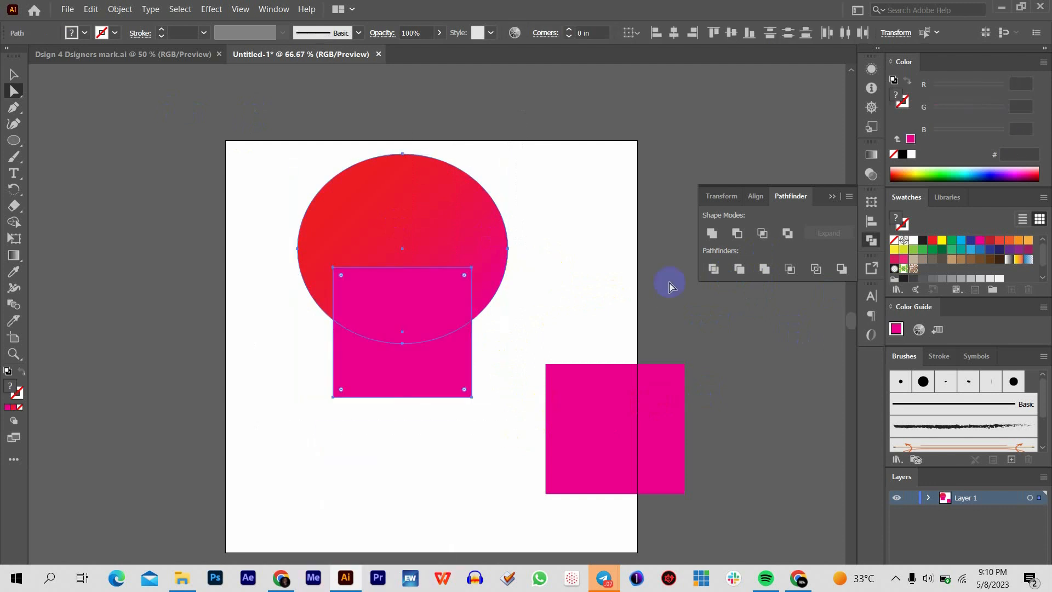
key(ctrl+z)
key(ctrl+z)
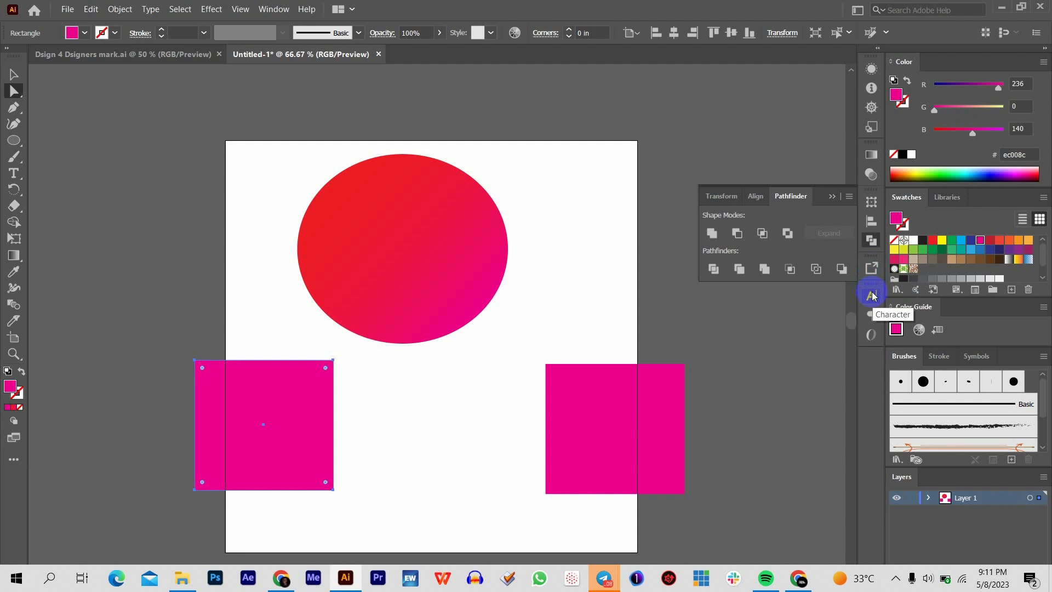
Show the character settings and examine the font family, font style, font size and kerning options.
click(872, 297)
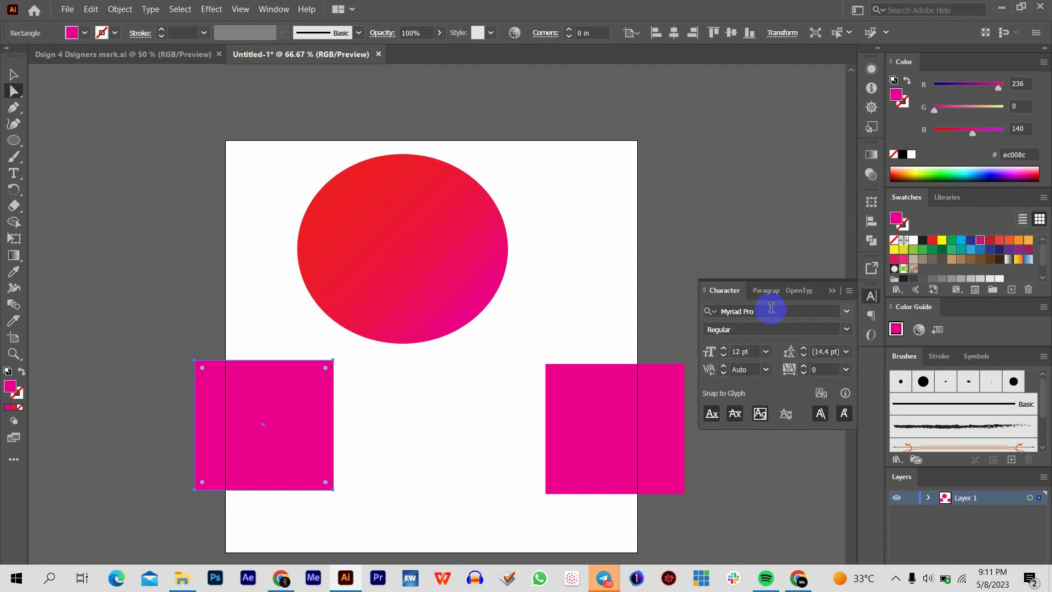
click(771, 308)
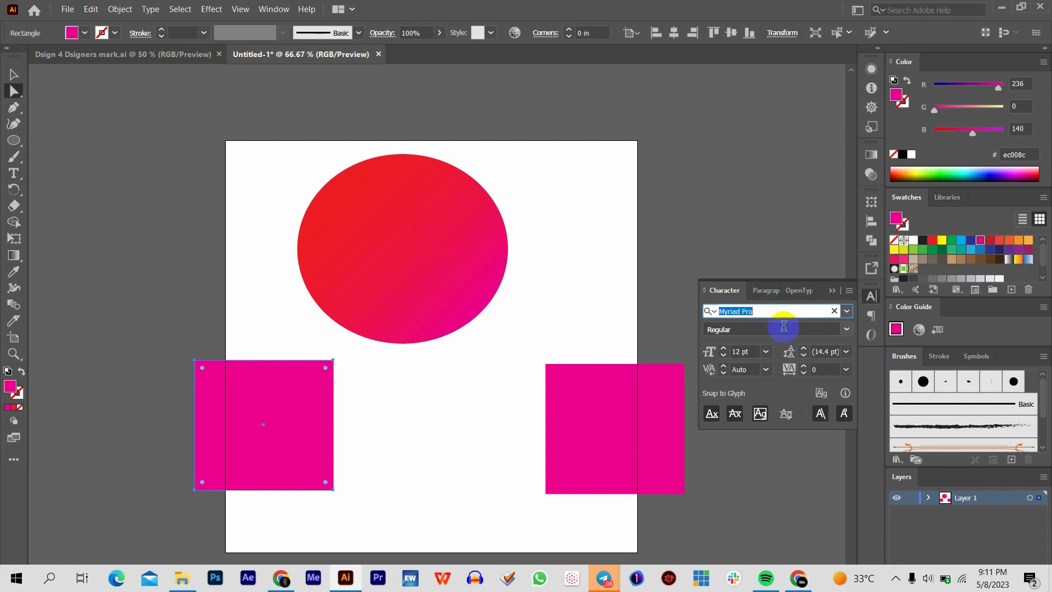
click(846, 330)
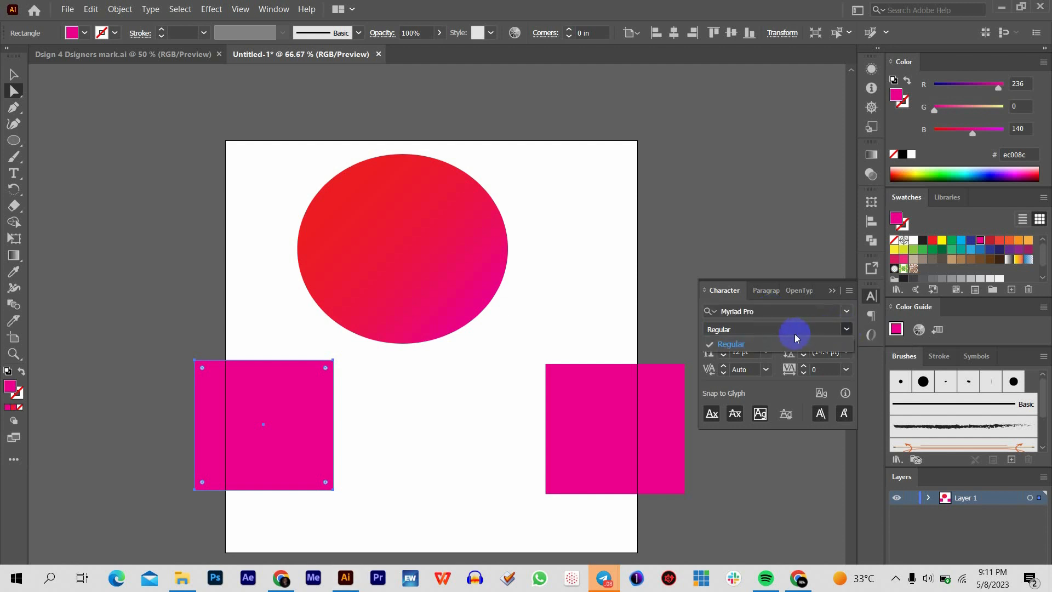
click(669, 320)
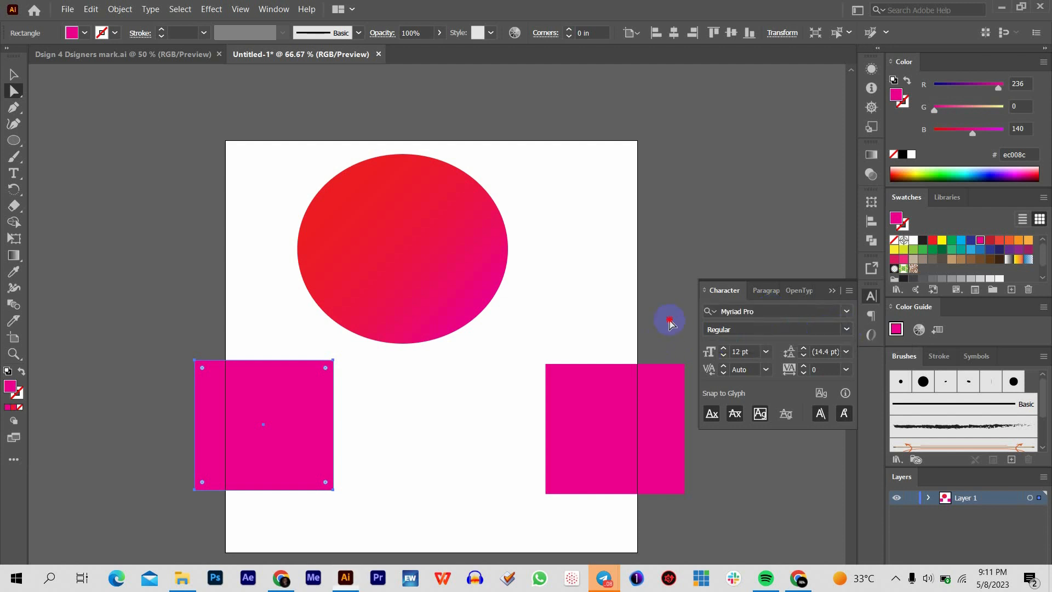
click(746, 352)
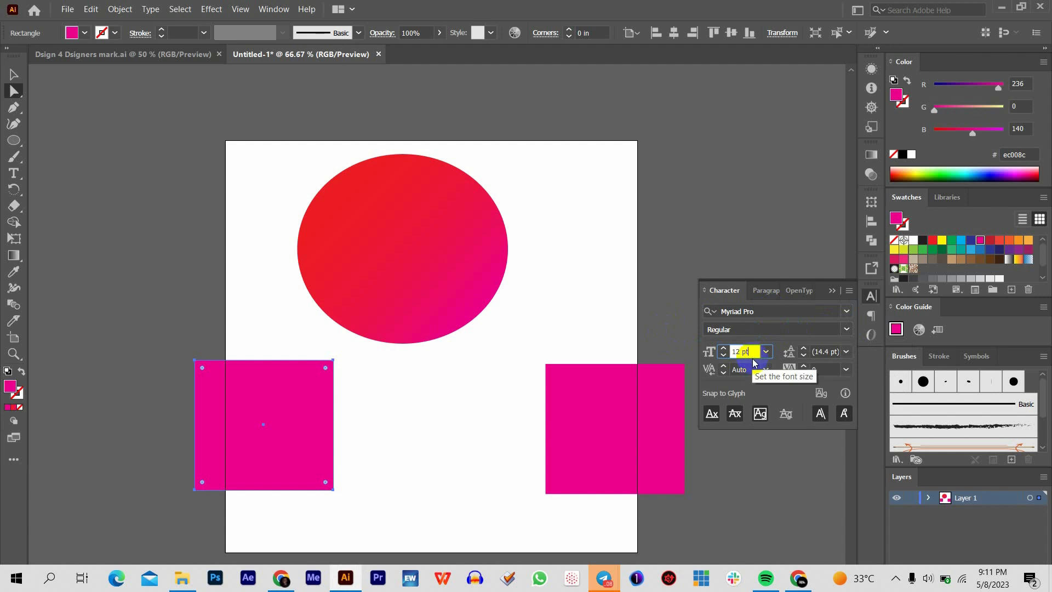
click(752, 367)
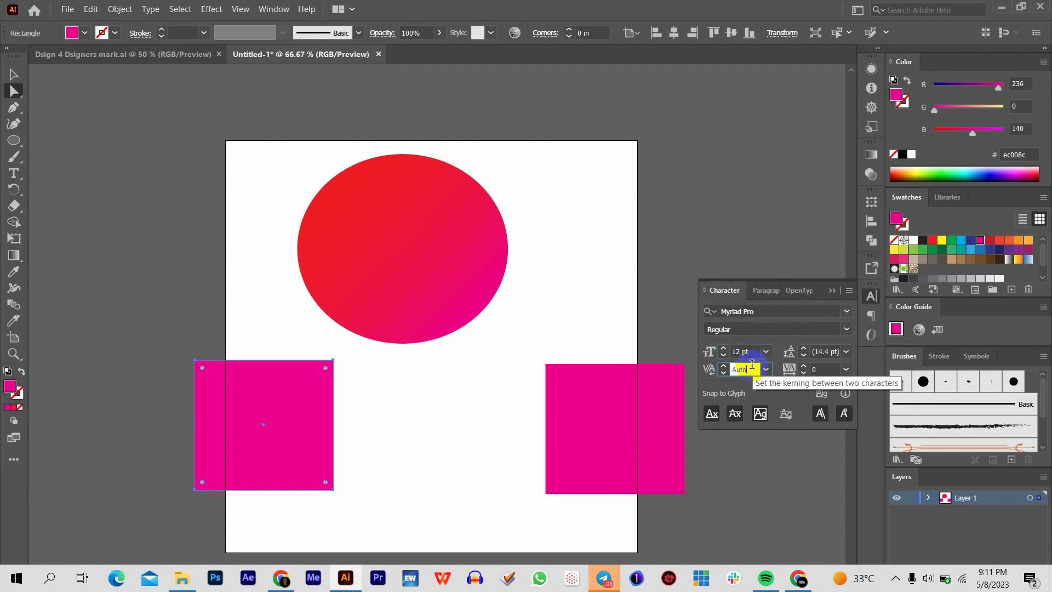
Add the point text "Jeneral" to the right of the ellipse and enlarge it to about 122 pt.
click(14, 173)
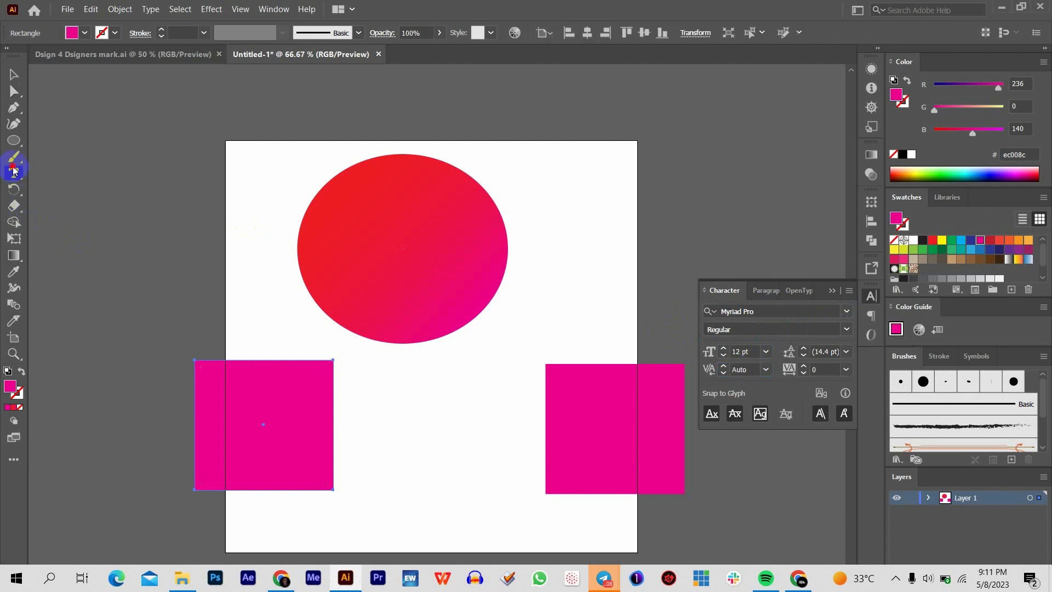
click(533, 191)
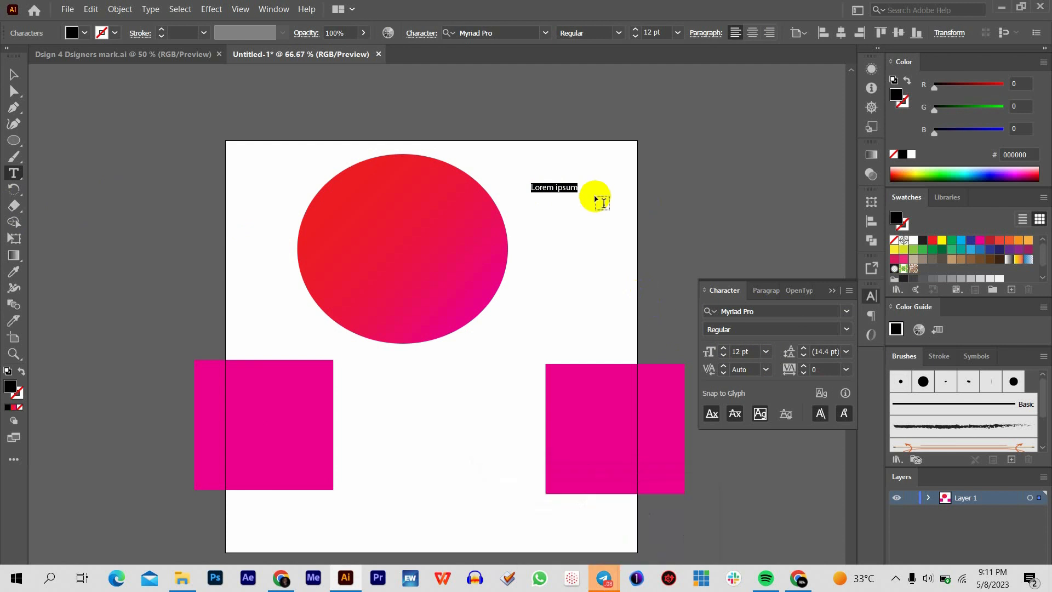
text(Jenera)
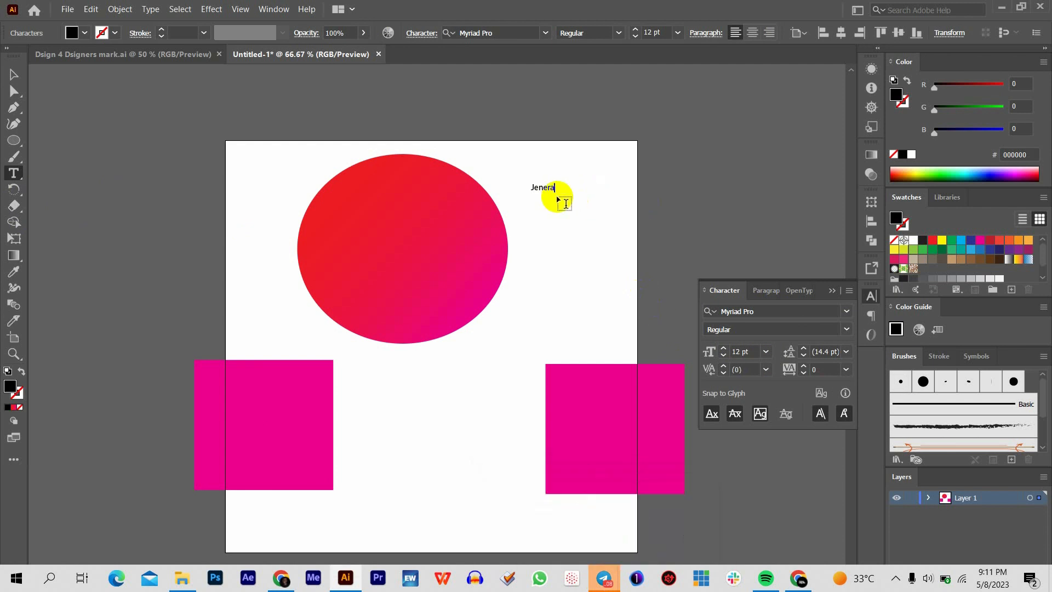
text(l)
click(14, 74)
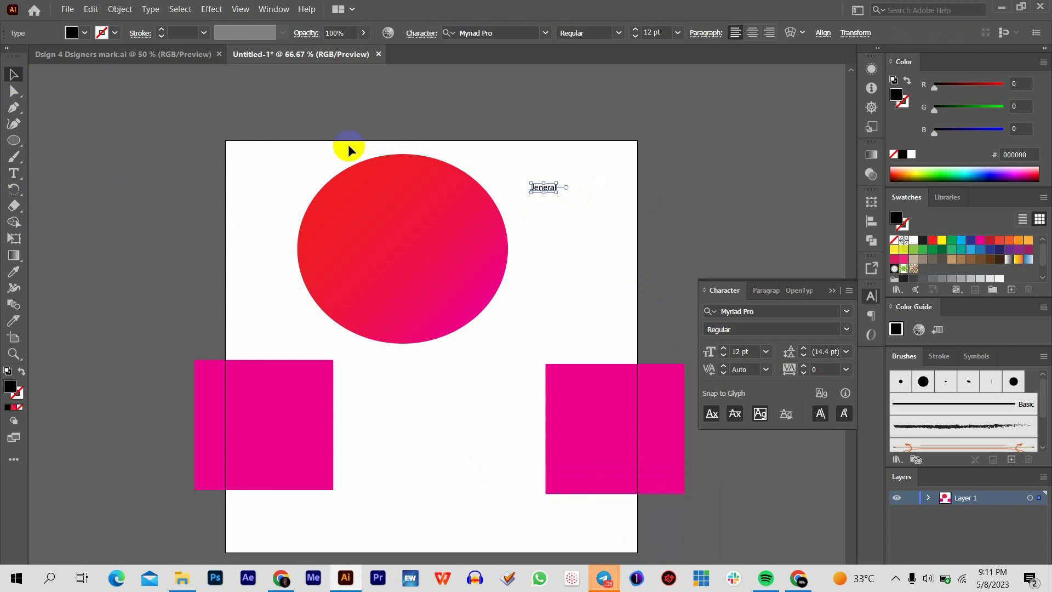
drag(557, 191, 684, 234)
Move the ellipse partly off the artboard's left edge and the text "Jeneral" to the upper middle of the artboard.
double_click(419, 262)
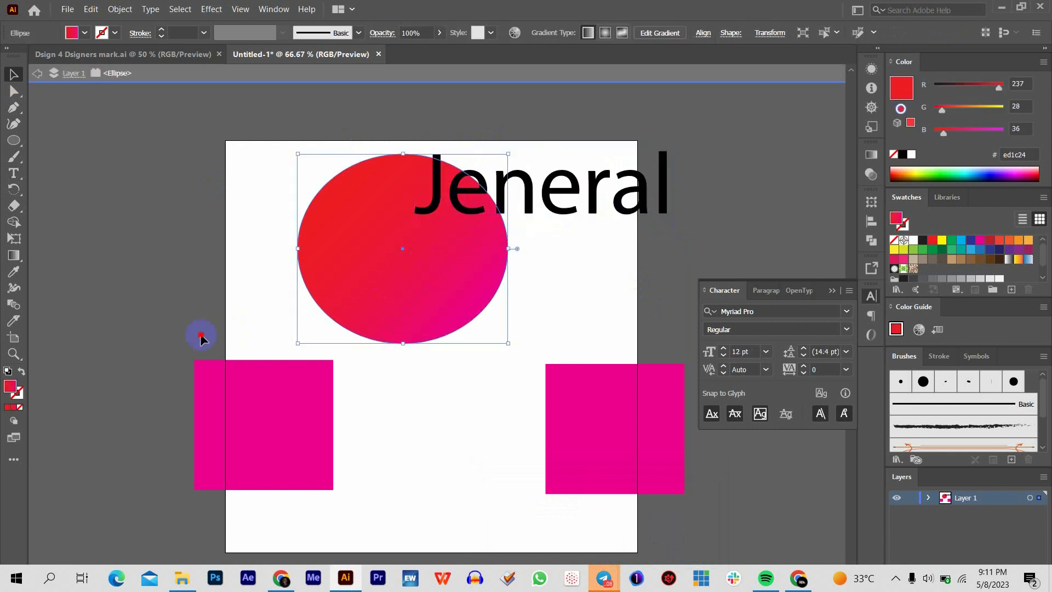
key(Escape)
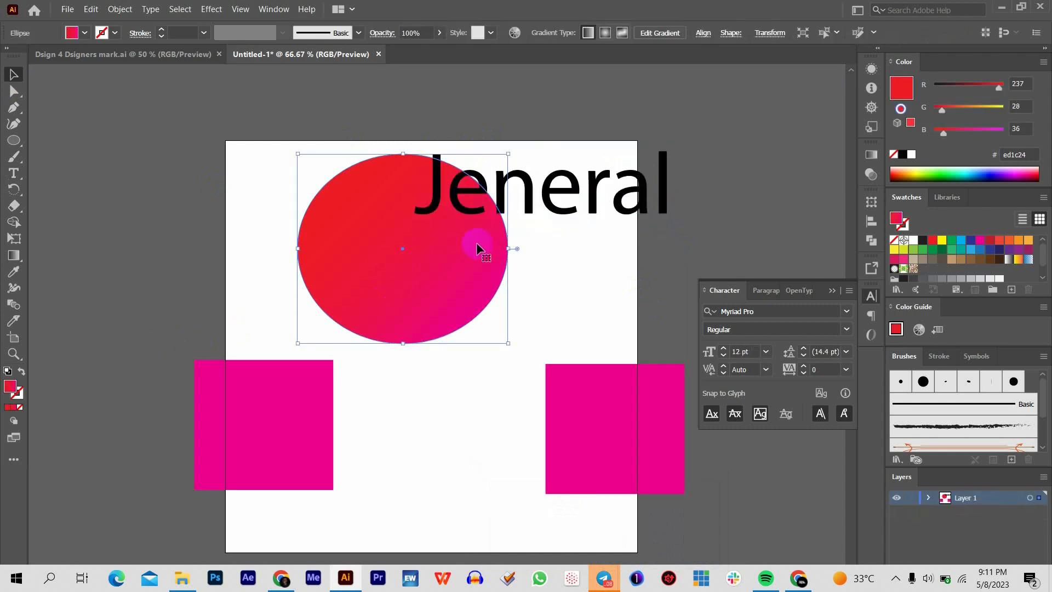
drag(474, 250, 206, 267)
drag(531, 202, 413, 282)
click(699, 229)
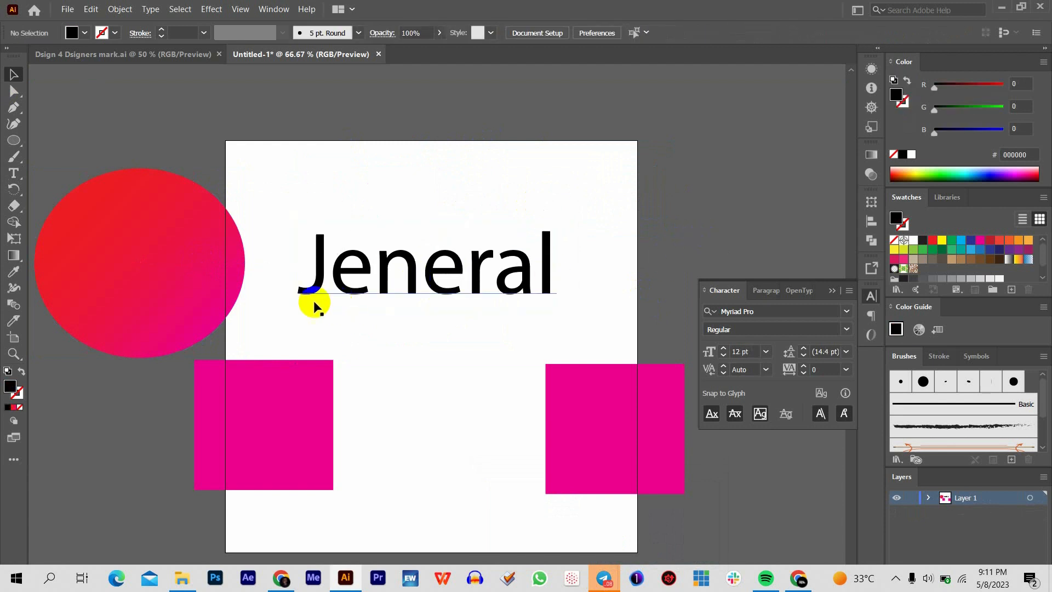
Select all the letters of "Jeneral" and examine the preset kerning options for them.
click(320, 286)
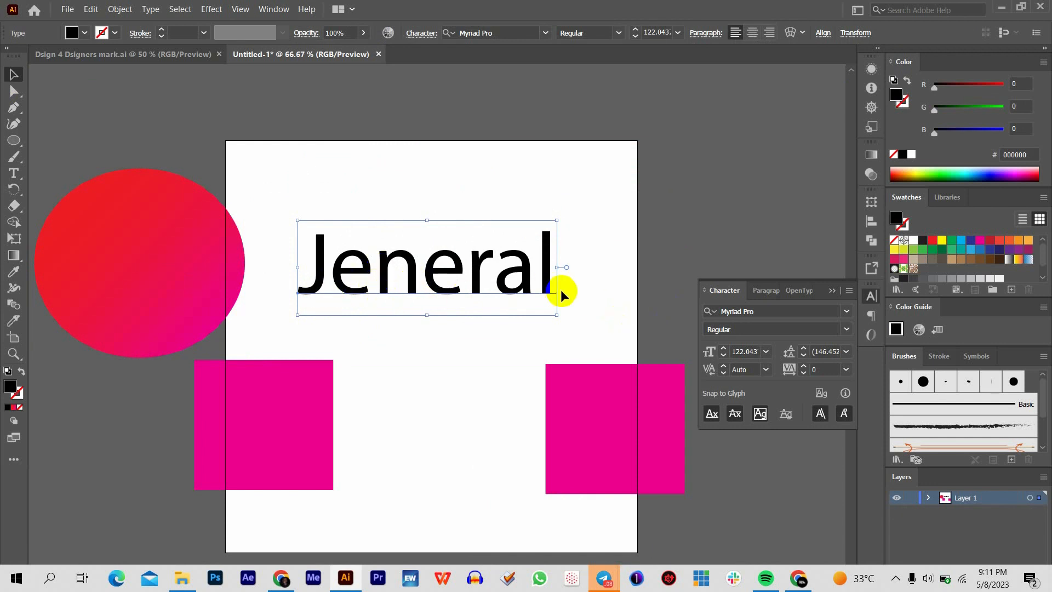
double_click(531, 260)
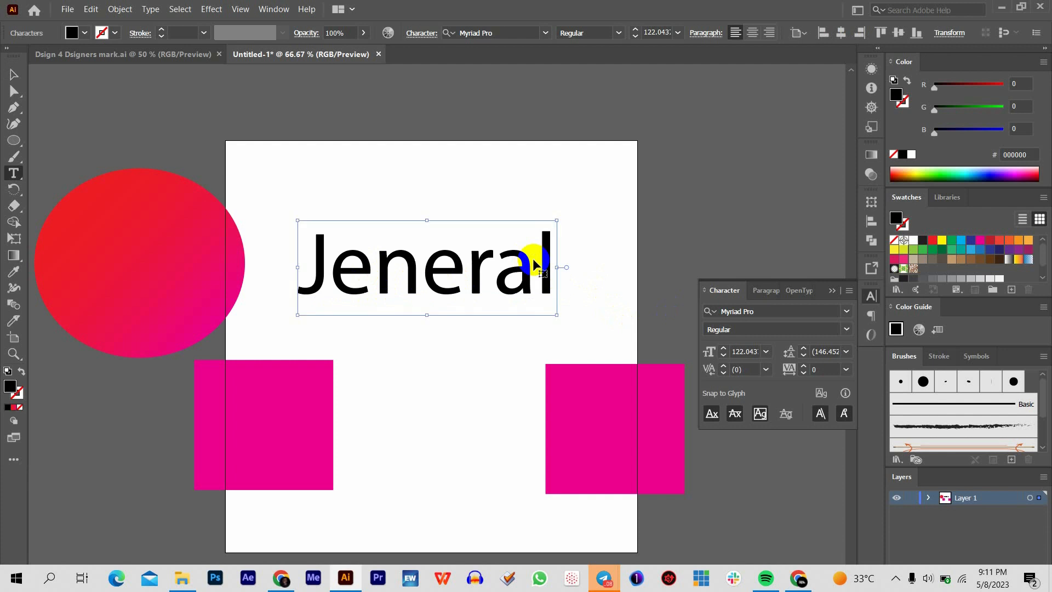
key(ctrl+a)
click(745, 369)
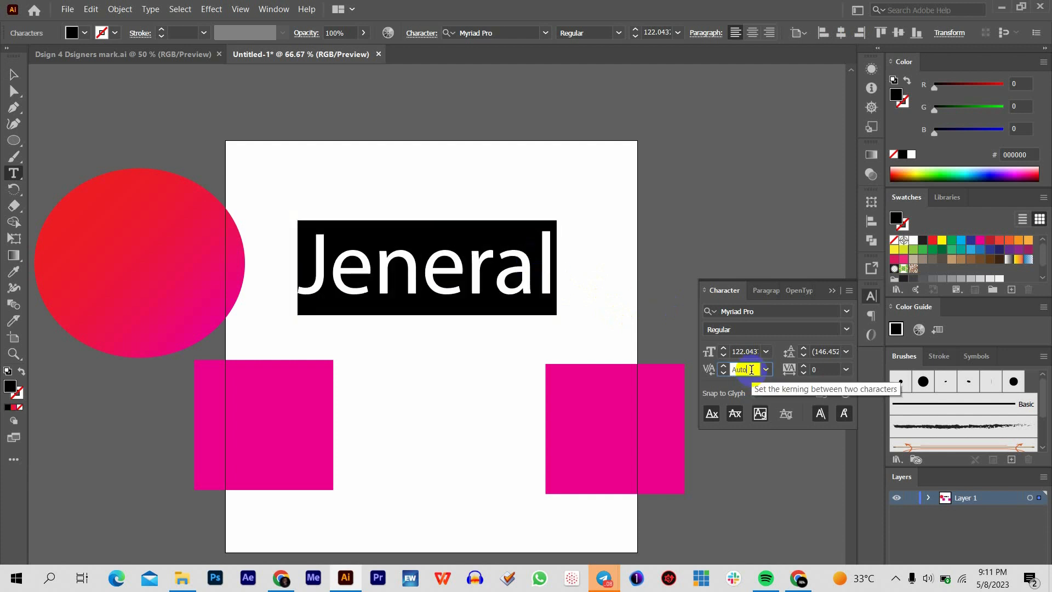
click(765, 369)
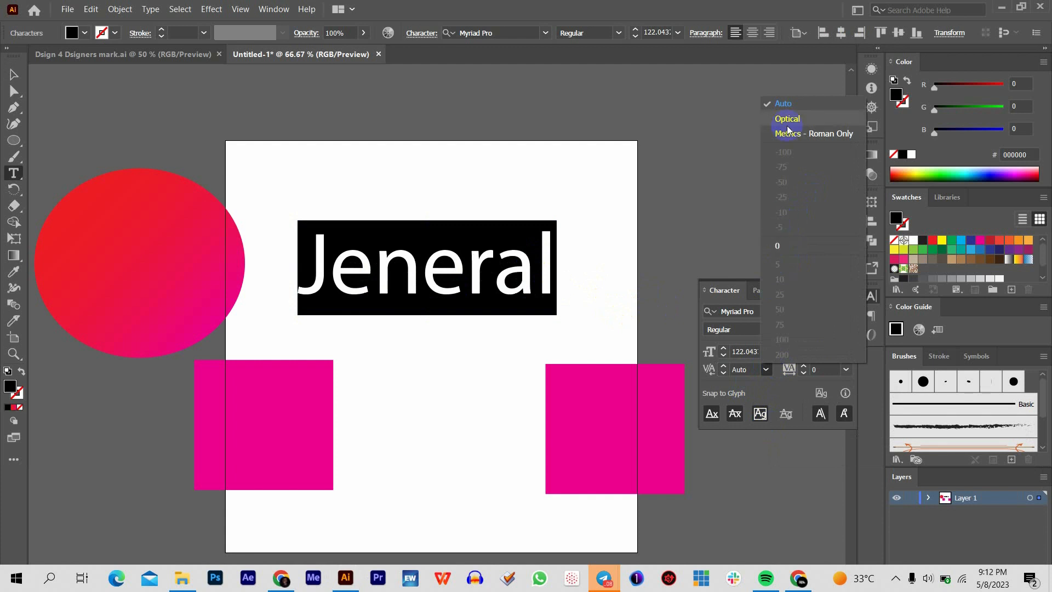
click(748, 367)
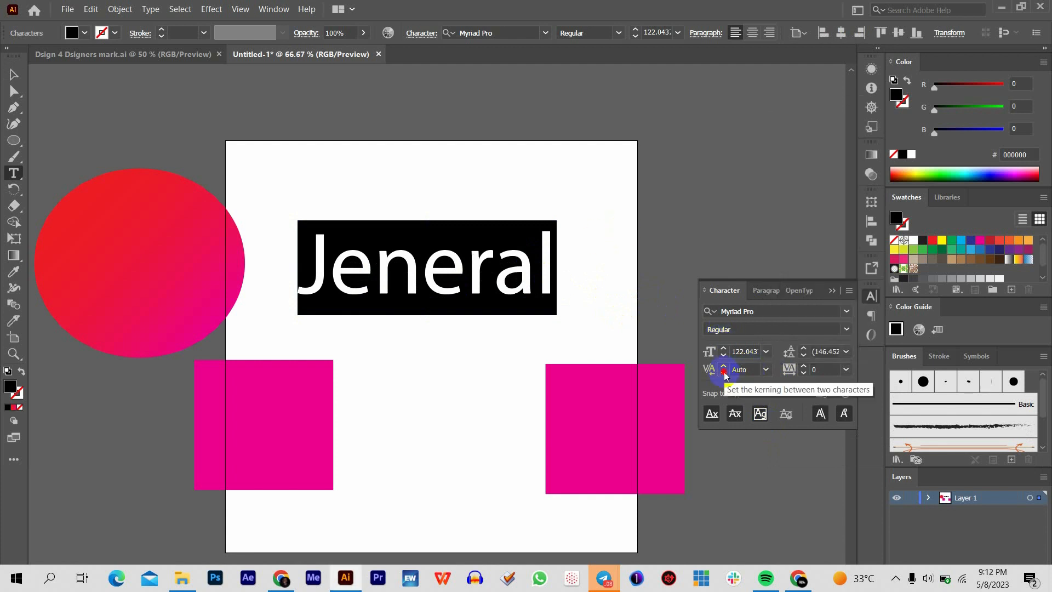
Try to set the kerning of the whole word "Jeneral" to 100.
double_click(752, 367)
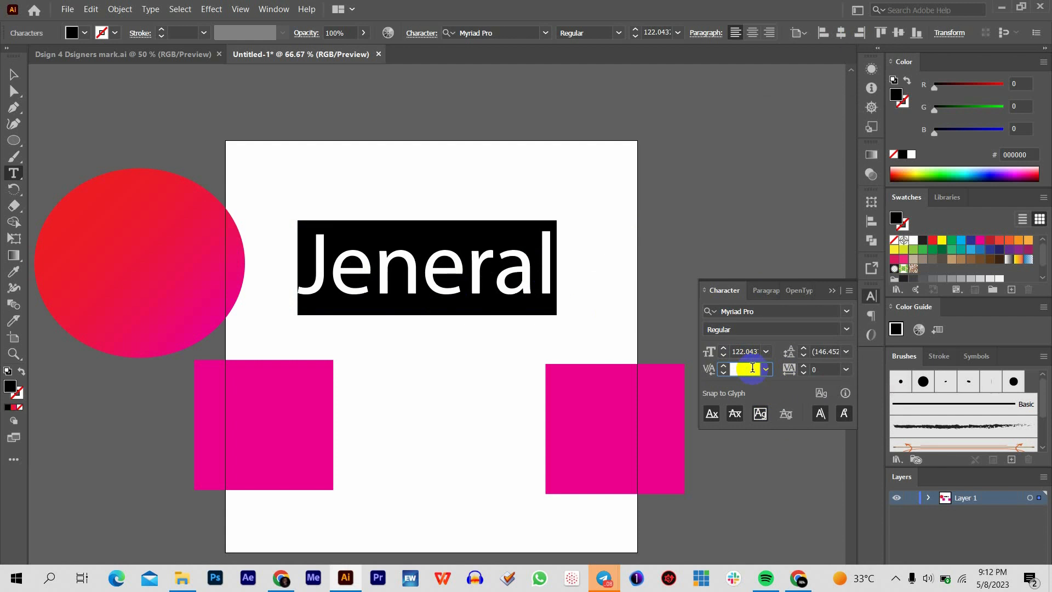
text(100)
key(Return)
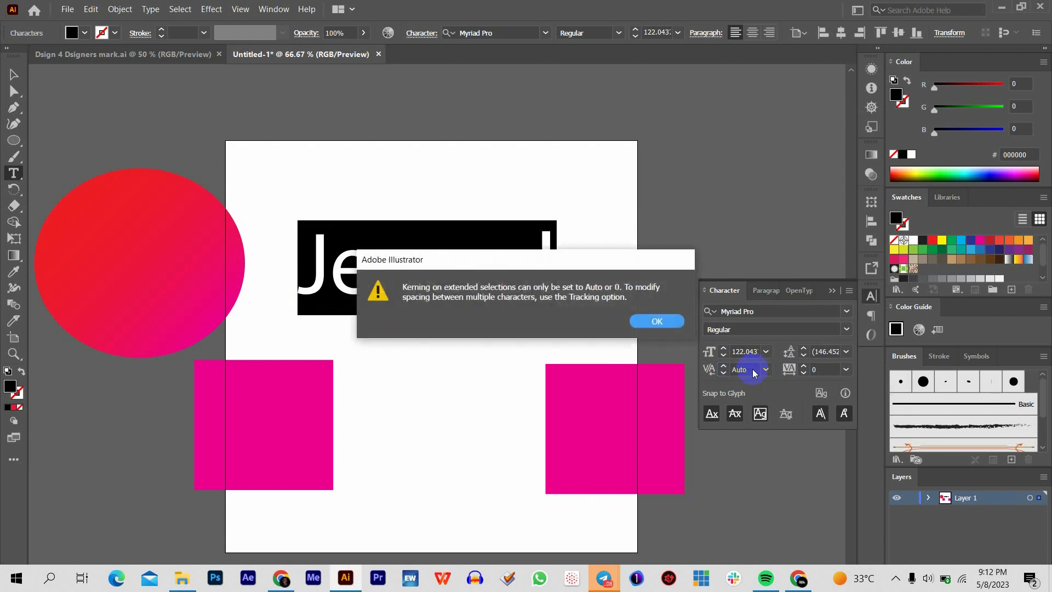
key(Return)
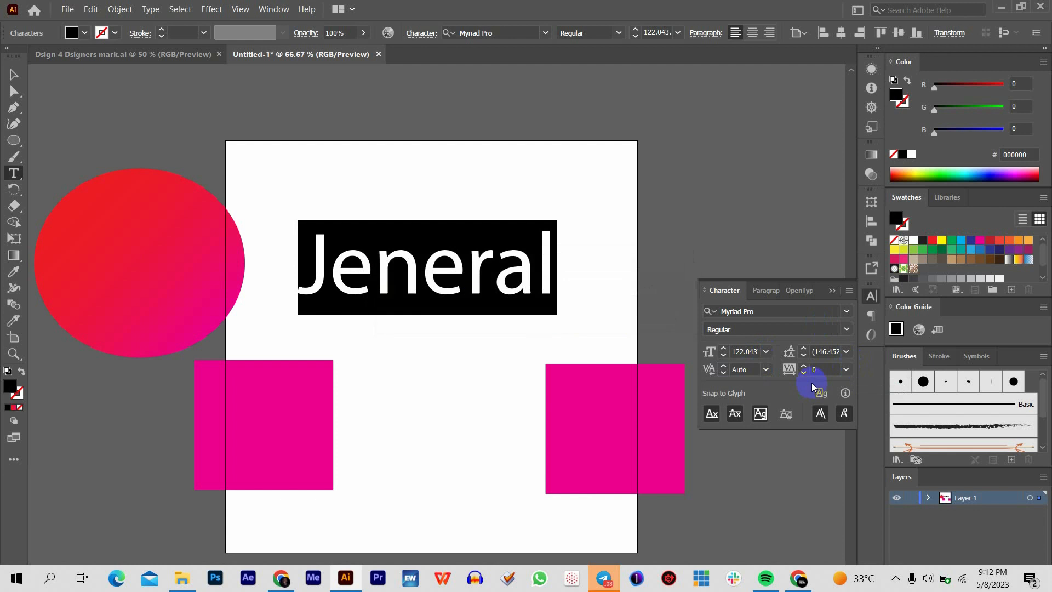
Set the tracking of the word "Jeneral" to -50.
click(821, 369)
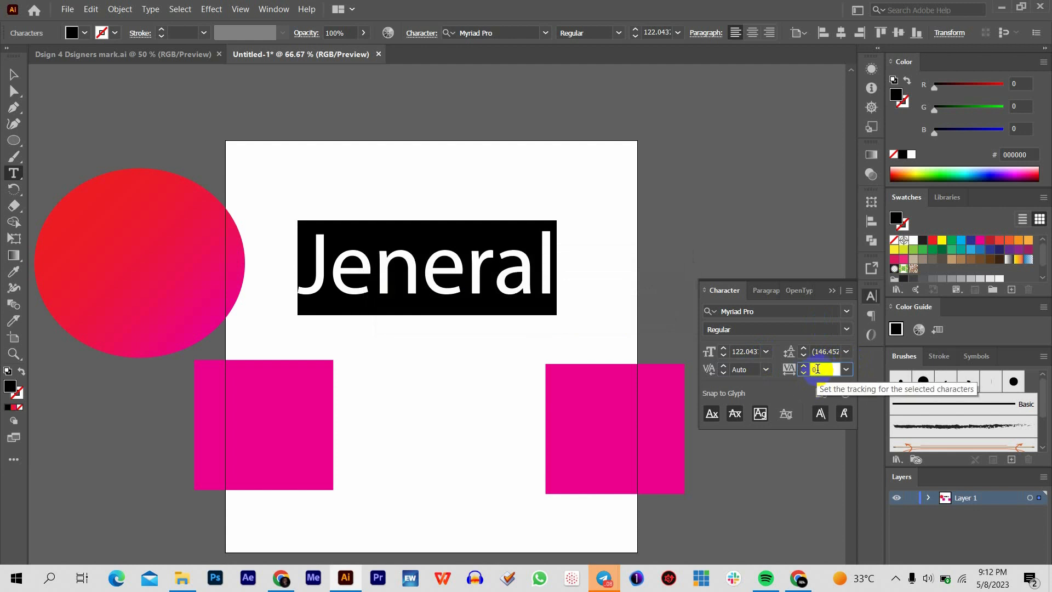
text(-50)
key(Return)
Try a tracking of -100 on the word "Jeneral" and undo that change.
click(817, 370)
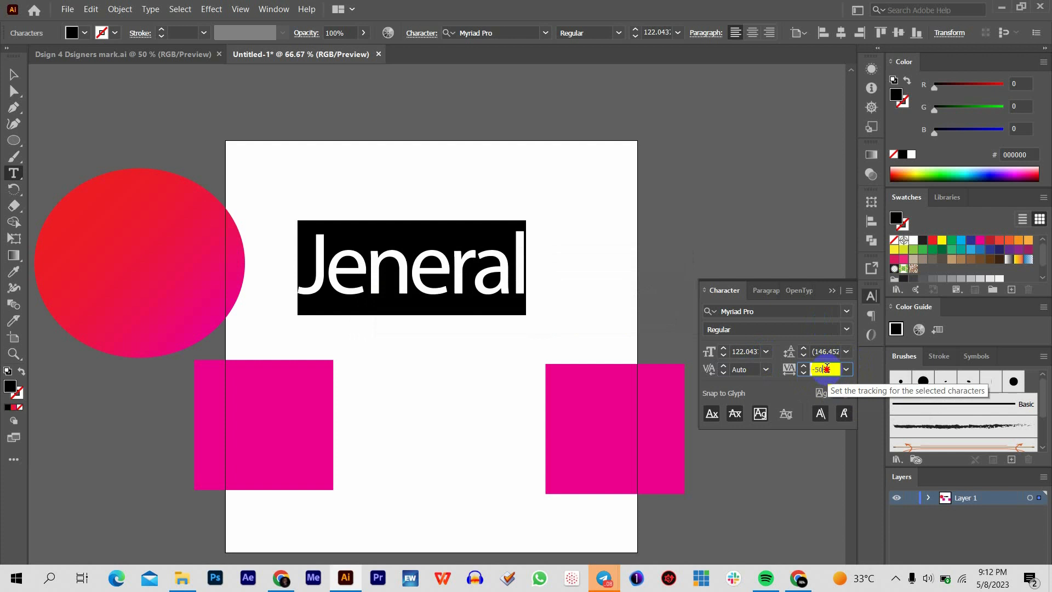
text(-)
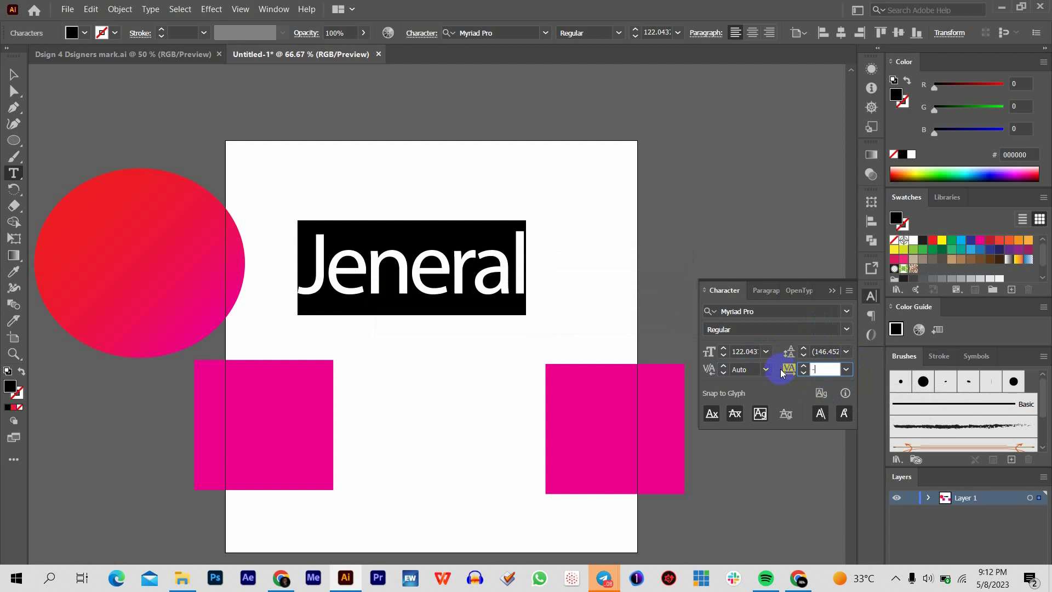
key(Return)
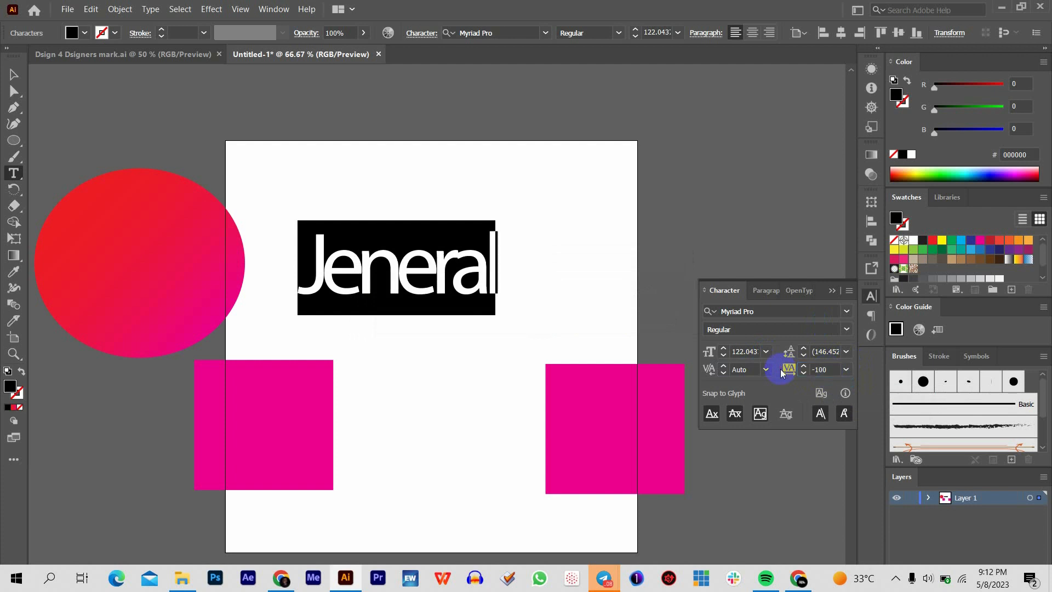
key(ctrl+z)
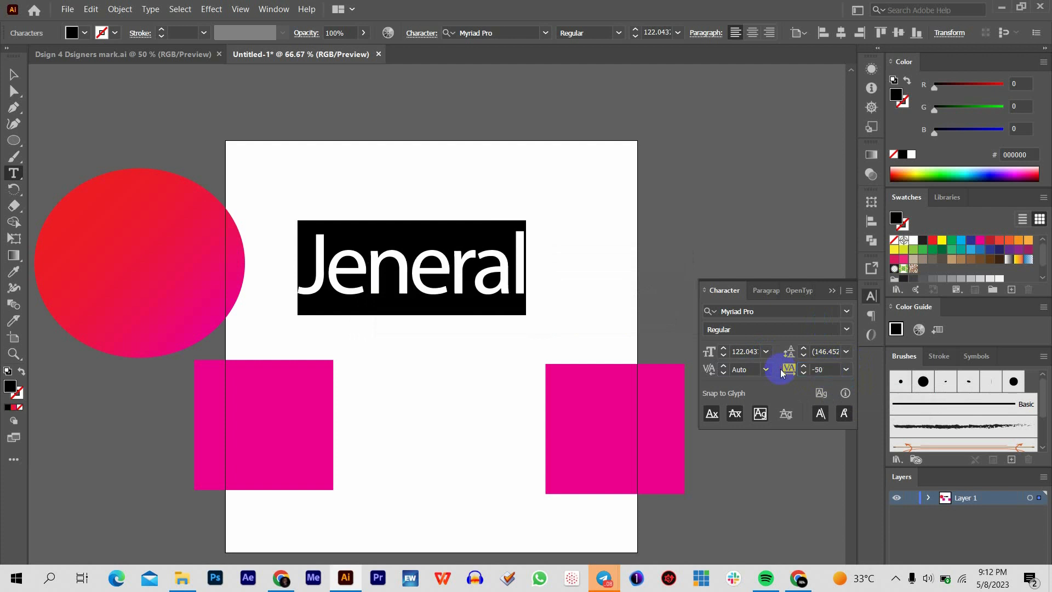
Add the word "Icon" as a second line under "Jeneral" and move the text block slightly up and to the right.
drag(831, 350, 846, 355)
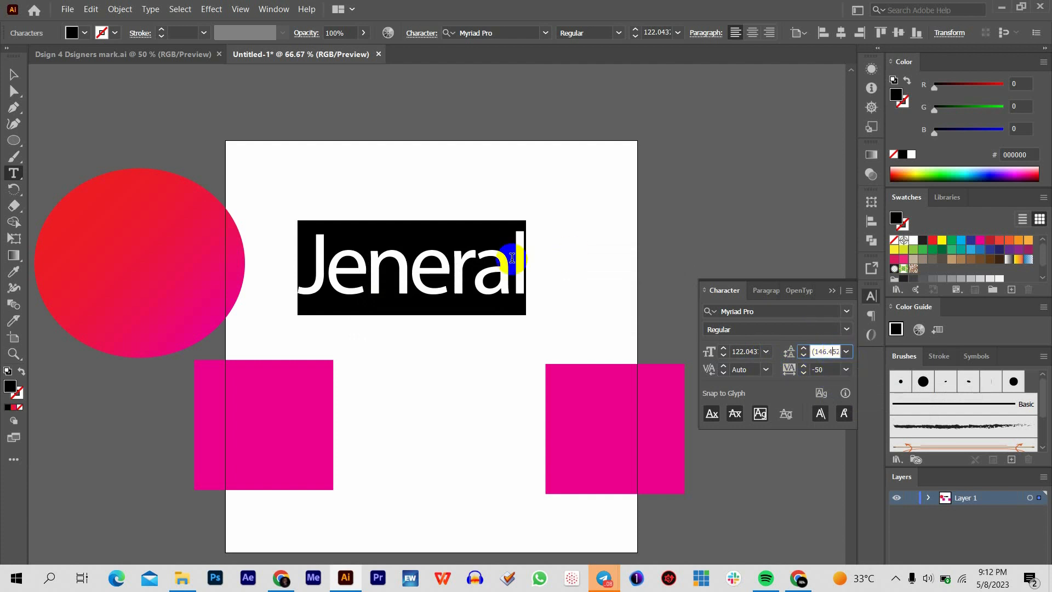
click(523, 252)
key(Return)
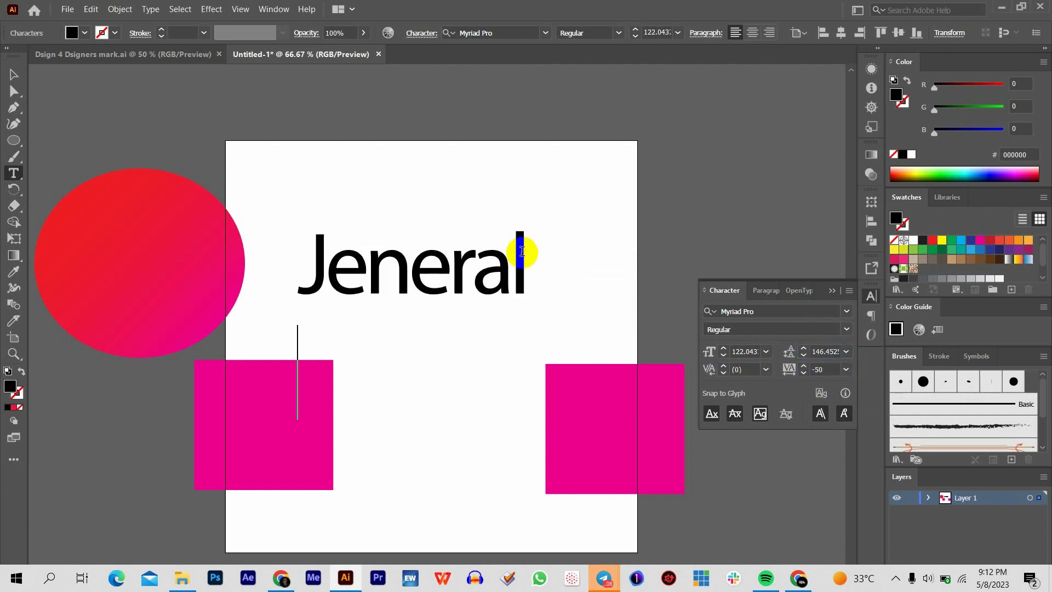
text(Icon)
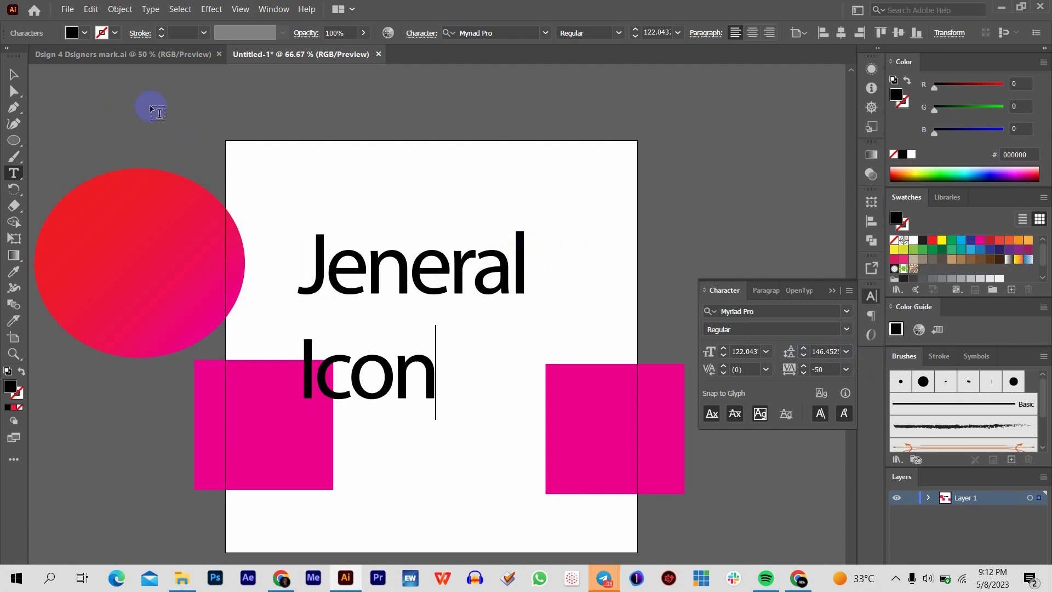
click(13, 74)
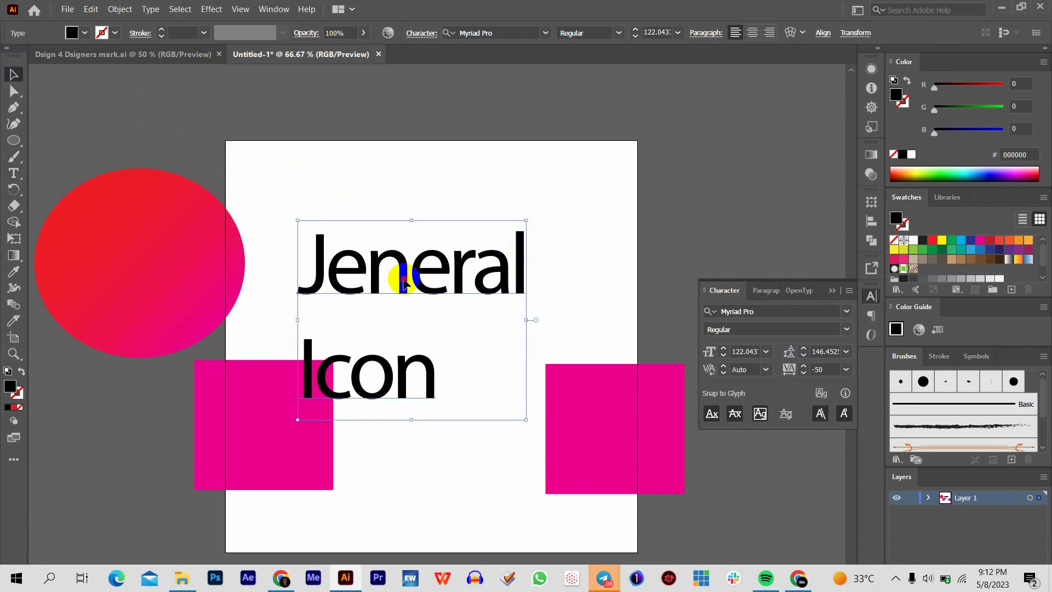
drag(399, 277, 438, 242)
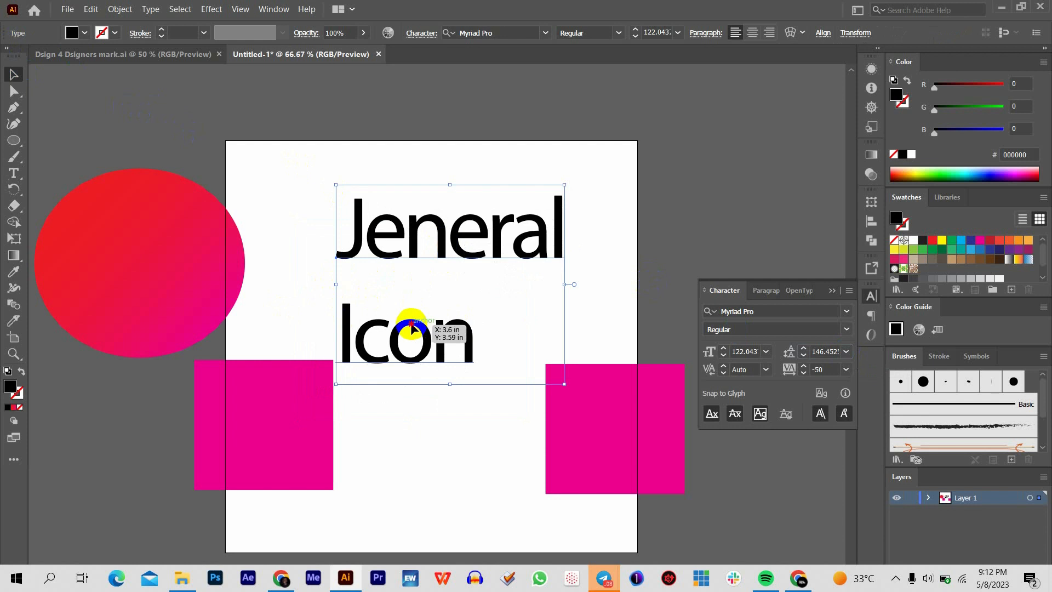
Set the leading of the whole "Jeneral Icon" text to 80 pt and deselect it.
double_click(451, 337)
key(ctrl+a)
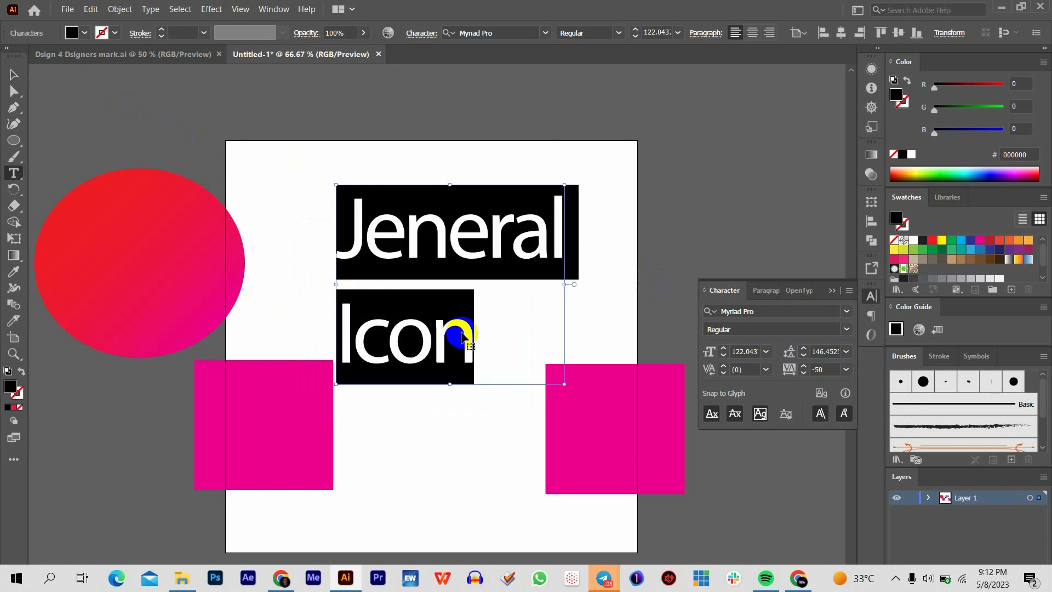
click(846, 352)
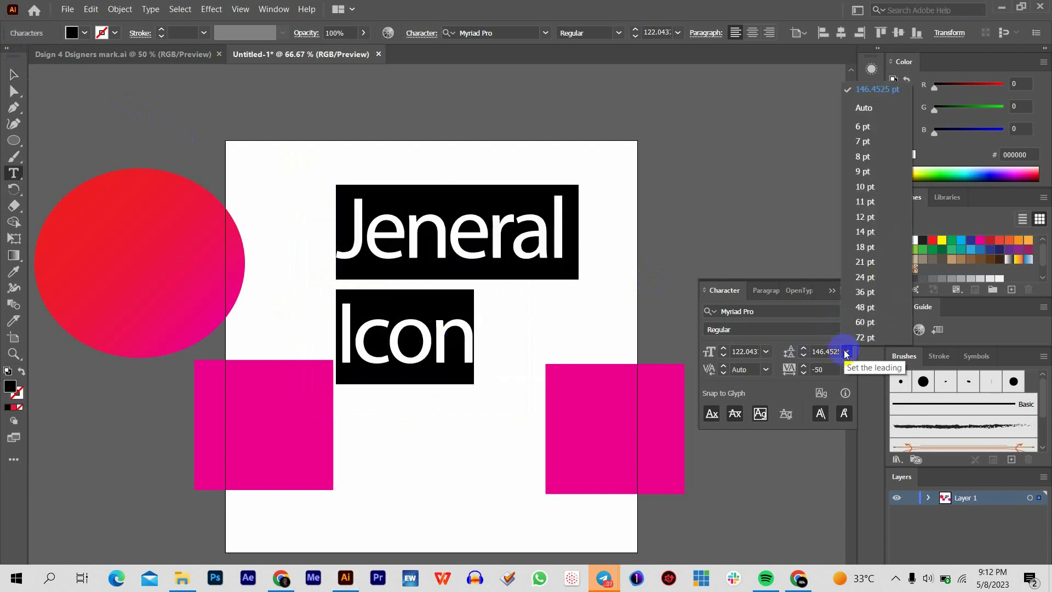
click(834, 352)
double_click(834, 352)
text(80)
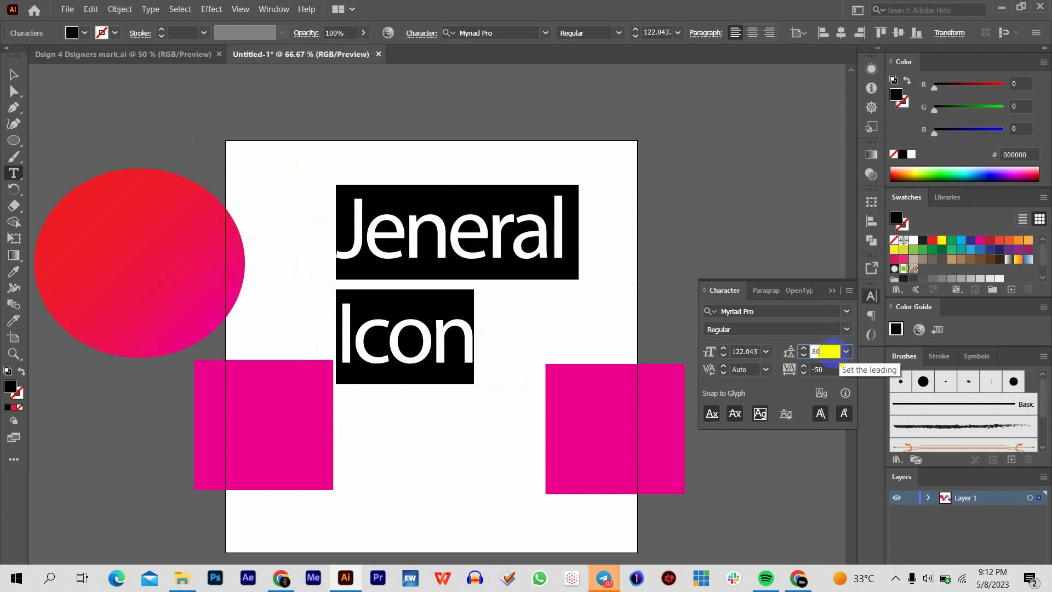
key(Return)
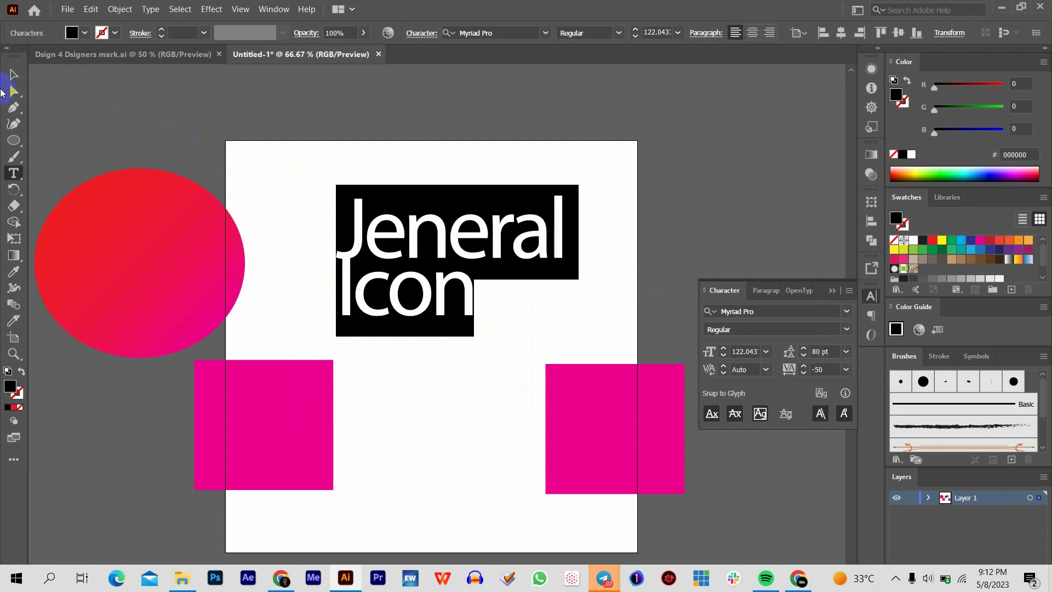
key(Escape)
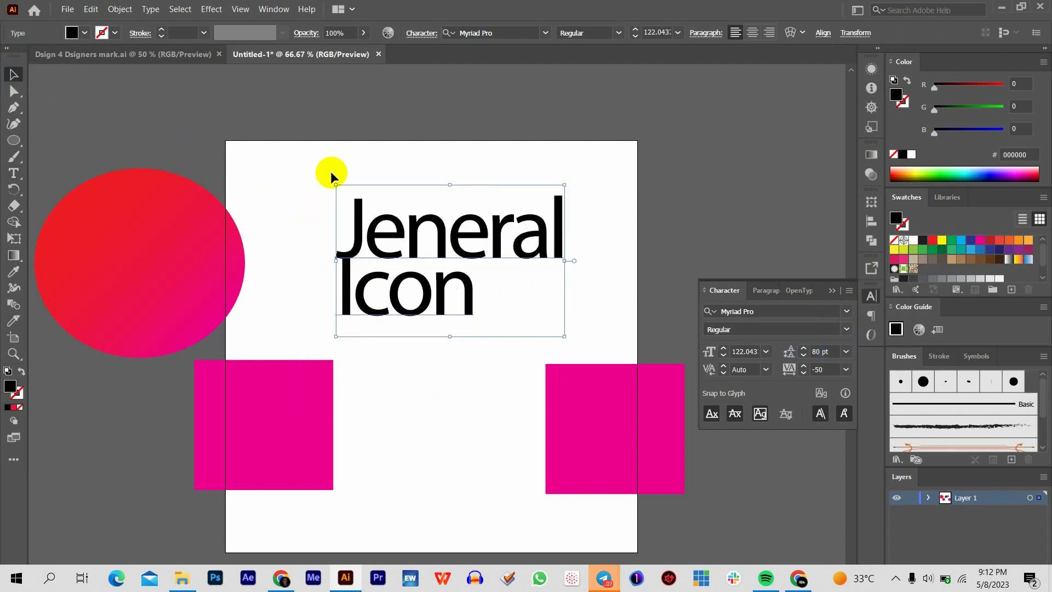
click(482, 360)
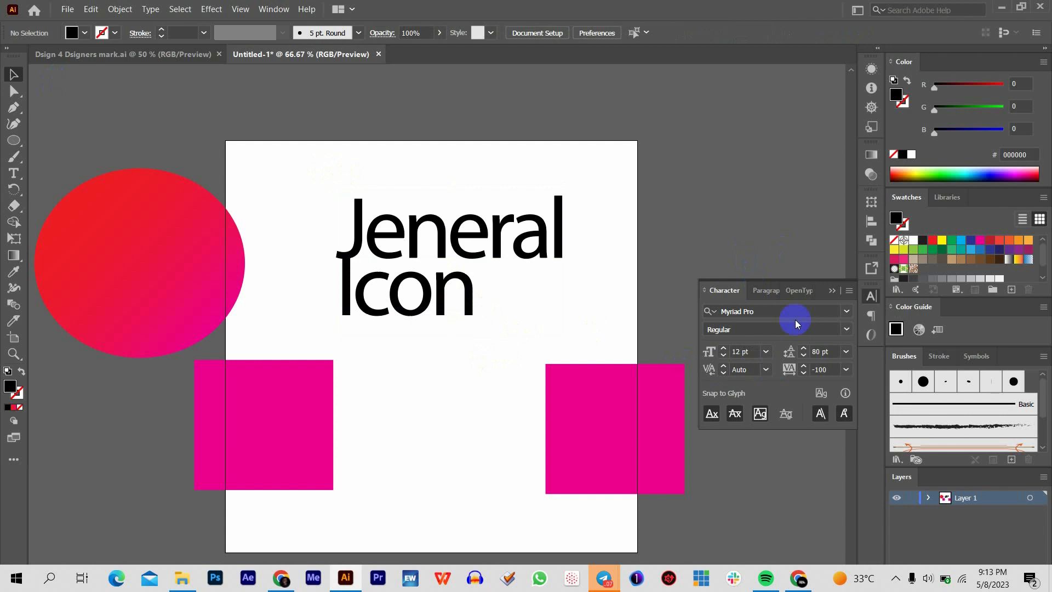
Move the gradient circle and both pink squares off the artboard, and place the "Jeneral Icon" text near the artboard's middle.
key(ctrl+minus)
key(ctrl+minus)
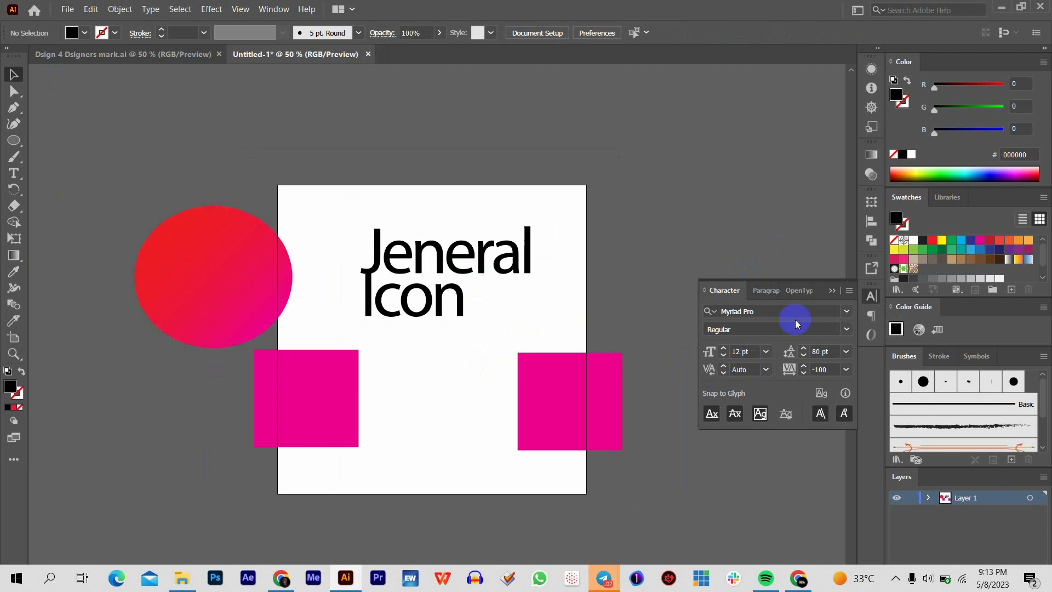
drag(289, 307, 181, 294)
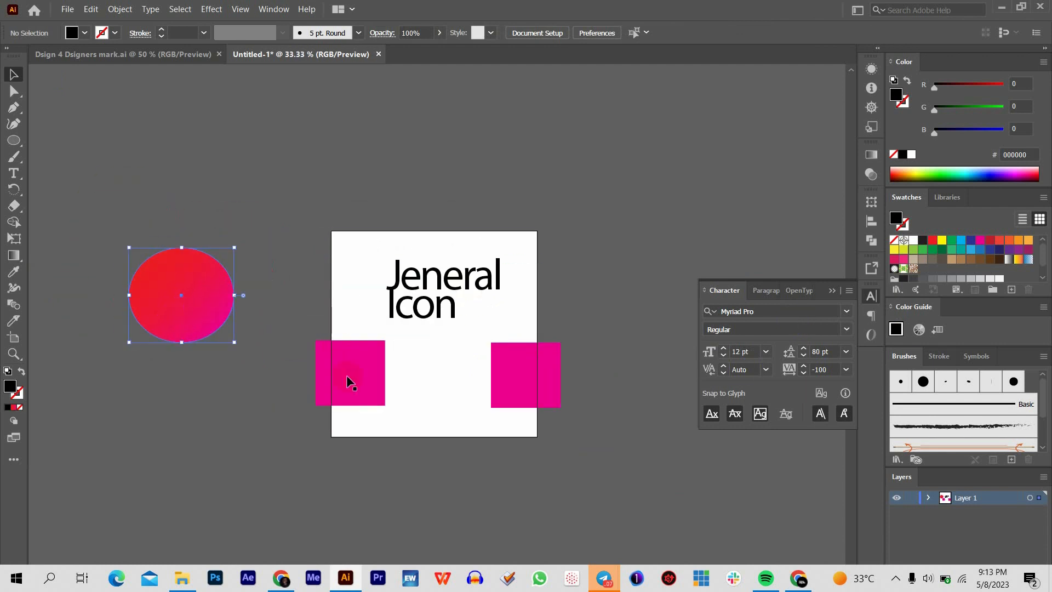
drag(347, 380, 244, 177)
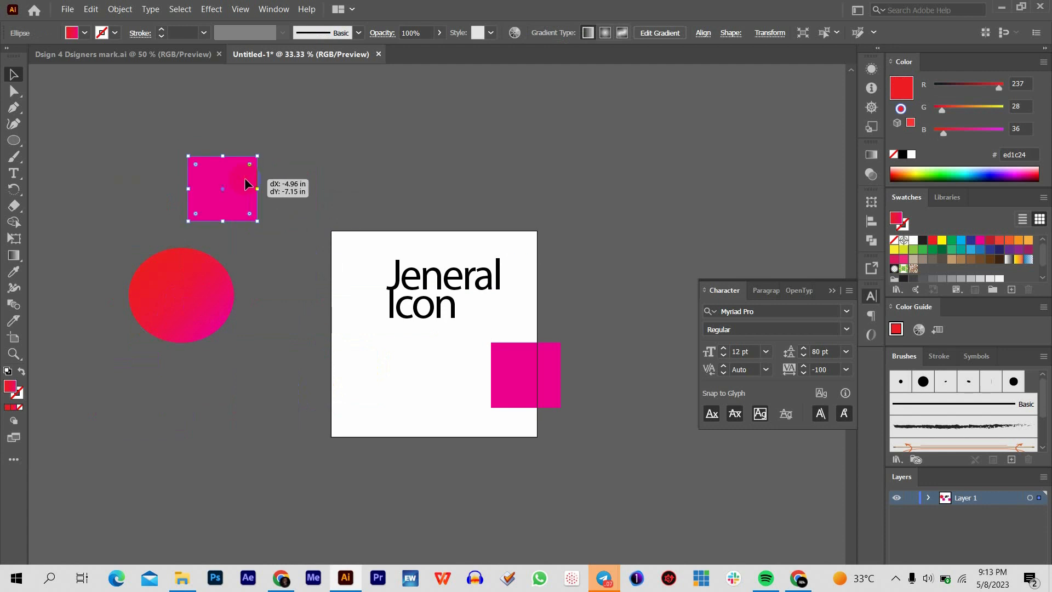
key(ctrl+plus)
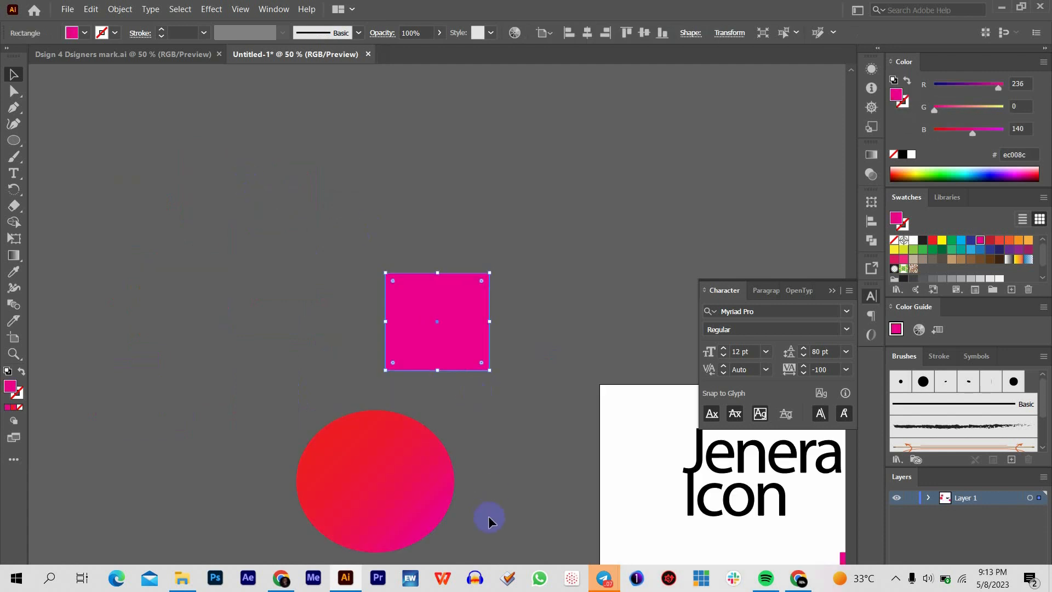
click(718, 497)
drag(718, 497, 450, 331)
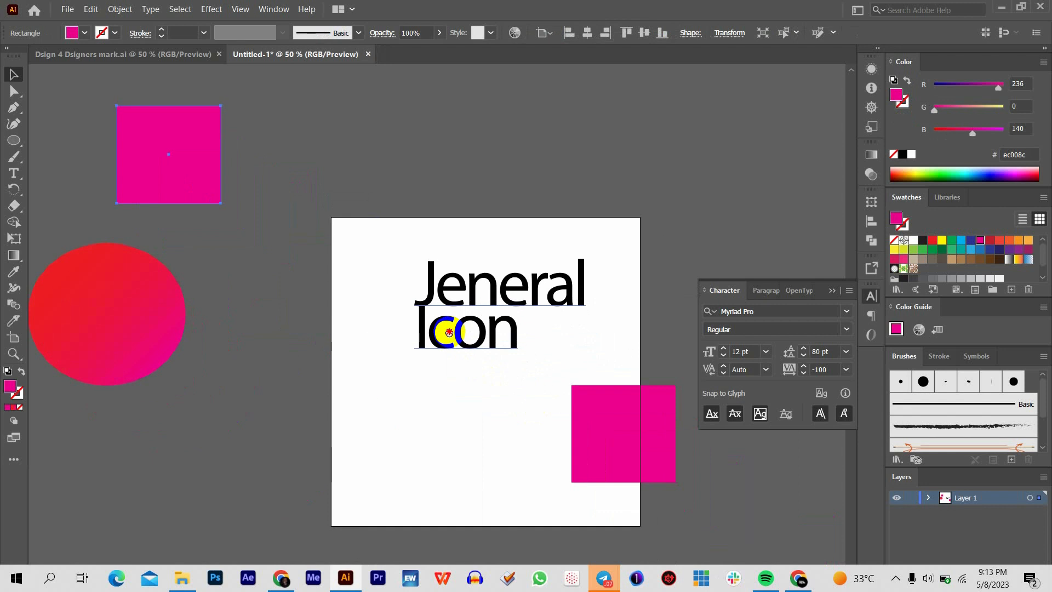
drag(630, 455, 719, 174)
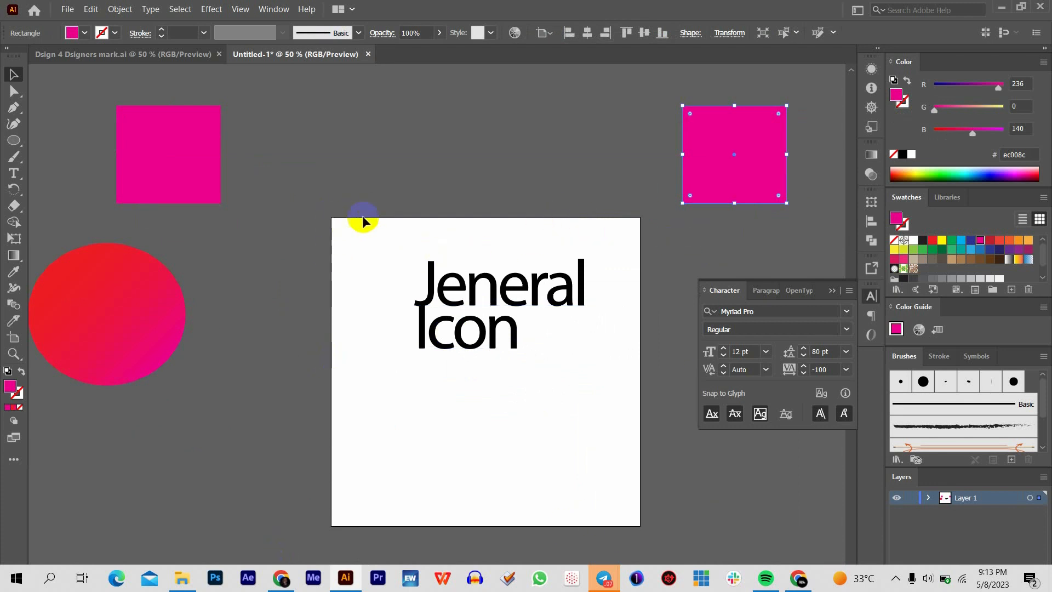
drag(515, 310, 501, 353)
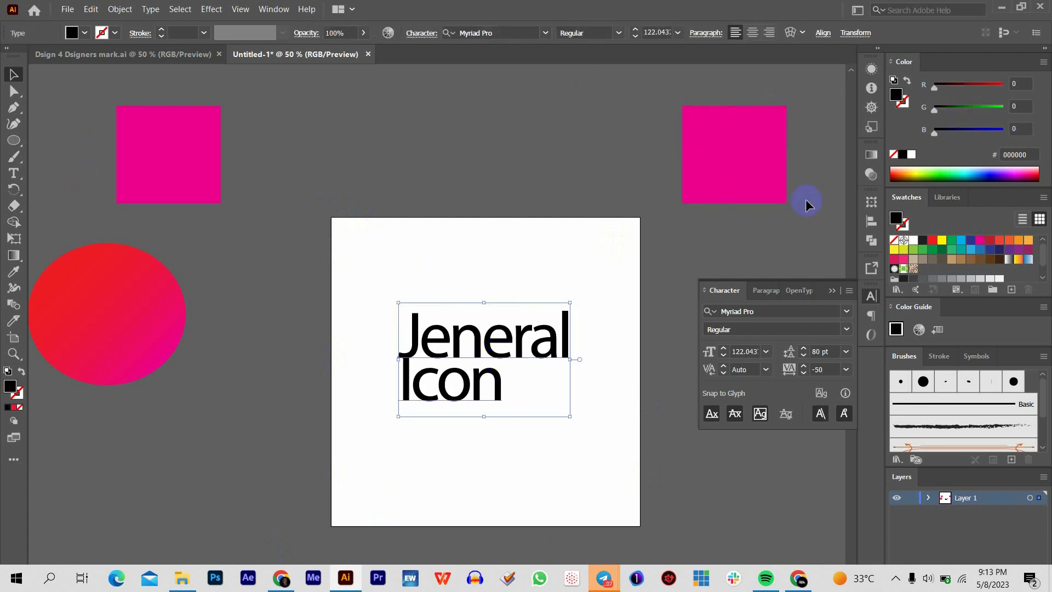
mouse_move(523, 348)
mouse_down()
mouse_move(510, 320)
mouse_move(529, 382)
mouse_move(537, 356)
mouse_up()
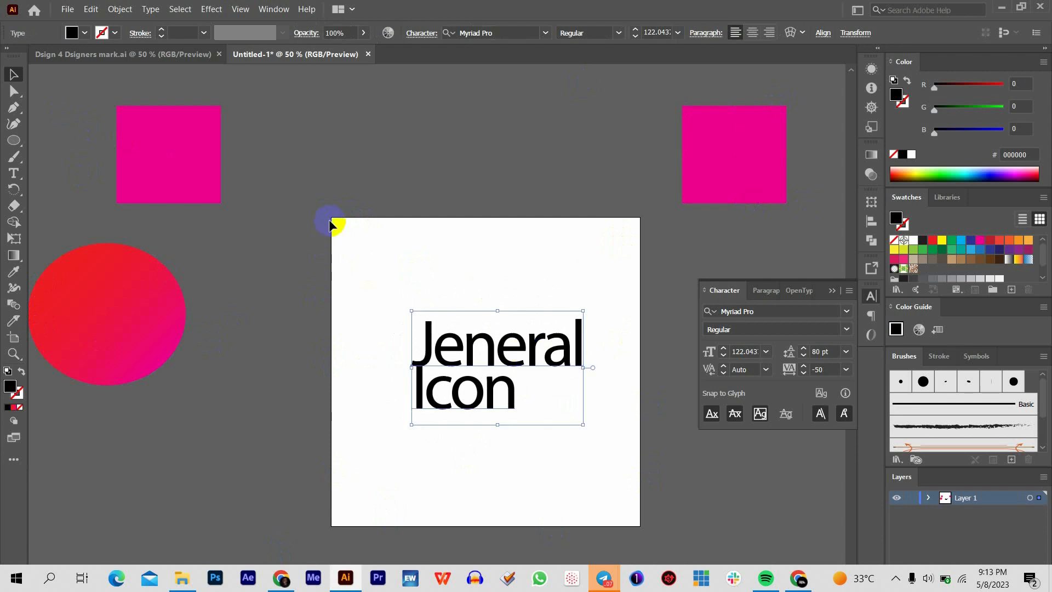
Examine the tightly spaced lettering in the Dsign 4 Dsigners mark.ai logos and return to the untitled document.
click(175, 54)
drag(246, 234, 994, 264)
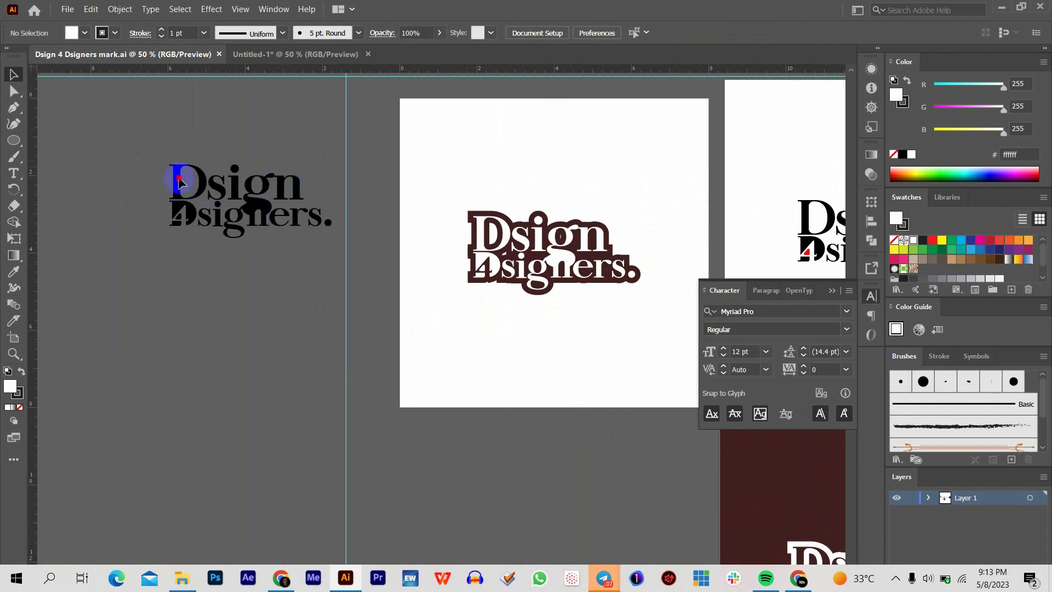
drag(163, 159, 331, 244)
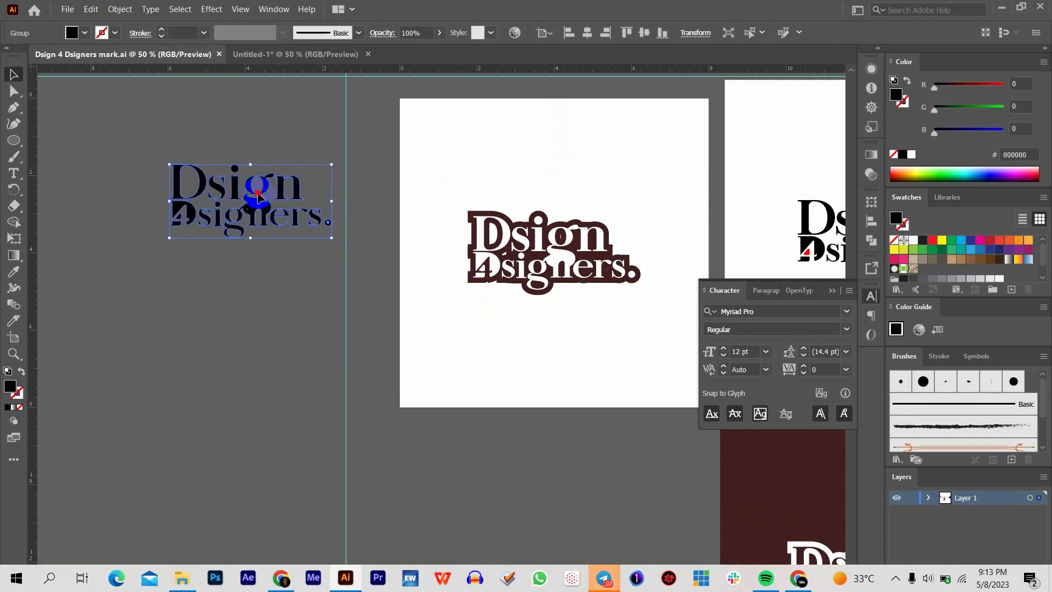
click(280, 304)
drag(571, 201, 332, 205)
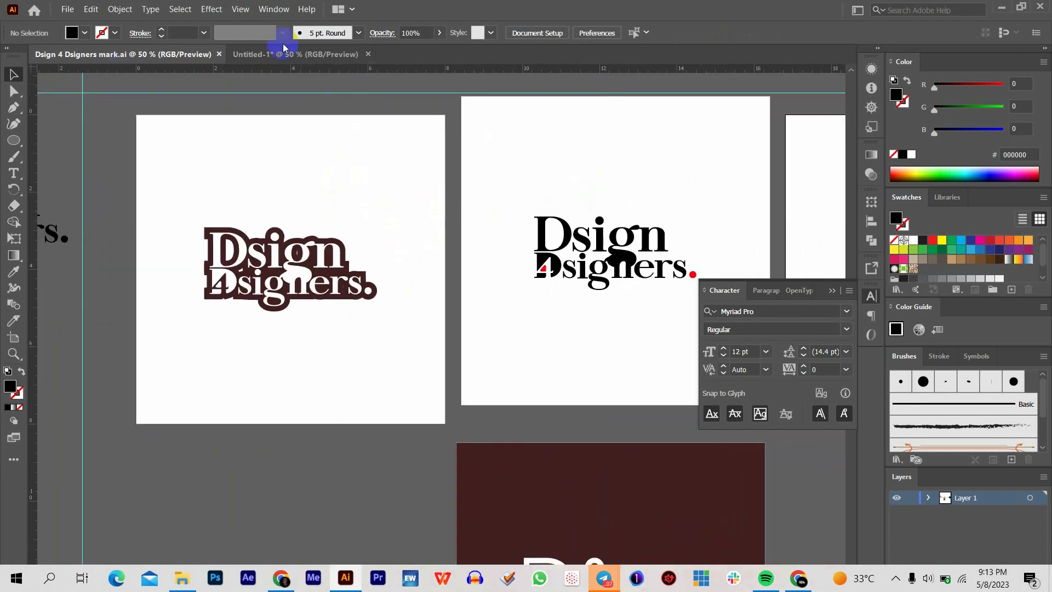
click(285, 53)
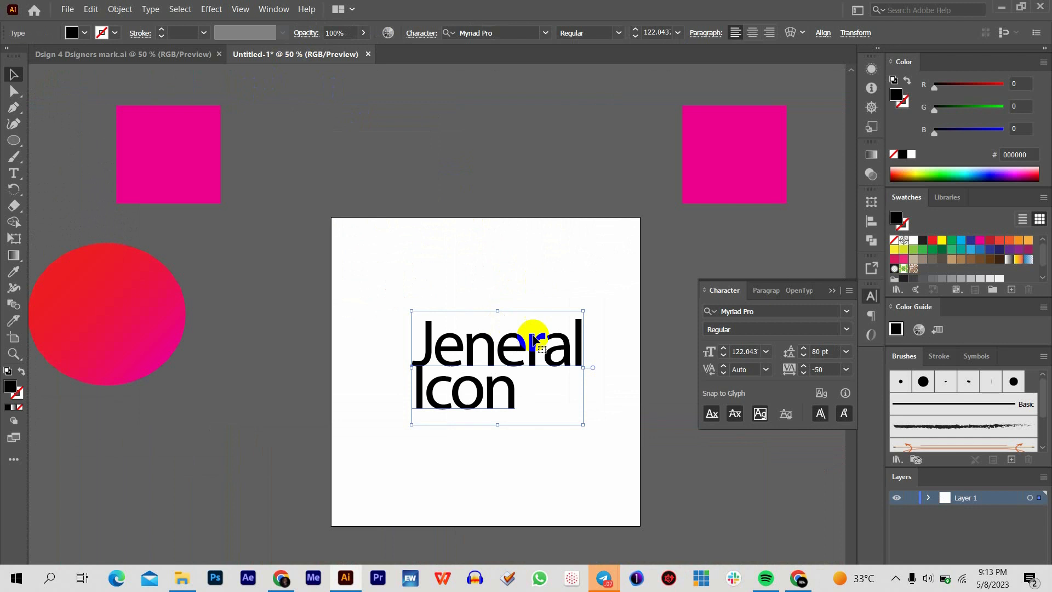
drag(550, 364, 538, 352)
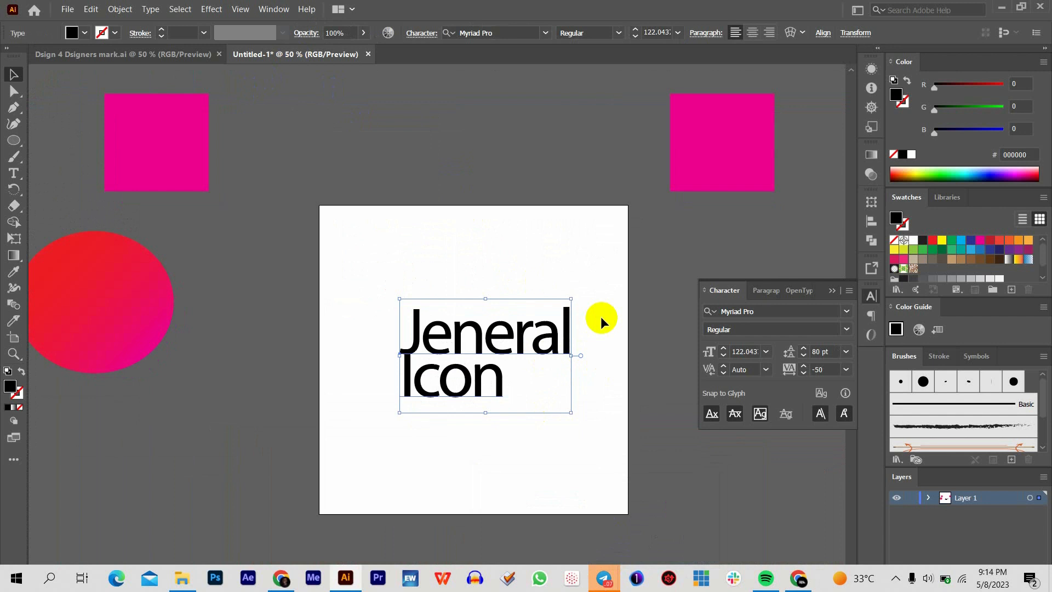
Switch to Telegram to check the Dsign4Dsigners group's live call, returning to the Illustrator document after each check.
mouse_move(602, 574)
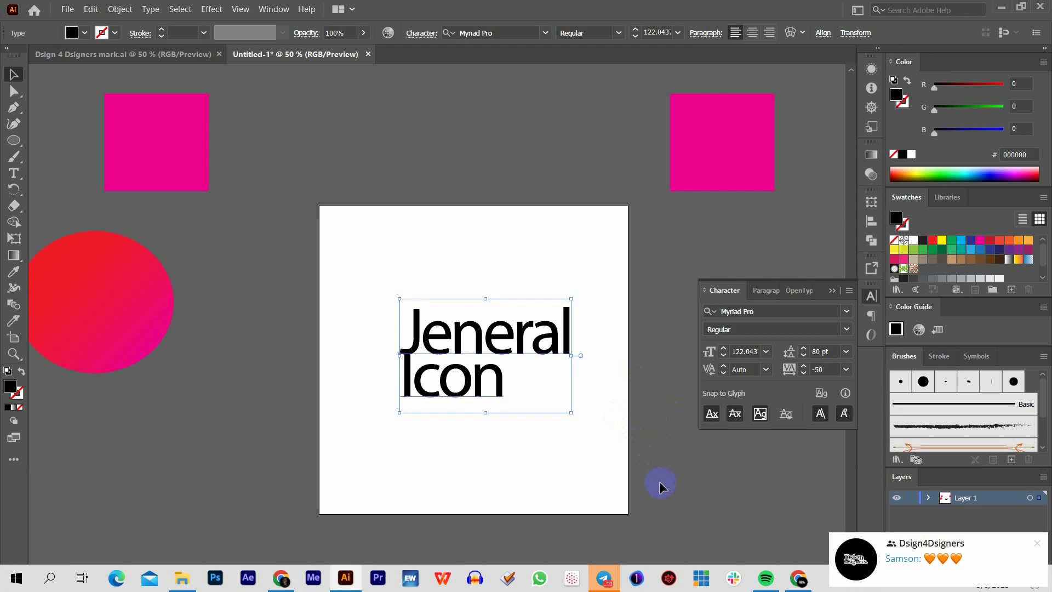
mouse_move(604, 585)
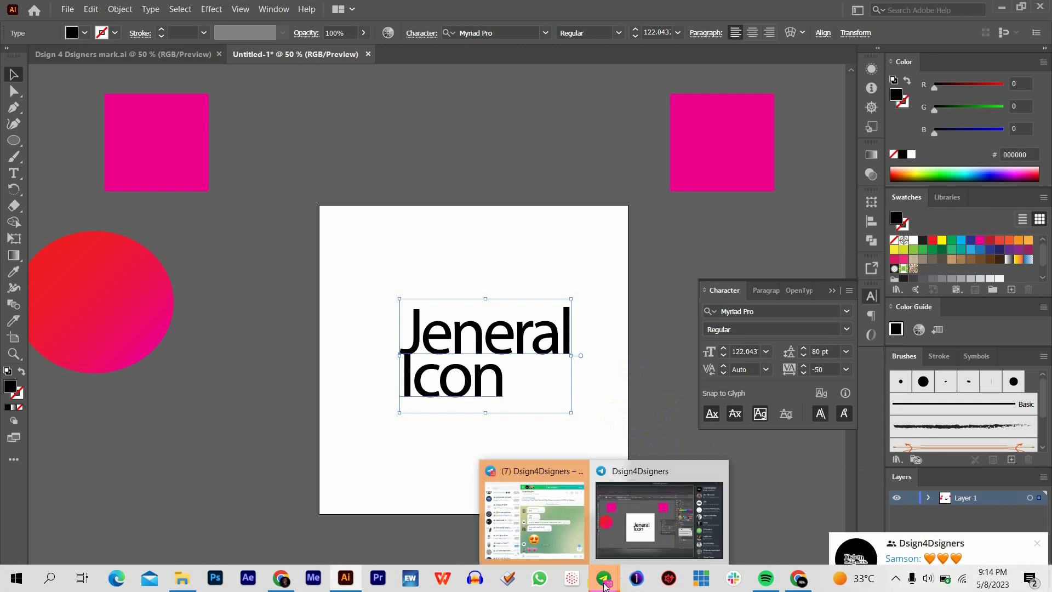
click(565, 513)
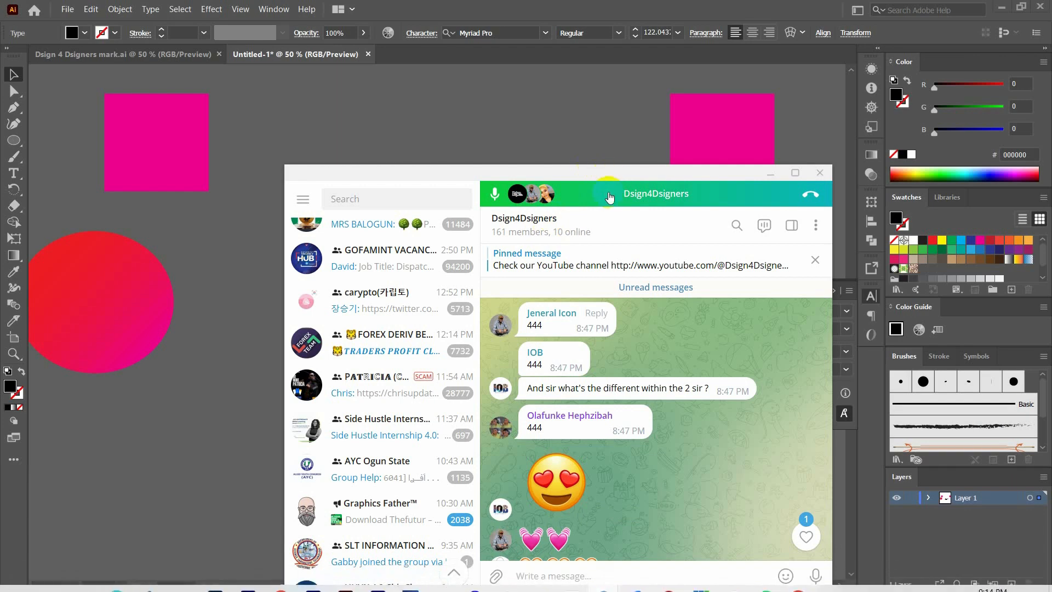
click(607, 194)
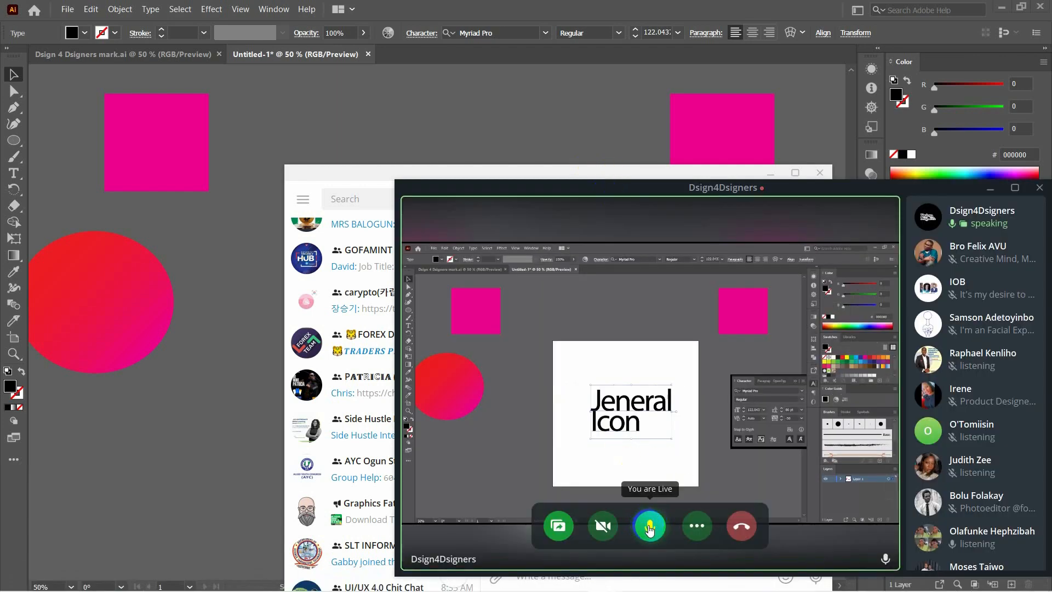
click(542, 82)
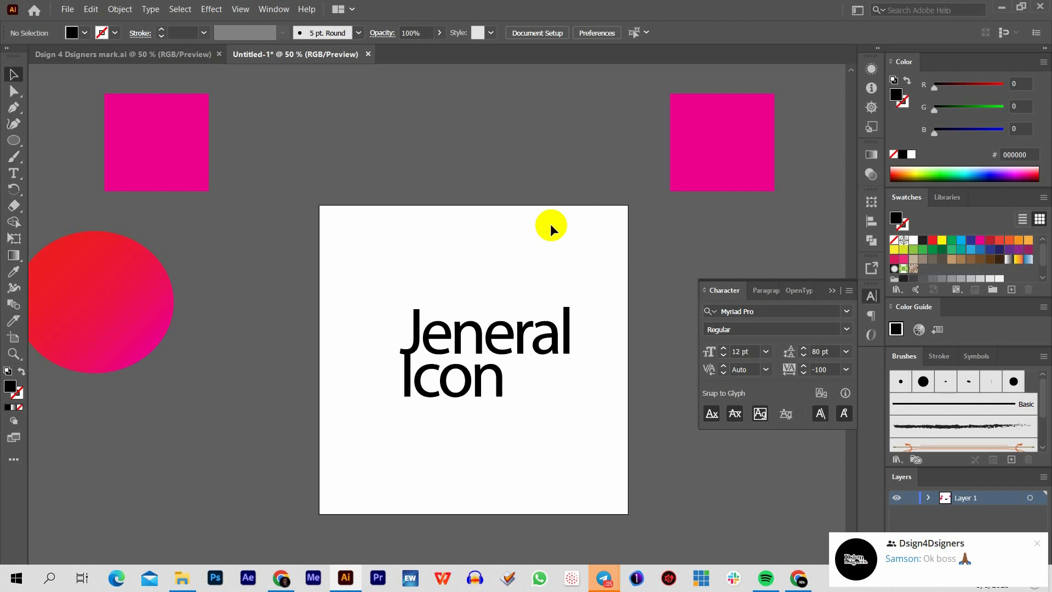
mouse_move(604, 579)
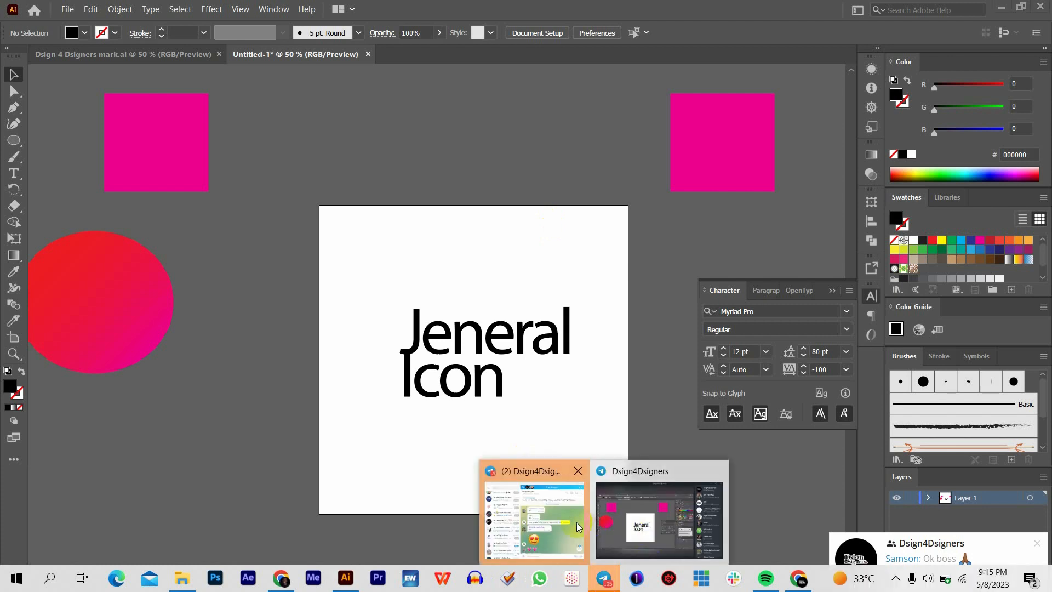
click(578, 527)
click(606, 203)
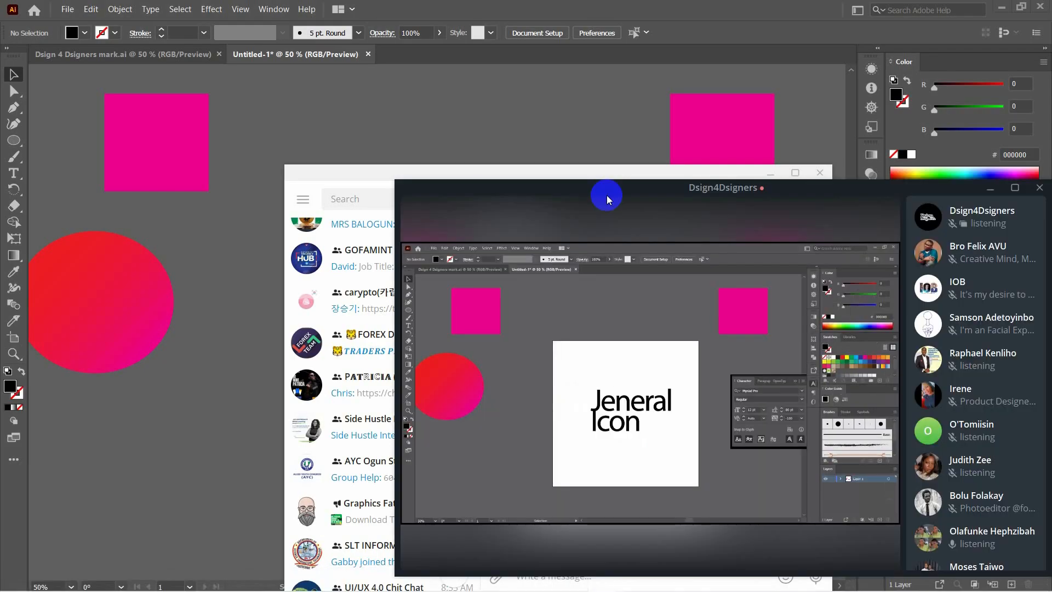
click(580, 93)
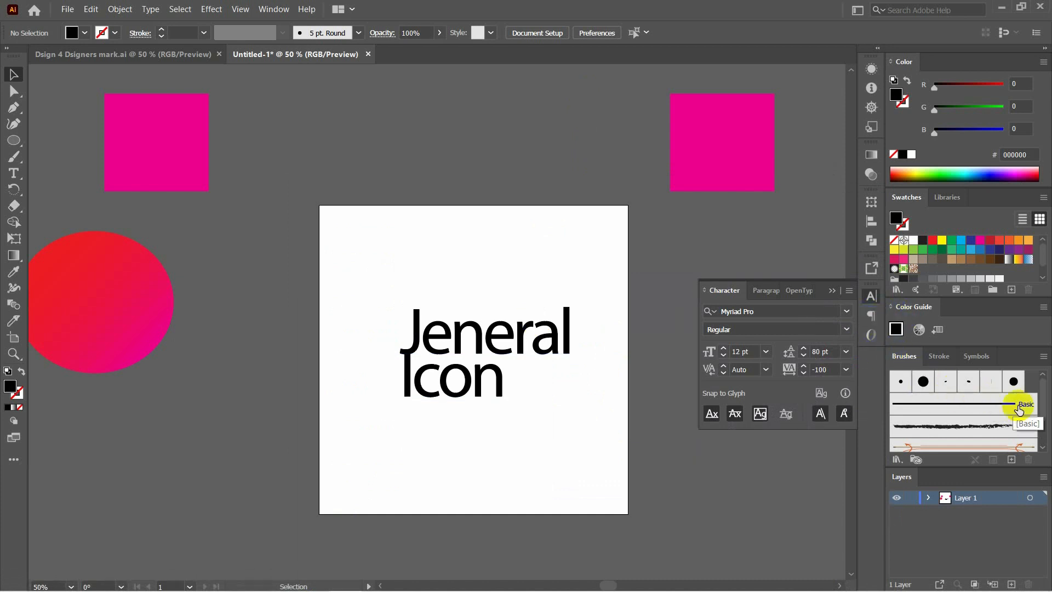
mouse_move(1043, 399)
mouse_down()
mouse_move(1043, 434)
mouse_move(1041, 398)
mouse_up()
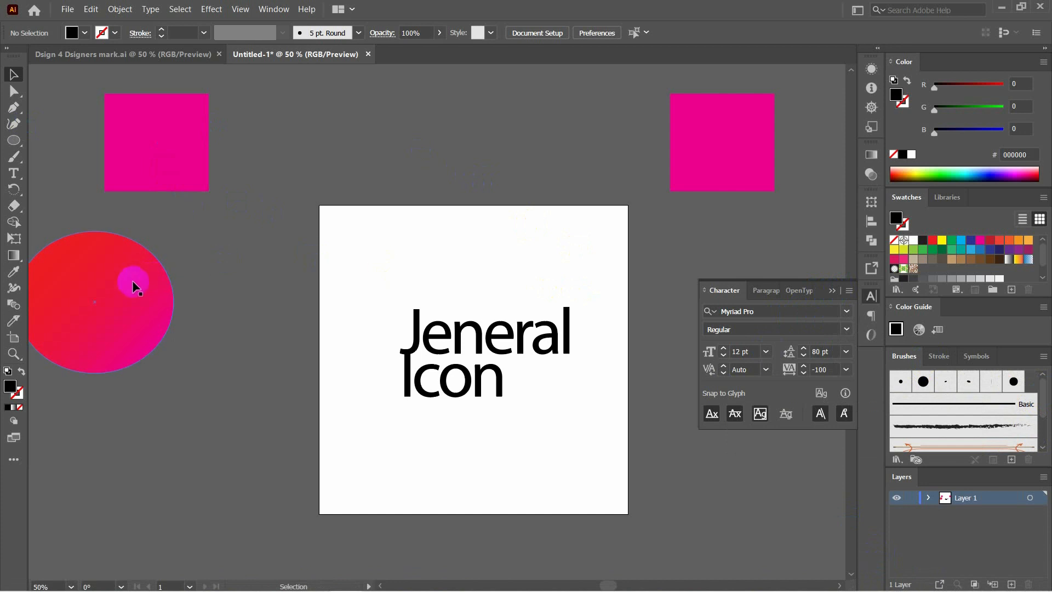
Move the gradient circle onto the artboard's upper edge and one pink square onto its upper-left corner.
drag(132, 285, 502, 186)
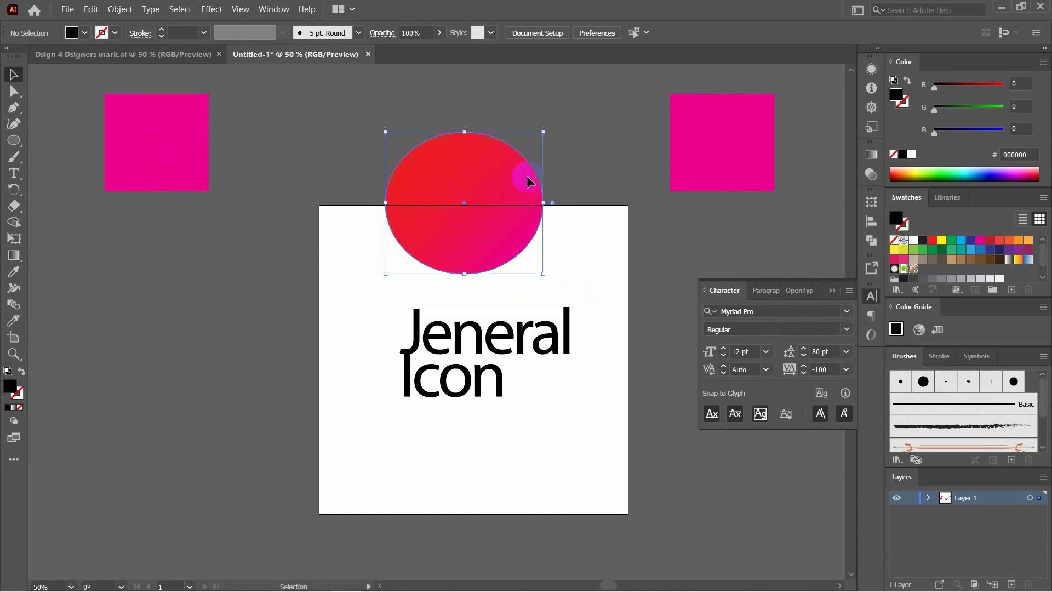
drag(188, 149, 331, 196)
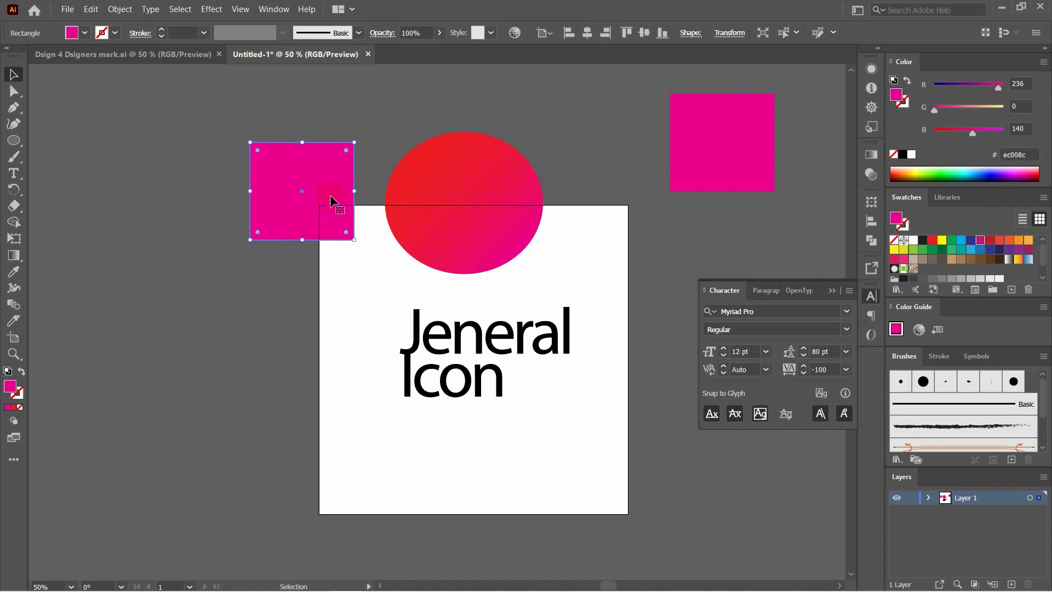
click(198, 195)
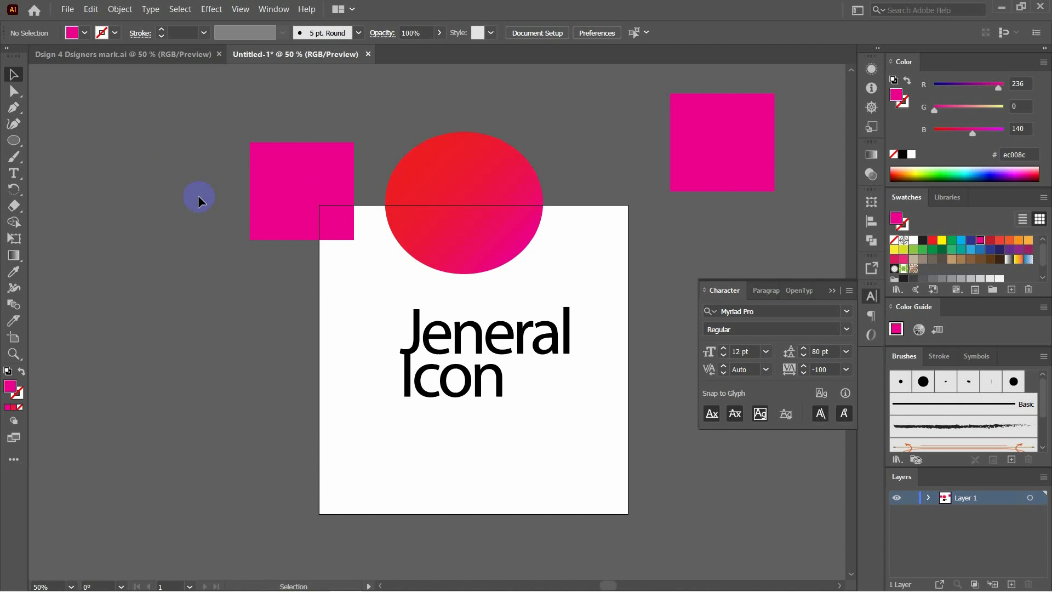
Activate the Direct Selection tool.
click(13, 91)
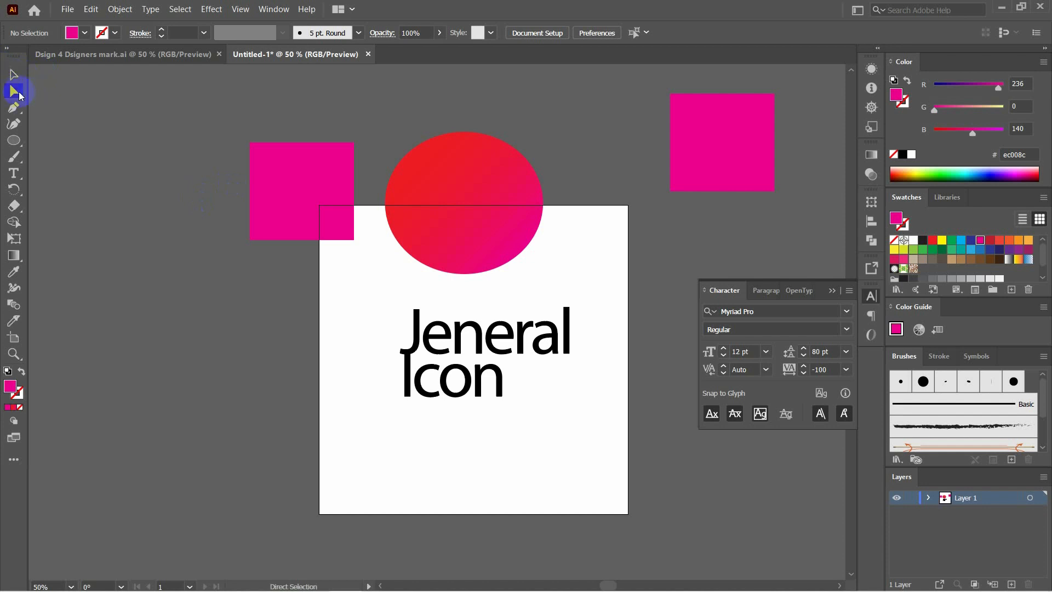
Move the gradient circle and the overlapping magenta square off the artboard's upper-left corner, with the square over the circle's lower half.
click(20, 76)
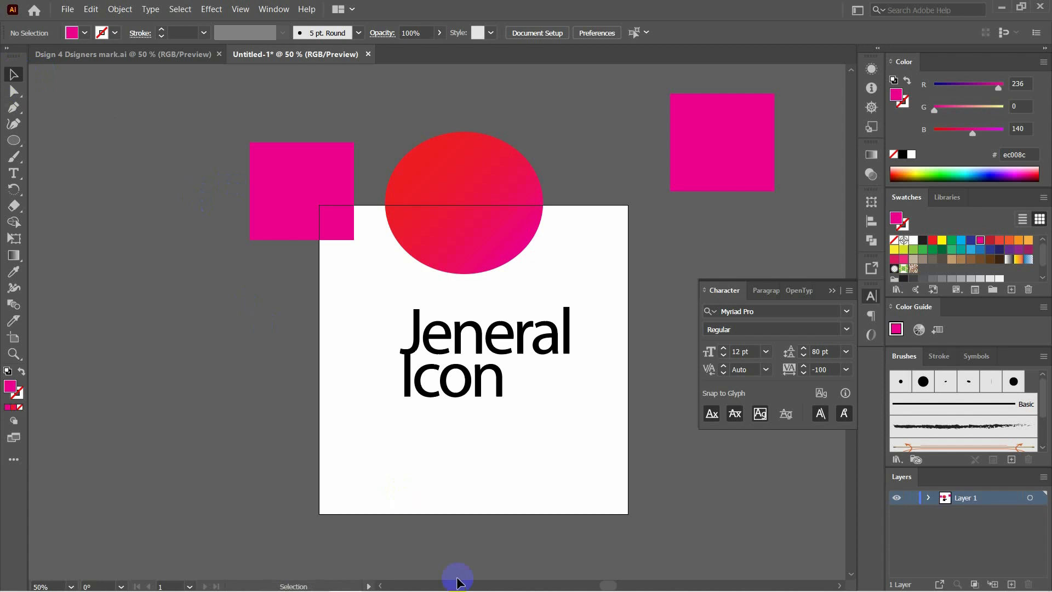
mouse_move(601, 585)
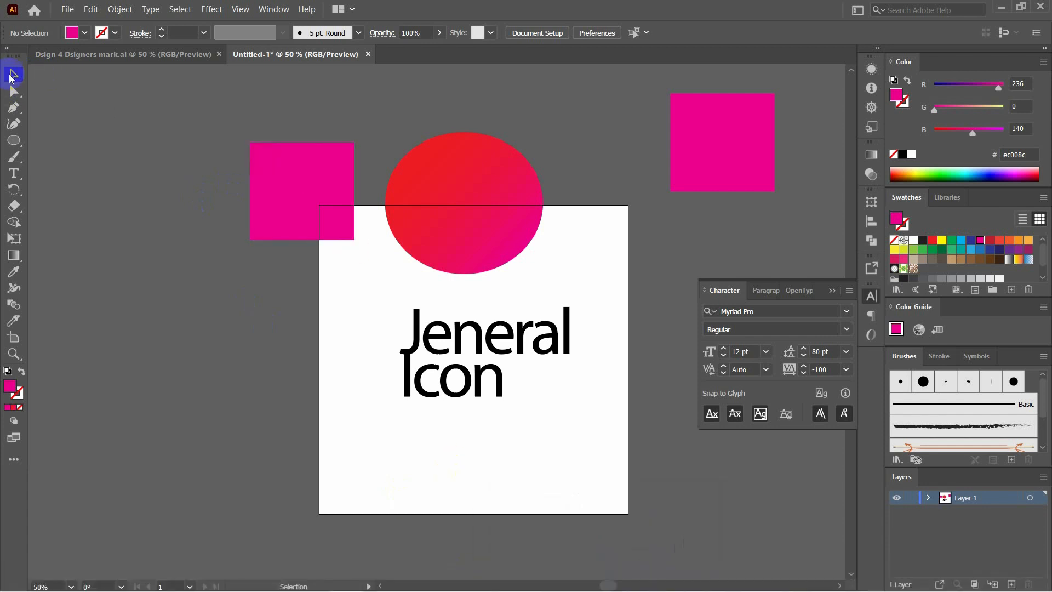
click(13, 93)
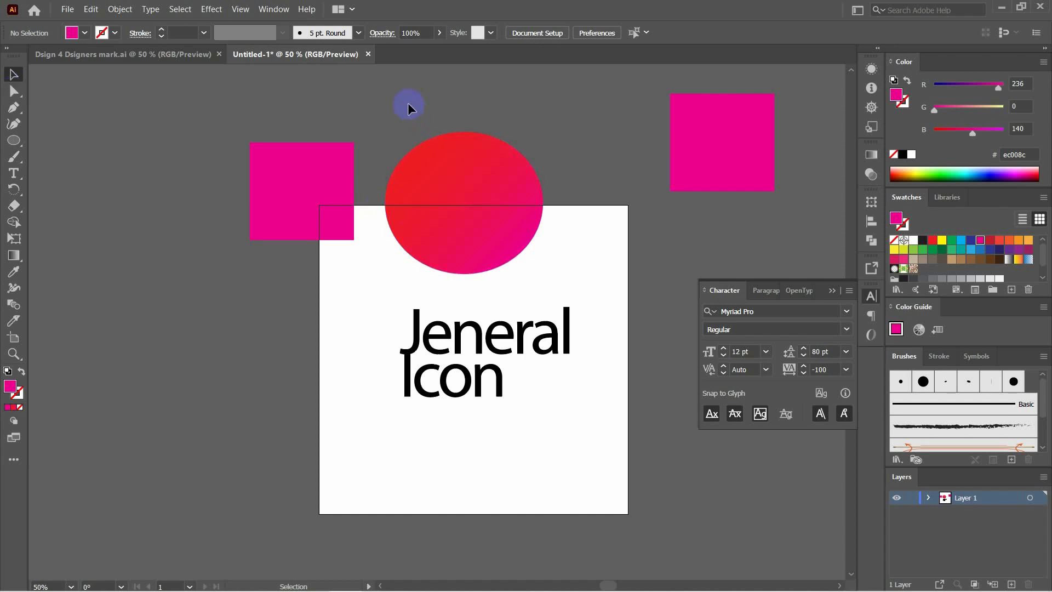
drag(466, 167, 246, 142)
drag(348, 190, 284, 215)
click(397, 129)
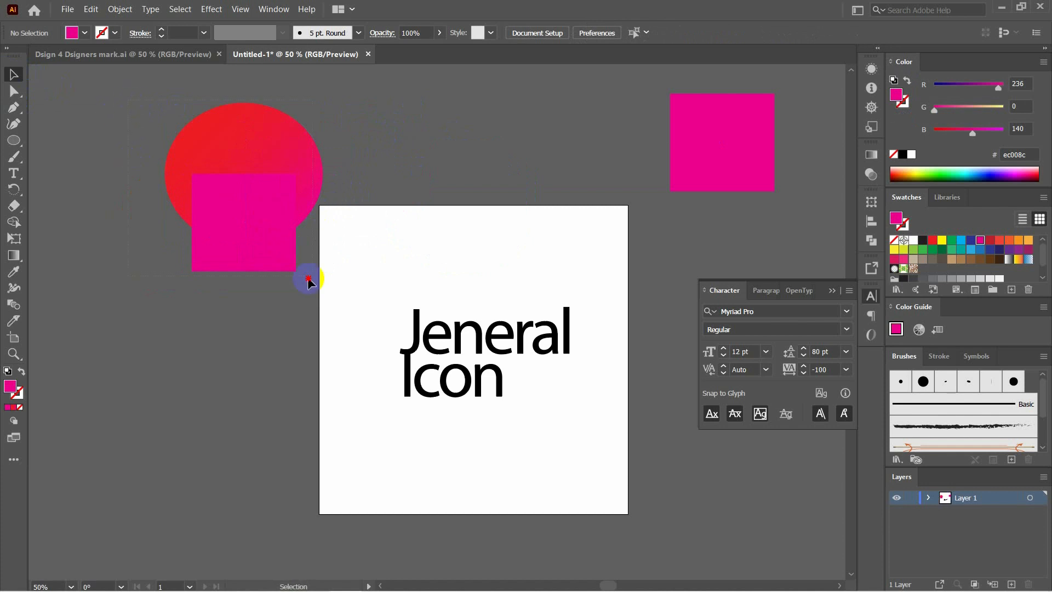
mouse_move(256, 179)
mouse_down()
mouse_move(434, 169)
mouse_move(241, 207)
mouse_move(230, 156)
mouse_move(242, 157)
mouse_move(262, 129)
mouse_move(284, 186)
mouse_move(222, 153)
mouse_move(254, 152)
mouse_move(272, 190)
mouse_up()
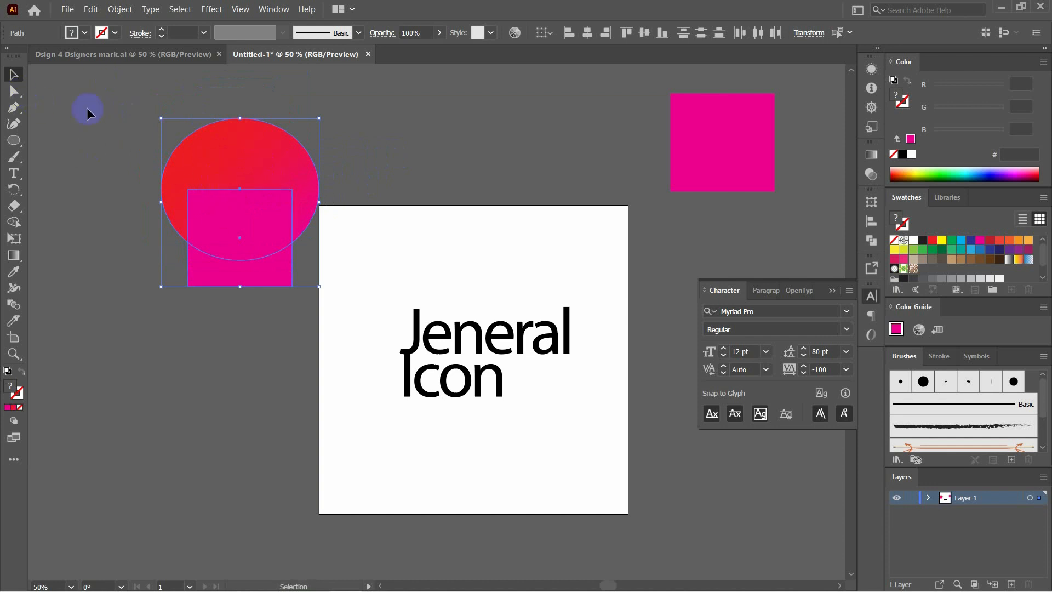
Group the gradient circle and the magenta square that overlaps it.
click(14, 92)
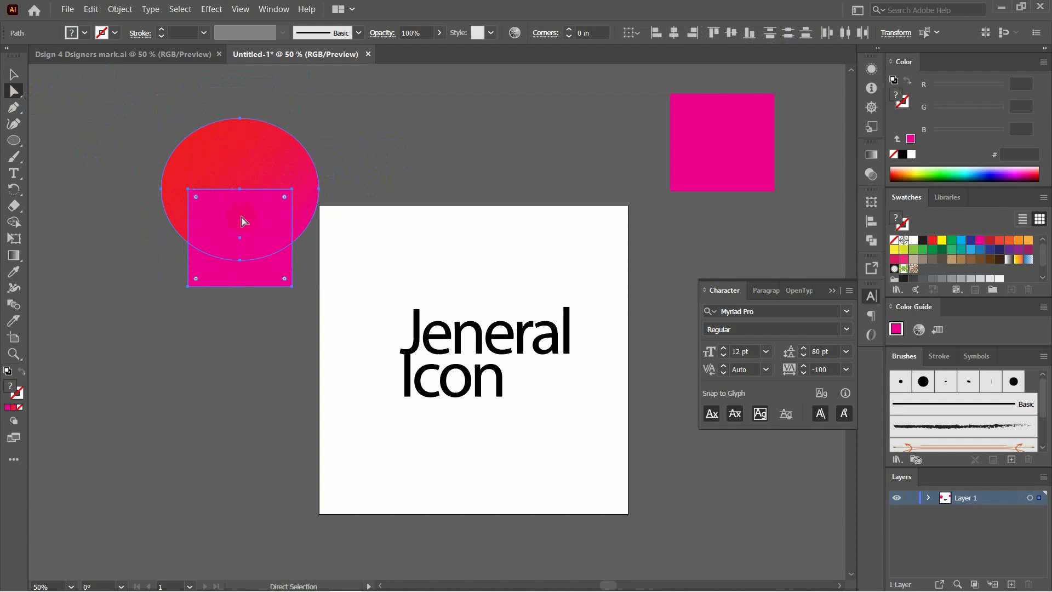
click(13, 74)
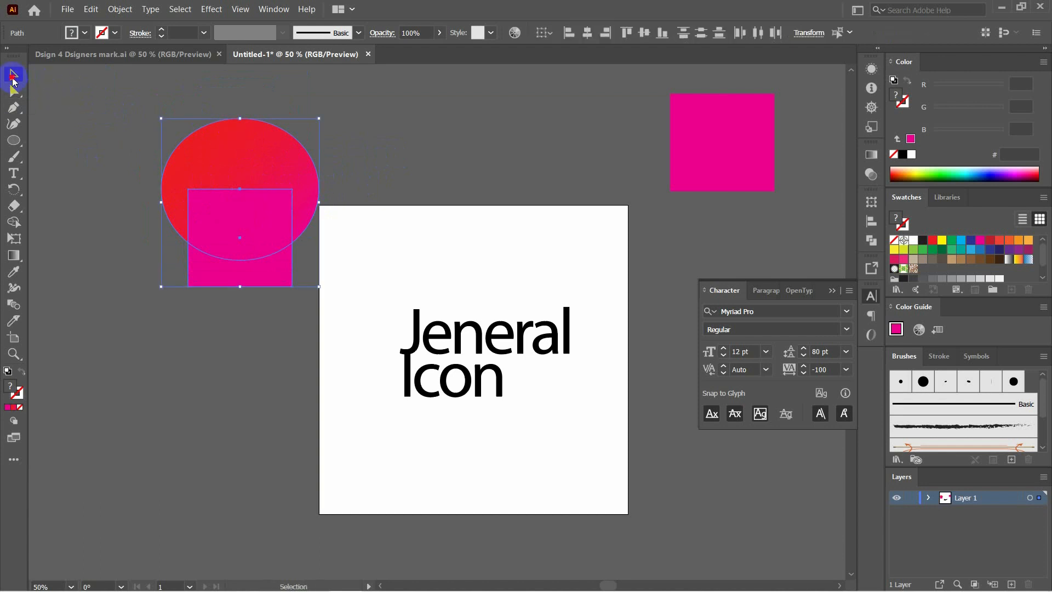
right_click(246, 183)
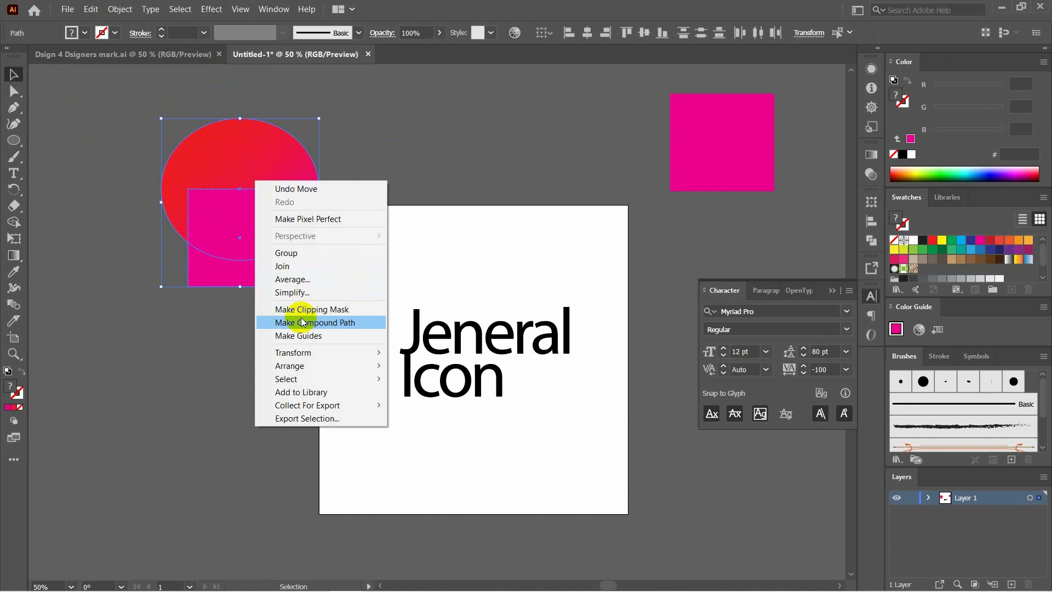
click(289, 253)
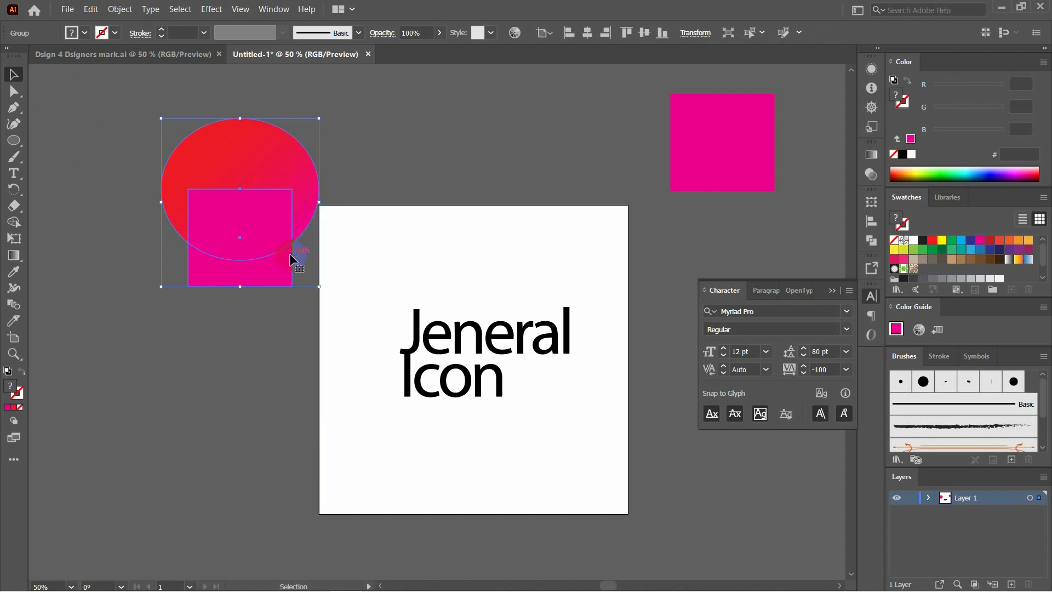
Compare selecting the whole circle-and-square group with the Selection tool and only its square with the Direct Selection tool.
click(362, 158)
click(263, 183)
click(463, 125)
click(262, 189)
click(416, 150)
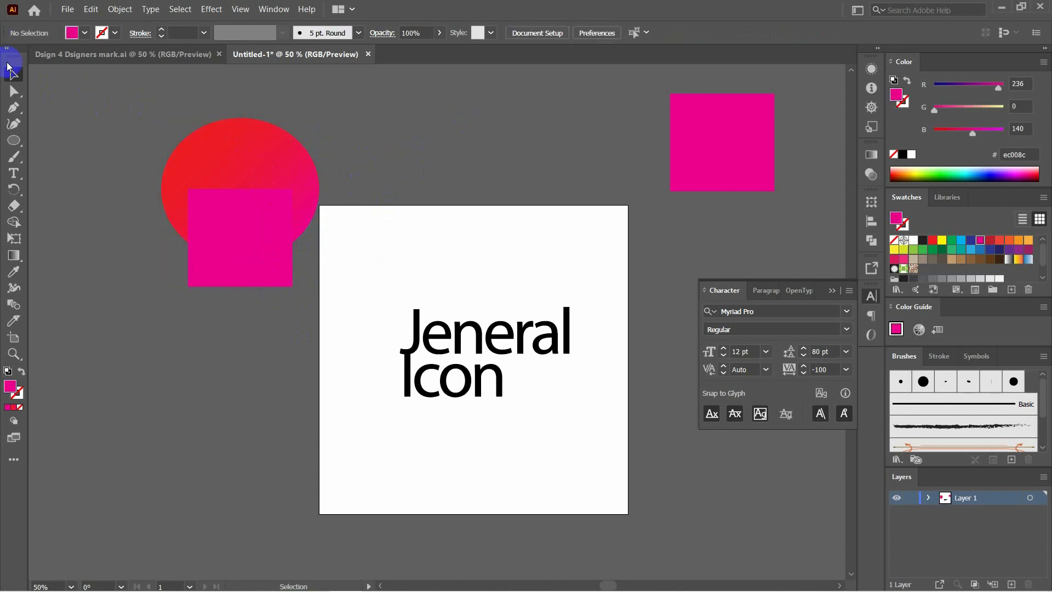
click(14, 91)
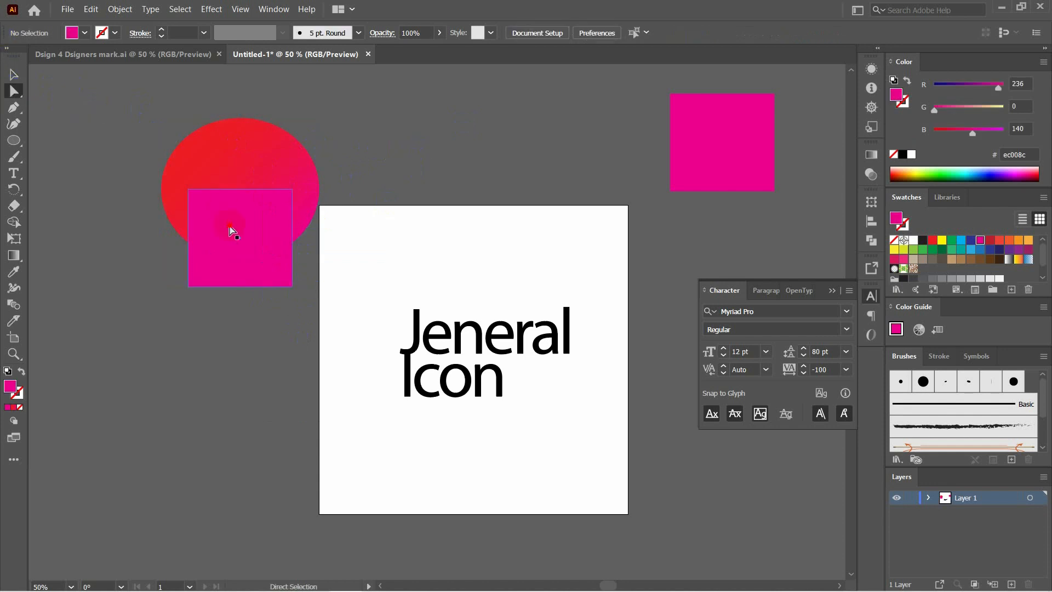
click(233, 231)
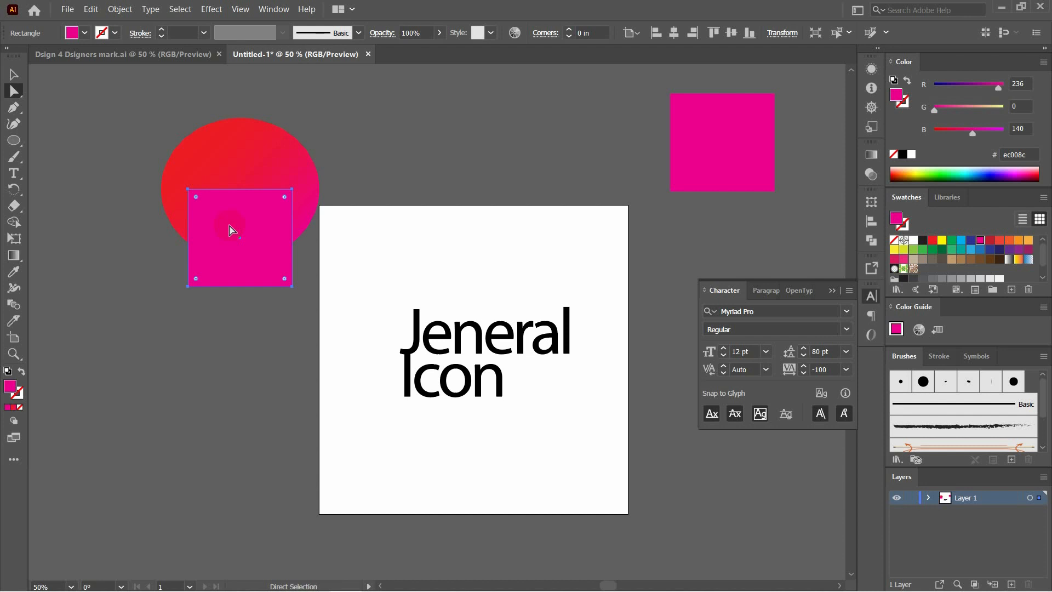
Undo the grouping and the preceding moves of the circle and square.
key(ctrl+z)
key(ctrl+z)
key(ctrl+z)
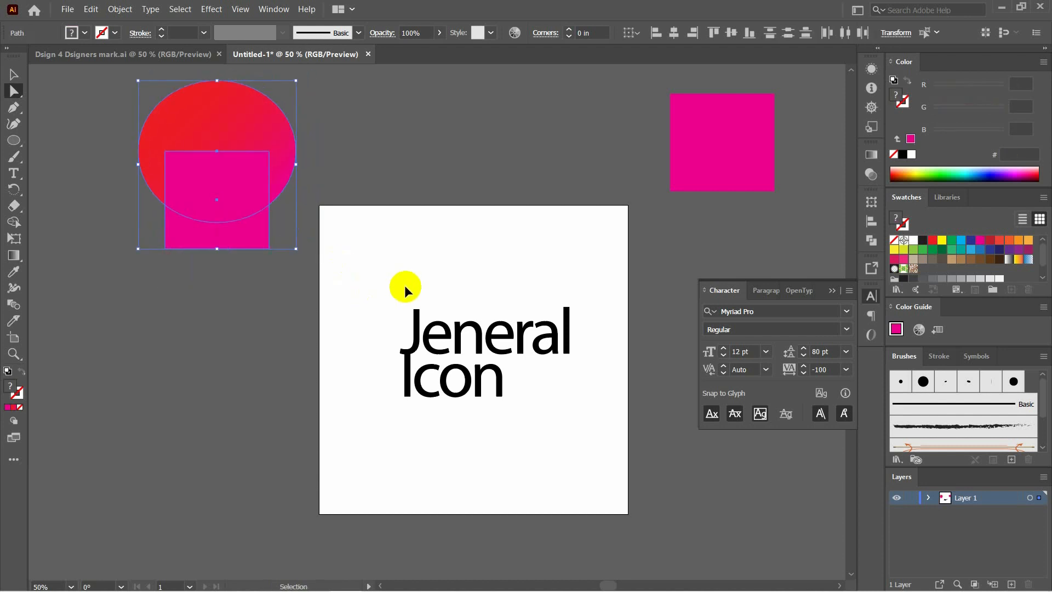
key(ctrl+z)
key(ctrl+z)
Move the magenta square above the artboard's top edge and the gradient circle over its right edge.
drag(306, 185, 507, 146)
drag(305, 141, 745, 226)
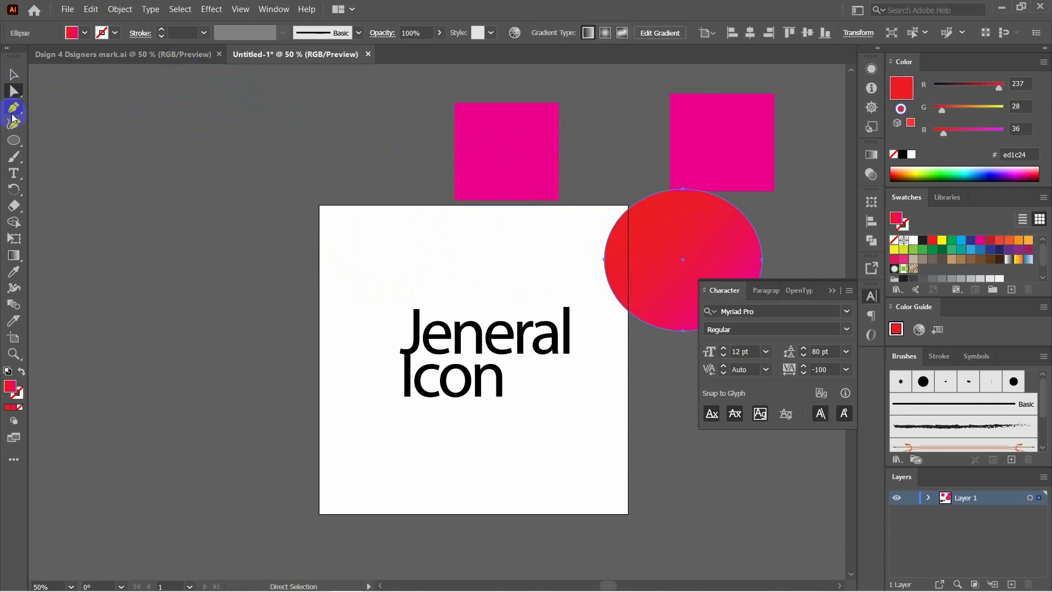
Draw a gradient-filled rectangle about 3 in wide outside the artboard's upper-left corner.
click(13, 144)
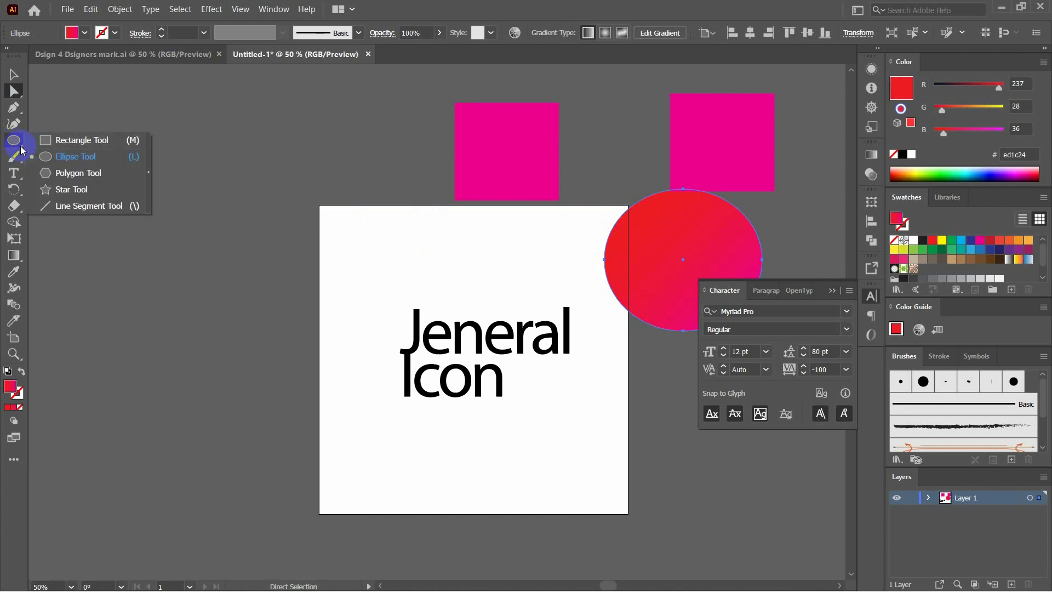
click(62, 140)
drag(151, 140, 278, 237)
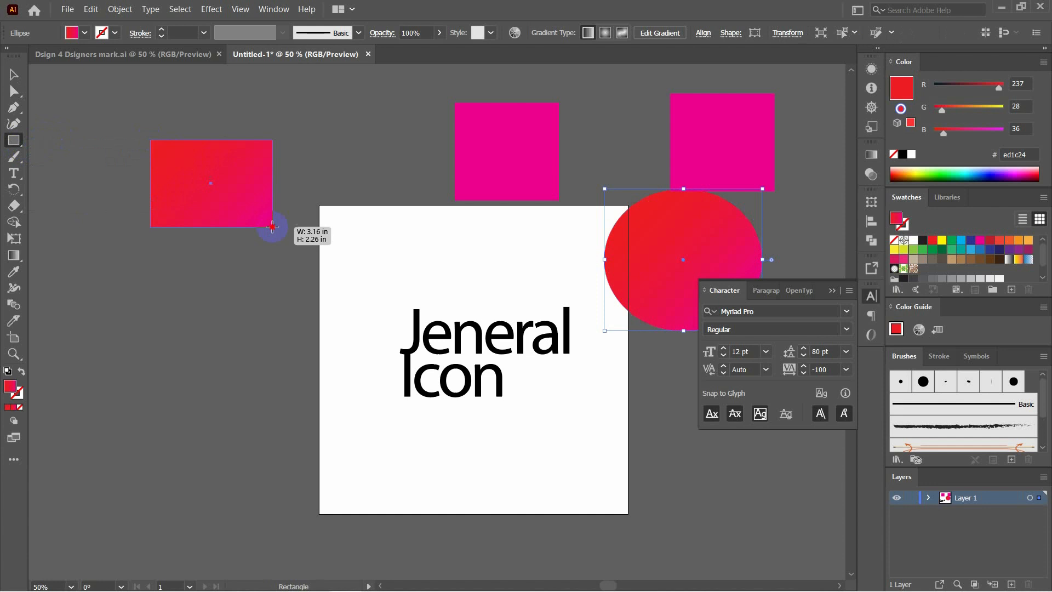
Move the new gradient rectangle onto the artboard, directly above the "Jeneral Icon" text.
click(15, 143)
click(75, 156)
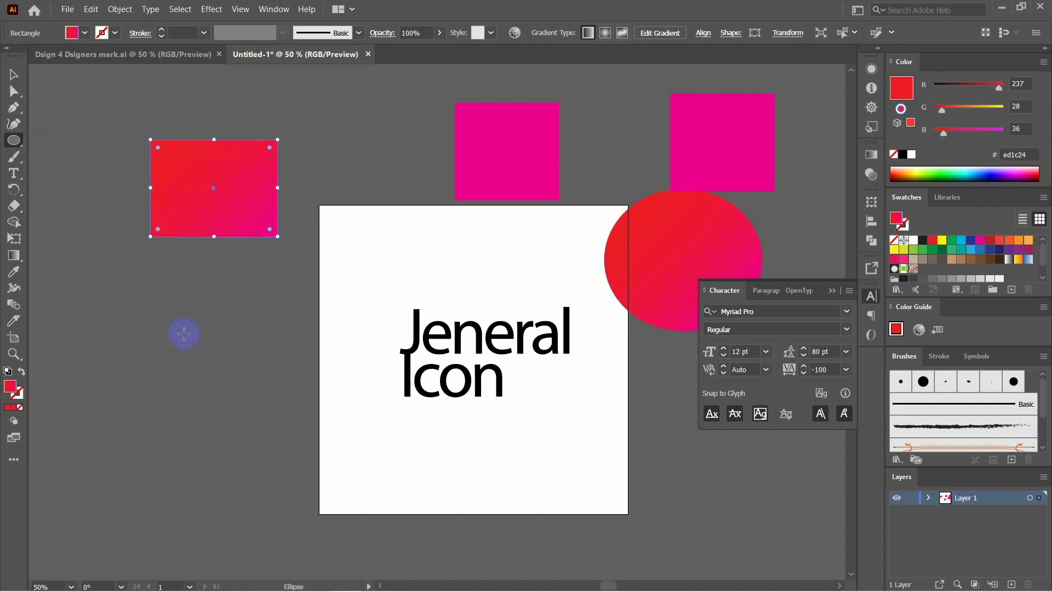
click(13, 75)
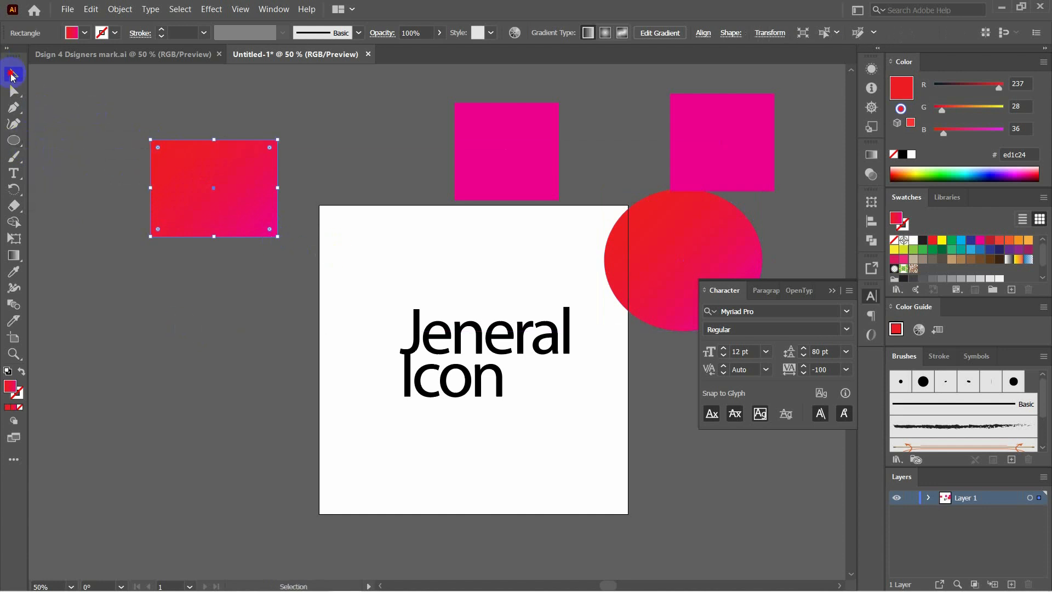
drag(211, 188, 505, 265)
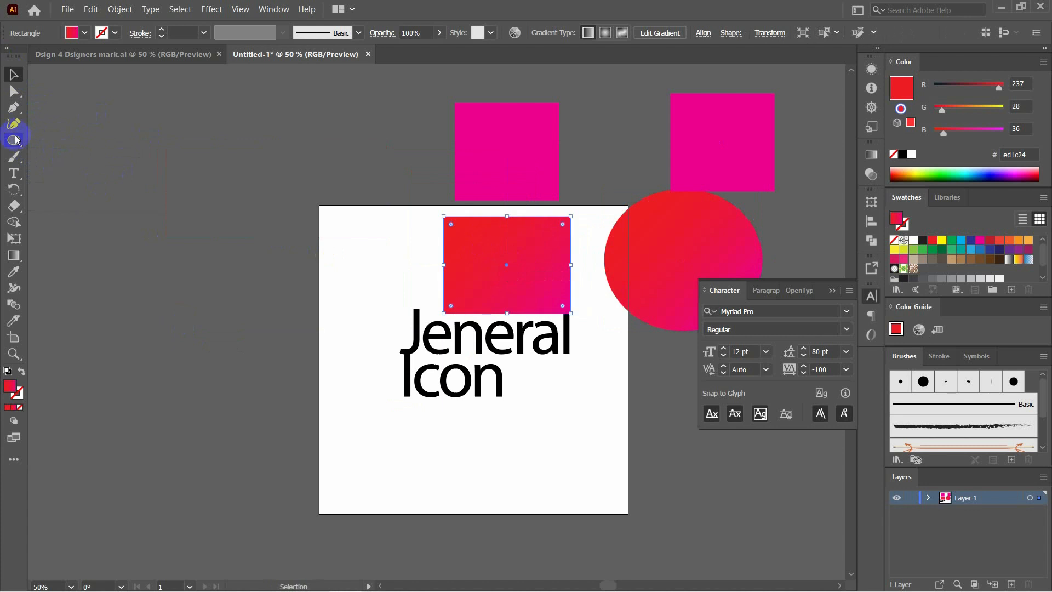
Draw ellipses freehand beside the artboard, the last about 5.1 by 4.4 in, and undo each one.
drag(18, 145, 253, 200)
key(ctrl+z)
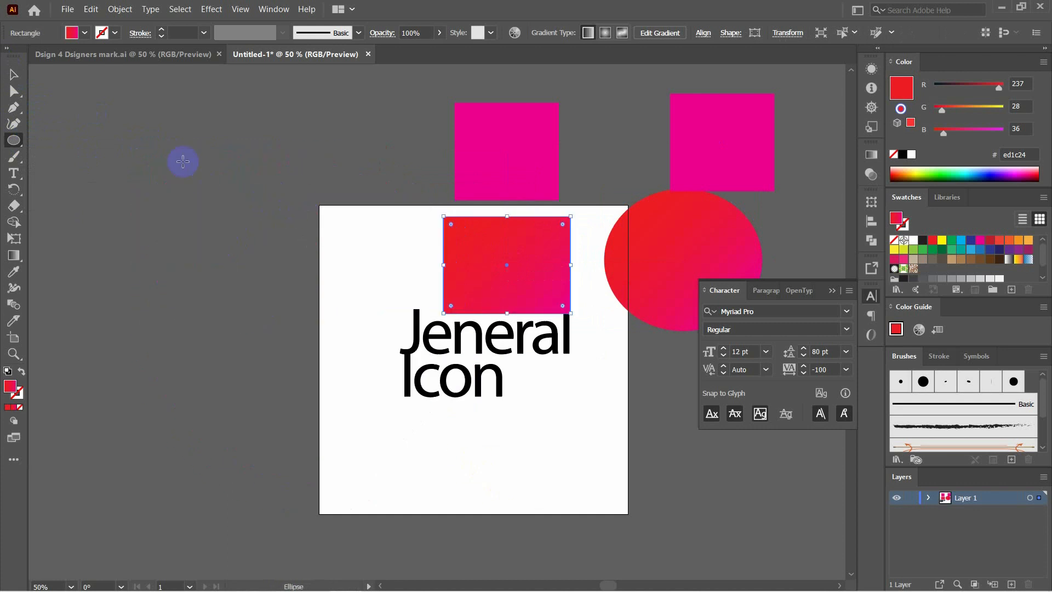
drag(130, 137, 328, 308)
key(ctrl+z)
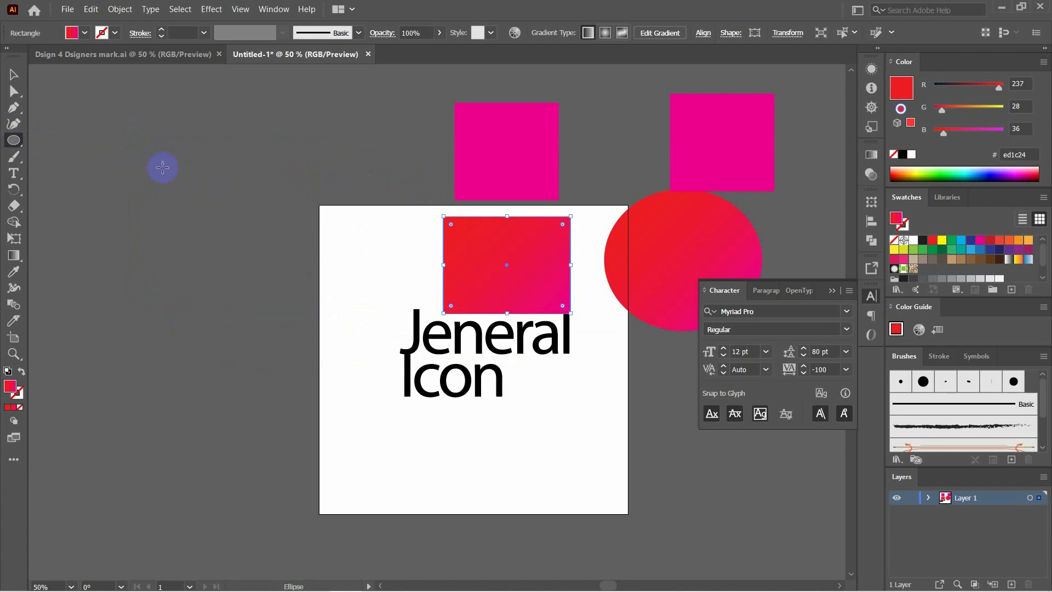
Create a circle by exact size, 6 in wide and 6 in high, and undo it.
click(162, 167)
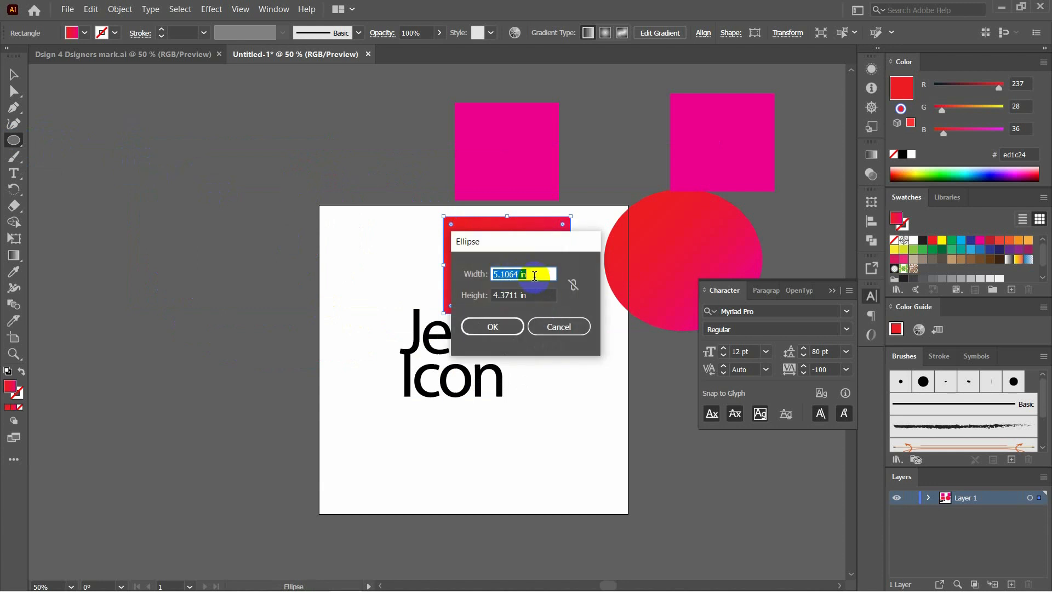
text(6)
key(Tab)
text(6)
key(Return)
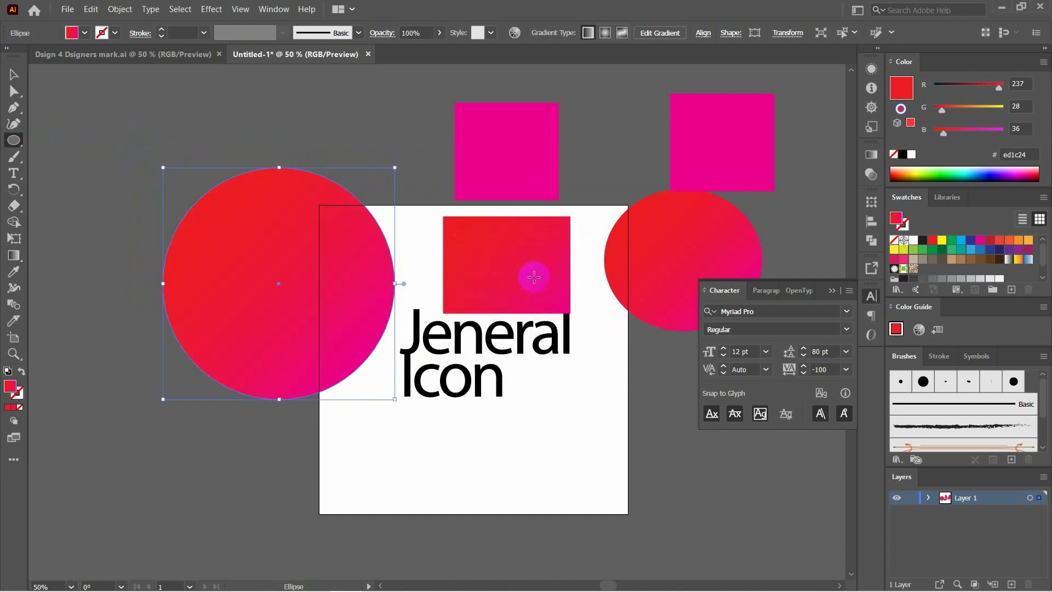
key(ctrl+z)
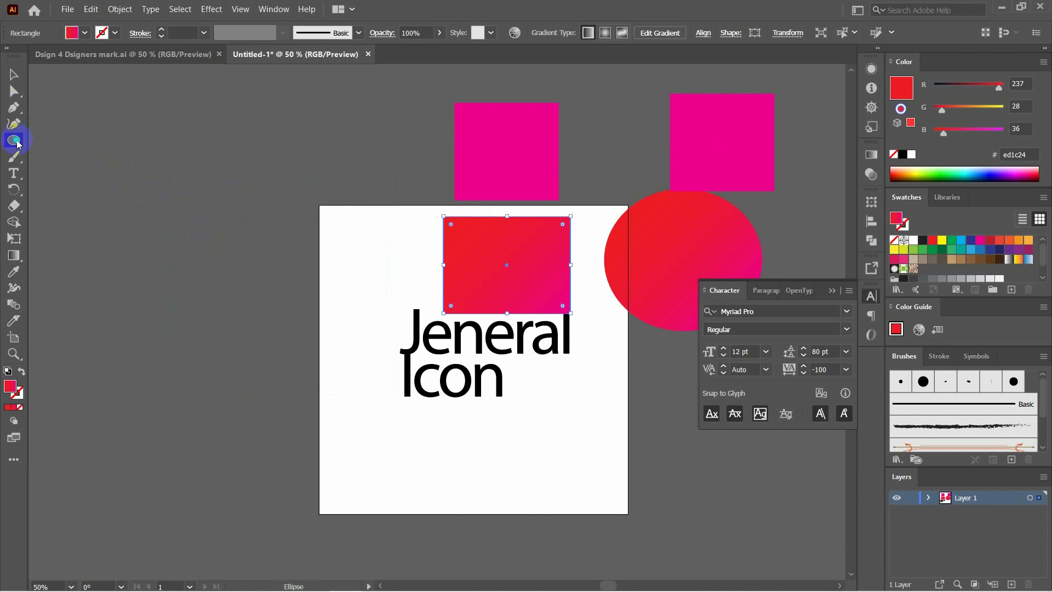
Start a Pen tool path beside the artboard with four corner points forming a rough quadrilateral.
drag(17, 143, 117, 185)
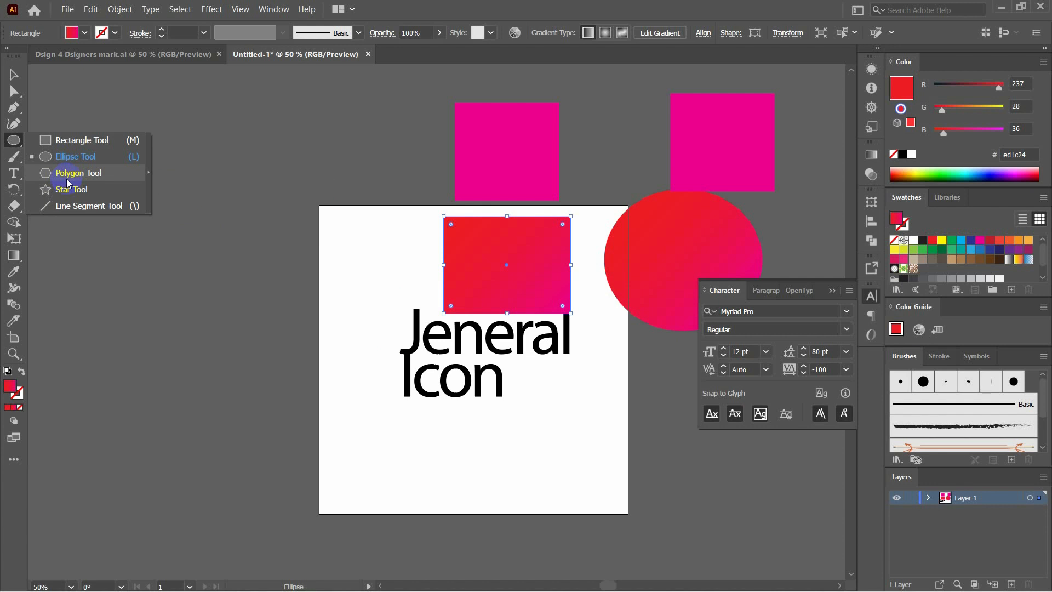
click(6, 113)
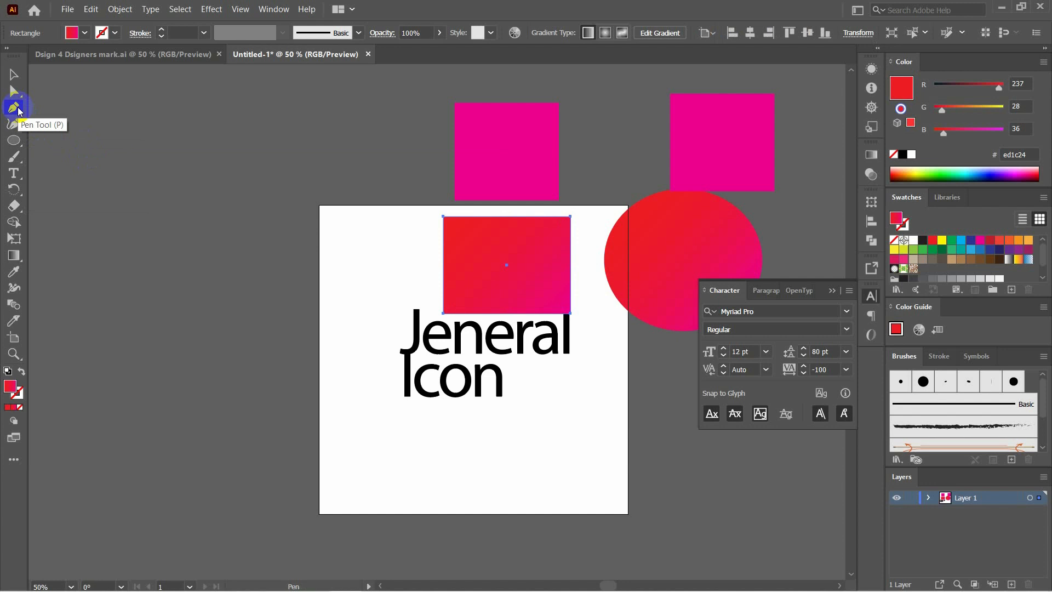
click(112, 138)
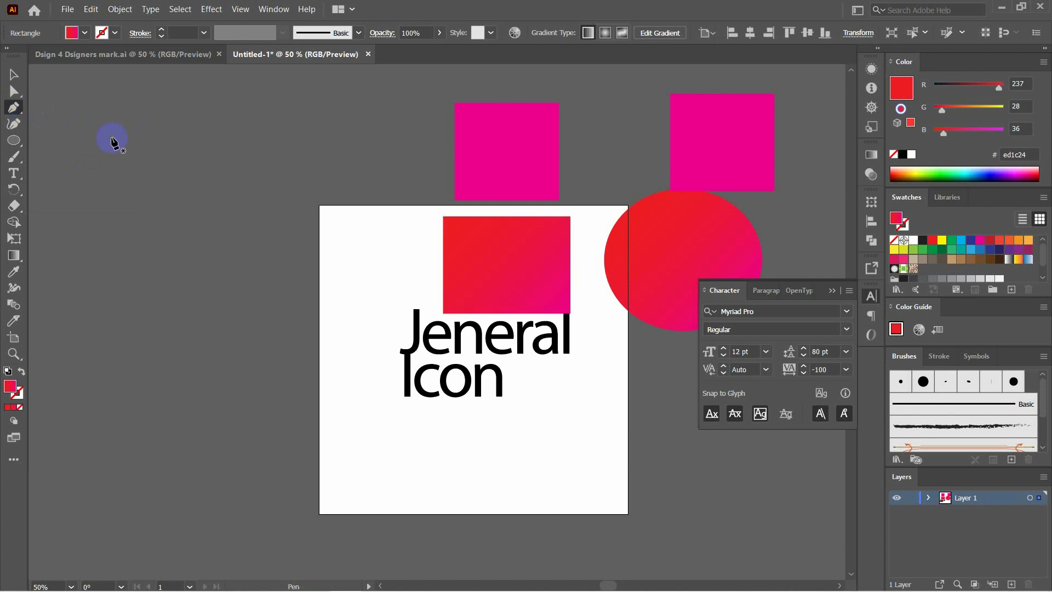
click(280, 137)
click(271, 220)
click(149, 236)
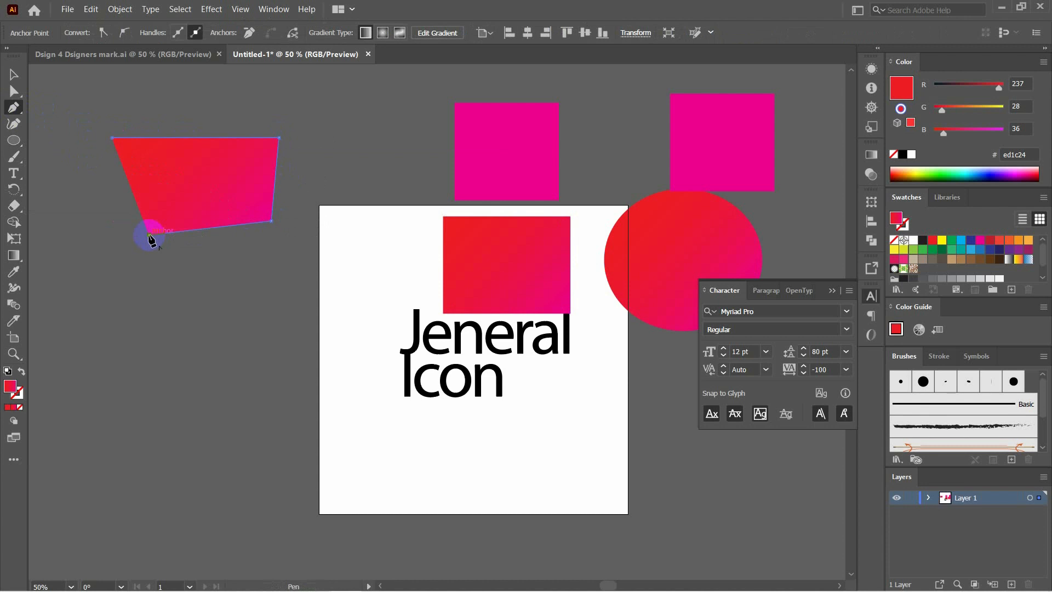
Extend the pen path with curved segments around its lower left, and add three points running along and past its top edge.
drag(149, 237, 215, 250)
drag(113, 225, 191, 233)
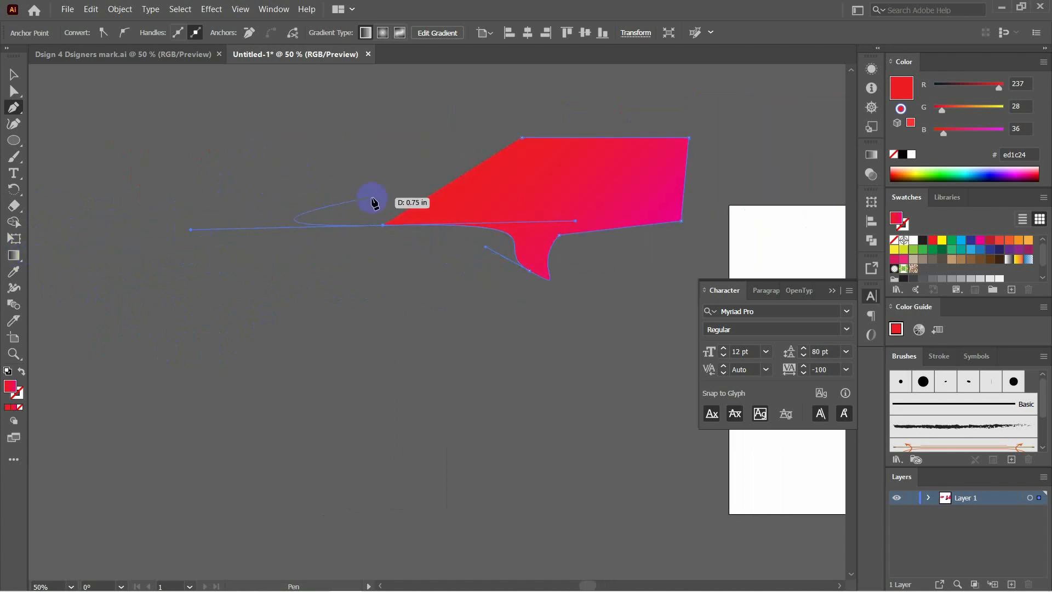
click(454, 126)
click(627, 119)
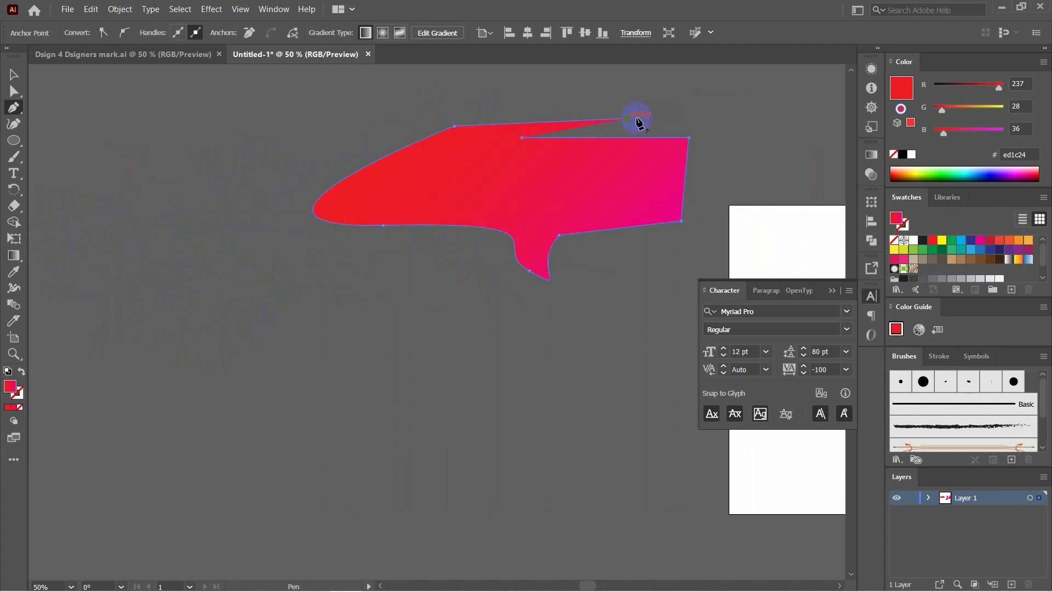
click(747, 116)
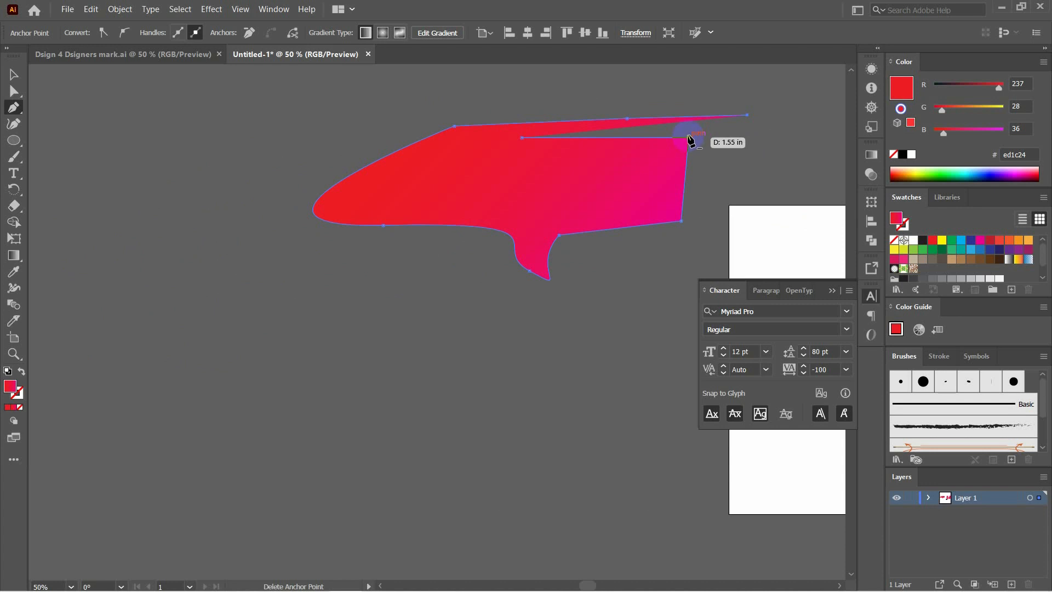
Delete the quadrilateral's upper-right anchor point and close the path at its starting point.
click(689, 138)
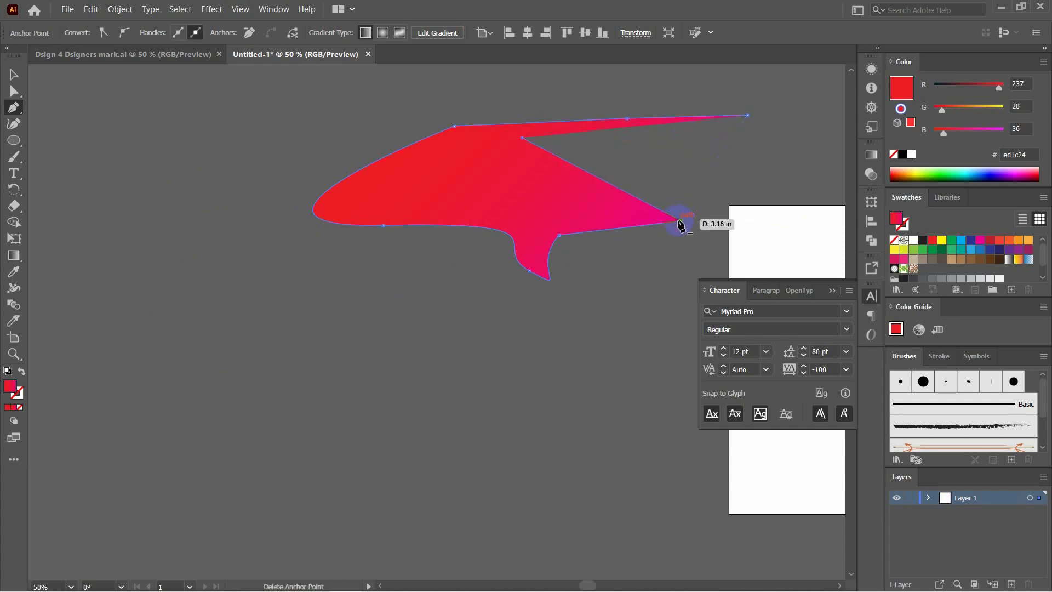
click(521, 138)
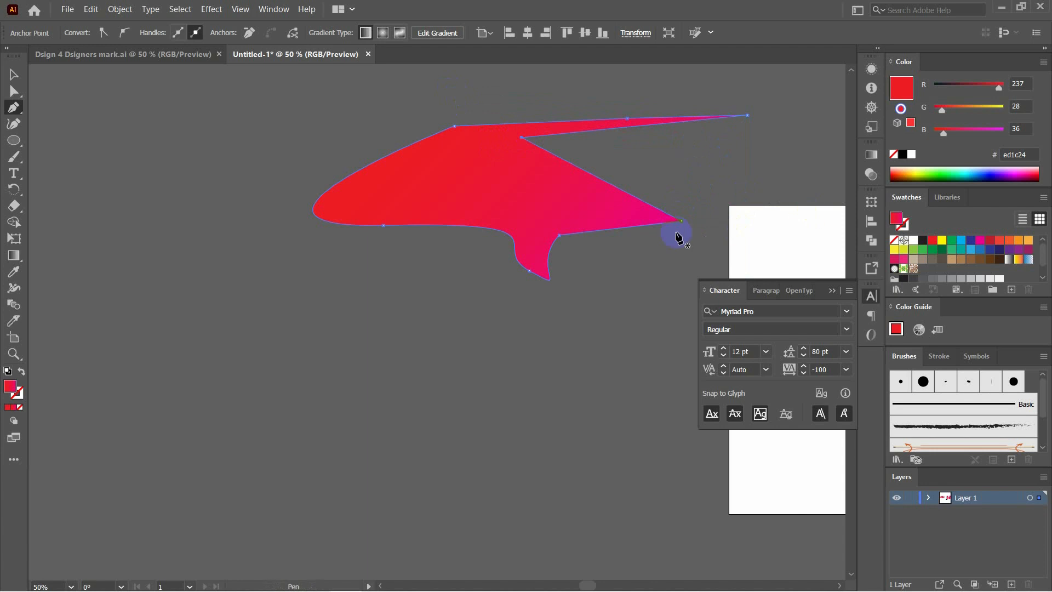
Move the finished pen shape down and farther away from the artboard, and deselect it.
click(14, 74)
drag(515, 190, 301, 251)
click(567, 366)
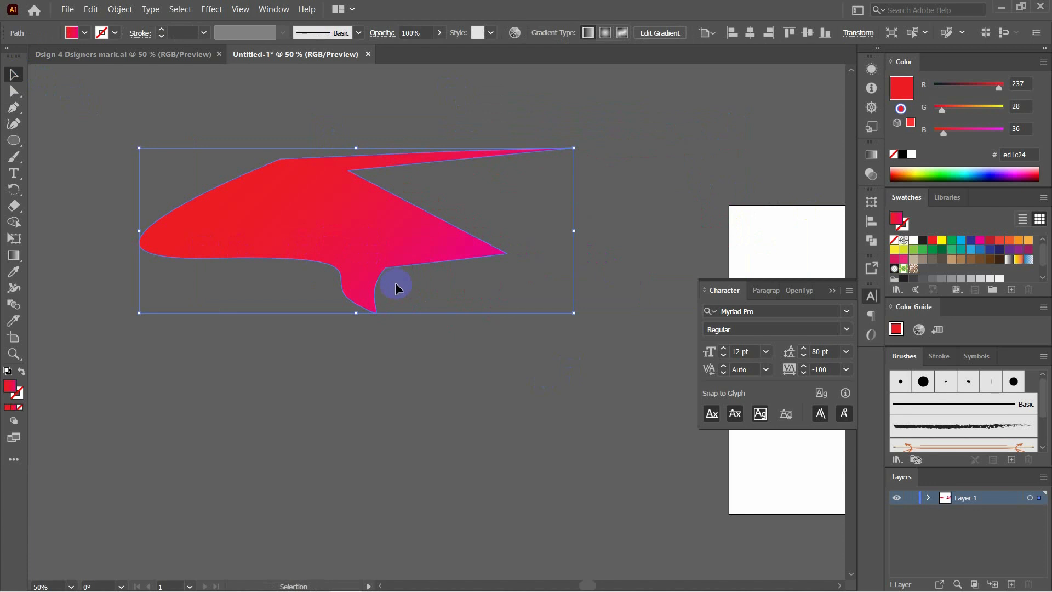
click(472, 384)
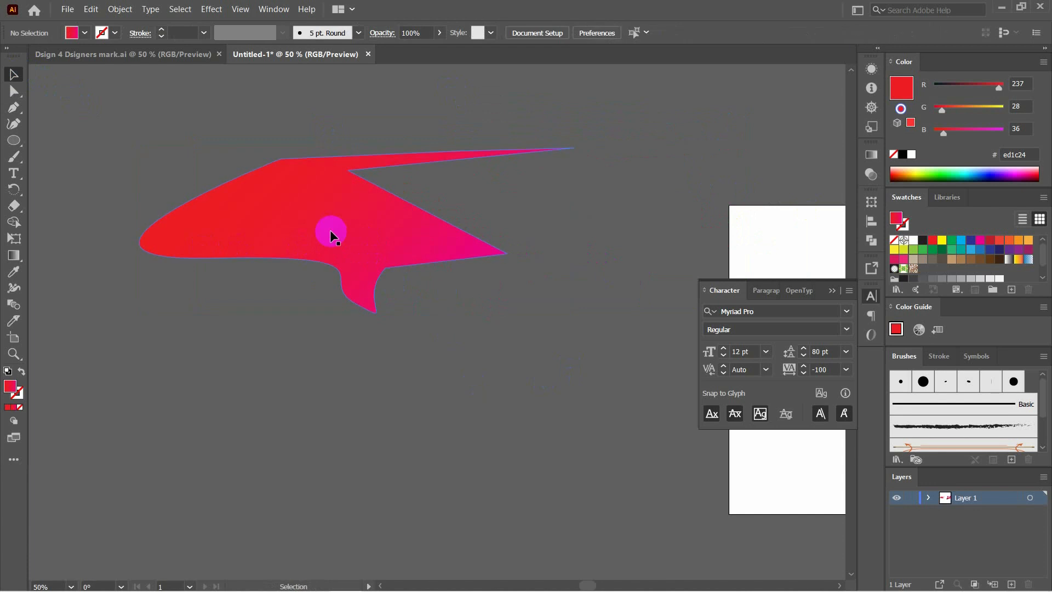
Move the red pen-drawn shape so that it overlaps the lower-right corner of the artboard.
click(18, 144)
click(411, 318)
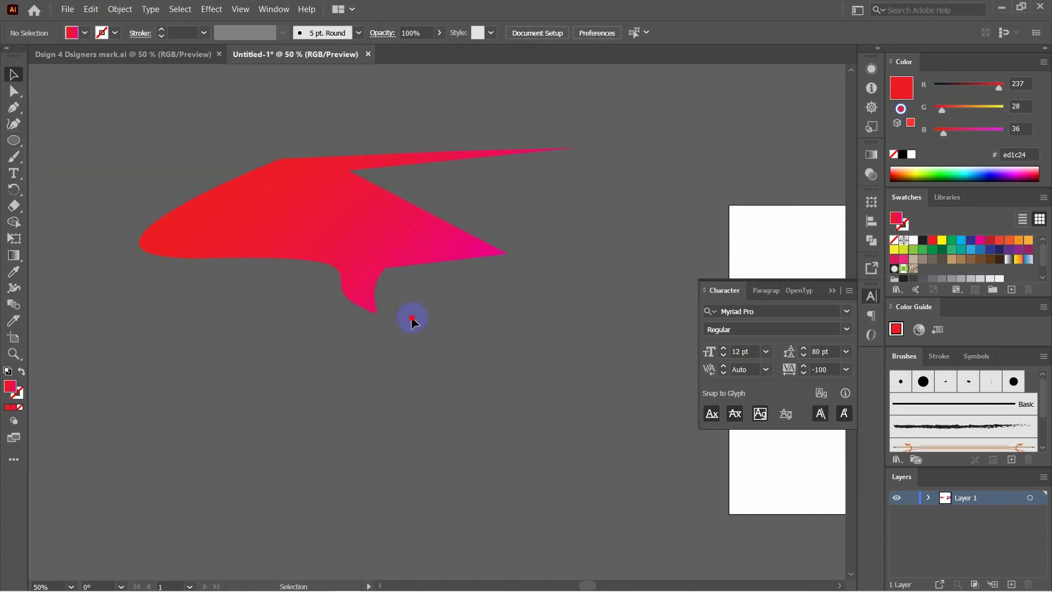
click(369, 256)
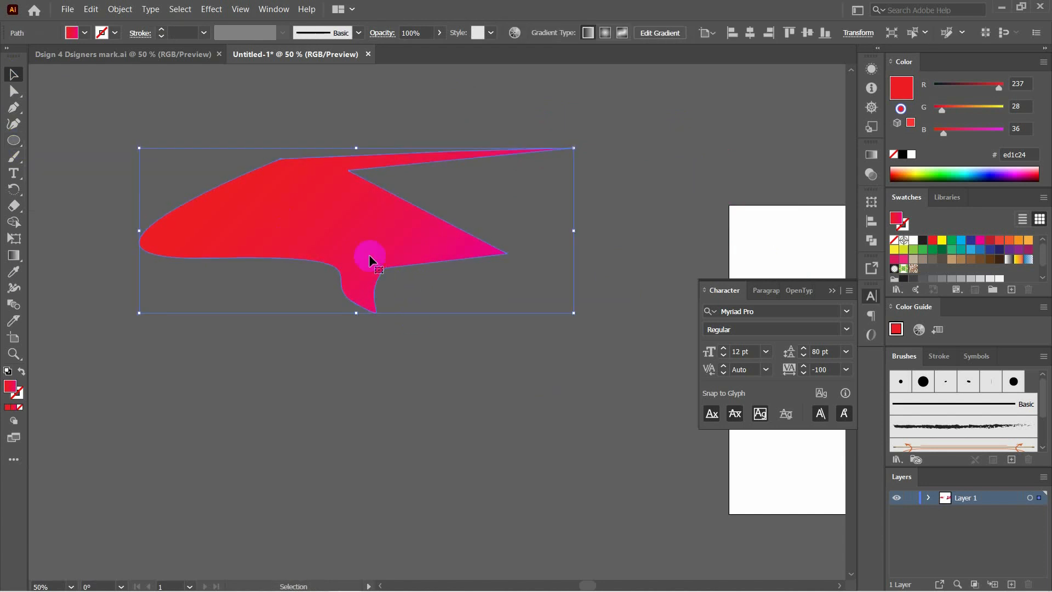
key(ctrl+minus)
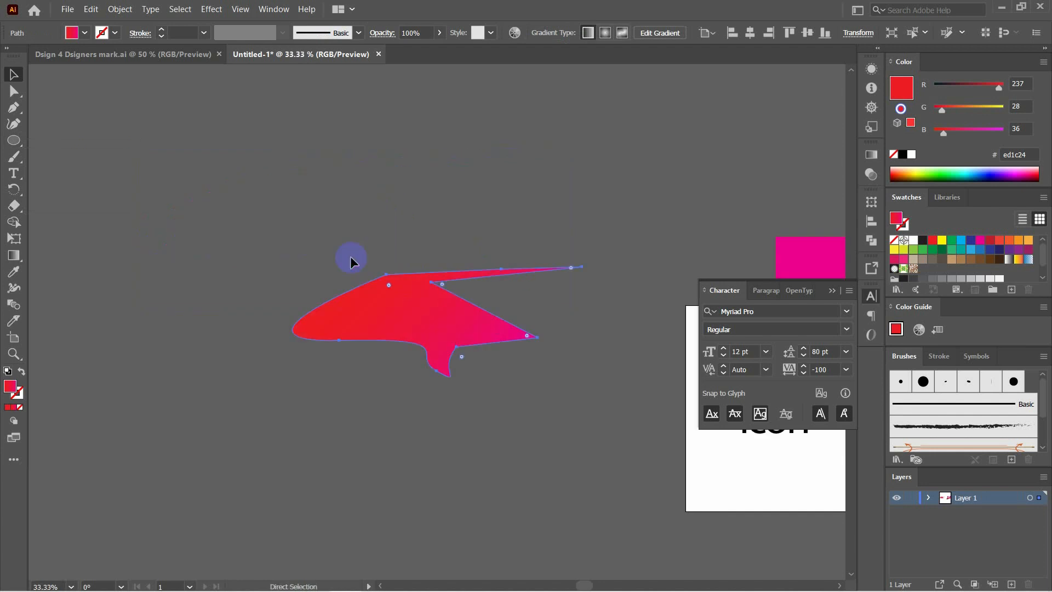
drag(538, 347, 252, 195)
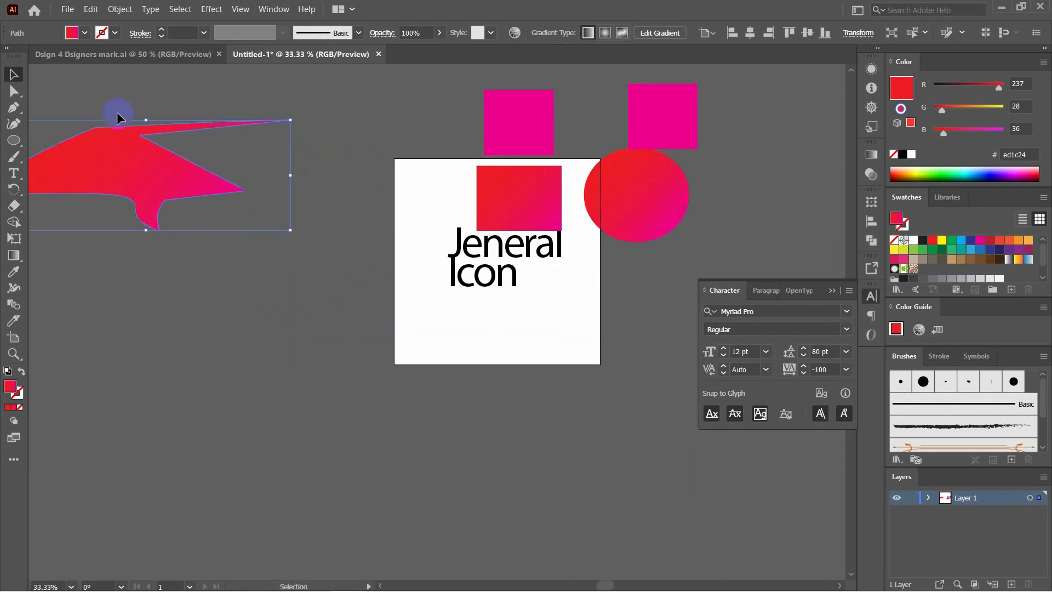
drag(117, 114, 621, 382)
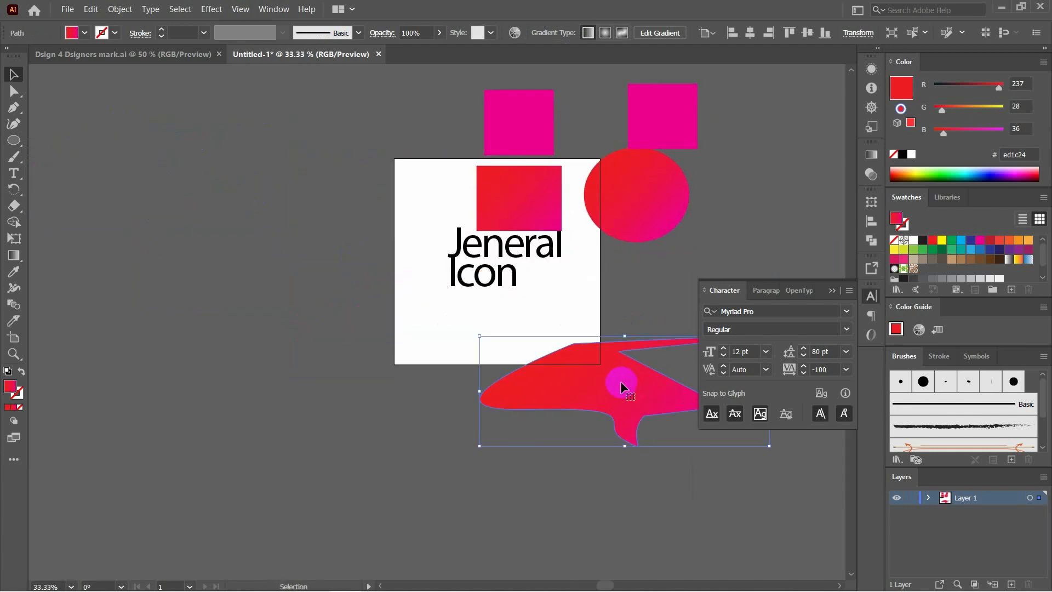
click(387, 279)
mouse_move(84, 205)
mouse_down()
mouse_move(277, 219)
mouse_move(209, 237)
mouse_move(134, 230)
mouse_move(70, 204)
mouse_up()
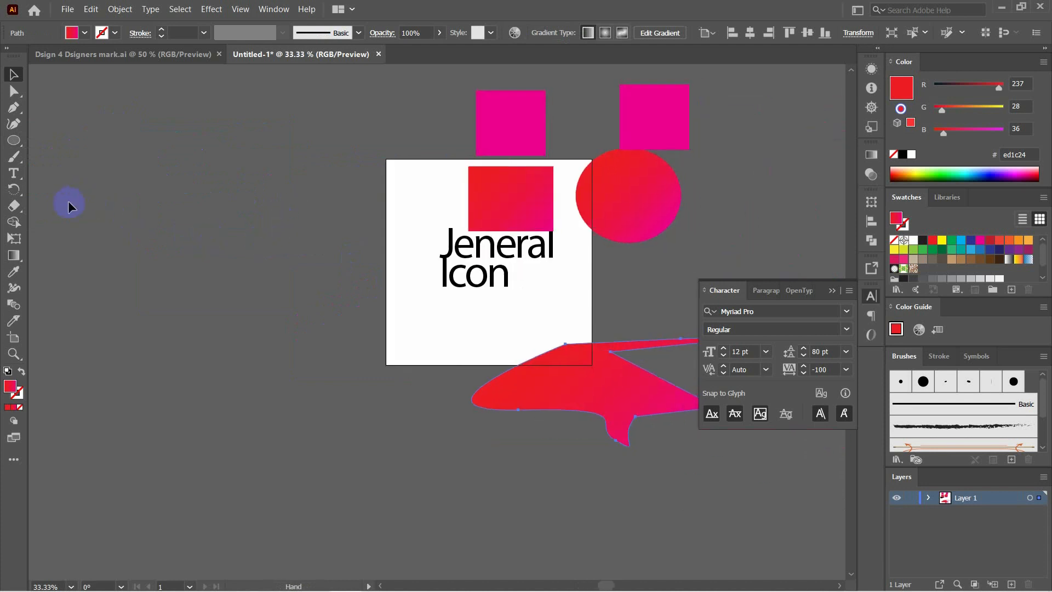
Try several freehand Paintbrush strokes on the empty canvas left of the artboard, undoing each one.
click(14, 160)
mouse_move(14, 164)
mouse_down()
mouse_move(71, 158)
mouse_move(82, 174)
mouse_move(59, 186)
mouse_move(44, 154)
mouse_move(45, 167)
mouse_move(94, 164)
mouse_up()
mouse_move(213, 198)
mouse_down()
mouse_move(283, 138)
mouse_move(303, 205)
mouse_move(290, 279)
mouse_move(331, 226)
mouse_move(347, 242)
mouse_up()
key(ctrl+z)
mouse_move(266, 207)
mouse_down()
mouse_move(228, 275)
mouse_move(296, 280)
mouse_move(343, 218)
mouse_move(346, 294)
mouse_move(314, 209)
mouse_up()
key(ctrl+z)
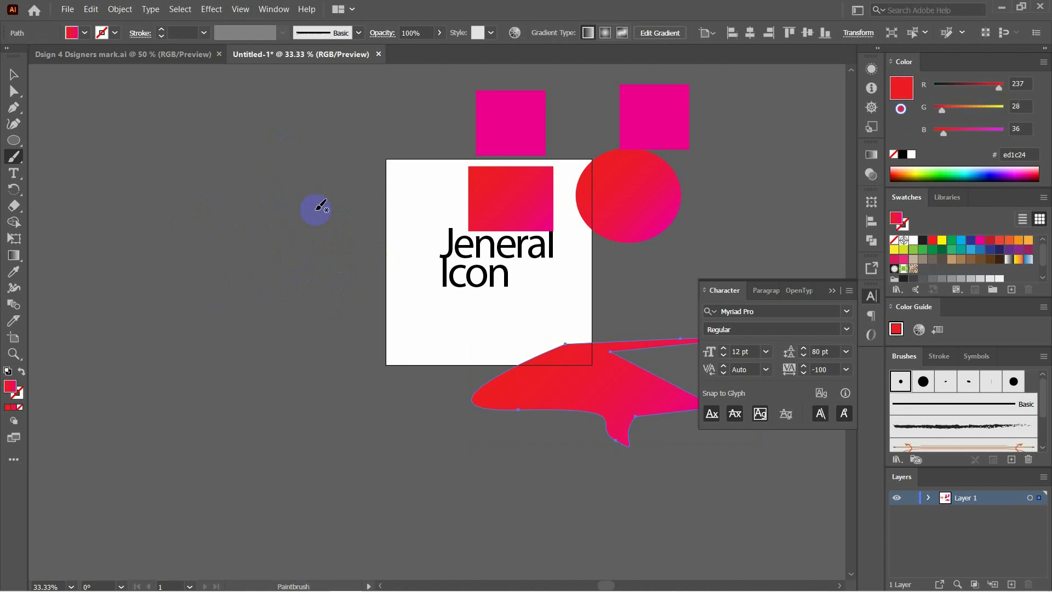
mouse_move(229, 218)
mouse_down()
mouse_move(245, 199)
mouse_move(303, 206)
mouse_move(313, 190)
mouse_up()
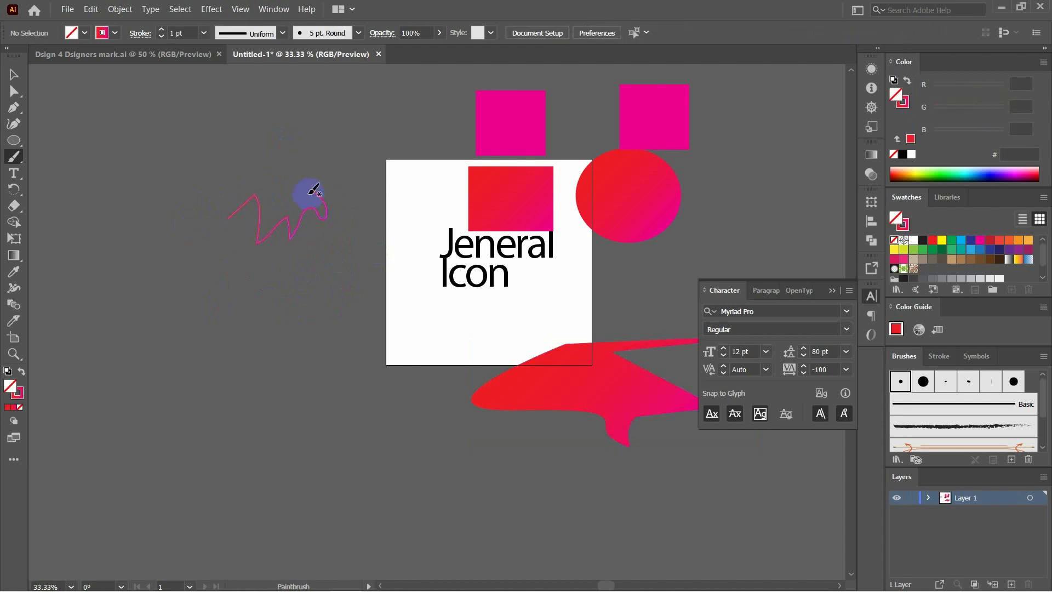
key(ctrl+z)
mouse_move(265, 274)
mouse_down()
mouse_move(320, 222)
mouse_move(330, 272)
mouse_move(400, 219)
mouse_move(357, 192)
mouse_up()
key(ctrl+z)
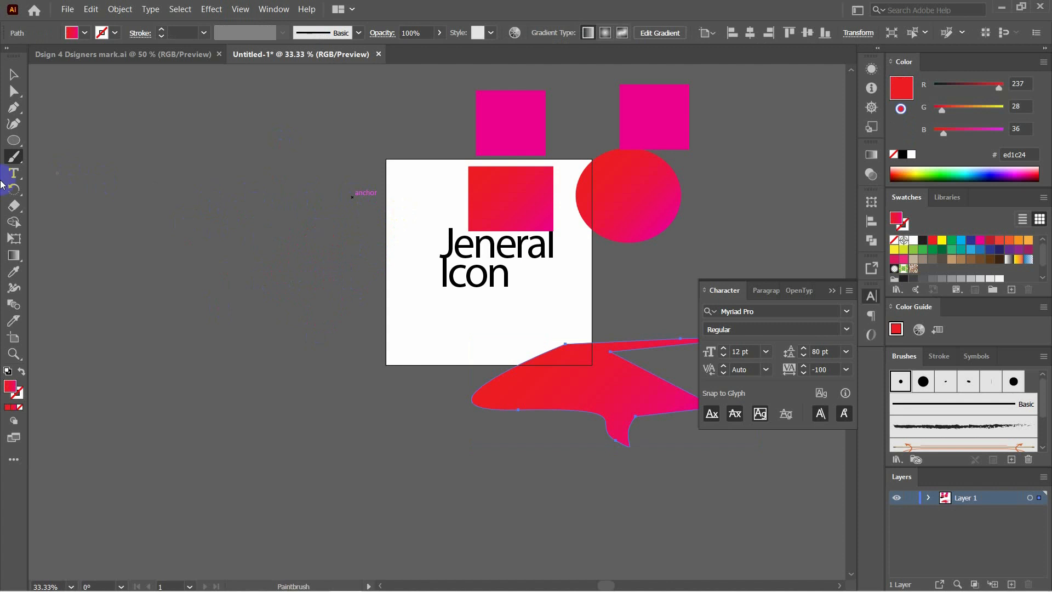
Add a line of point text reading "Dsign4Dsigner" on the empty canvas left of the artboard.
click(13, 174)
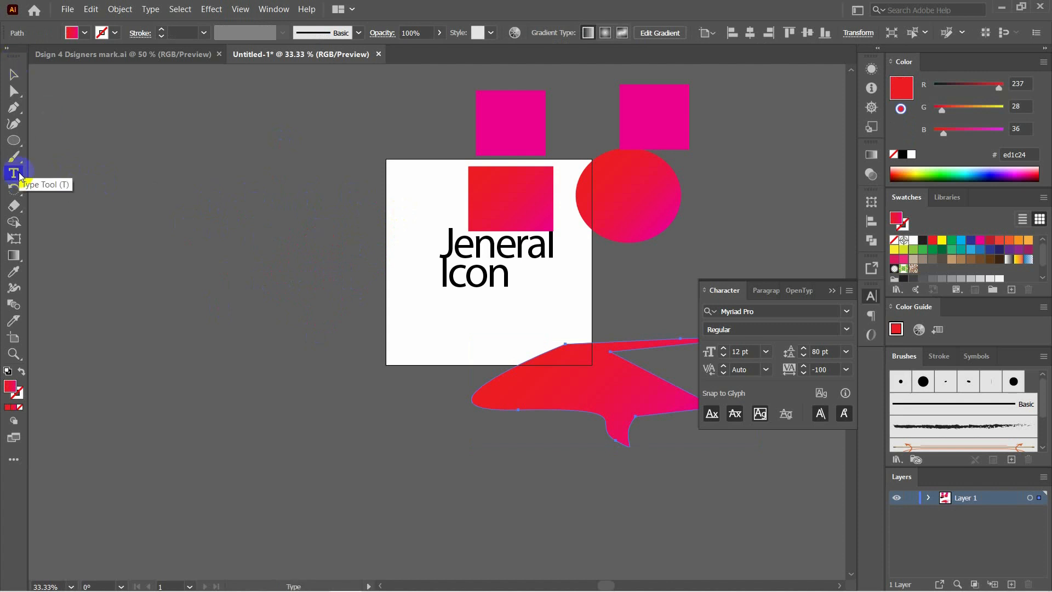
drag(17, 176, 78, 176)
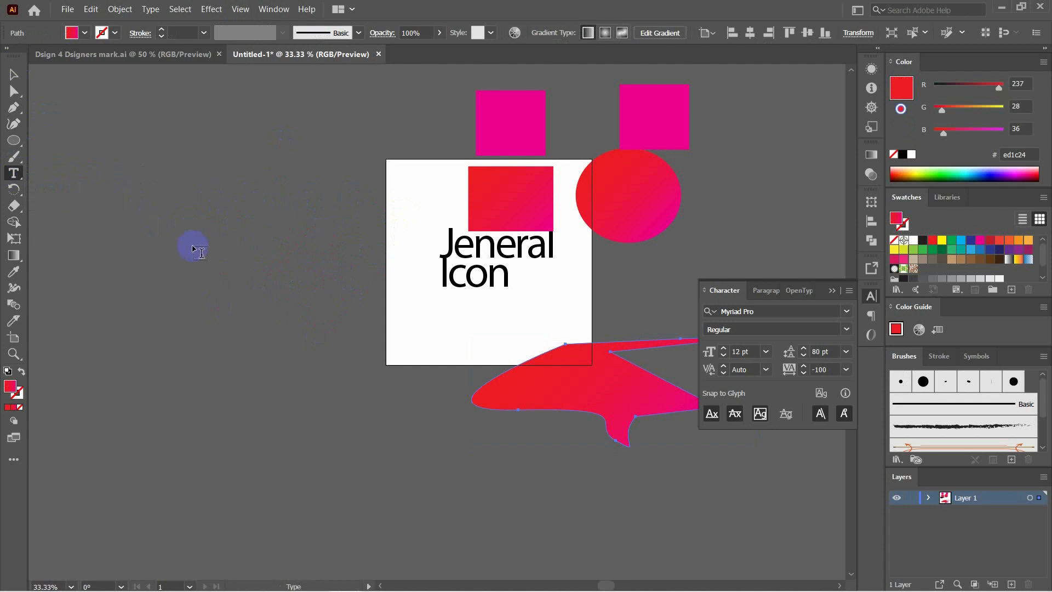
key(ctrl+plus)
key(ctrl+minus)
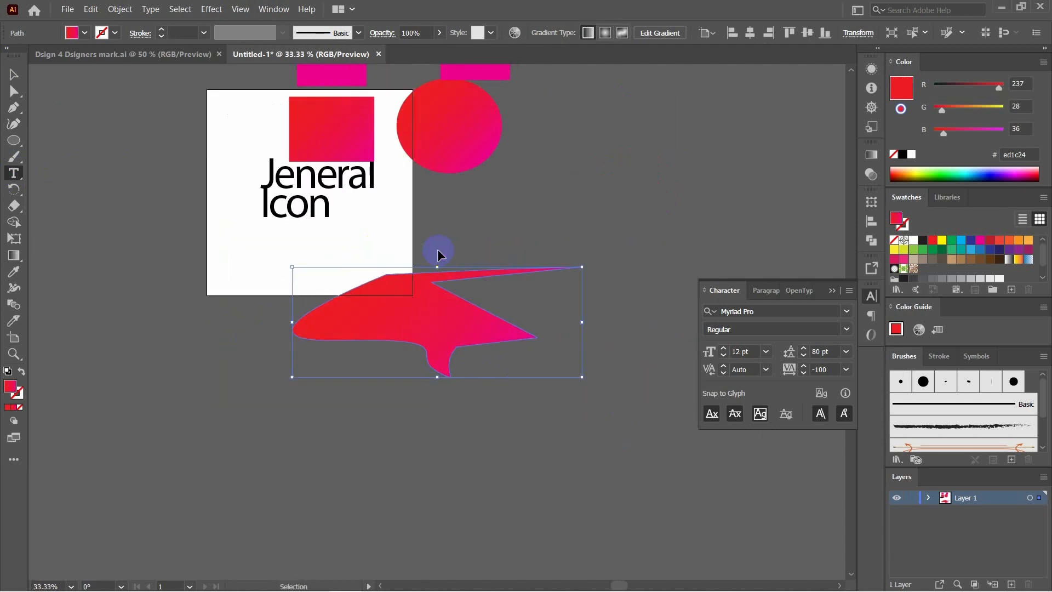
drag(318, 232, 475, 274)
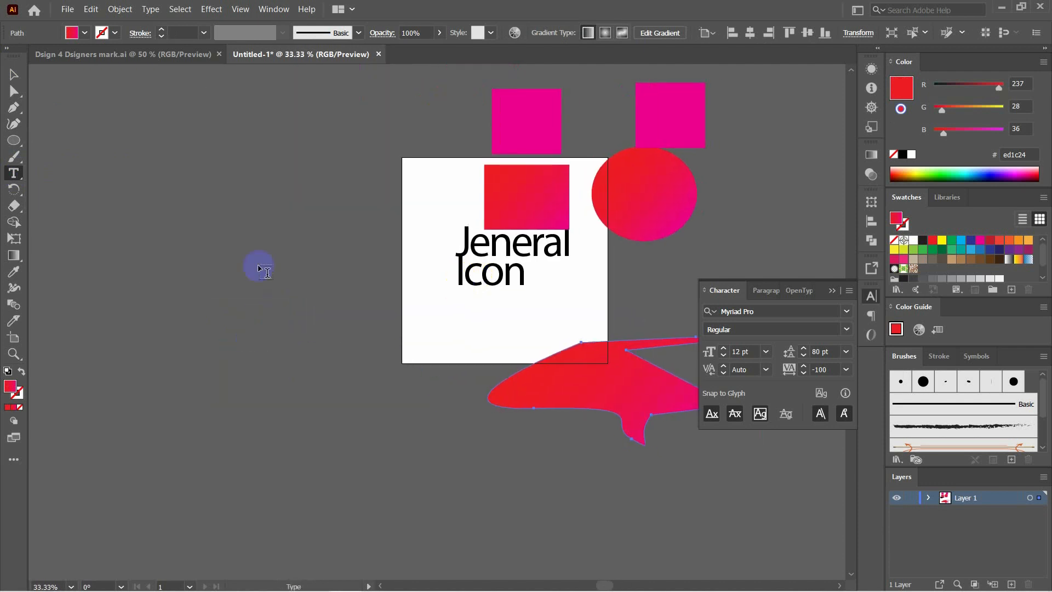
click(208, 241)
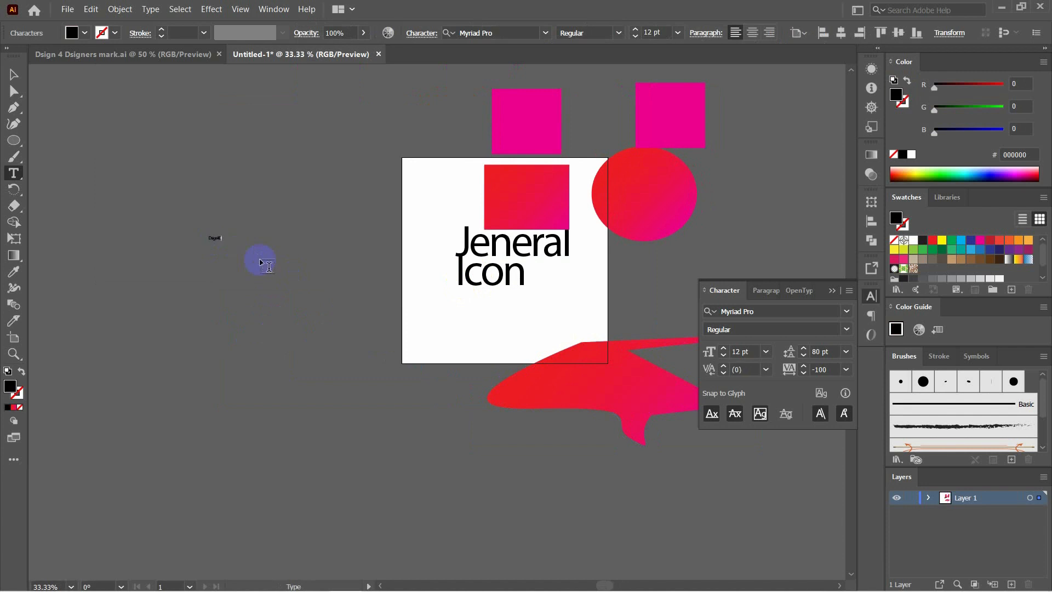
click(14, 74)
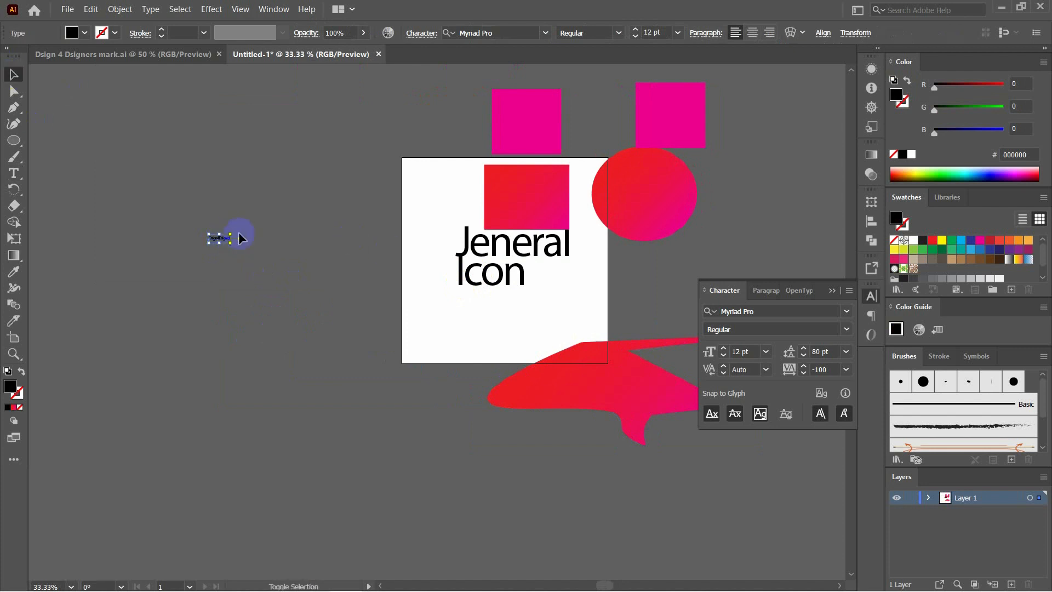
Enlarge the Dsign4Dsigner text to about 150 pt and shift it left, clear of the artboard.
drag(233, 236, 221, 209)
drag(683, 144, 258, 194)
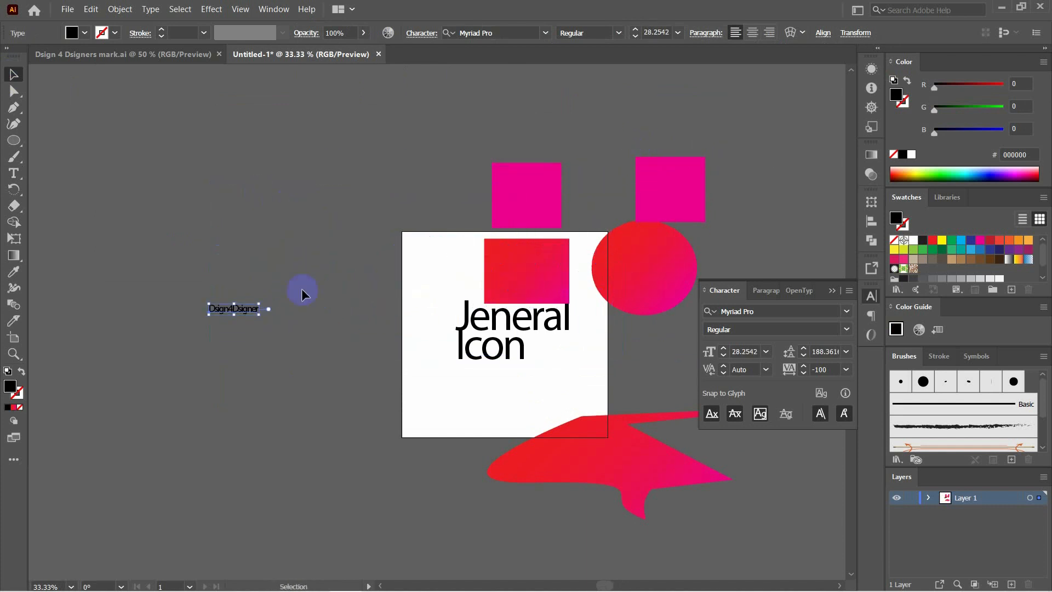
drag(259, 303, 470, 214)
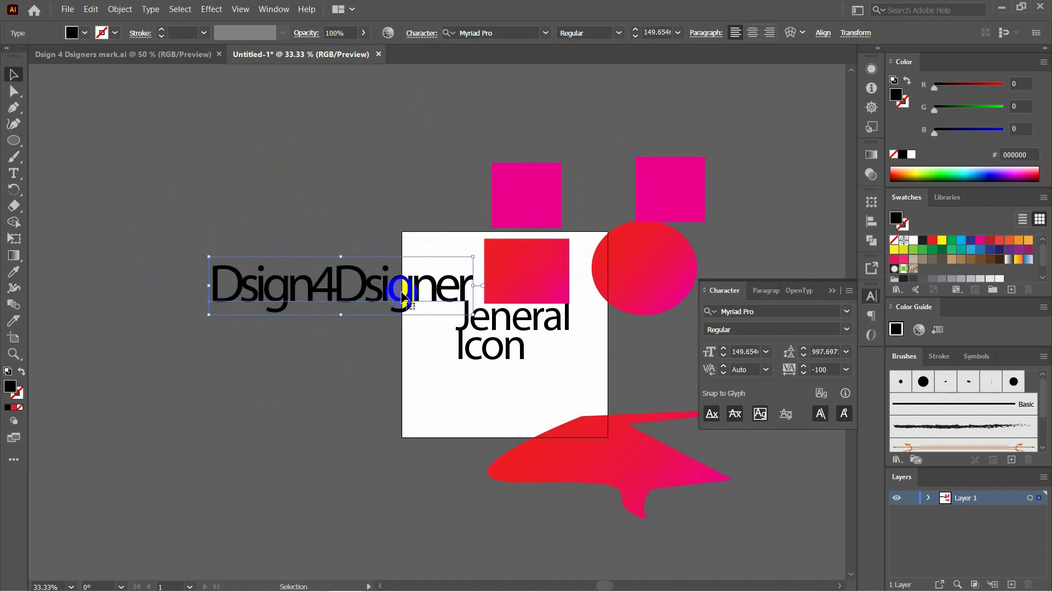
drag(400, 293, 310, 276)
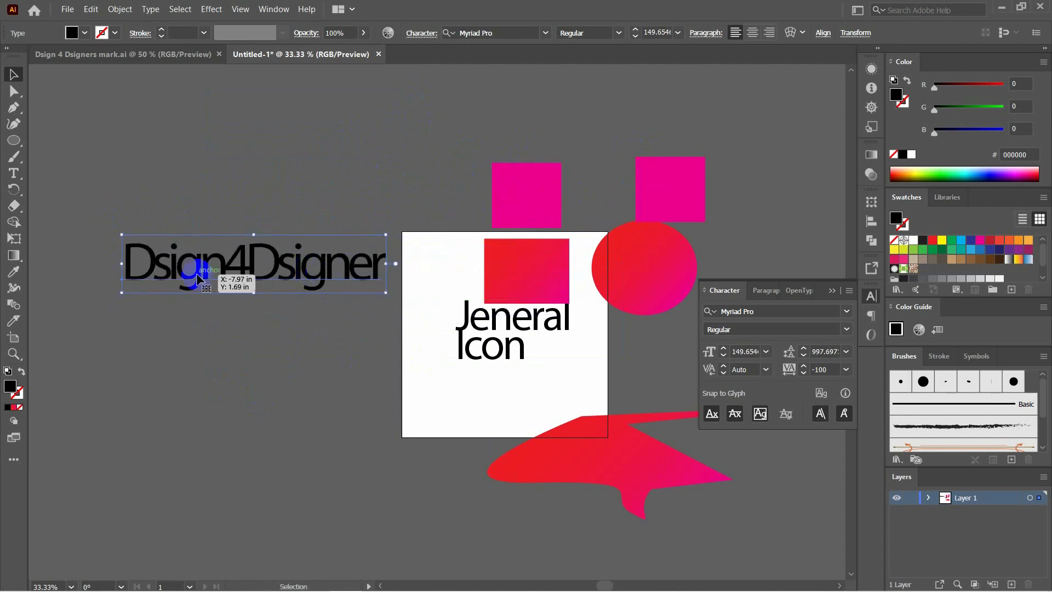
Set the tracking of the whole Dsign4Dsigner text to 0 and move the text above the artboard's upper-left side.
double_click(263, 269)
double_click(263, 270)
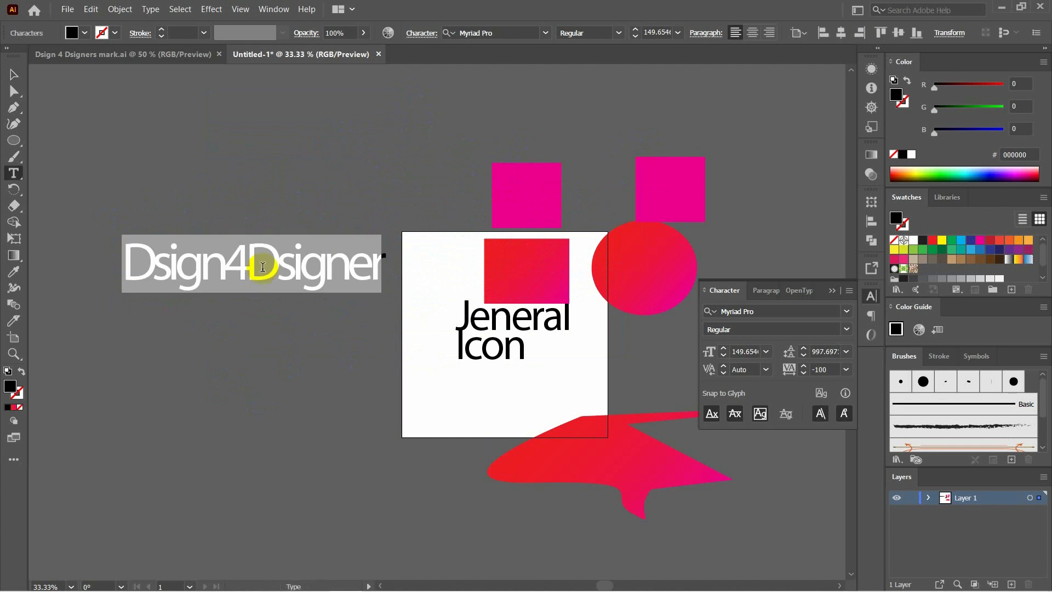
click(826, 369)
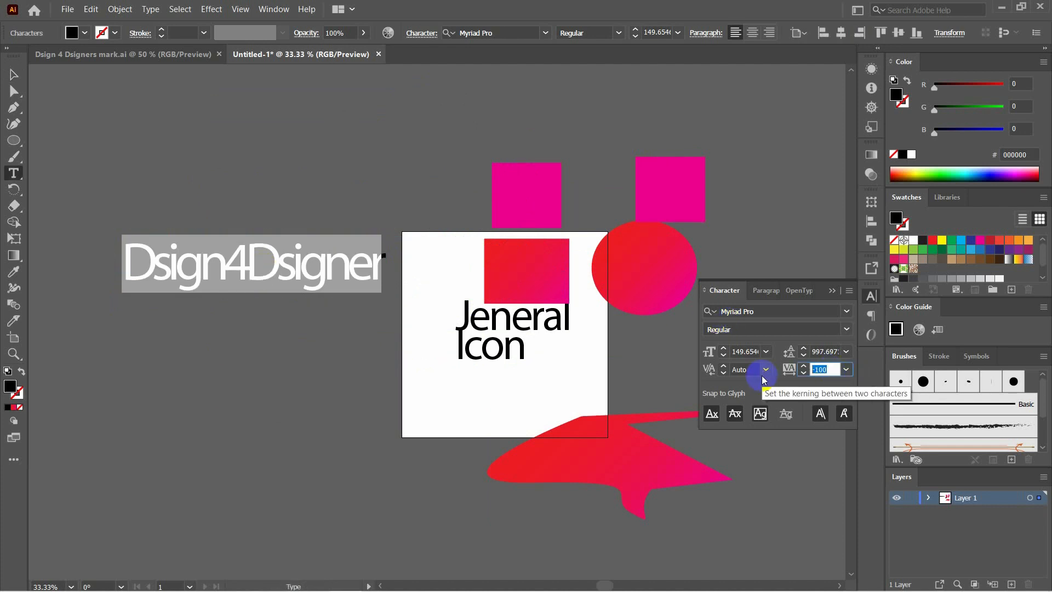
text(0)
key(Return)
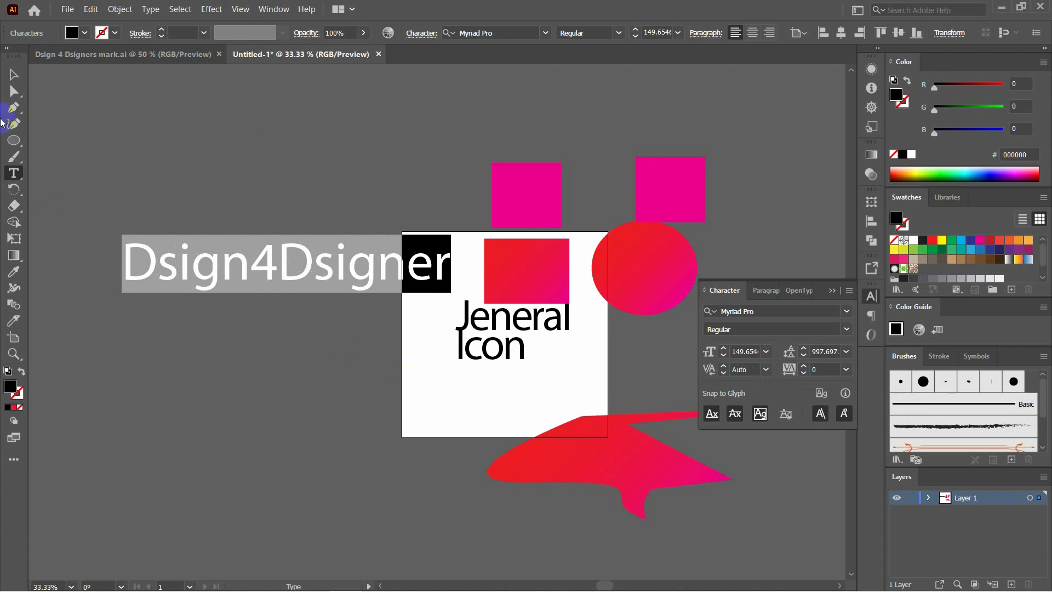
click(14, 74)
drag(365, 271, 345, 157)
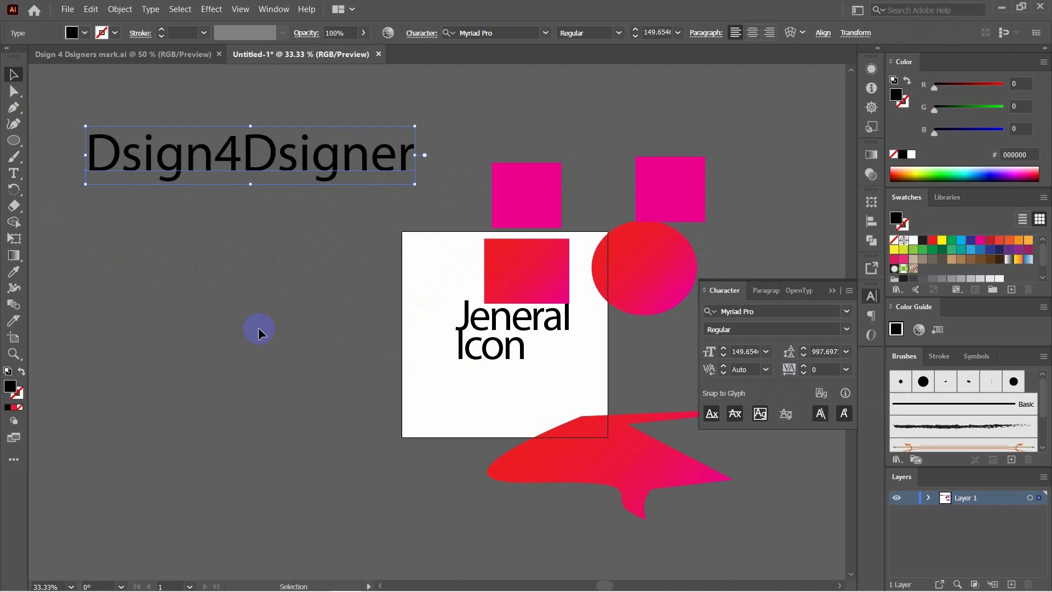
Move the gradient circle below the Dsign4Dsigner text and convert its outline into a type path with Type on a Path.
drag(595, 281, 207, 327)
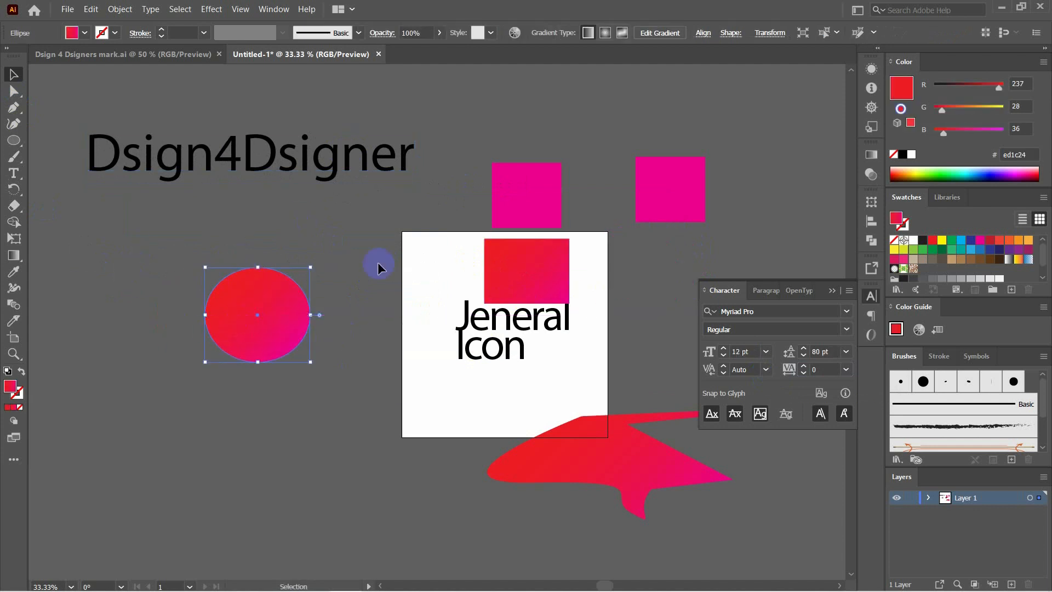
drag(14, 173, 85, 195)
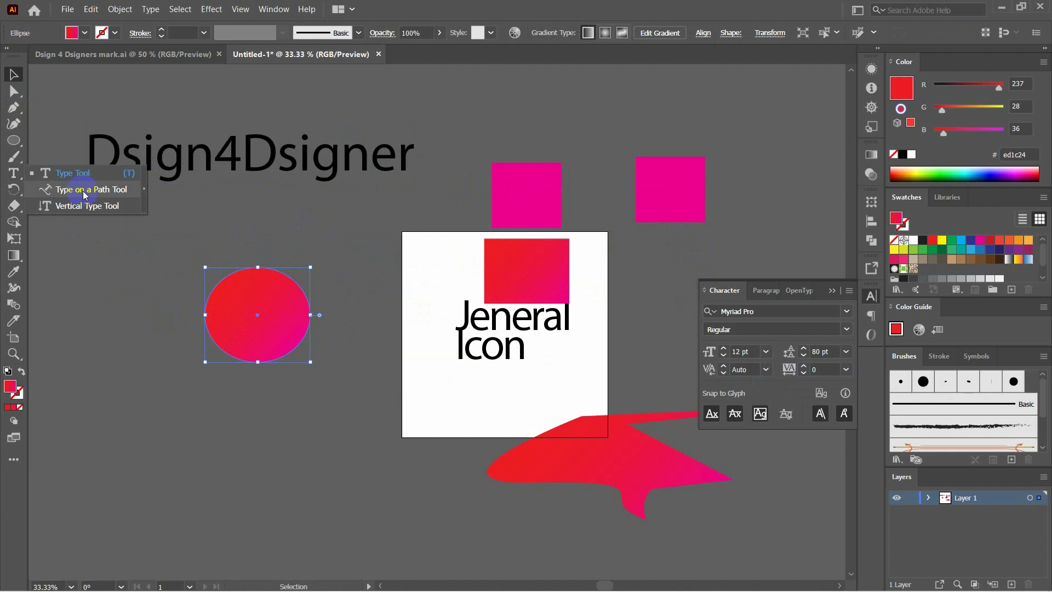
click(85, 195)
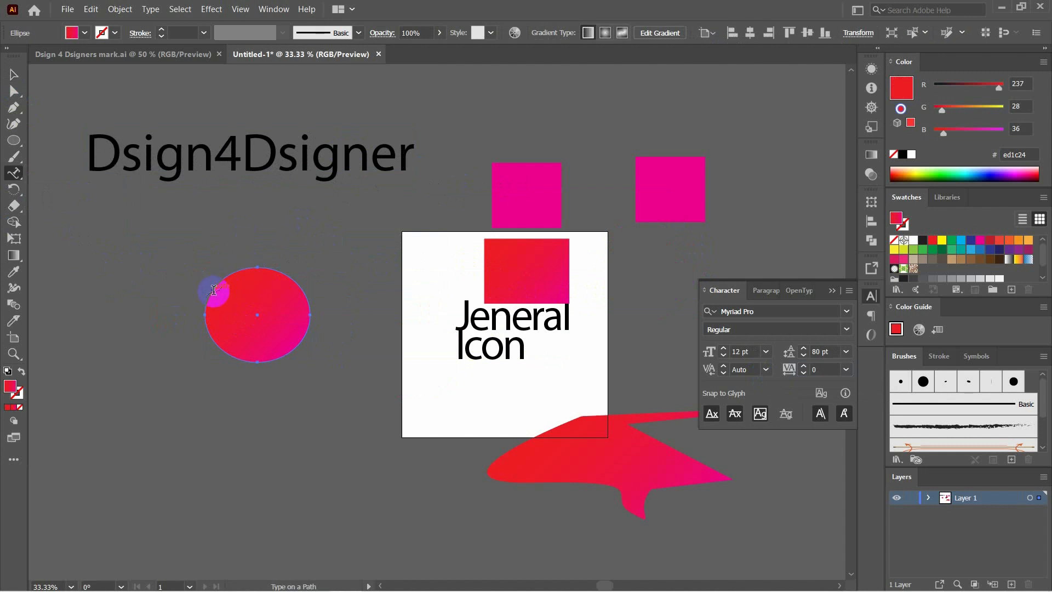
click(213, 287)
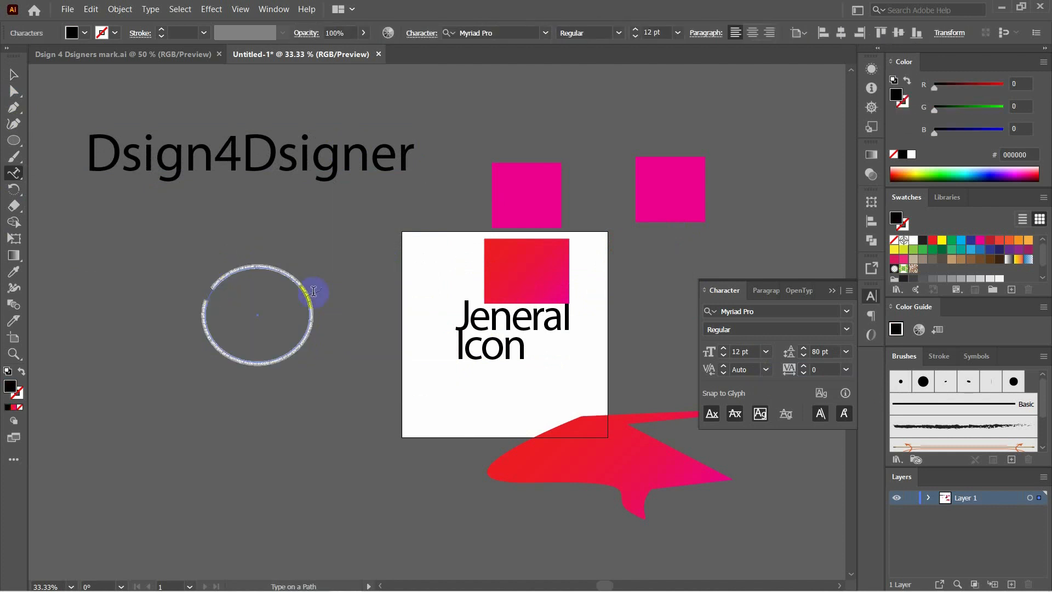
Replace the placeholder text on the circular path with random filler letters running most of the way around it.
click(400, 303)
text(bskkbadhnd)
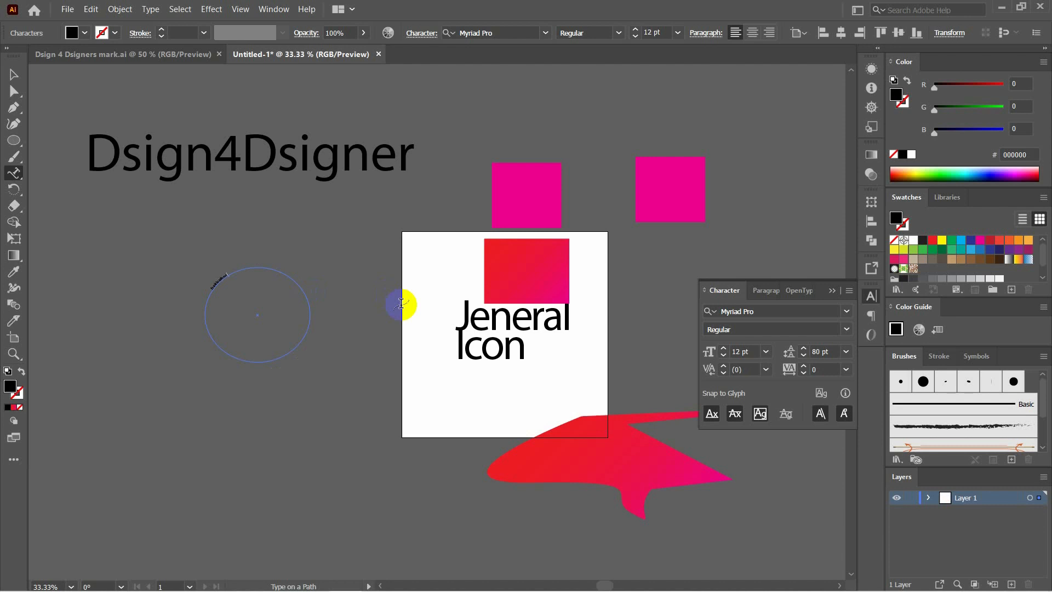
text(fndfkmmfdddddddddddddddddddddddddddddddddddddddddddddddddddddddddddddddddddddddddddddddddddddddddddd)
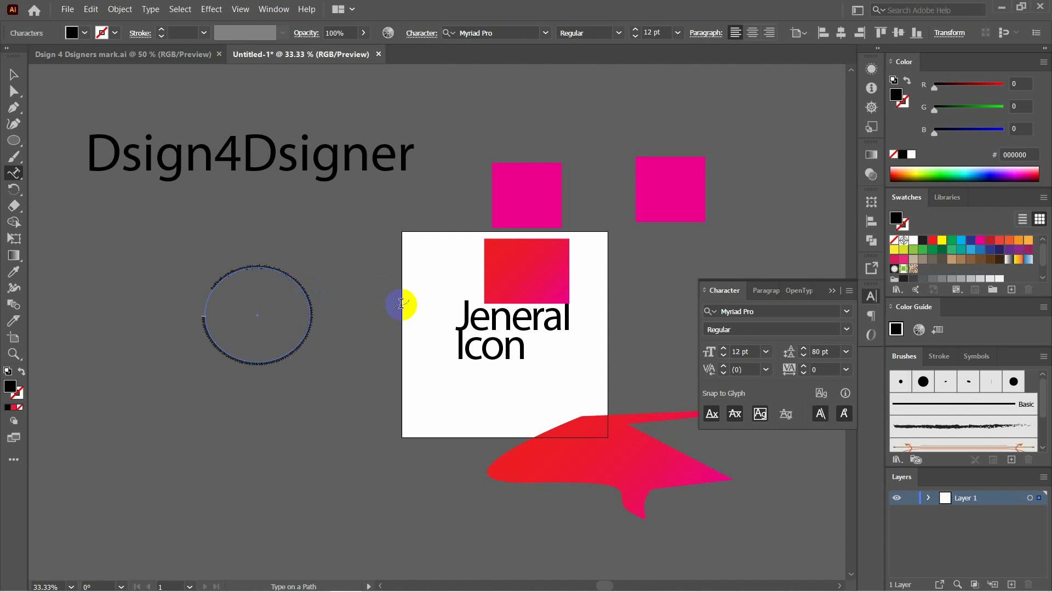
Set the font size of all the text on the circular path to 25 pt and deselect it.
key(ctrl+a)
click(401, 303)
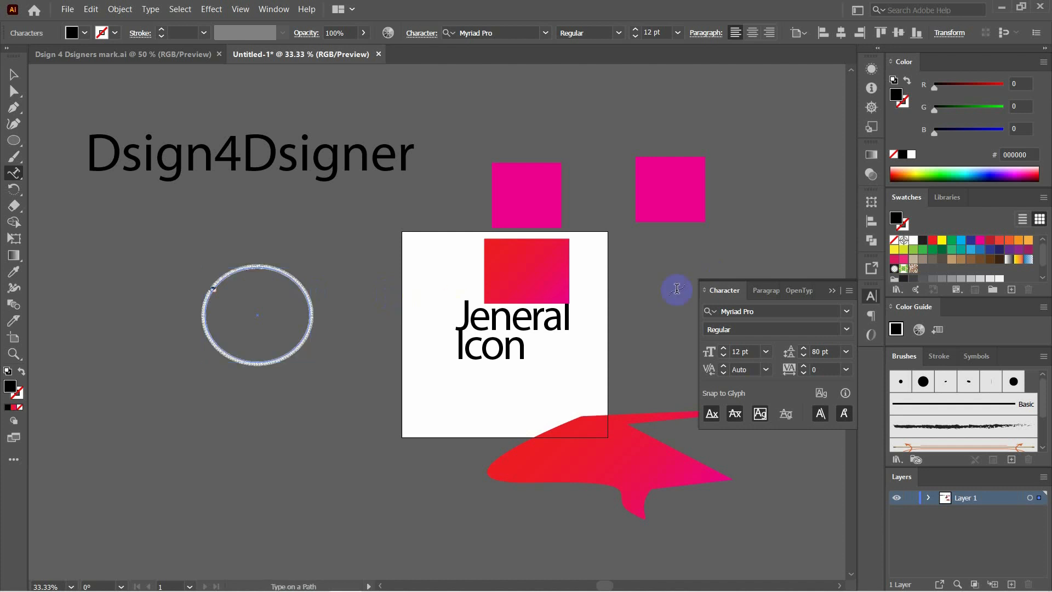
click(754, 353)
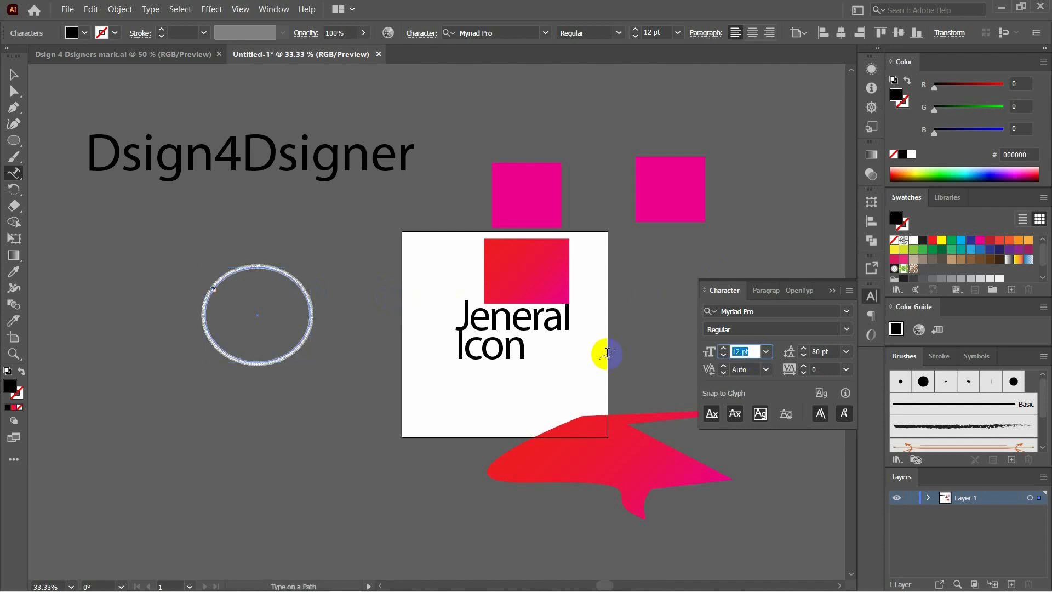
text(25)
key(Return)
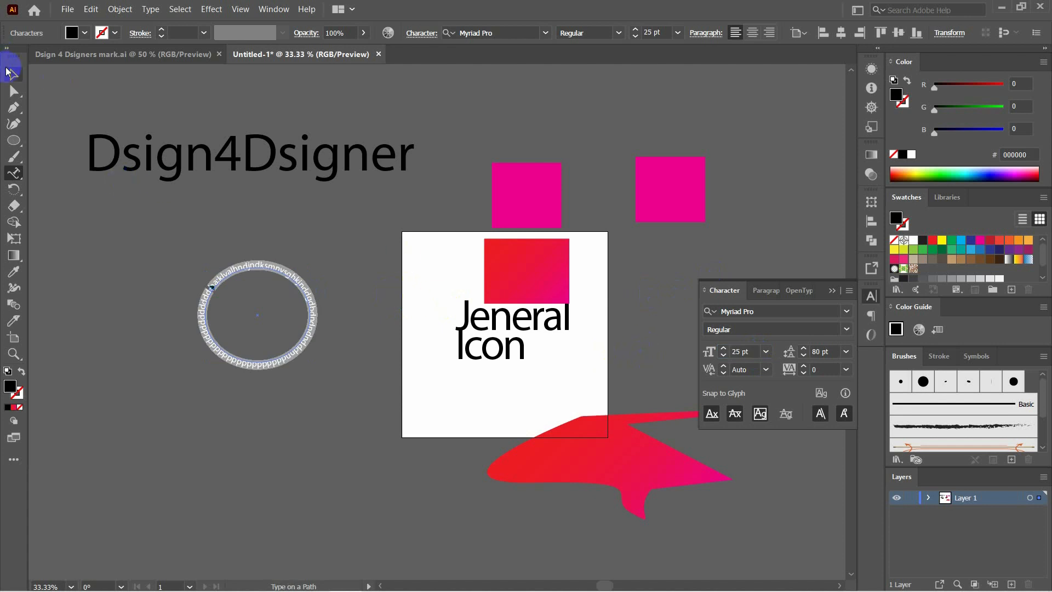
click(14, 75)
click(372, 256)
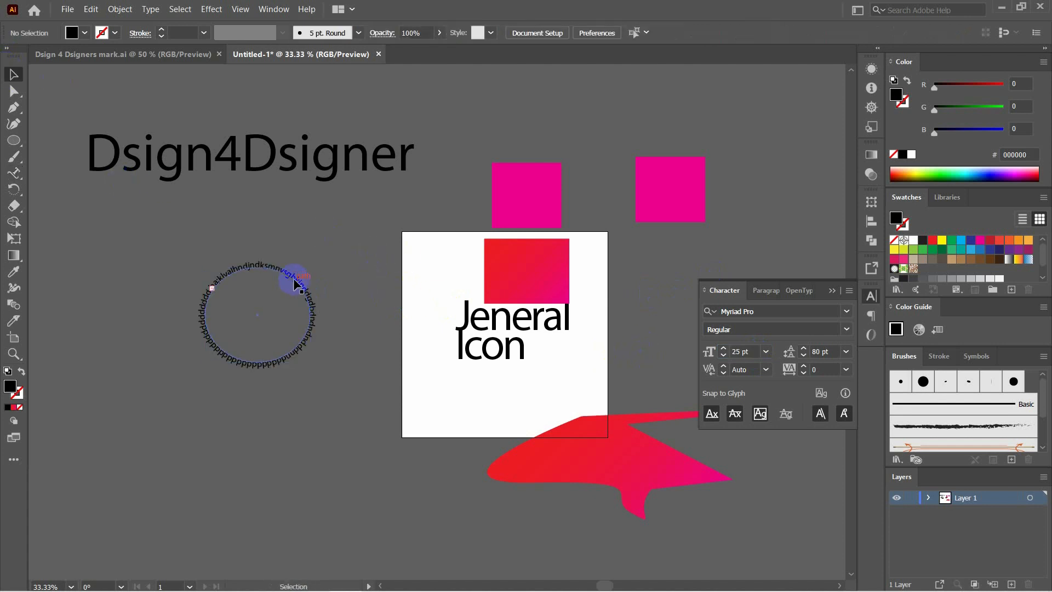
Try moving the circular path text up and to the right, and undo the move.
drag(300, 281, 334, 245)
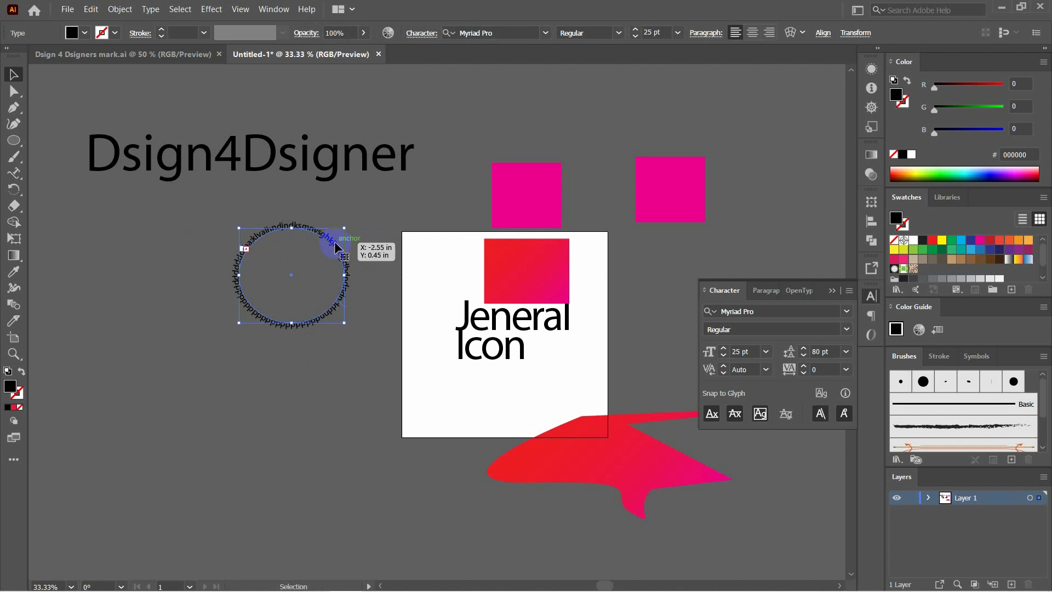
key(ctrl+z)
key(v)
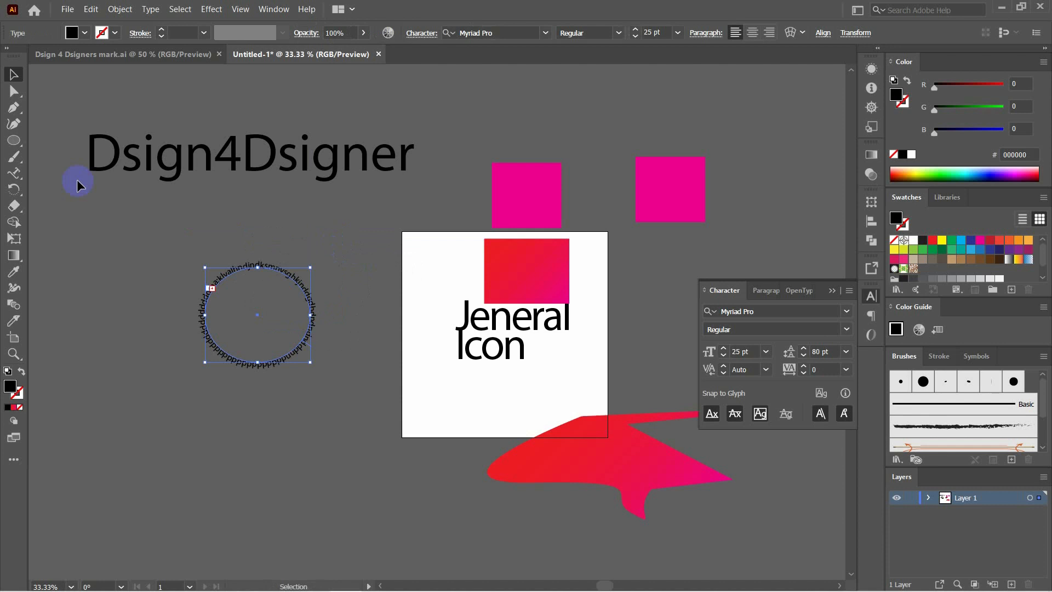
click(256, 324)
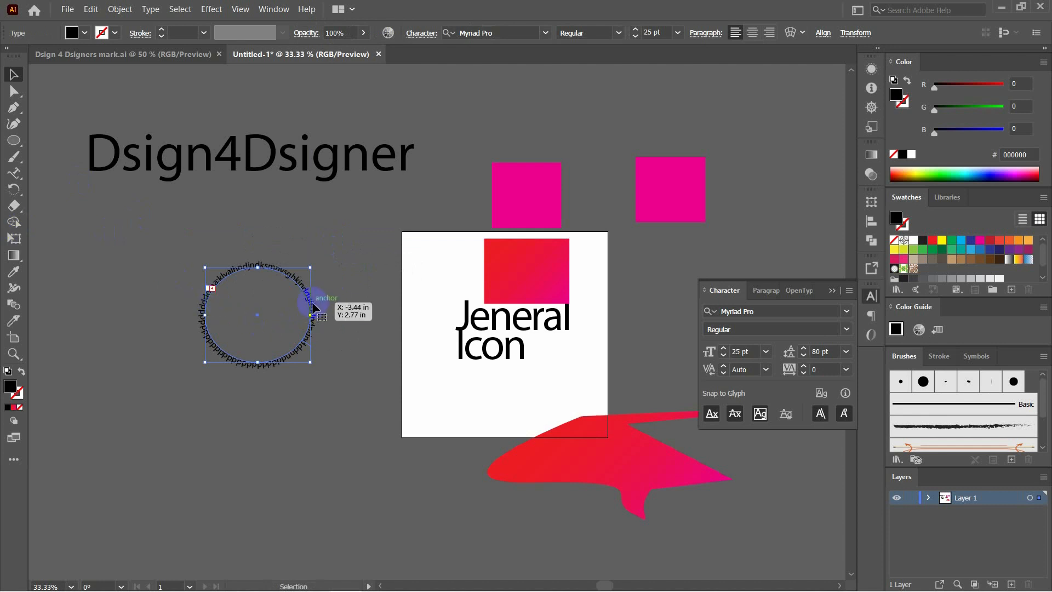
Move the circular path text up and to the right so it overlaps the magenta square above the artboard, and deselect it.
drag(310, 307, 601, 165)
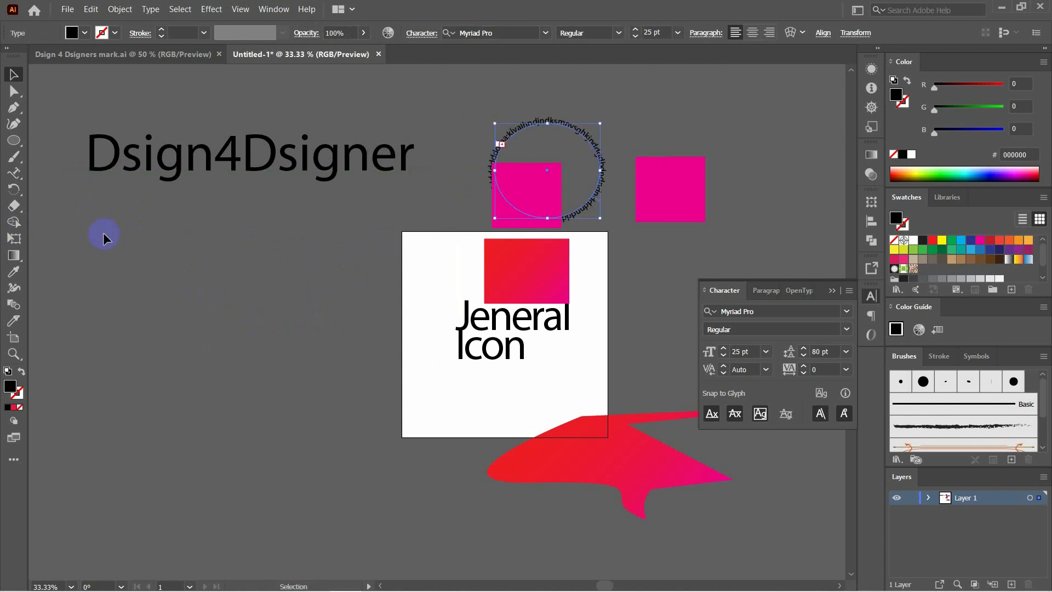
click(104, 233)
Add the text NIGERIA with the Vertical Type tool on the canvas below the Dsign4Dsigner text.
click(14, 174)
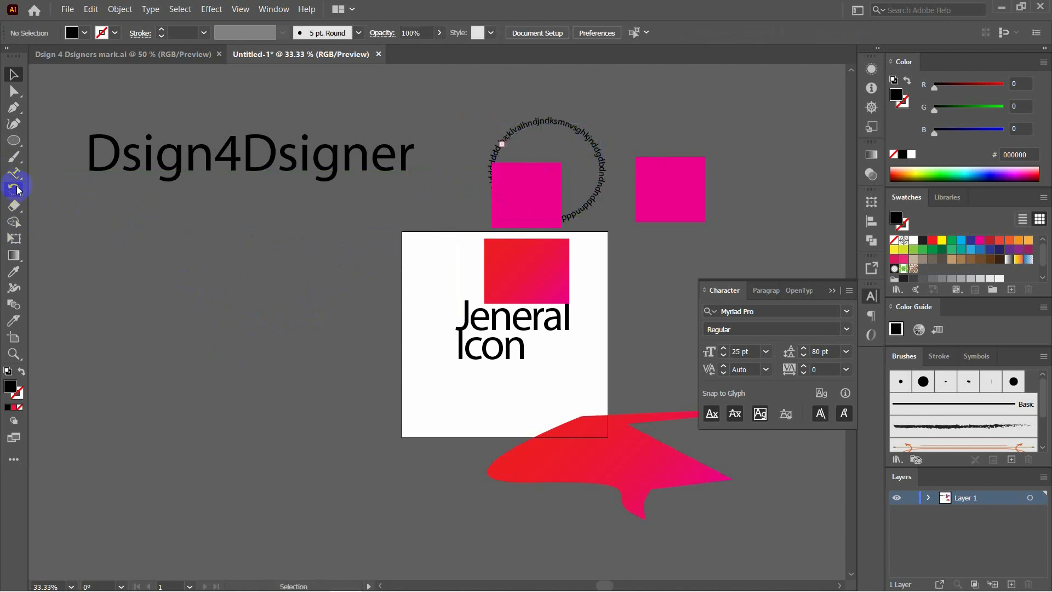
click(15, 174)
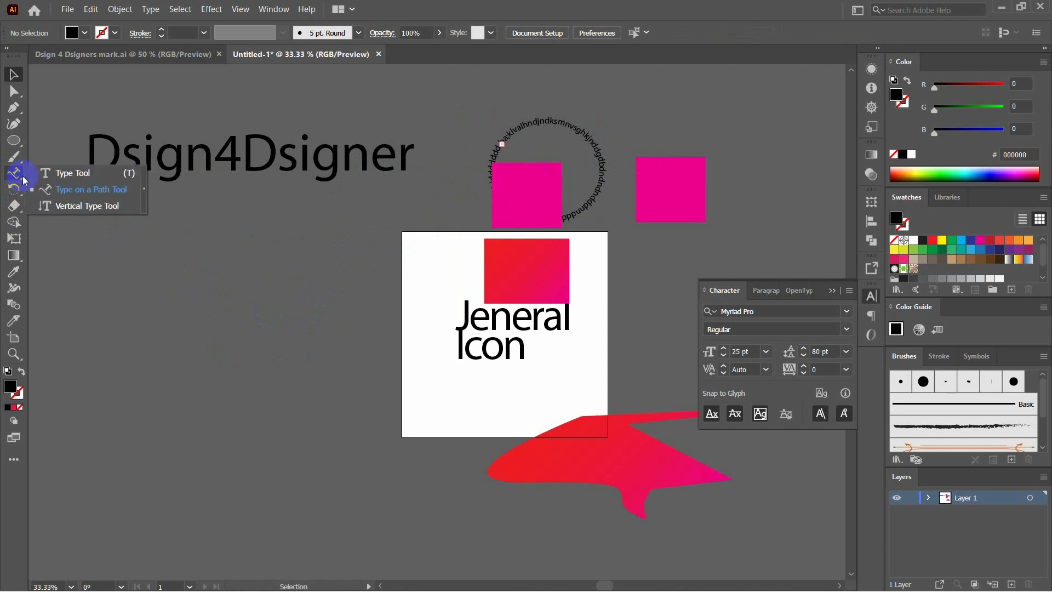
click(94, 206)
click(157, 228)
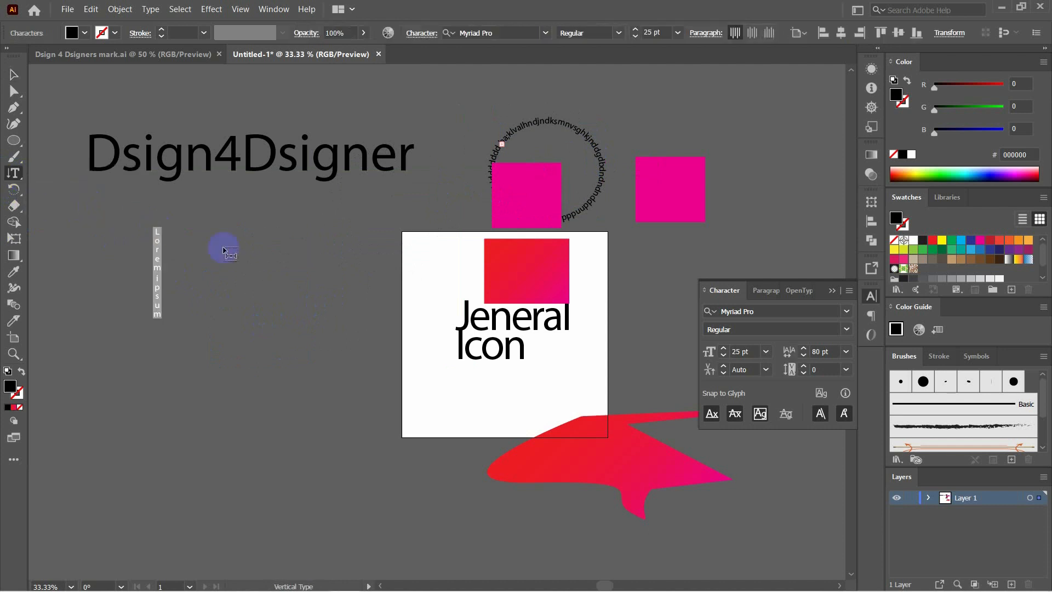
key(BackSpace)
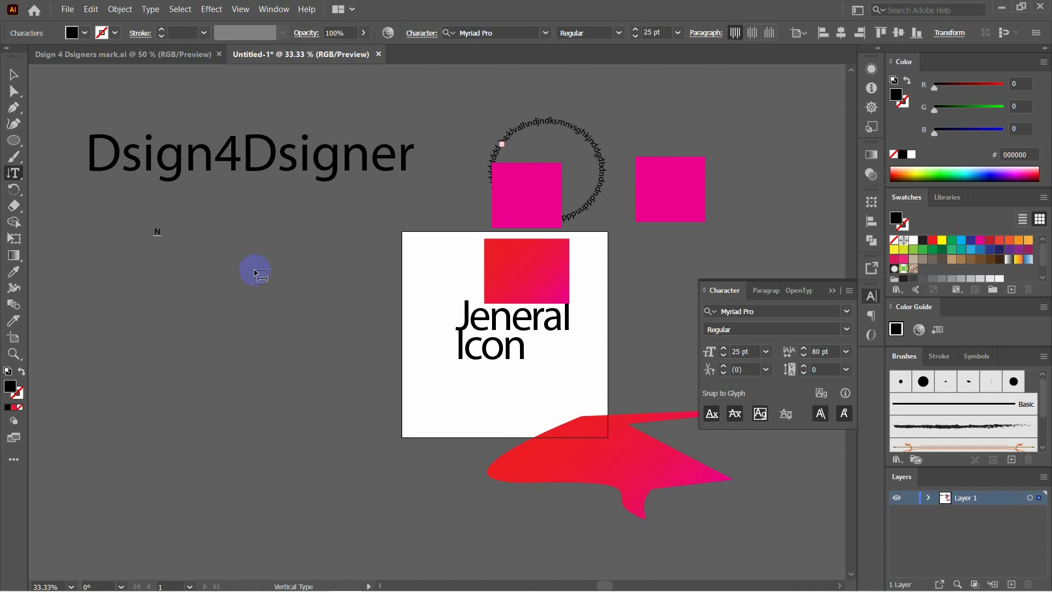
text(NIGERIA)
click(13, 74)
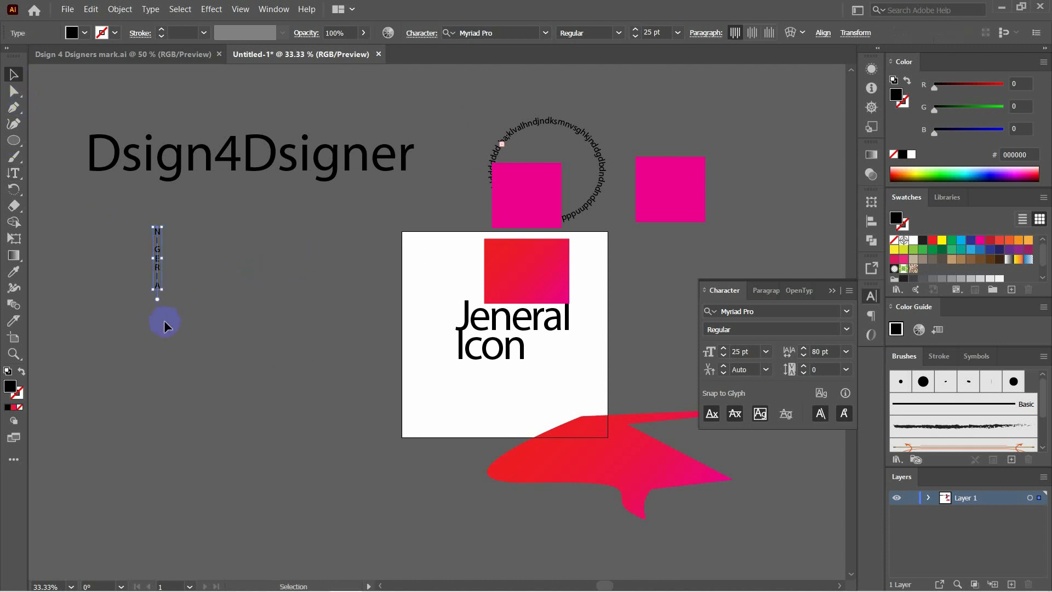
Try enlarging the vertical NIGERIA text, undo the scaling and delete the text.
drag(164, 300, 273, 463)
click(255, 387)
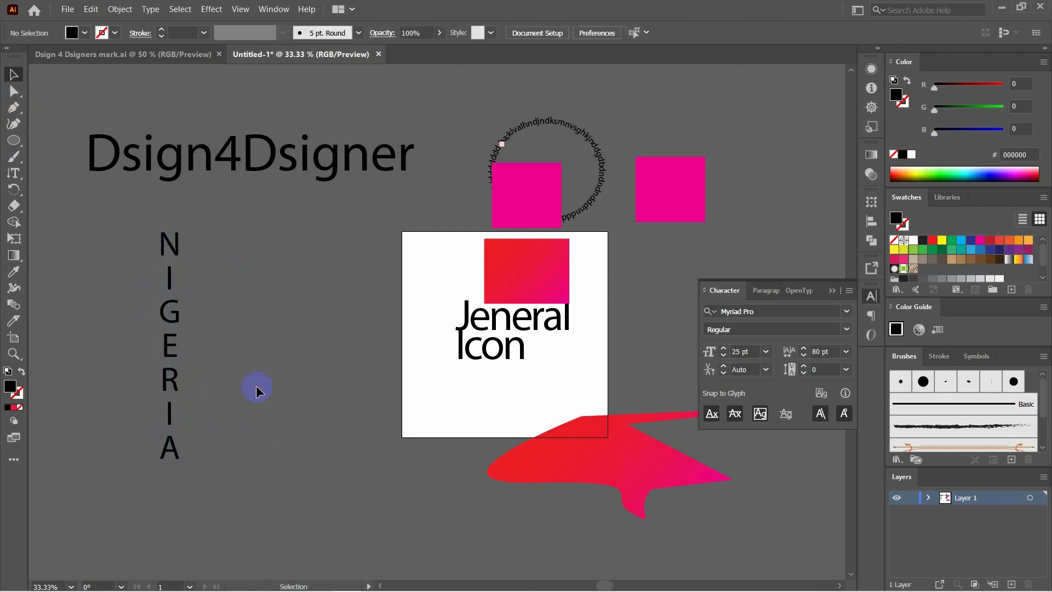
key(ctrl+z)
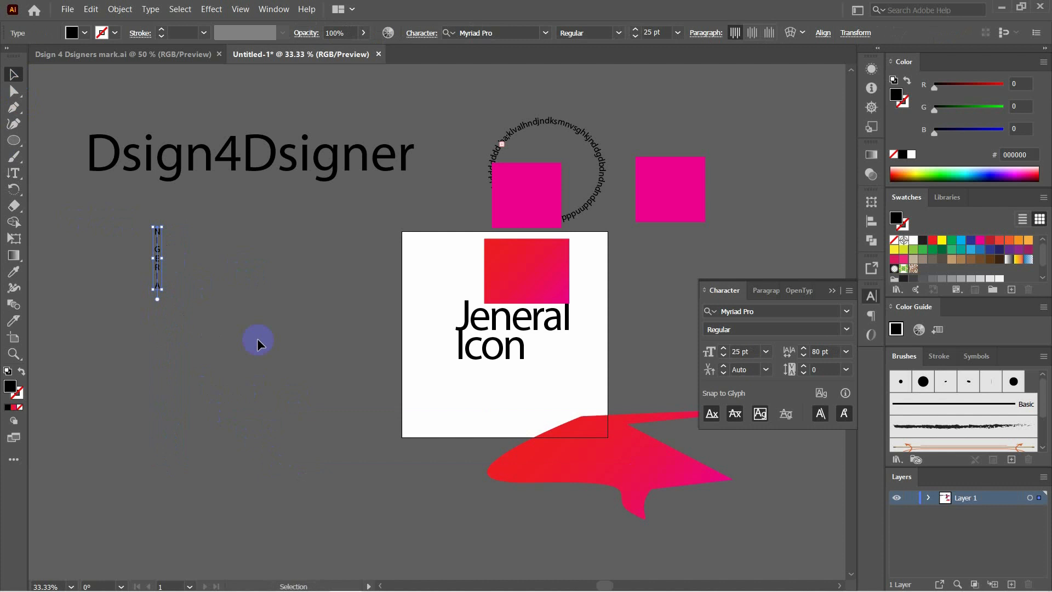
key(Delete)
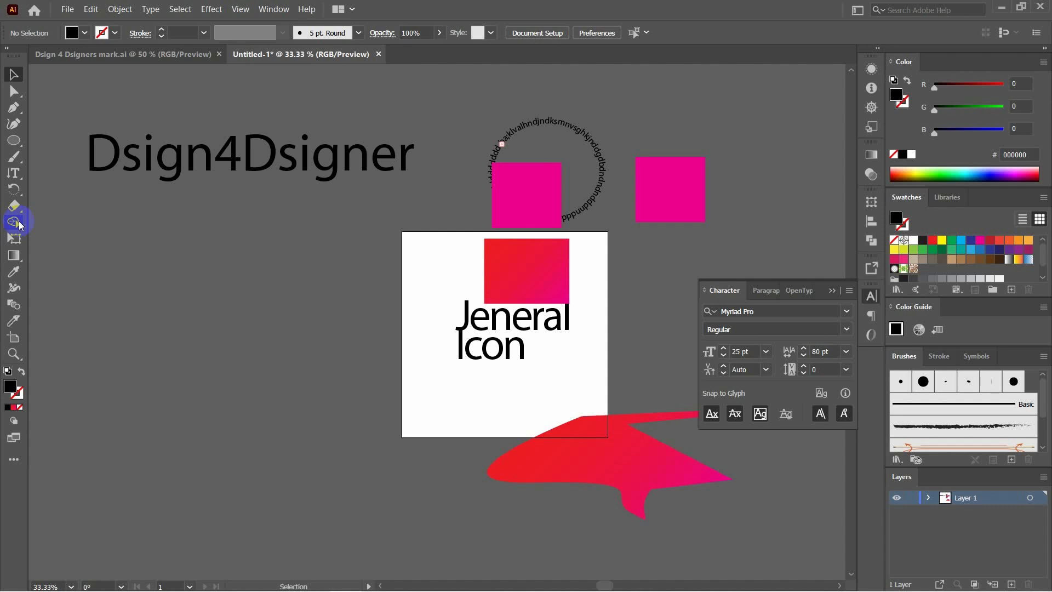
Switch to Telegram to check the Dsign4Dsigners group call and its shared screen, and return to Illustrator.
mouse_move(310, 583)
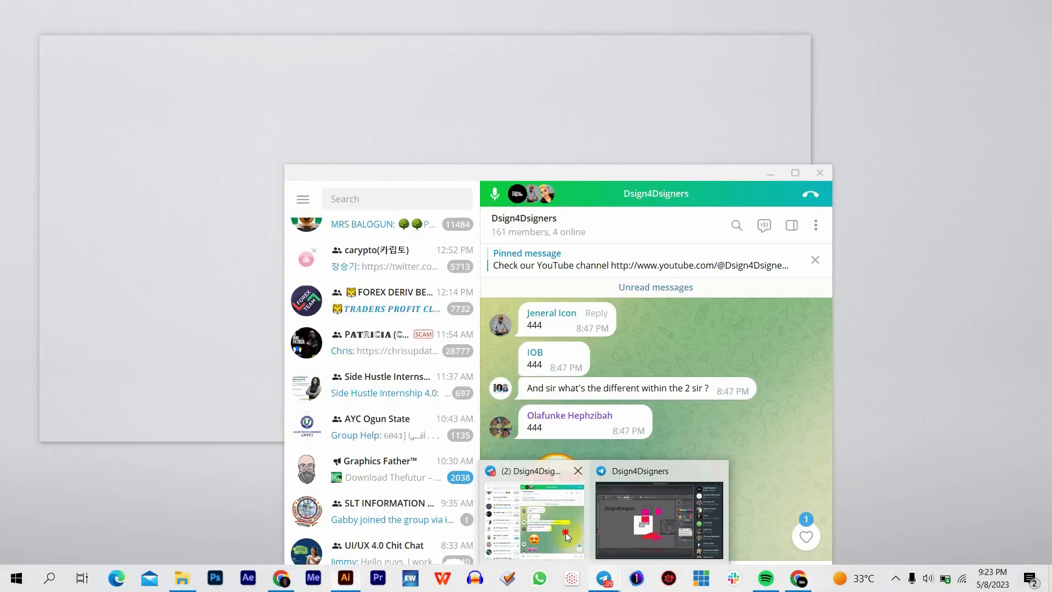
click(534, 518)
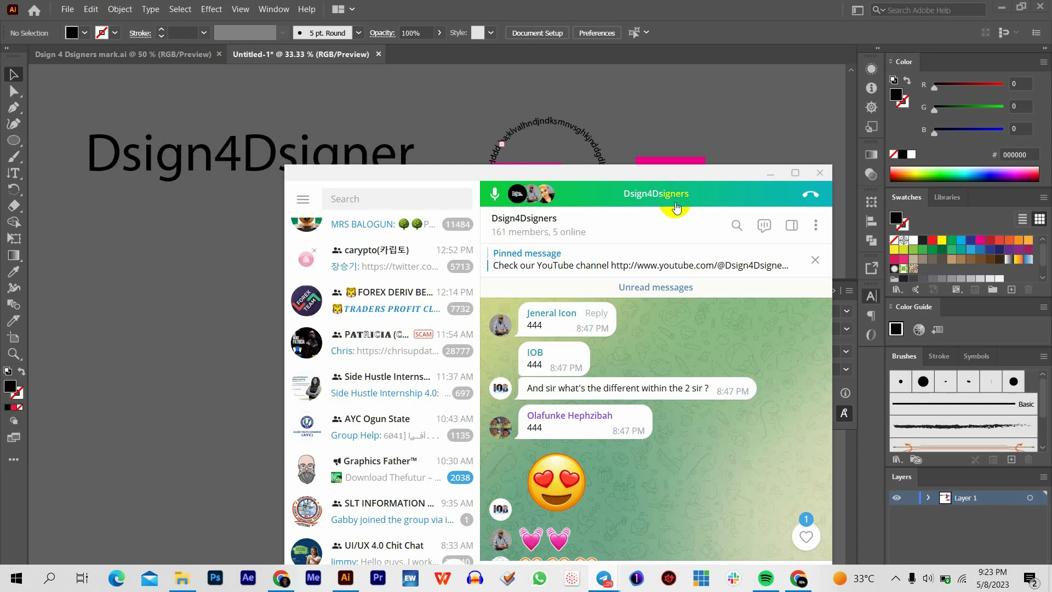
click(631, 198)
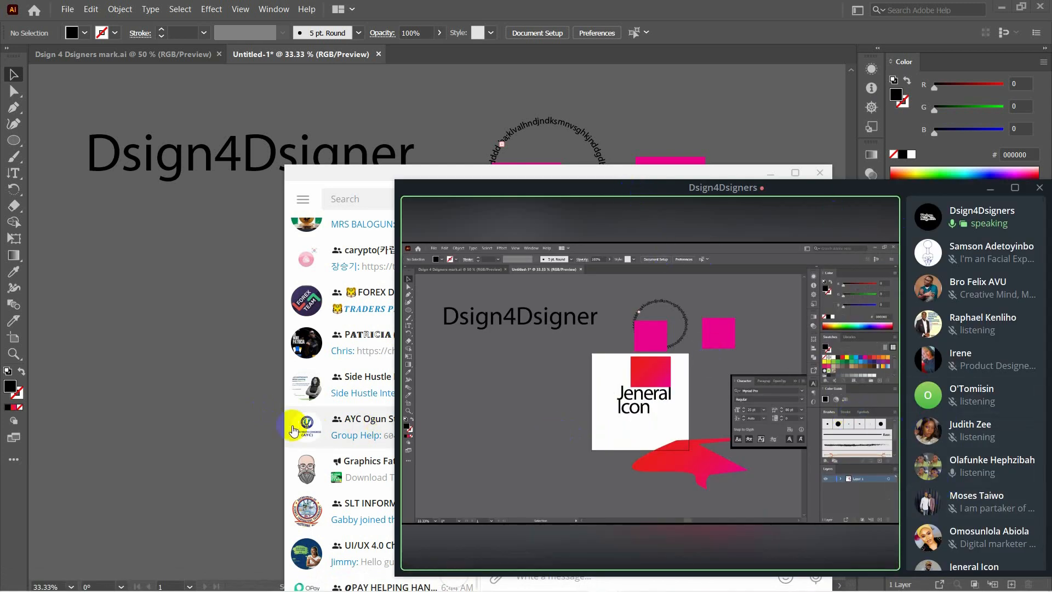
click(174, 367)
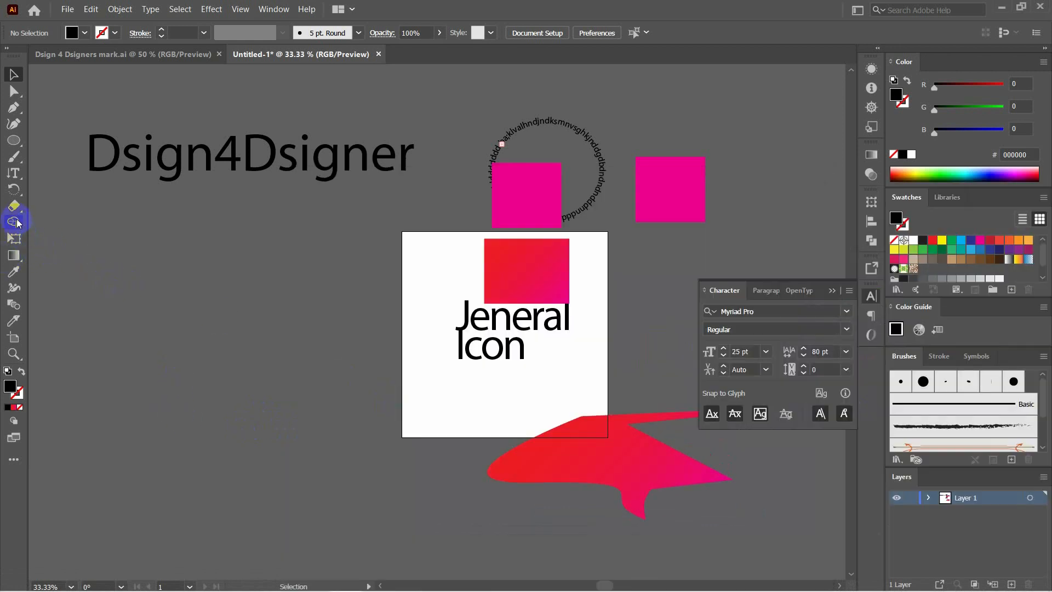
Try rotating the Dsign4Dsigner text clockwise, and undo the rotation.
click(14, 192)
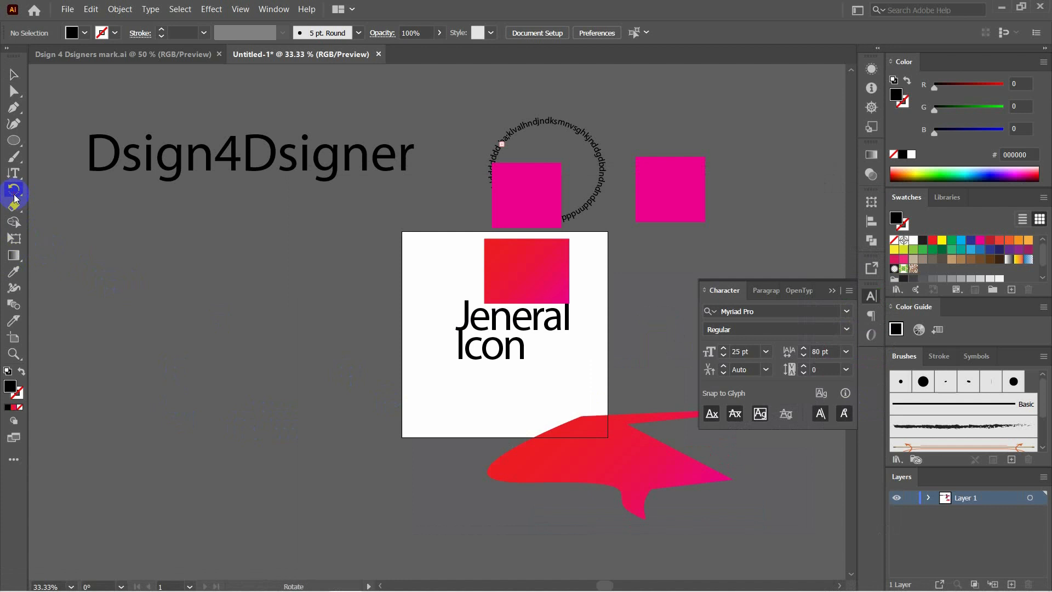
click(11, 74)
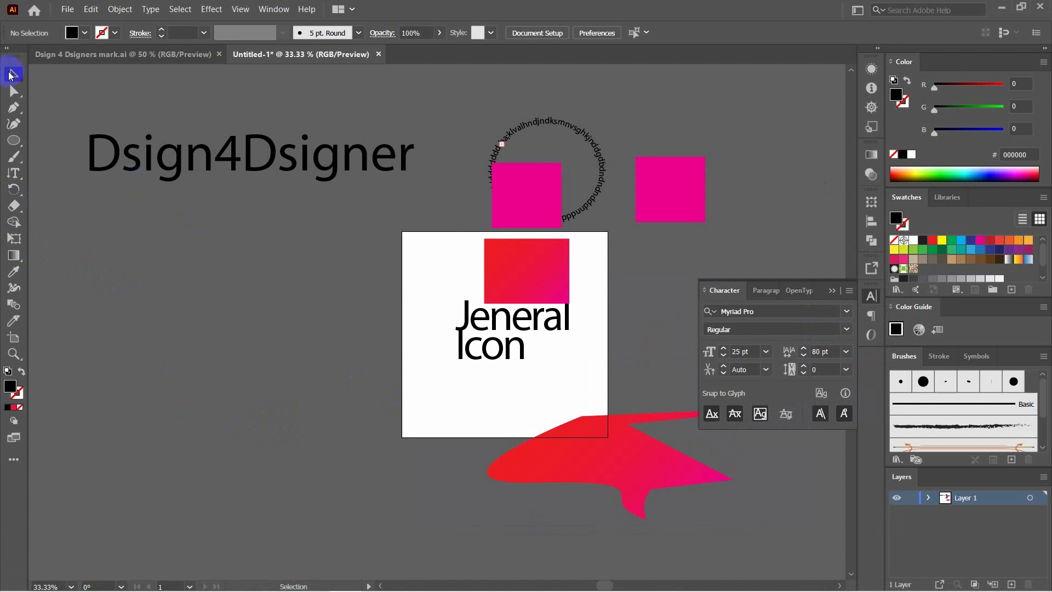
click(227, 159)
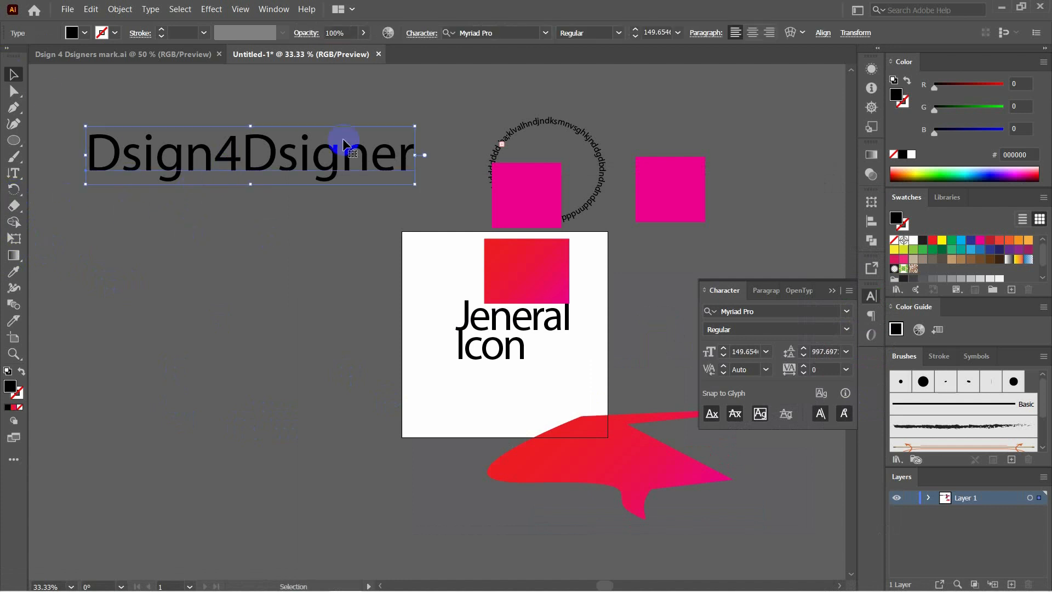
click(335, 170)
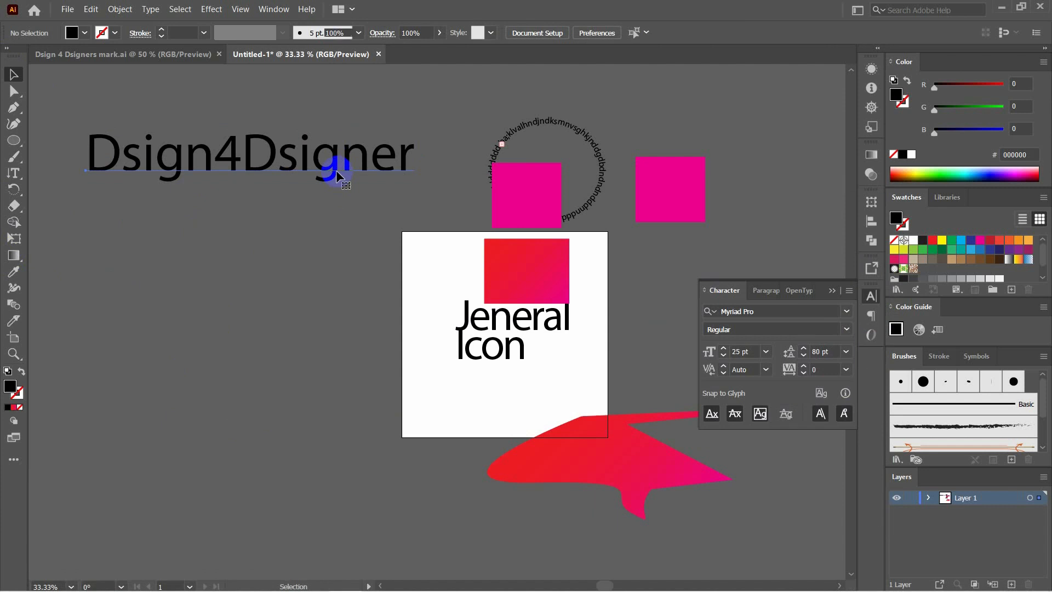
click(336, 170)
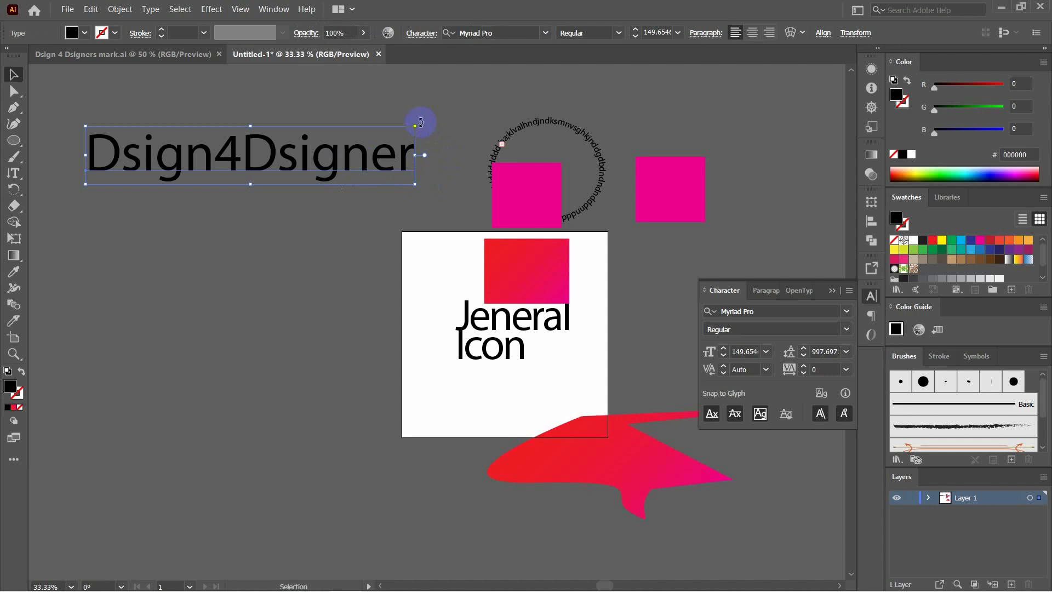
drag(421, 121, 430, 323)
key(ctrl+z)
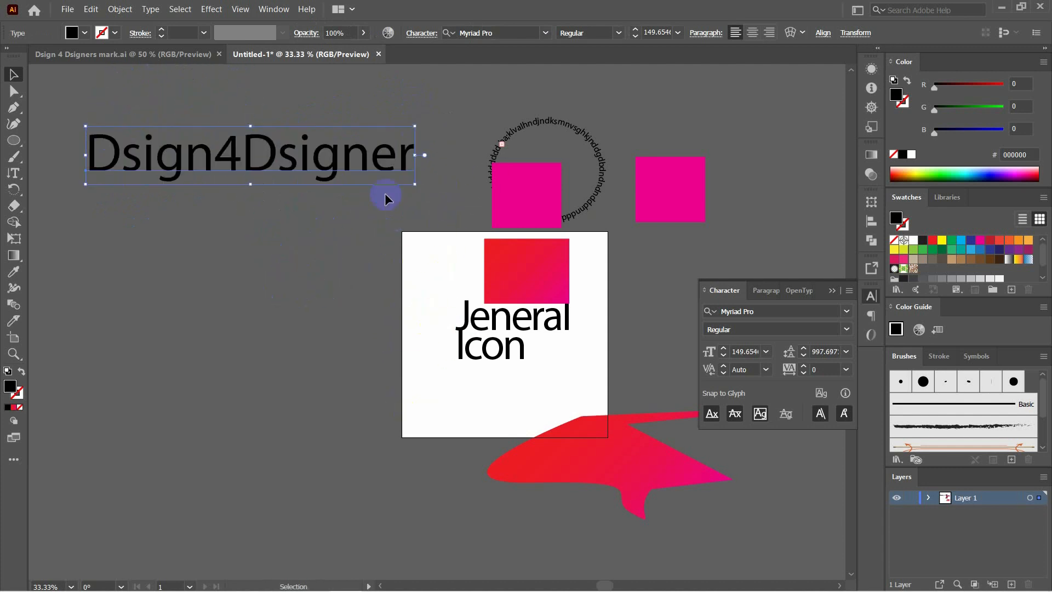
Move the Dsign4Dsigner text down so it overlaps the lower part of the artboard, and deselect it.
drag(375, 155, 488, 390)
click(326, 310)
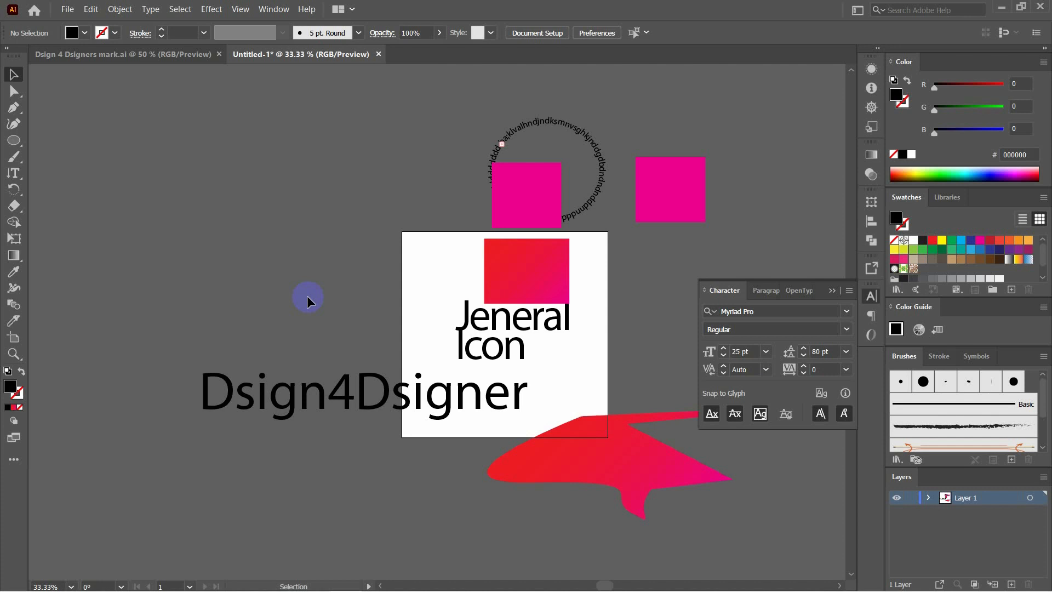
mouse_move(550, 578)
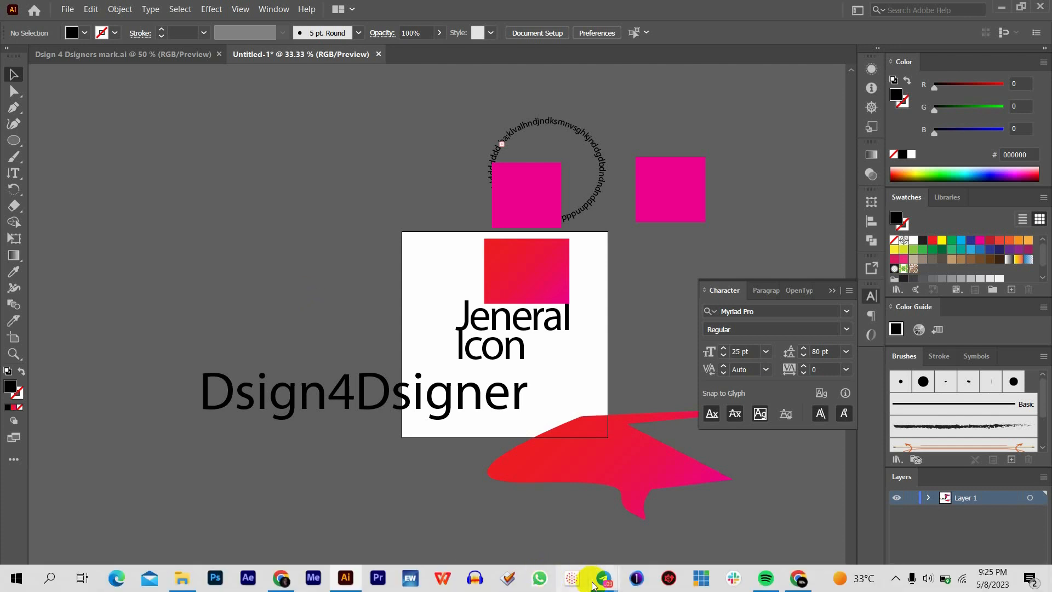
mouse_move(603, 578)
mouse_move(553, 531)
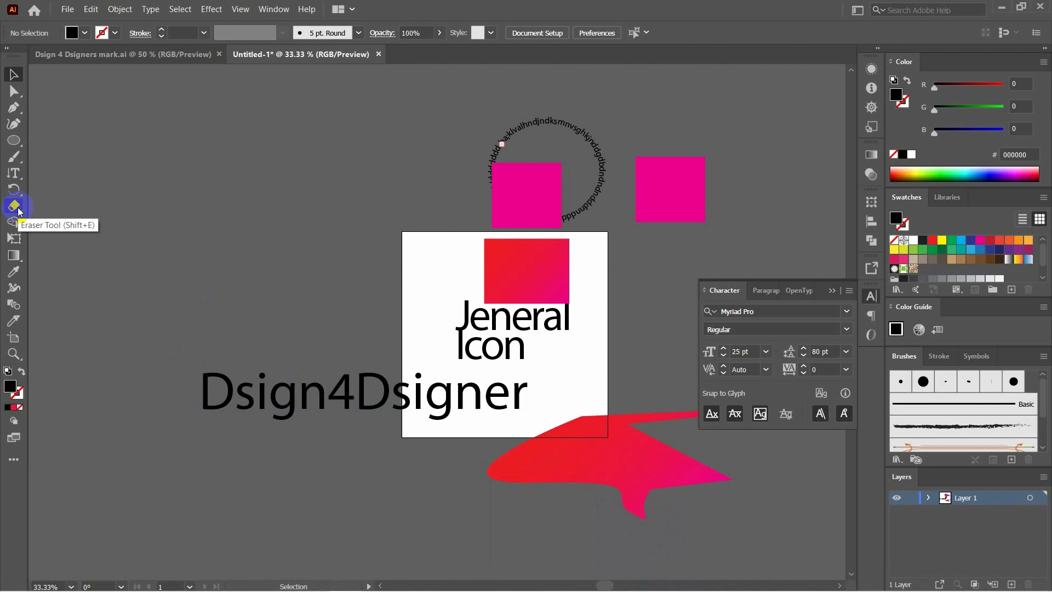
Try erasing a stroke into the gradient rectangle on the artboard with the Eraser tool, and undo it.
drag(18, 212, 86, 211)
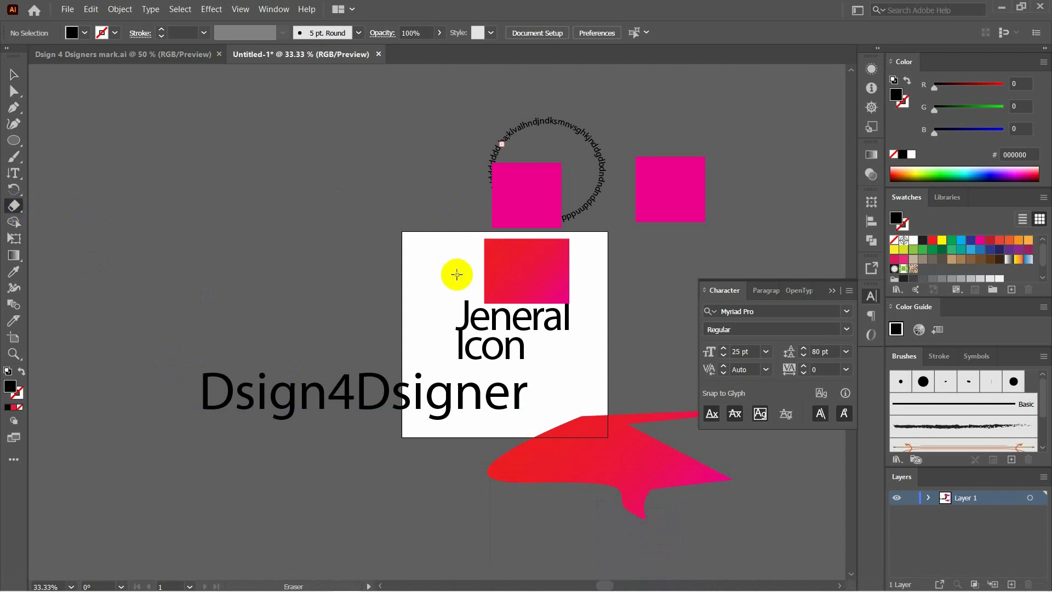
mouse_move(457, 274)
mouse_down()
mouse_move(529, 266)
mouse_move(436, 290)
mouse_move(523, 274)
mouse_move(497, 267)
mouse_move(520, 284)
mouse_move(558, 268)
mouse_move(520, 262)
mouse_move(546, 265)
mouse_move(528, 238)
mouse_move(524, 262)
mouse_up()
key(ctrl+z)
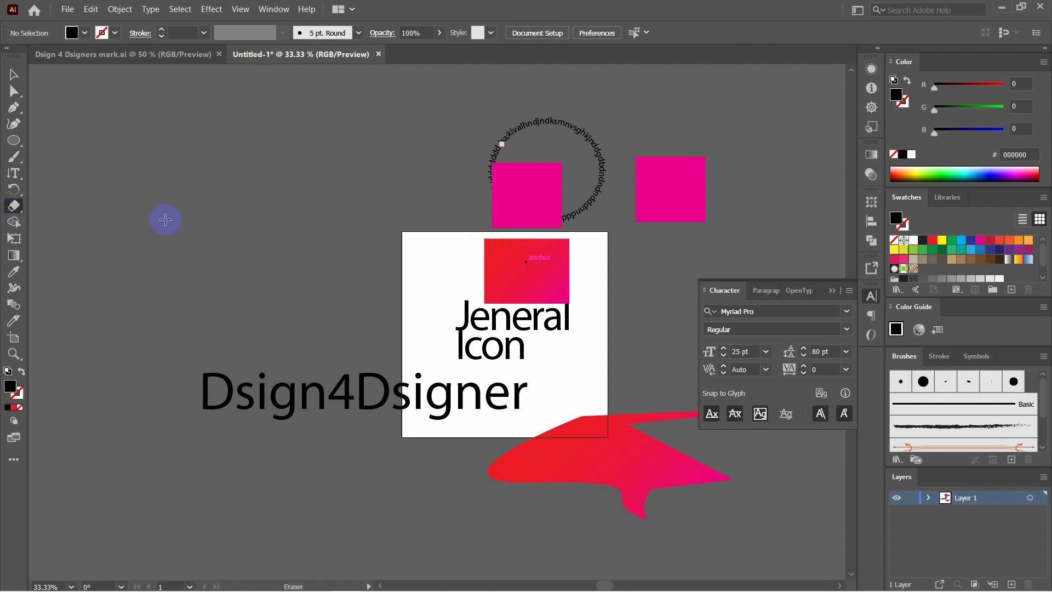
click(13, 227)
click(13, 74)
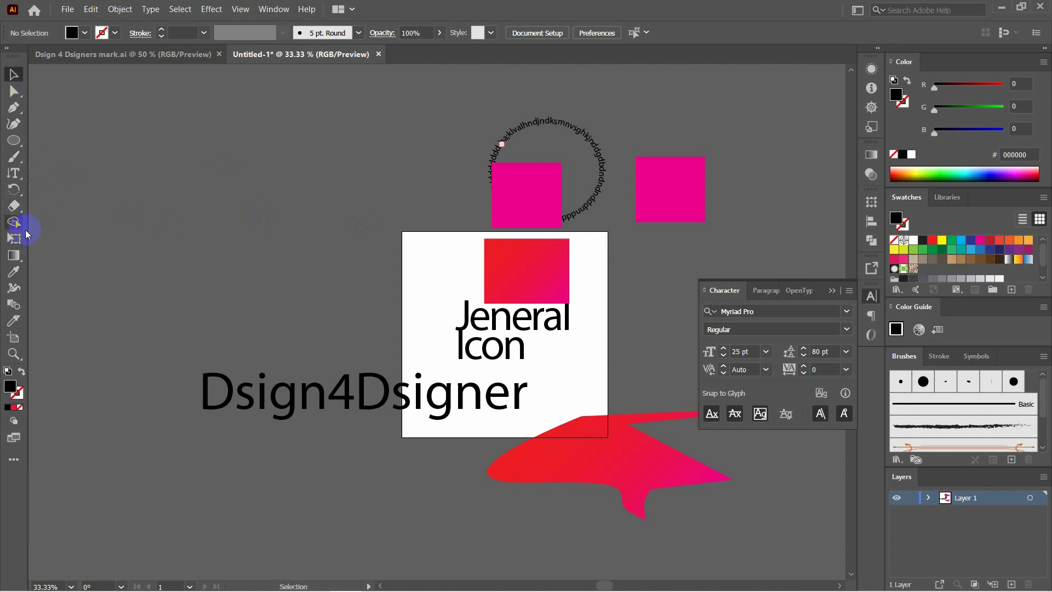
click(14, 230)
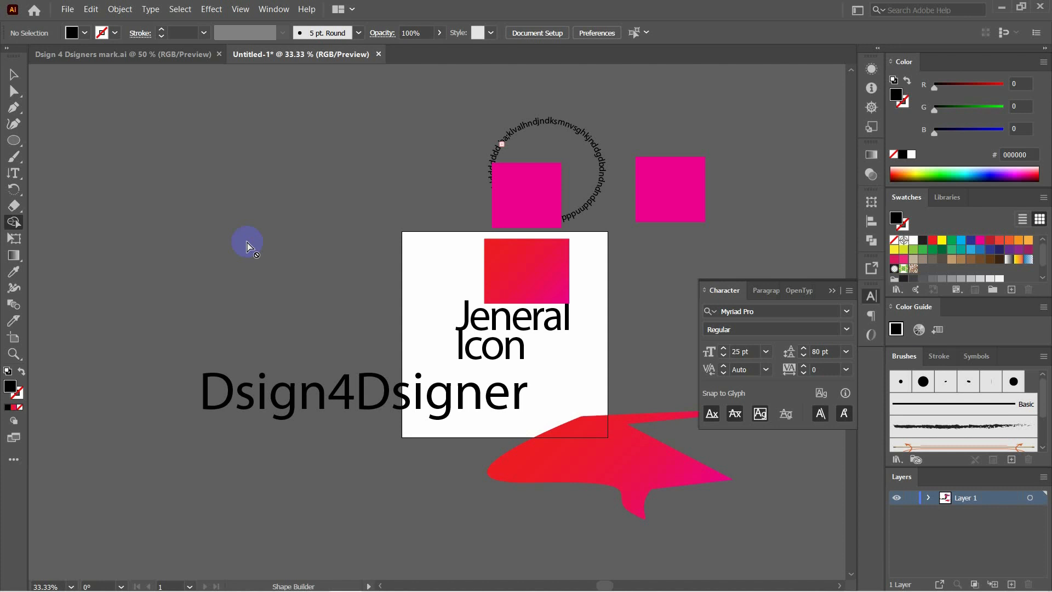
click(17, 77)
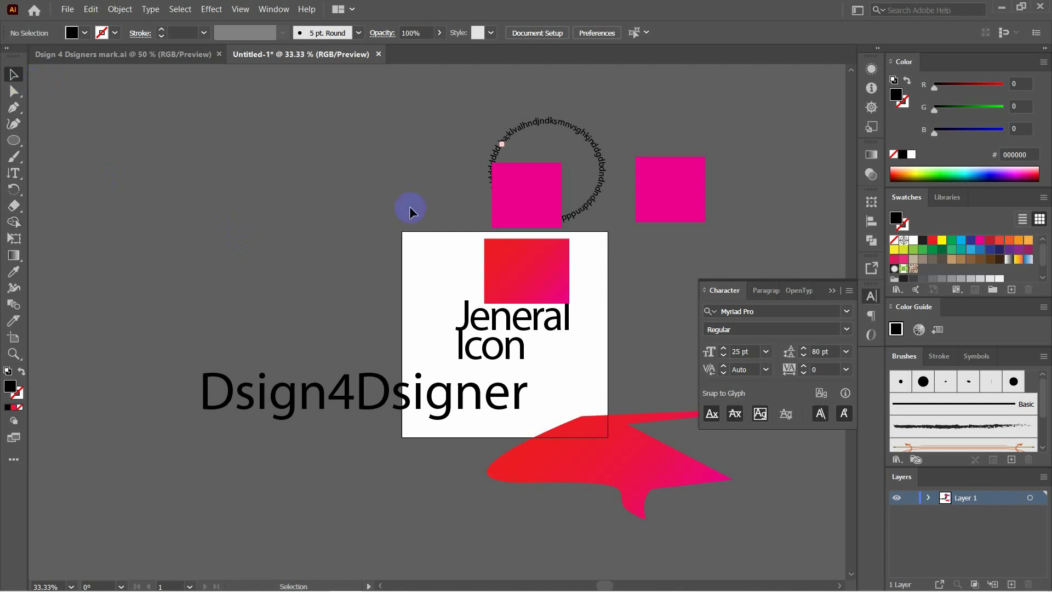
Move the gradient rectangle off the artboard to the empty canvas on its upper left, and the nearest magenta square onto the artboard.
drag(554, 252, 276, 184)
drag(537, 195, 480, 270)
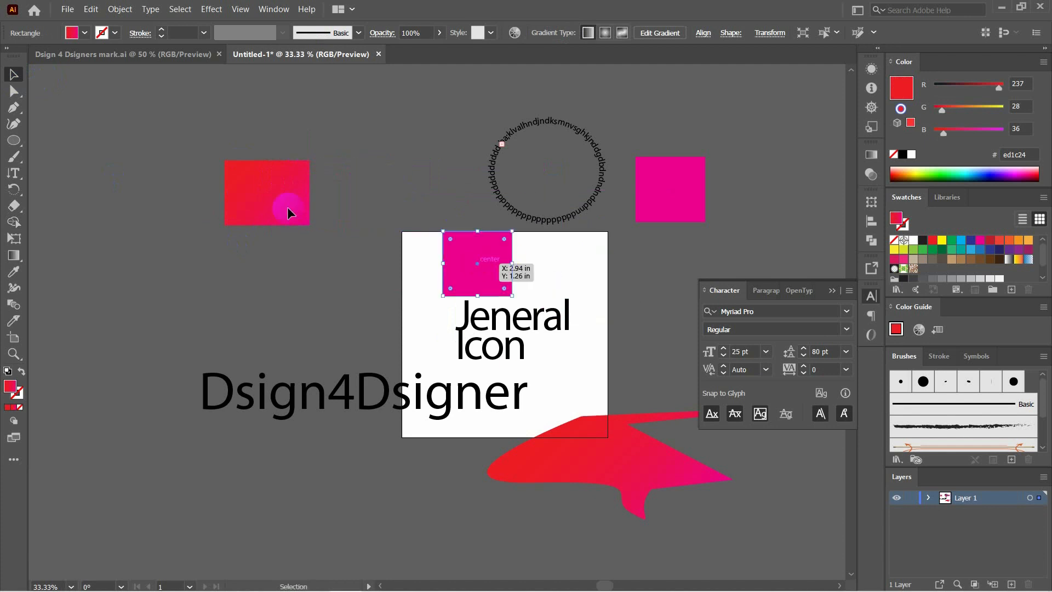
Draw a magenta circle about 4.01 in in diameter with the Ellipse tool, overlapping the gradient rectangle's lower-left corner.
click(13, 140)
drag(143, 192, 245, 296)
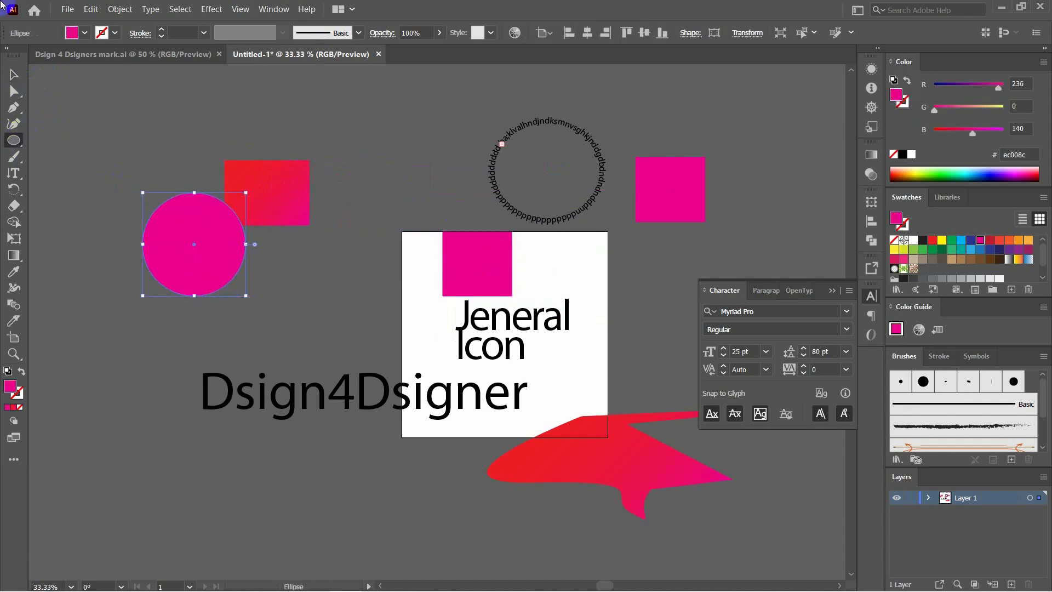
click(108, 123)
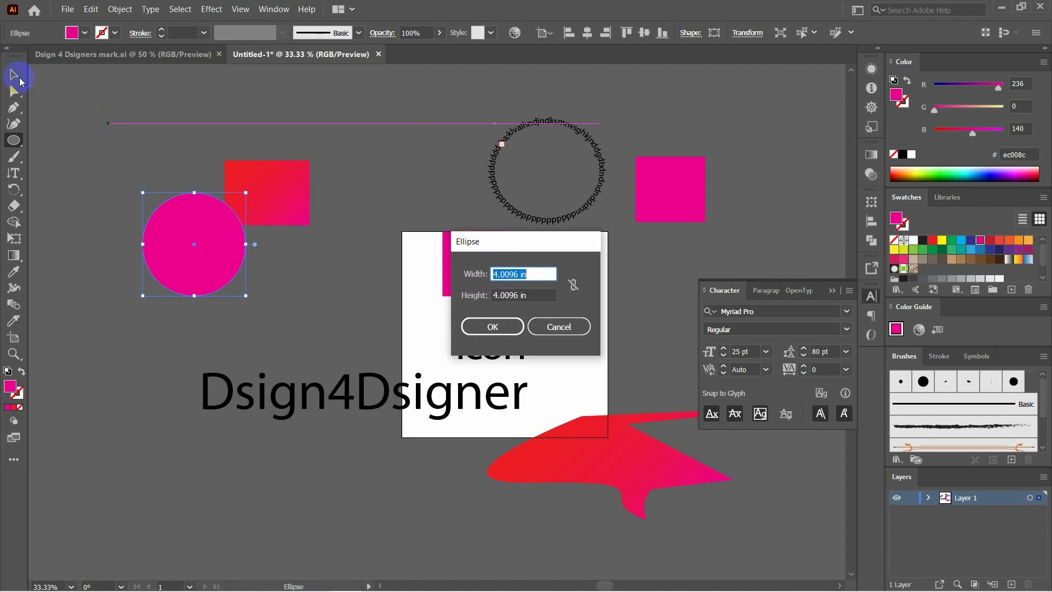
click(548, 329)
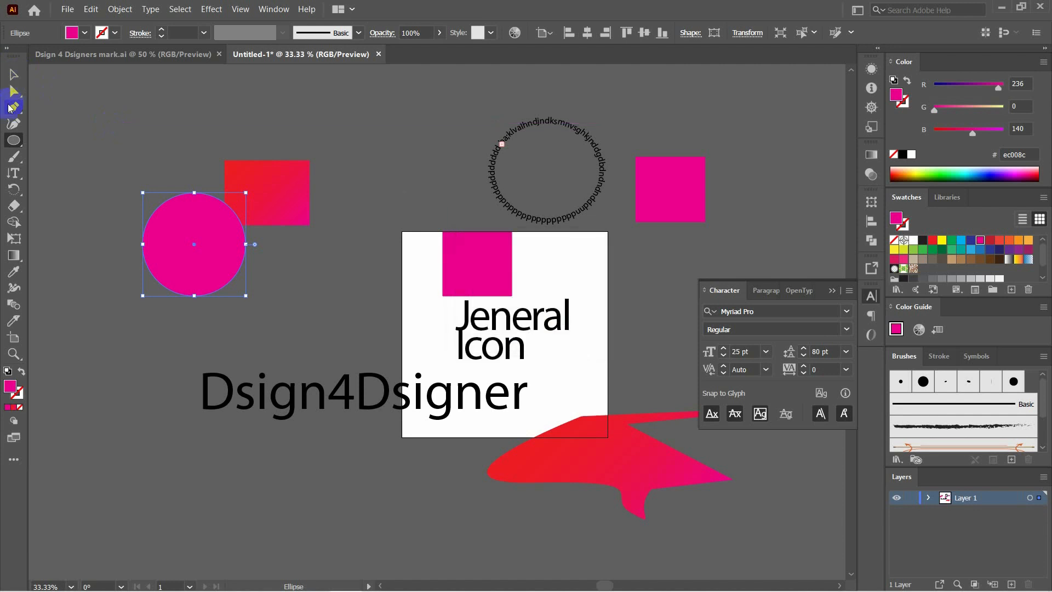
Move the magenta circle slightly right and up to overlap more of the gradient rectangle, and deselect it.
click(14, 76)
drag(197, 228, 234, 218)
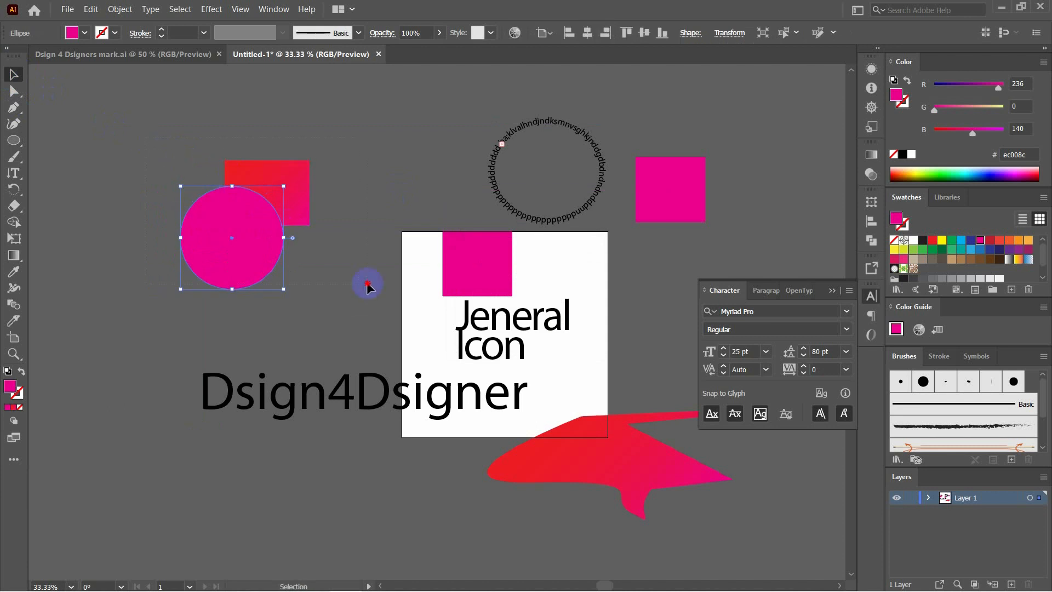
click(166, 156)
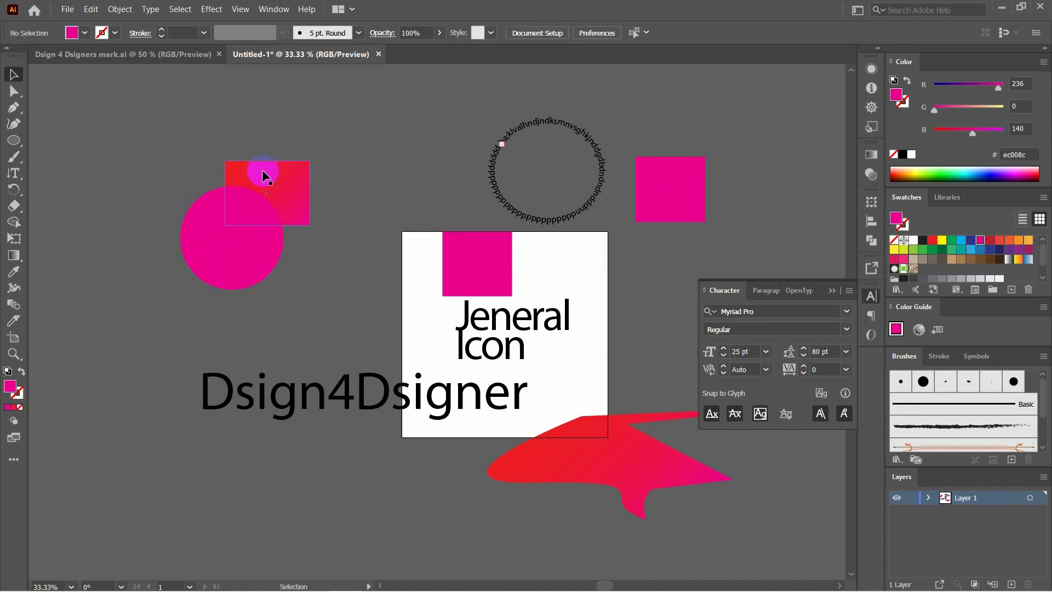
Try merging the gradient rectangle and the overlapping magenta circle into one shape with the Shape Builder tool, and undo it.
click(262, 170)
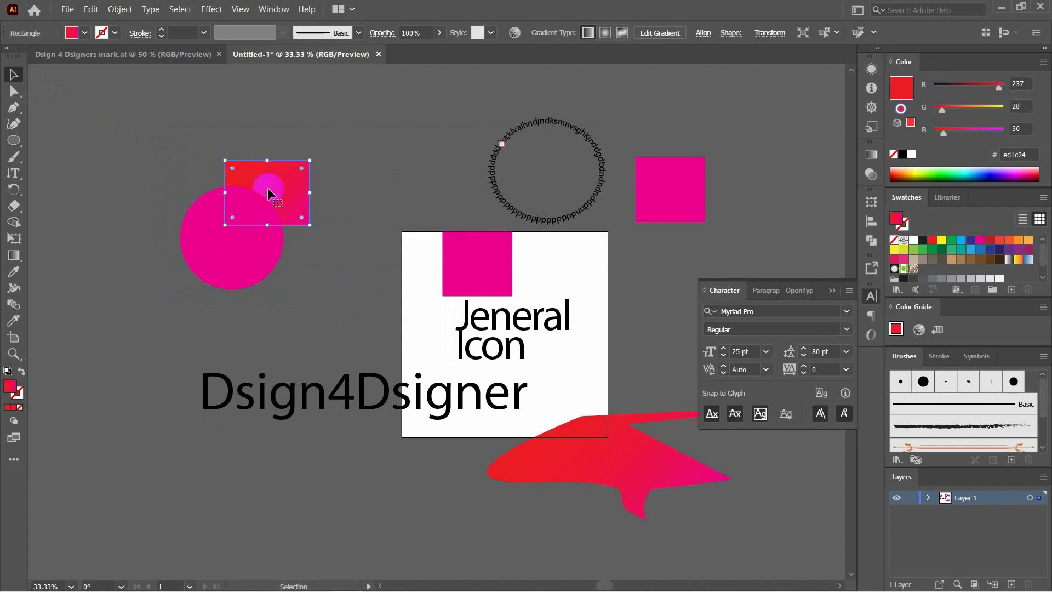
click(240, 258)
click(341, 277)
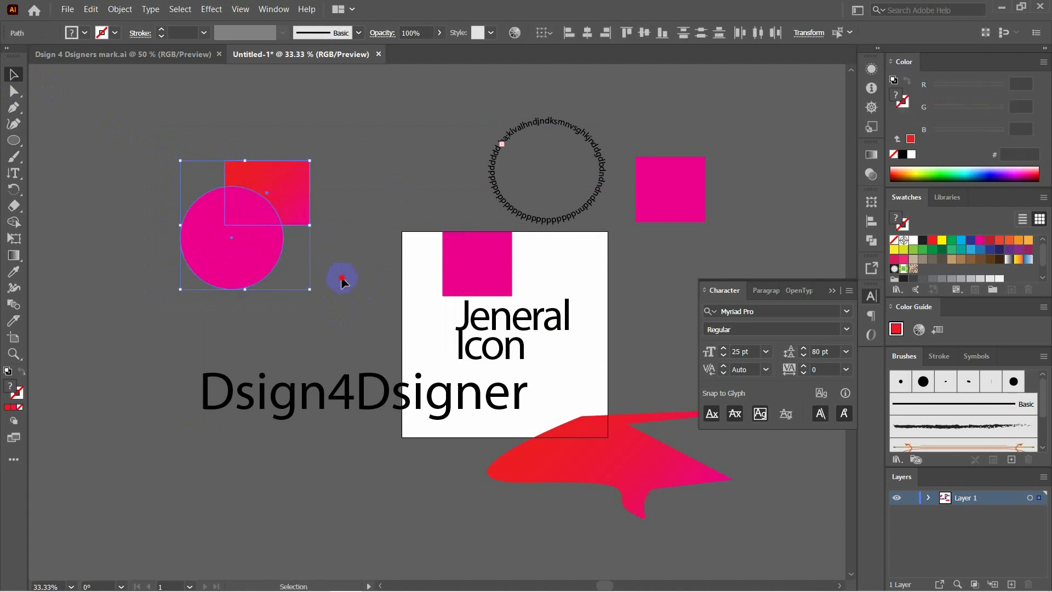
drag(111, 125, 371, 319)
drag(137, 121, 363, 316)
click(13, 222)
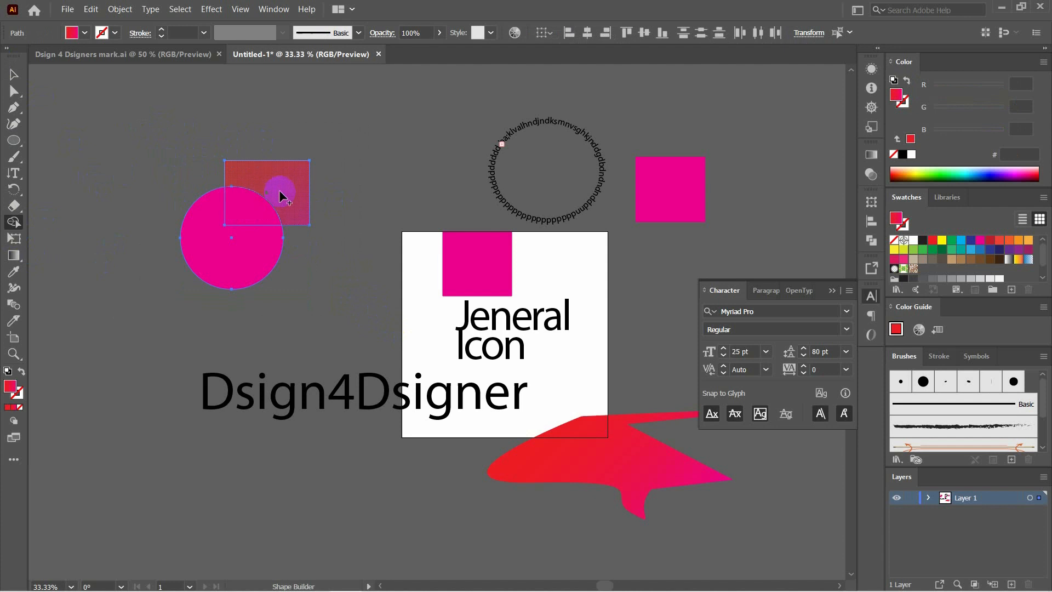
mouse_move(280, 193)
mouse_down()
mouse_move(228, 223)
mouse_move(213, 252)
mouse_move(211, 242)
mouse_up()
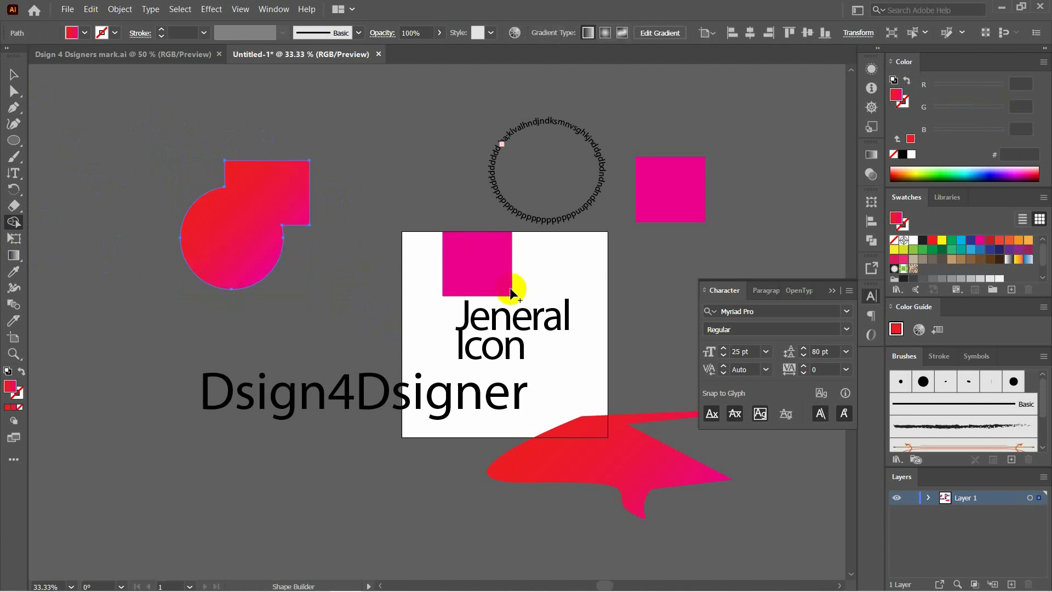
key(ctrl+z)
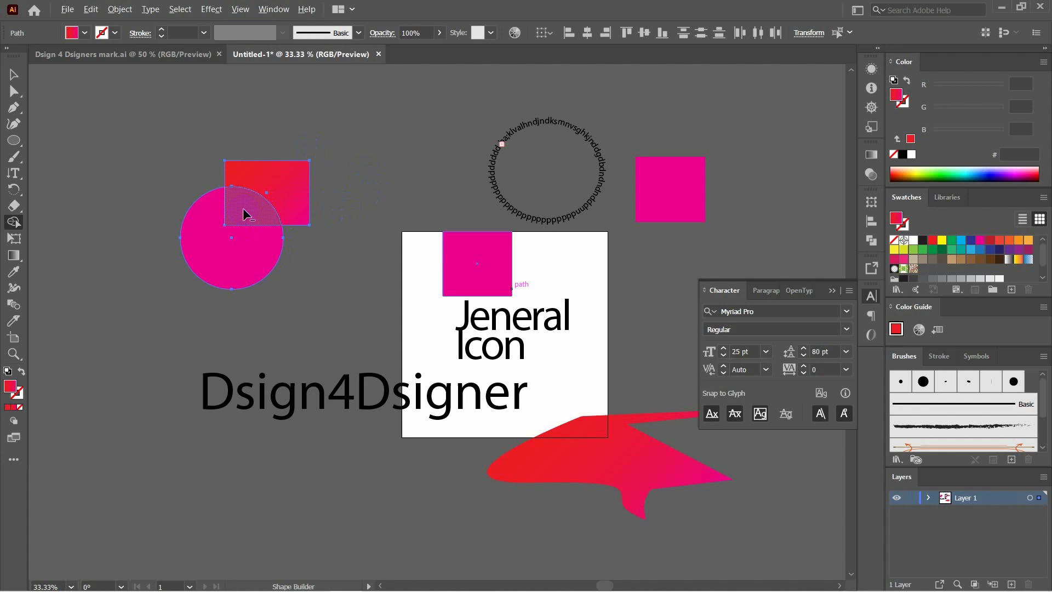
Remove the overlap between the gradient rectangle and the magenta circle with the Shape Builder tool, and deselect the shapes.
alt+click(304, 239)
key(alt)
alt+click(245, 203)
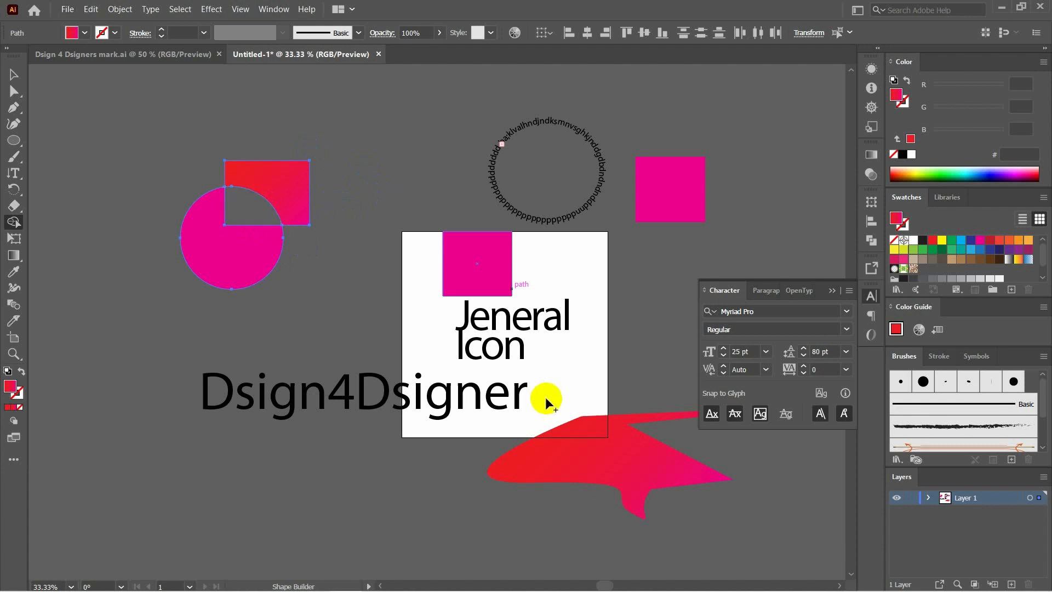
click(153, 170)
click(14, 74)
click(82, 89)
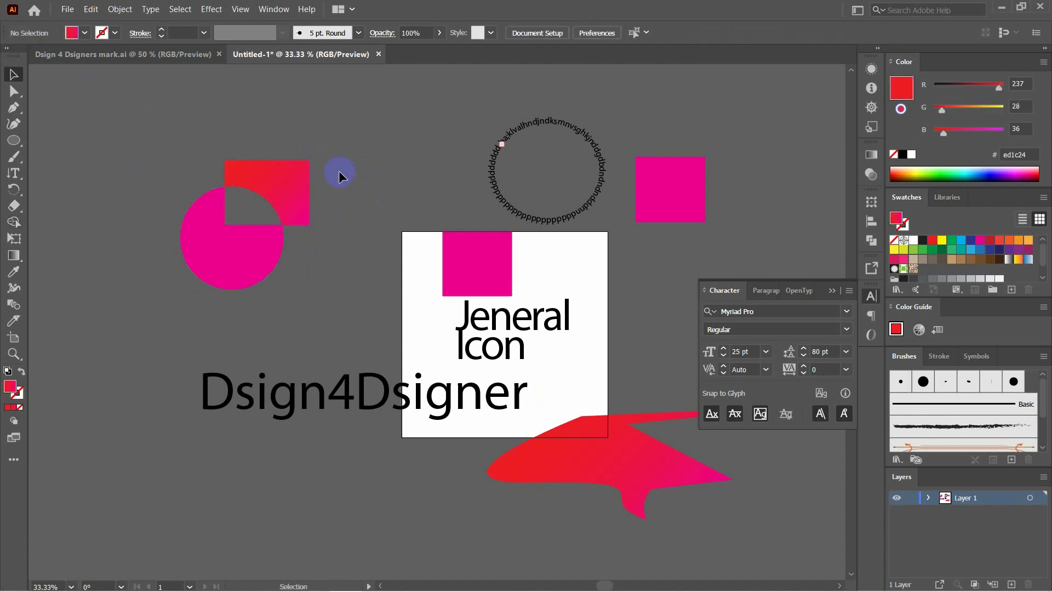
Move the cut rectangle and circle pieces apart, and undo both moves and the overlap removal.
drag(293, 194, 326, 168)
drag(253, 258, 206, 293)
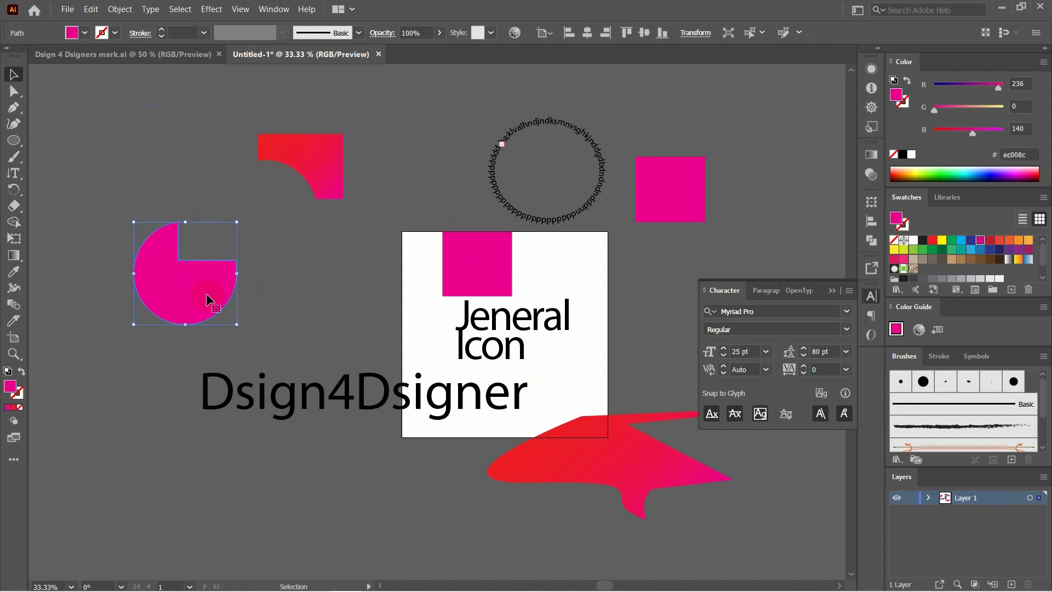
click(303, 264)
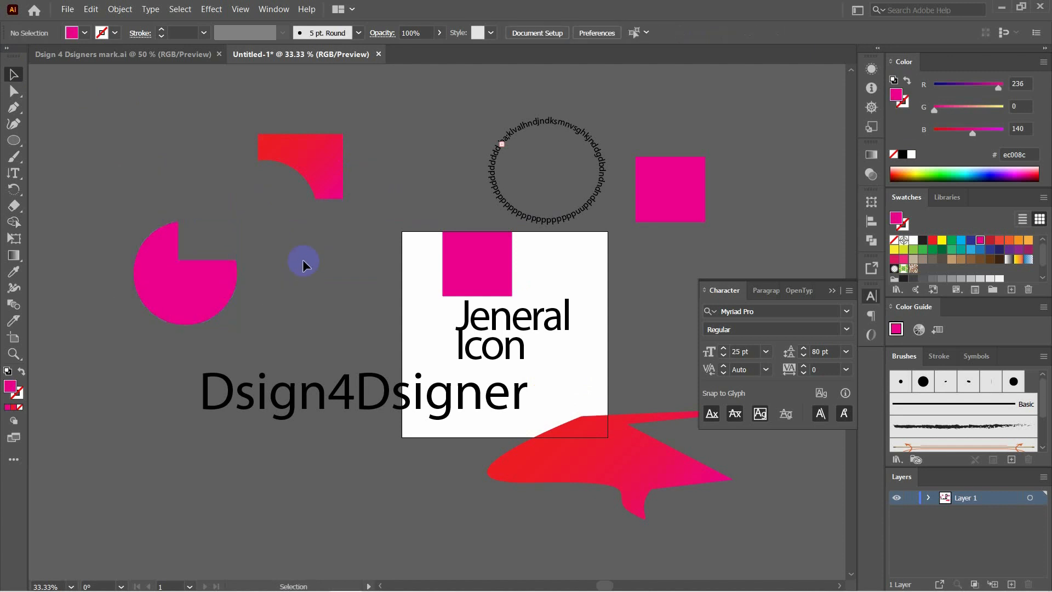
key(ctrl+z)
key(ctrl+z)
key(ctrl+z)
key(ctrl+z)
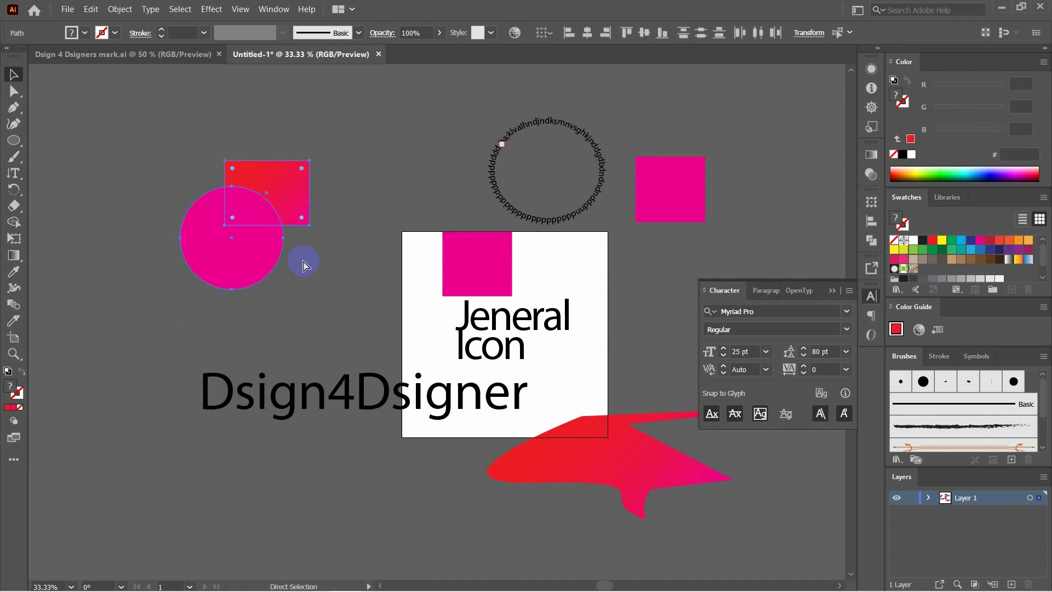
Move the gradient rectangle and magenta circle together over the magenta square beyond the artboard's upper-right corner, and deselect them.
key(v)
click(358, 276)
drag(179, 159, 336, 296)
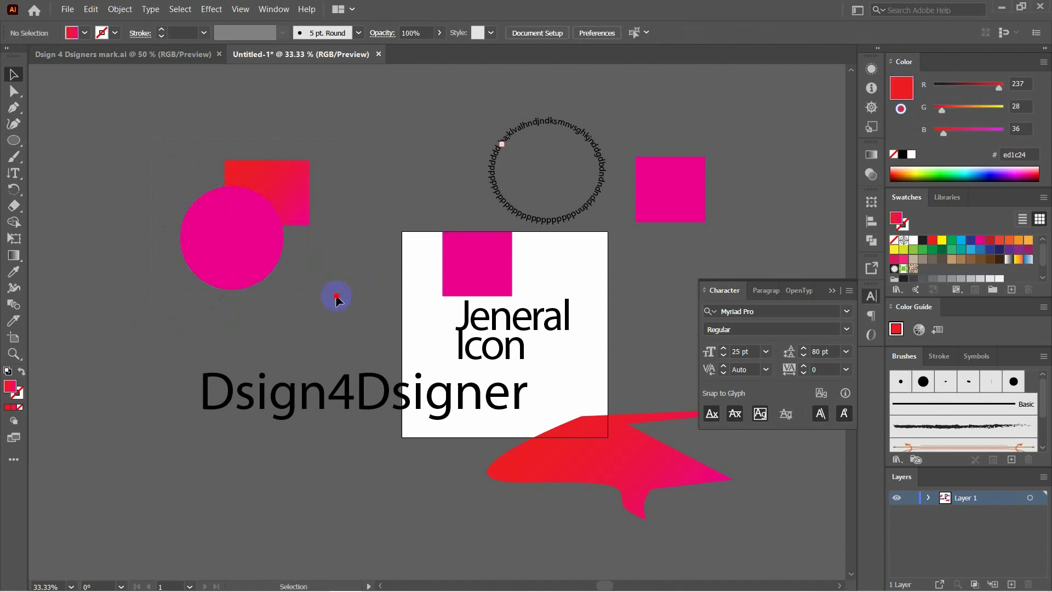
drag(263, 216, 705, 193)
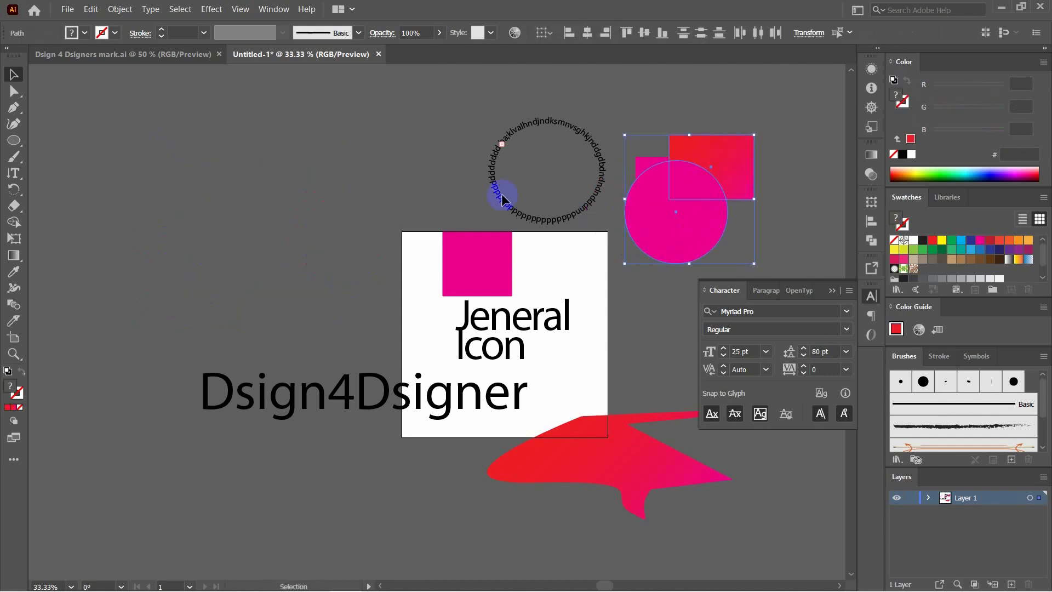
click(216, 199)
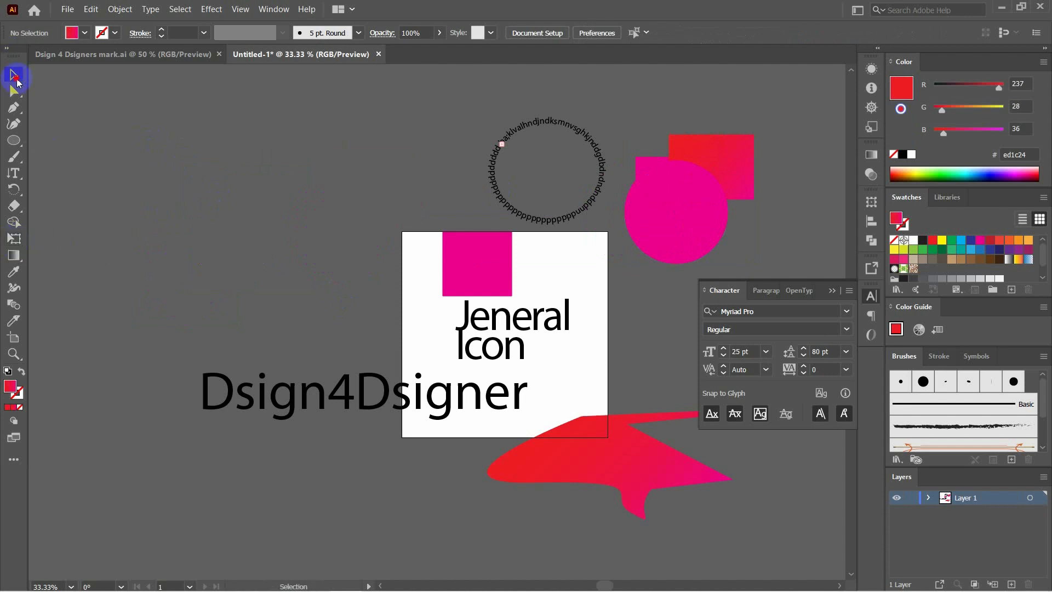
Move the Dsign4Dsigner text to the empty canvas left of the circular text, and shift it slightly right with the Free Transform tool.
drag(342, 403, 241, 195)
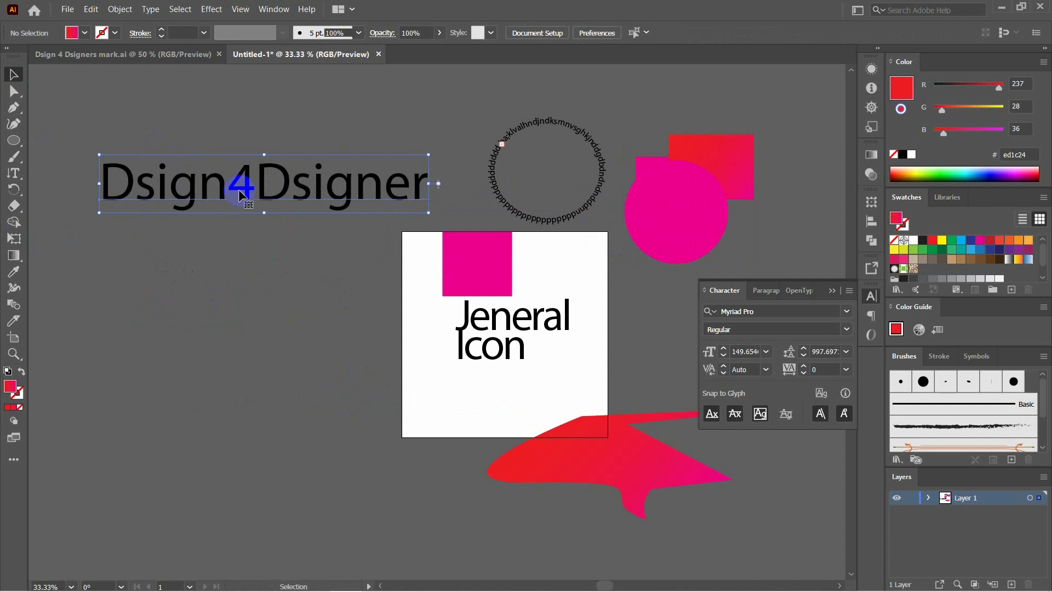
click(14, 238)
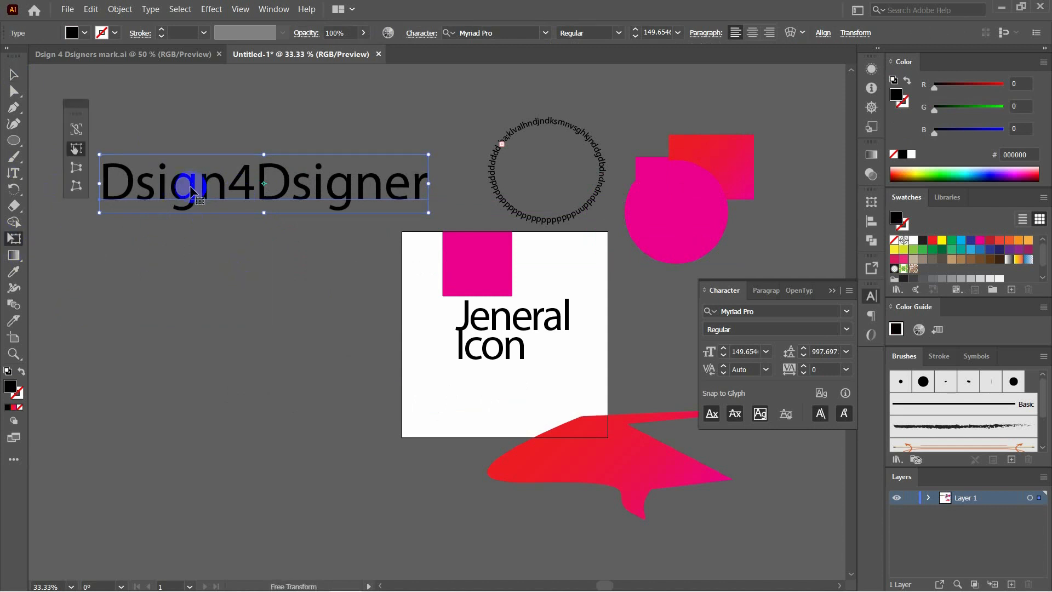
drag(206, 178, 235, 176)
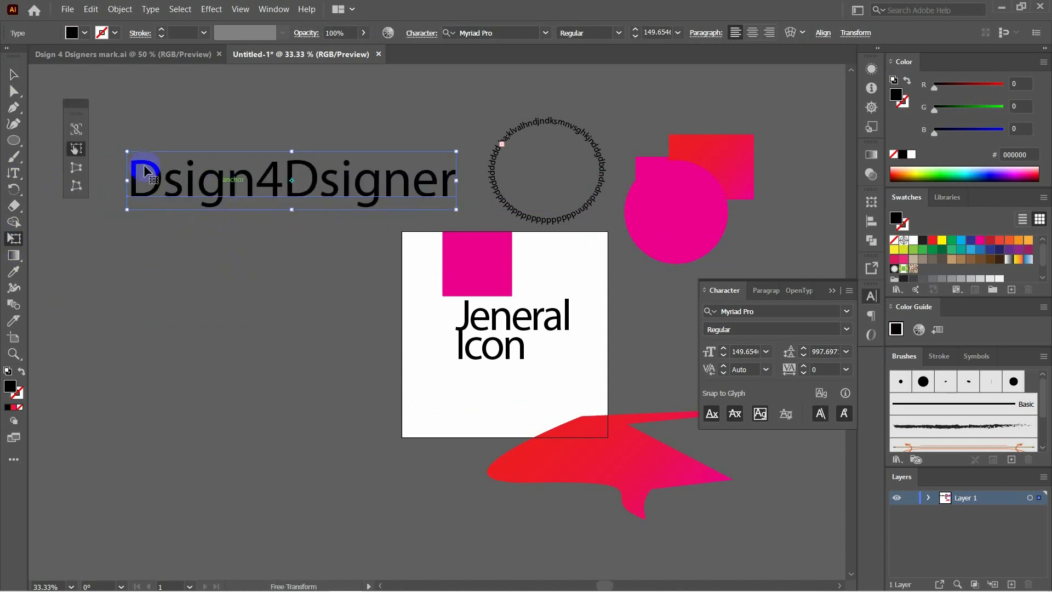
Shift the Dsign4Dsigner text slightly with Free Transform's Constrain option on, and switch through the Perspective Distort and Free Distort modes.
click(78, 129)
drag(218, 192, 152, 186)
click(76, 167)
click(76, 186)
click(76, 130)
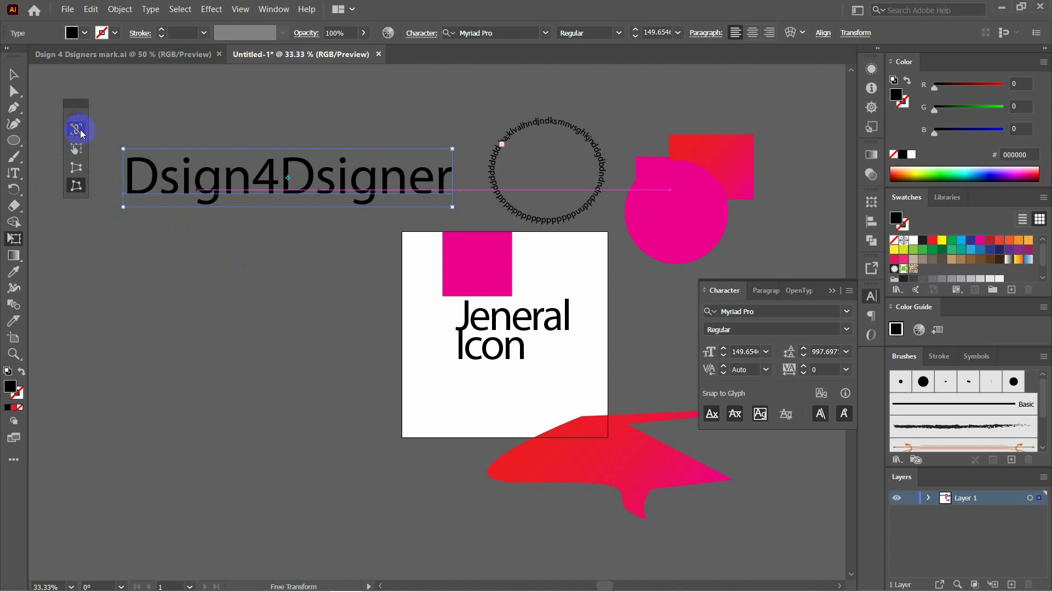
Move the Dsign4Dsigner text slightly up and to the right with the Selection tool, and deselect it.
click(14, 74)
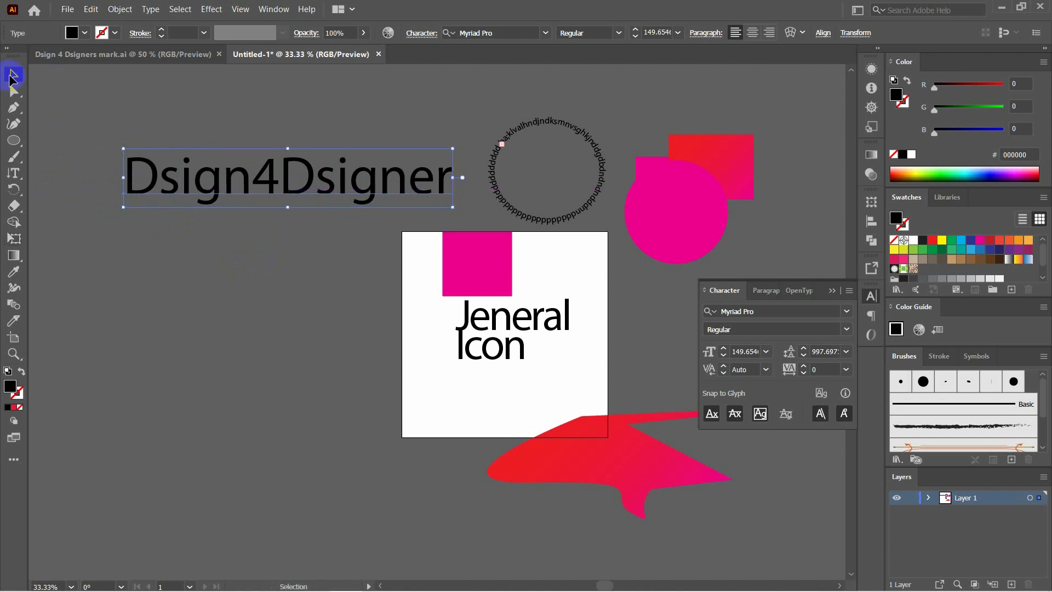
click(273, 300)
mouse_move(308, 193)
mouse_down()
mouse_move(305, 183)
mouse_move(258, 218)
mouse_move(325, 164)
mouse_move(335, 169)
mouse_move(335, 211)
mouse_move(357, 210)
mouse_move(314, 154)
mouse_move(319, 183)
mouse_up()
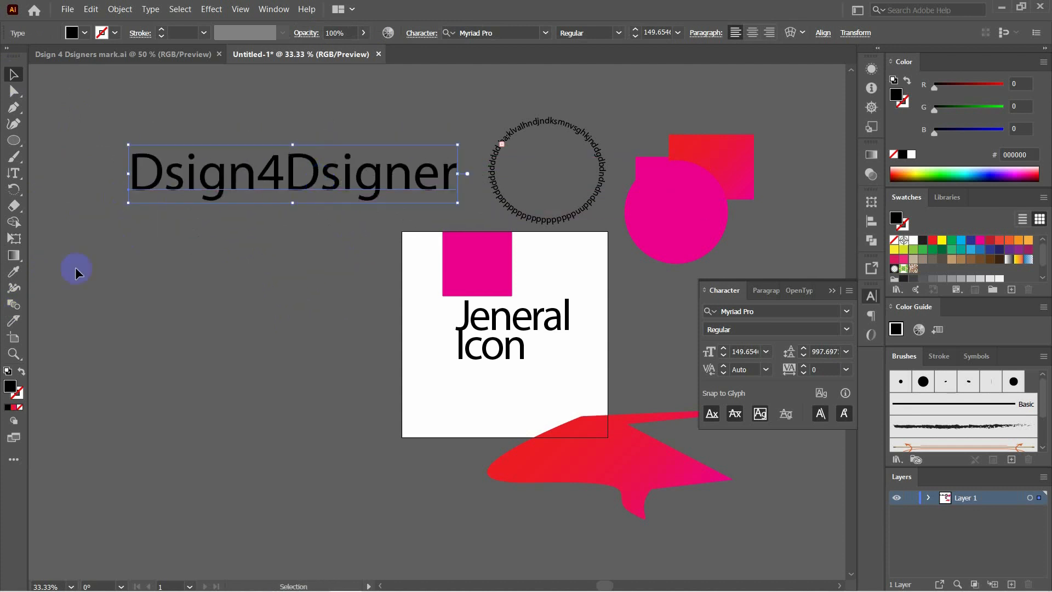
click(55, 269)
Sample the magenta circle's fill colour with the Eyedropper tool.
click(13, 259)
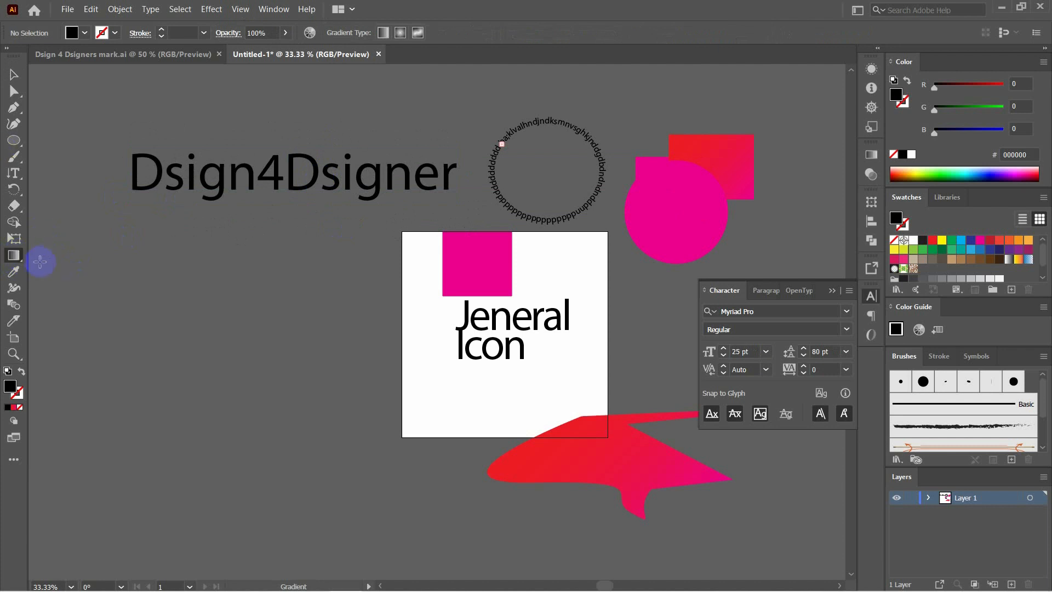
click(13, 74)
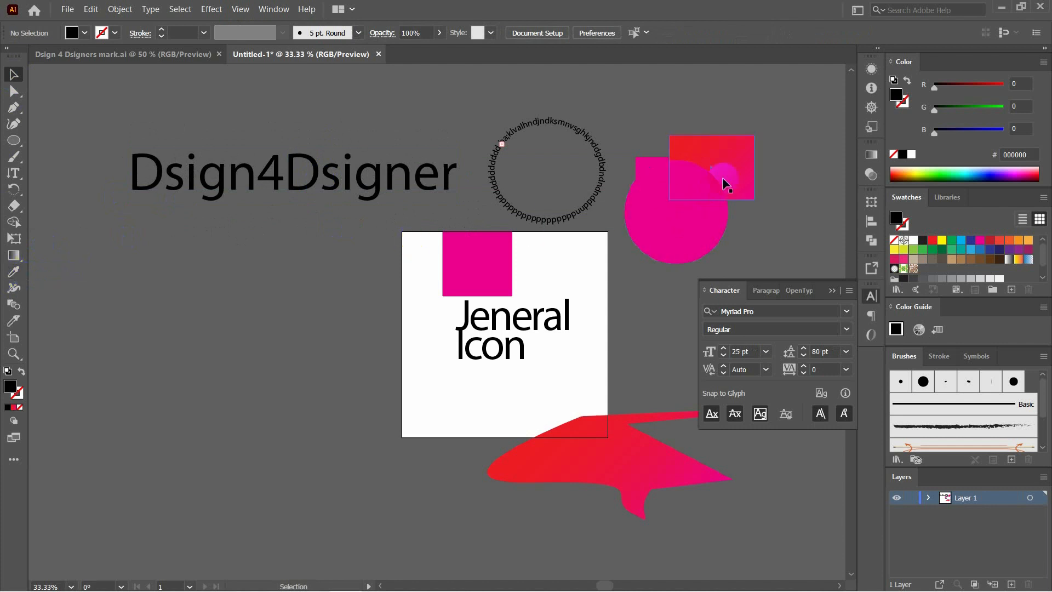
click(8, 277)
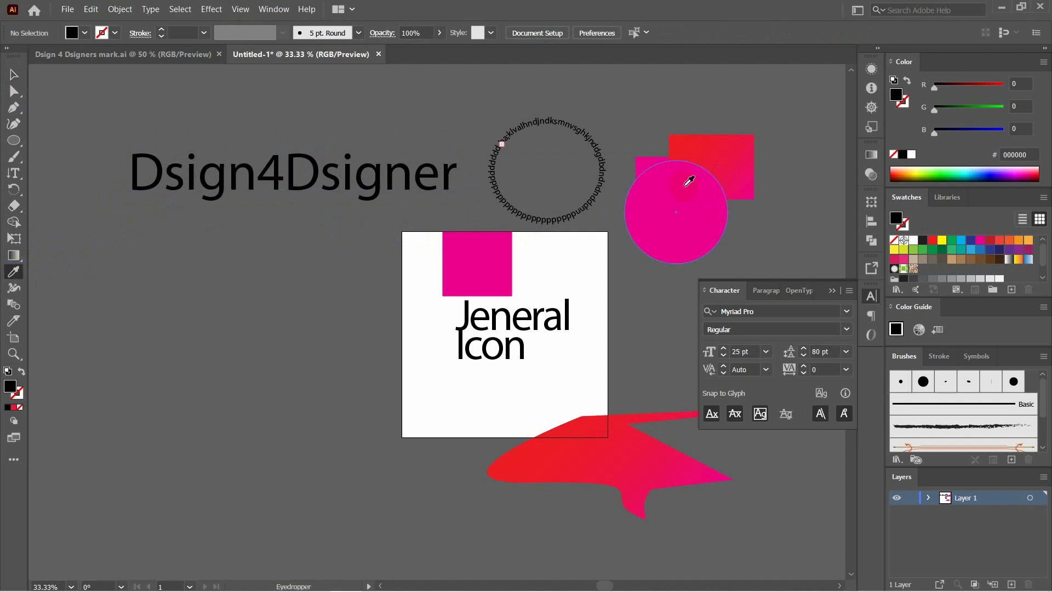
click(688, 181)
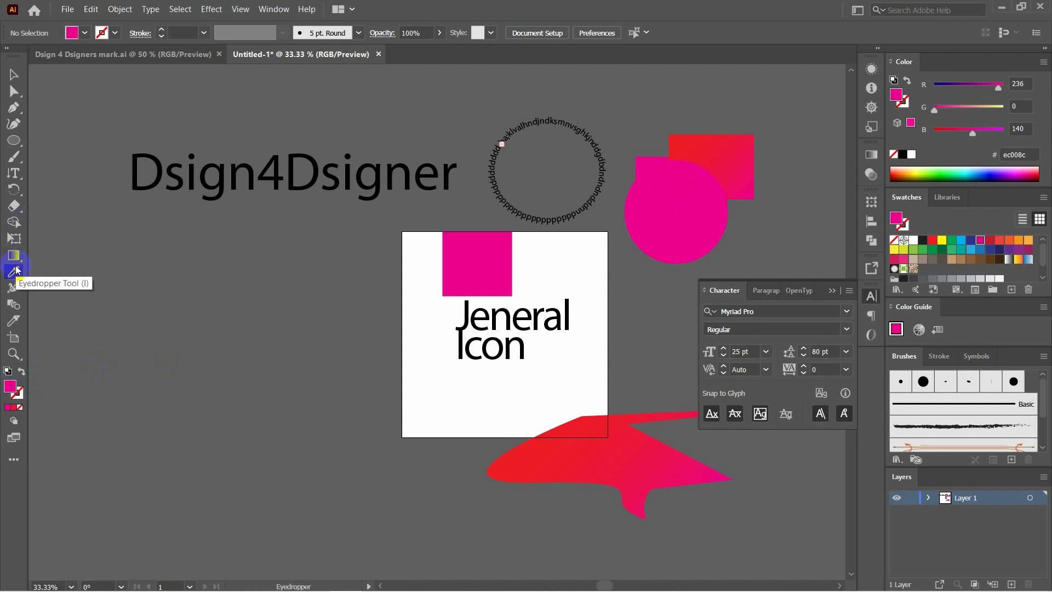
Sample the gradient rectangle's fill, draw a circle with it left of the artboard, and undo the circle.
click(713, 151)
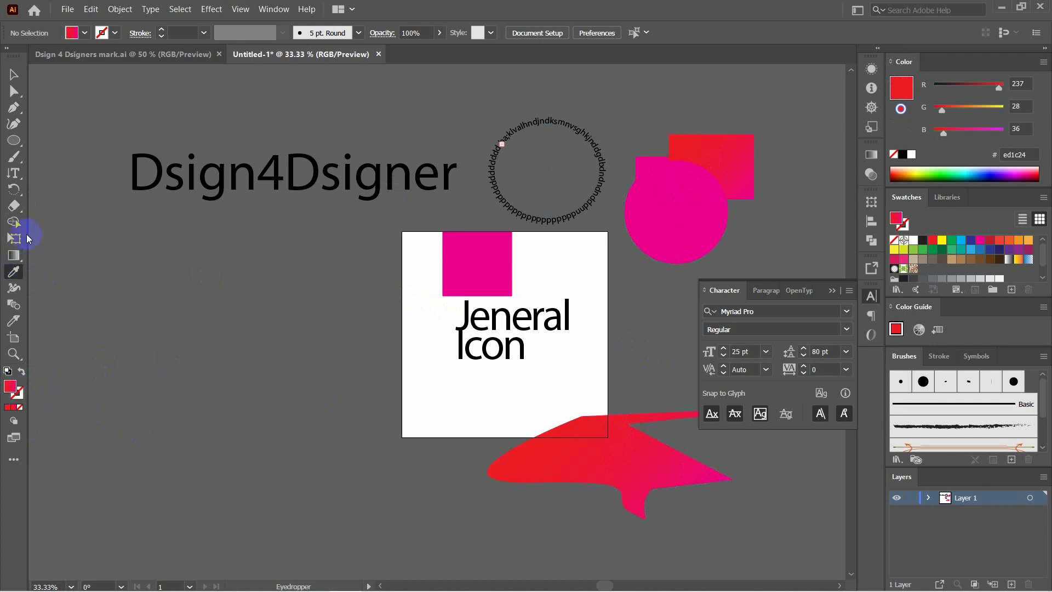
click(14, 141)
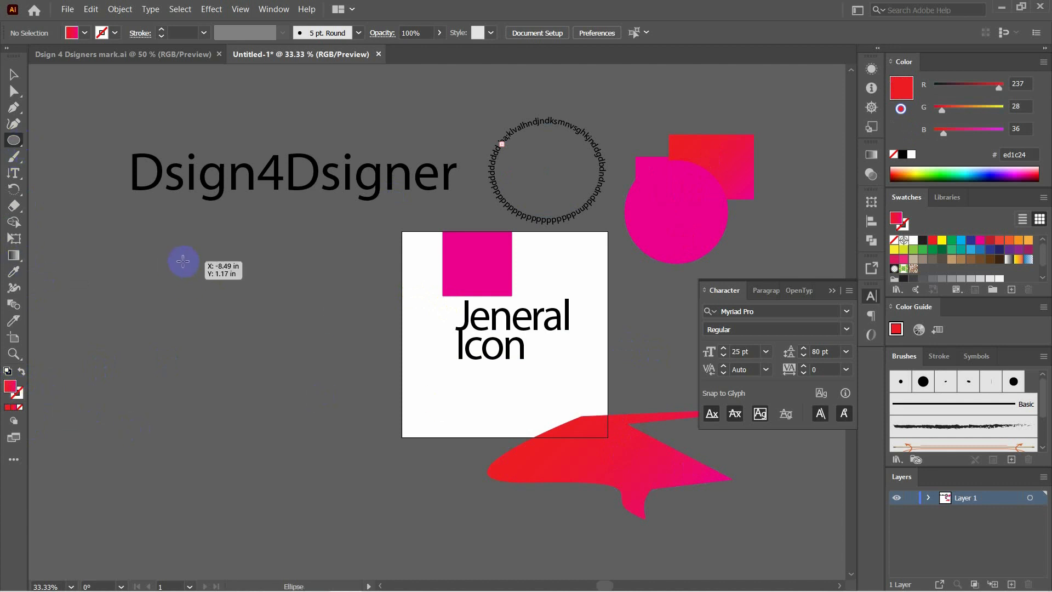
drag(183, 261, 300, 368)
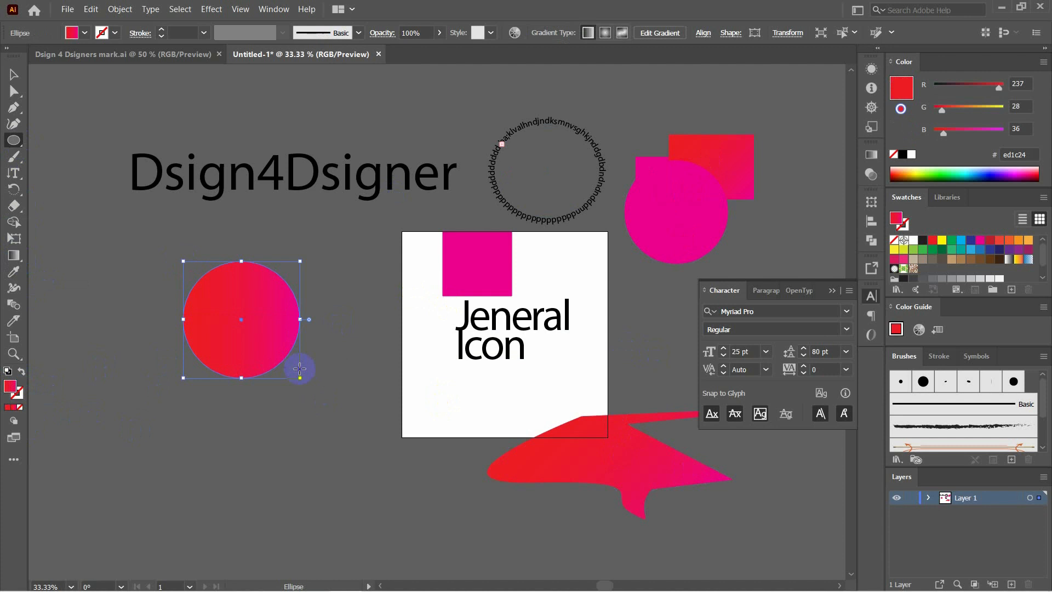
key(ctrl+z)
Sample the fill of the magenta square on the artboard, draw a circle with it on the empty canvas, and delete the circle.
click(14, 271)
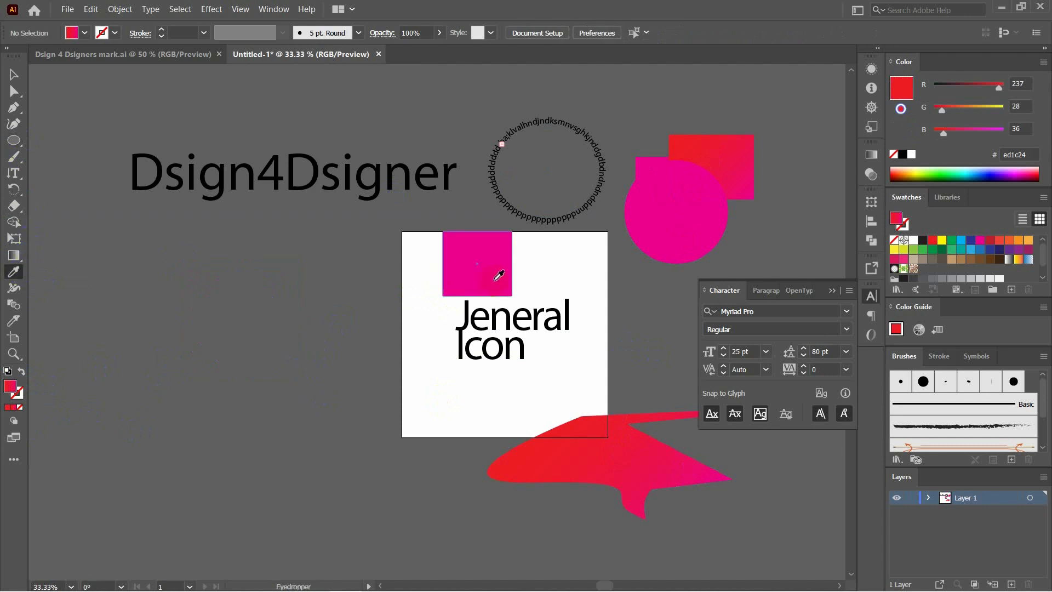
click(498, 275)
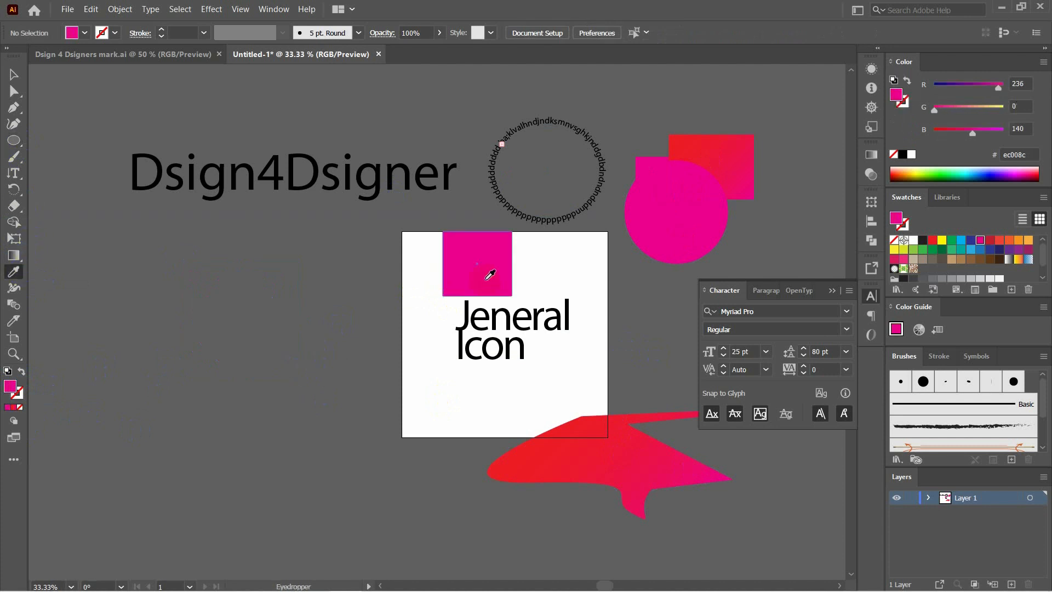
click(13, 140)
drag(151, 243, 282, 368)
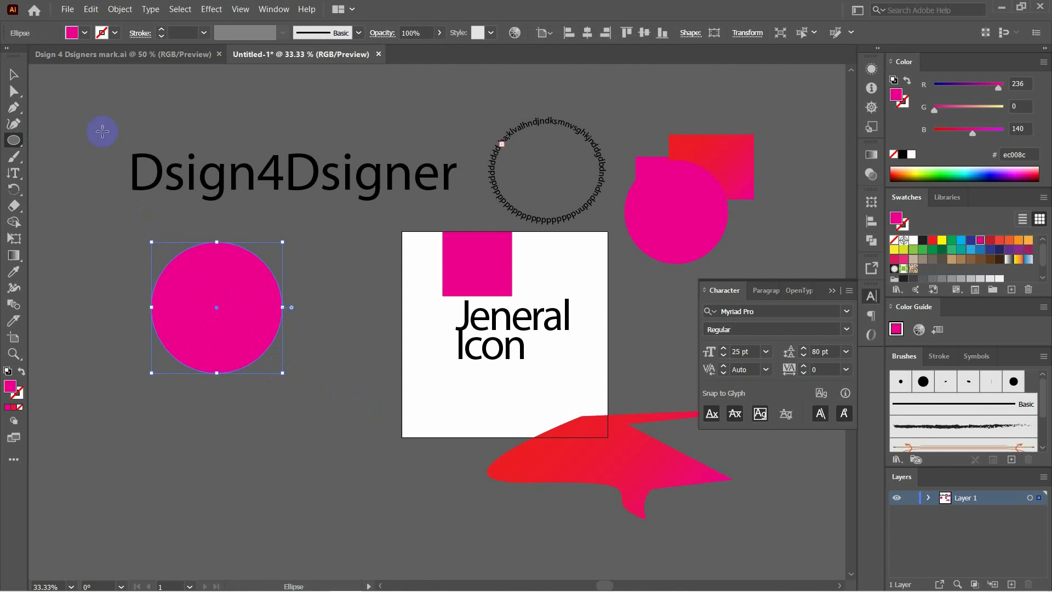
click(14, 73)
key(Delete)
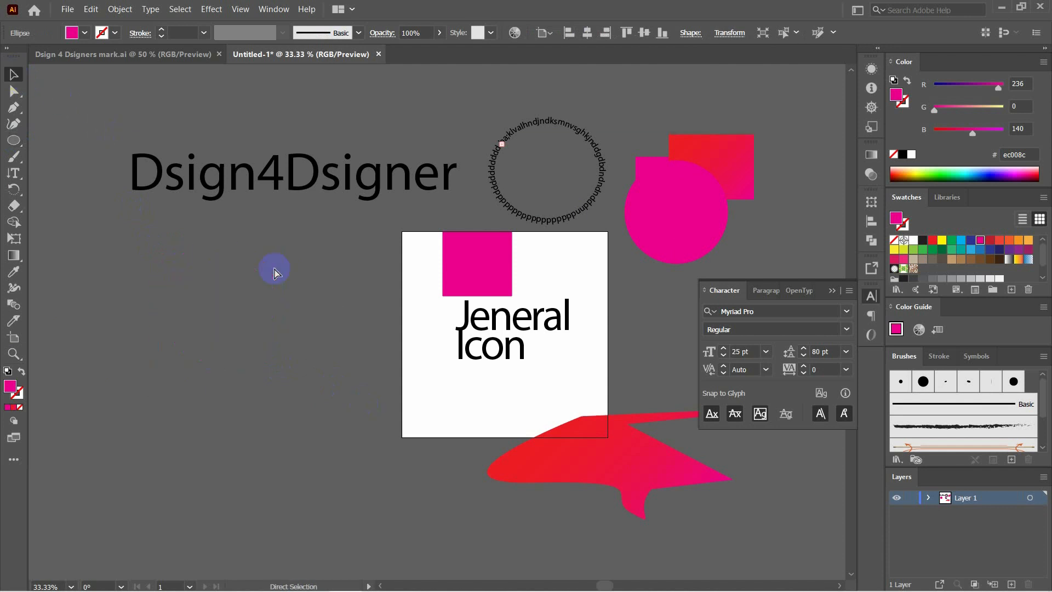
Move the magenta circle and the gradient rectangle below the Dsign4Dsigner text so they overlap, and select both.
click(15, 291)
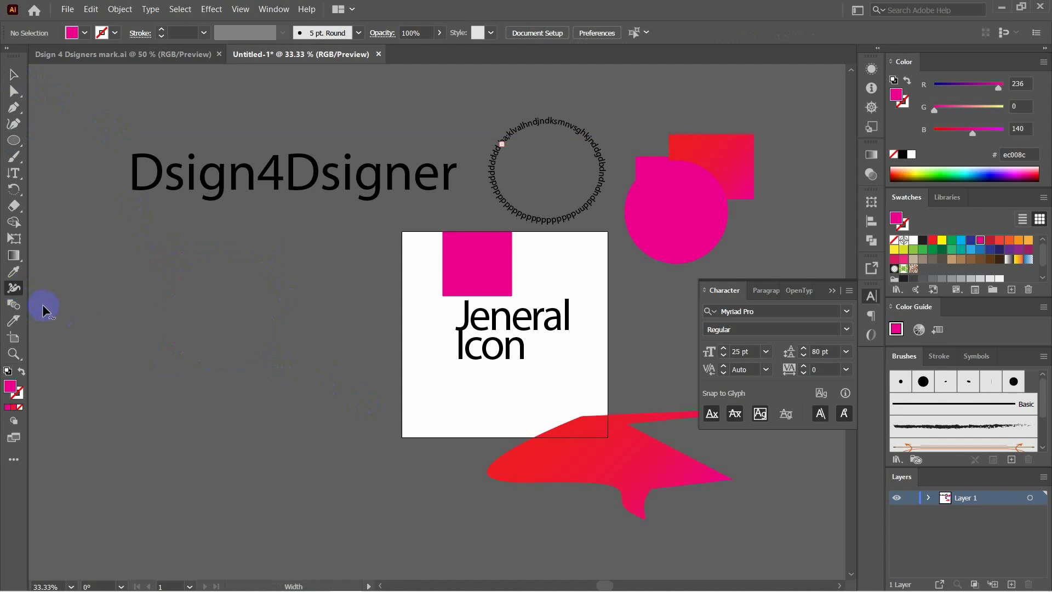
click(12, 308)
click(13, 74)
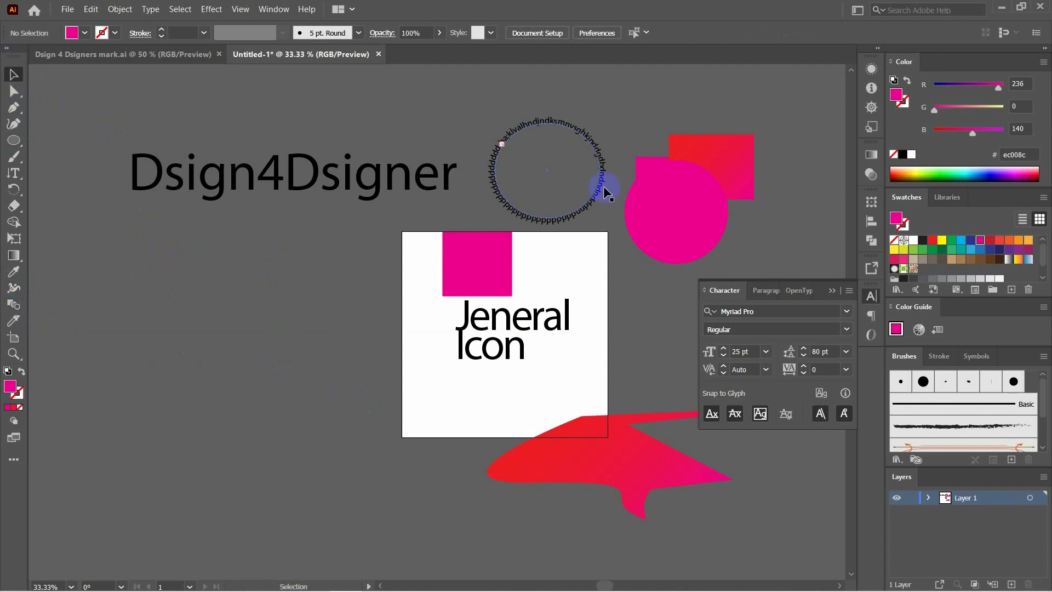
drag(673, 211, 308, 256)
drag(729, 161, 344, 274)
shift+click(274, 224)
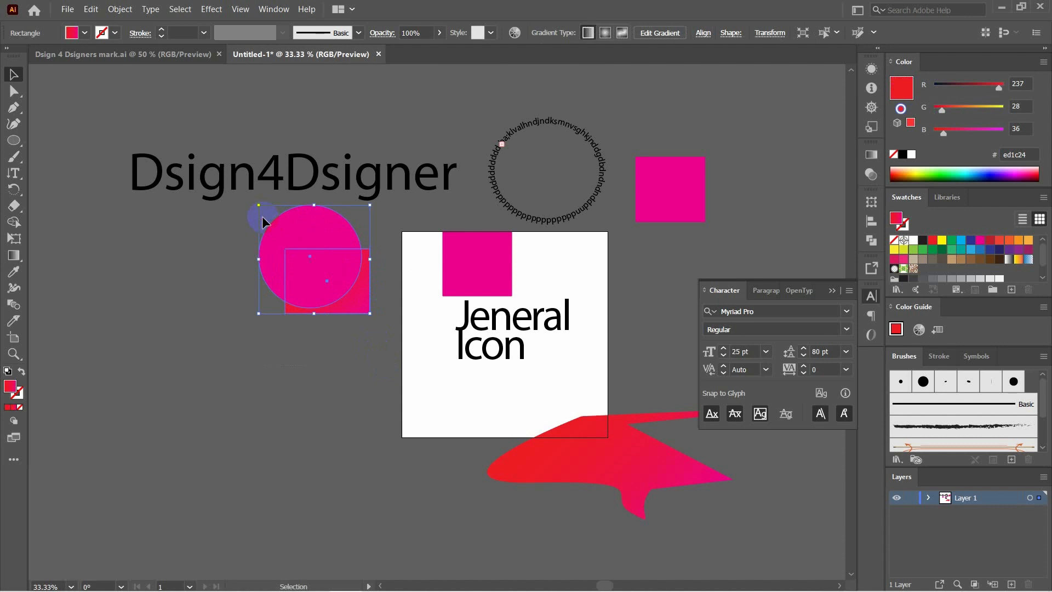
Blend the overlapping magenta circle and gradient rectangle with the Blend tool.
click(13, 304)
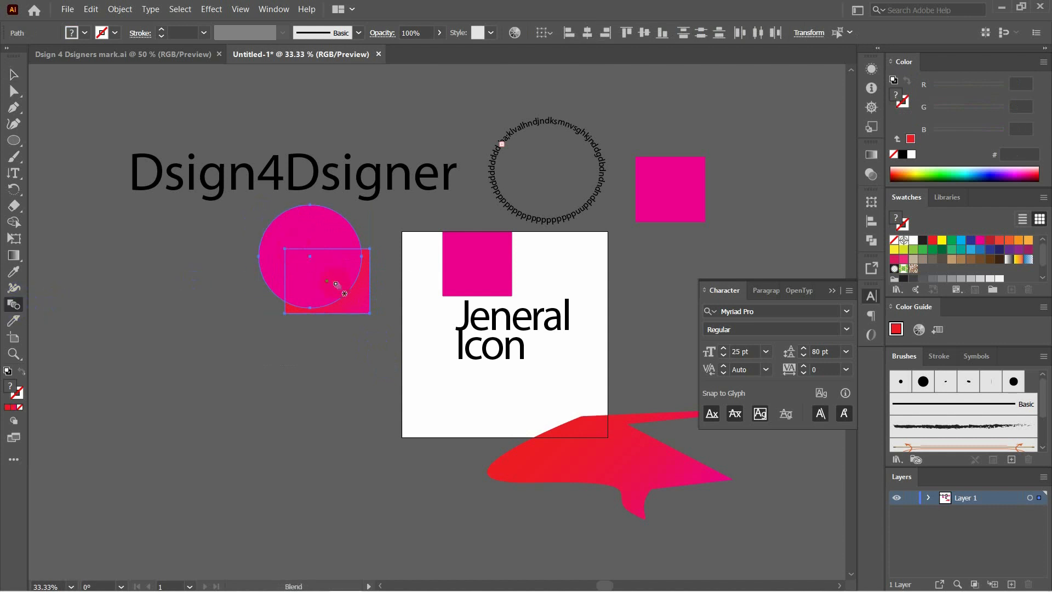
click(332, 282)
right_click(331, 281)
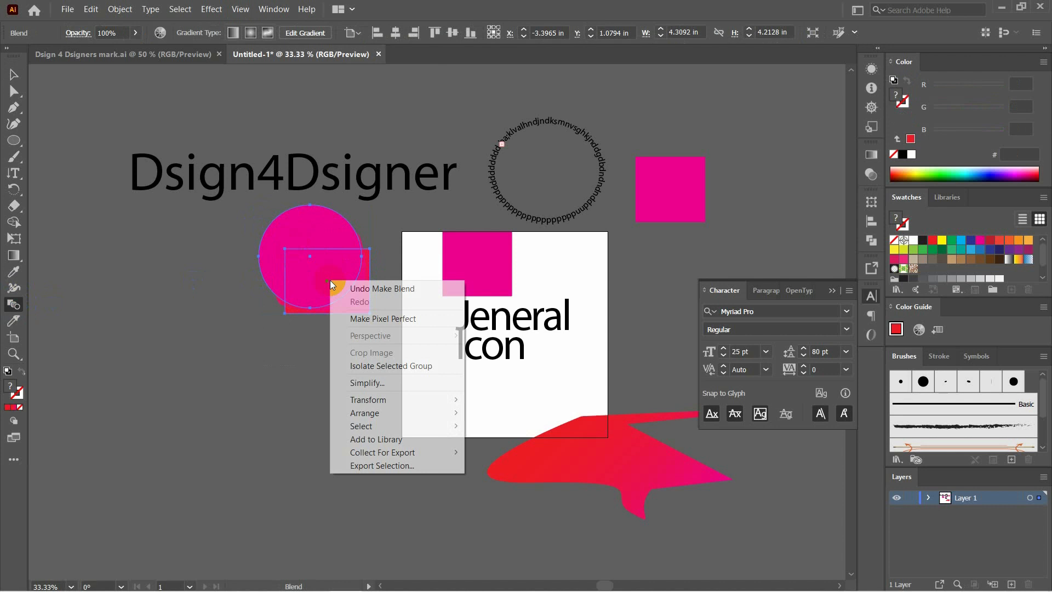
click(336, 261)
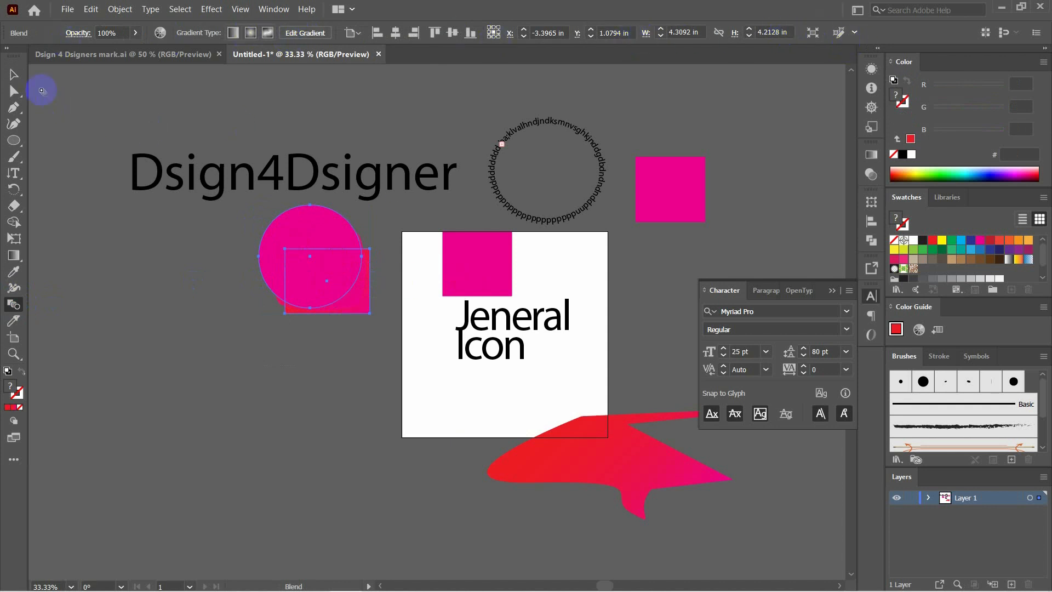
click(16, 78)
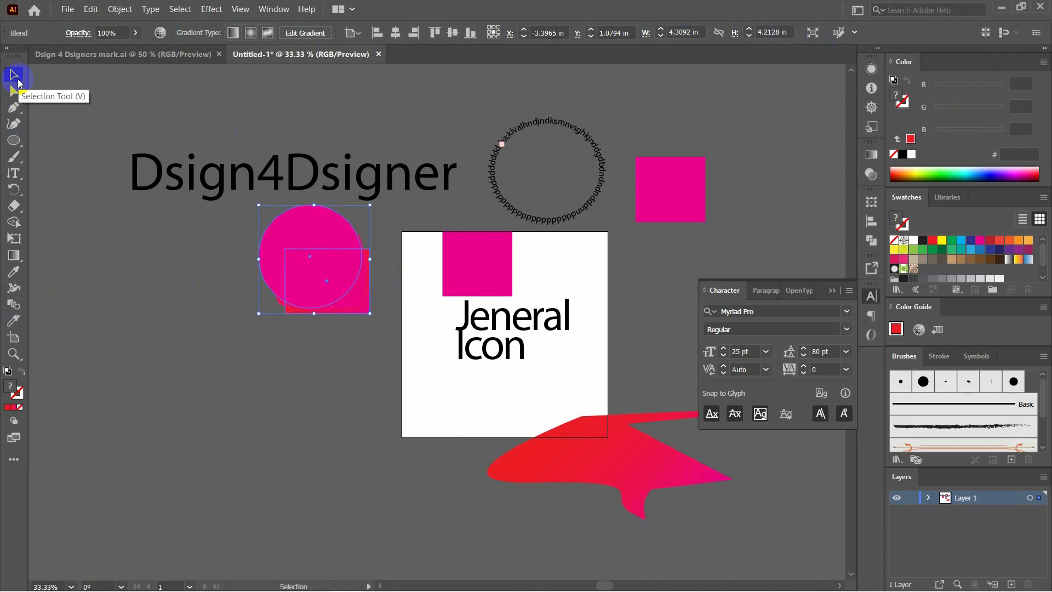
click(20, 108)
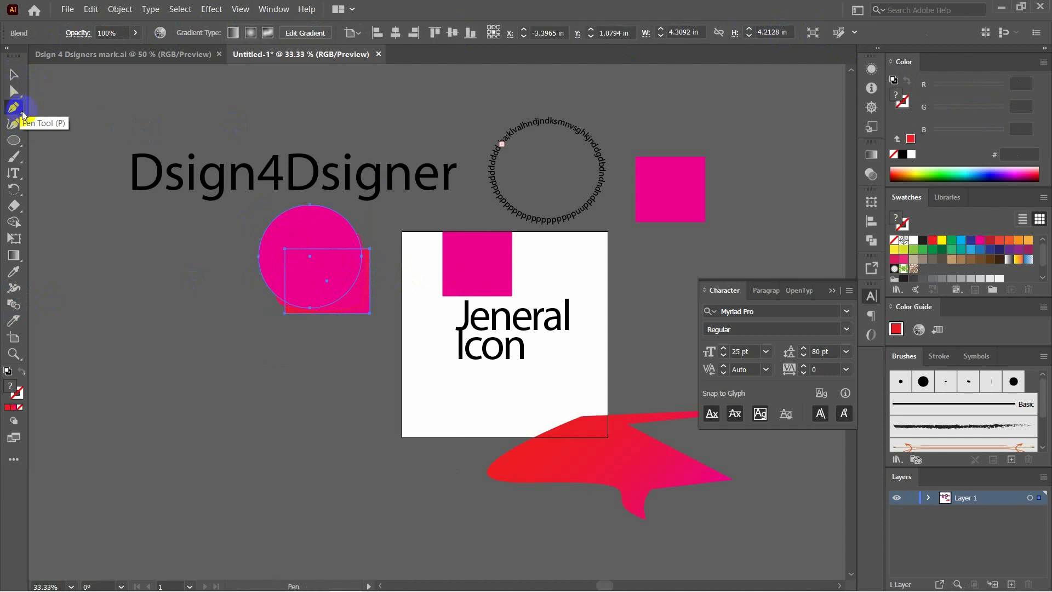
click(11, 132)
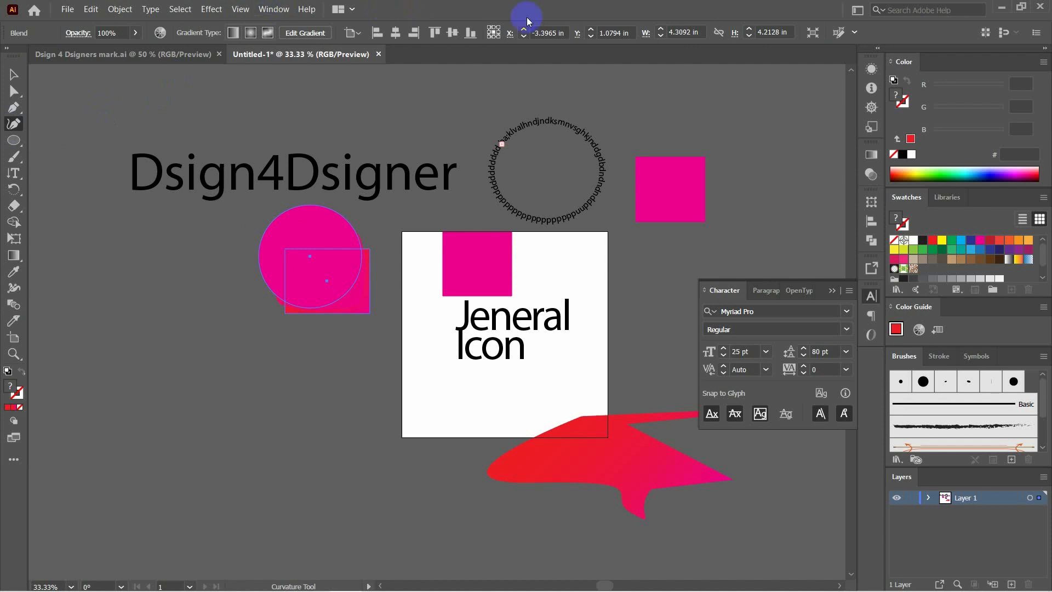
click(13, 141)
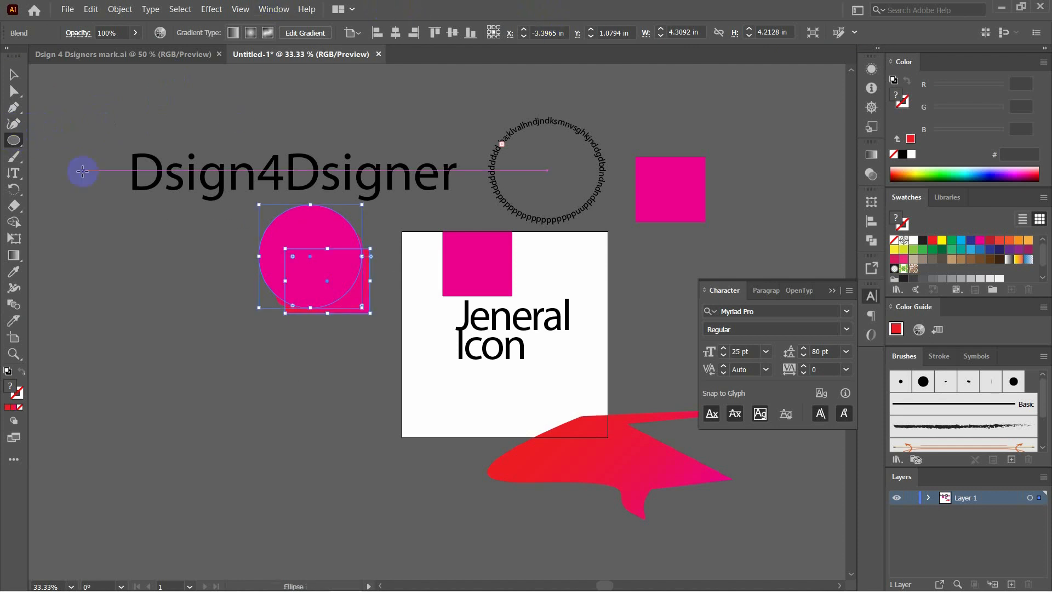
click(13, 206)
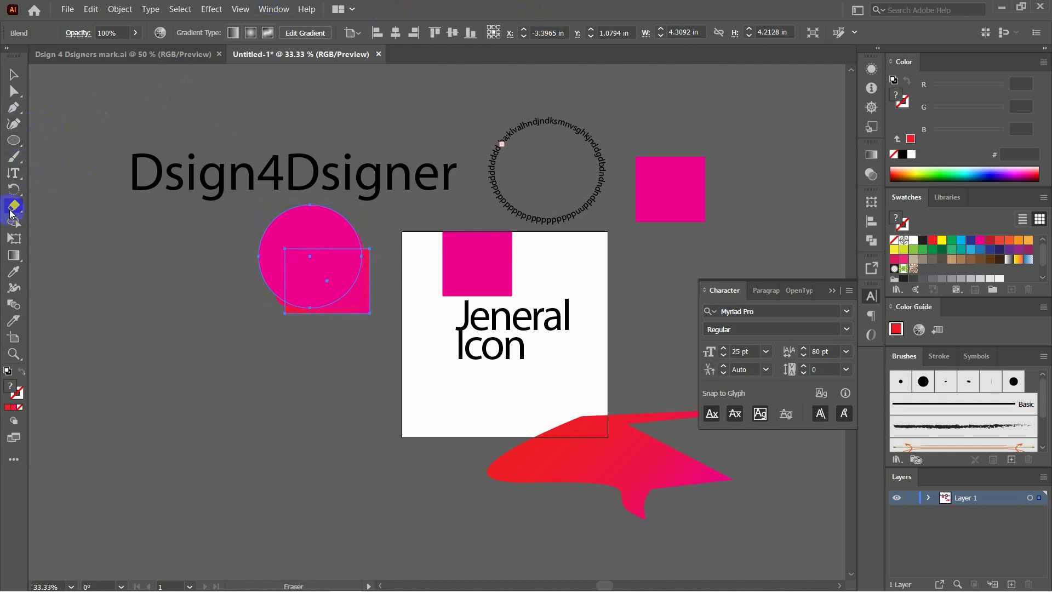
click(13, 255)
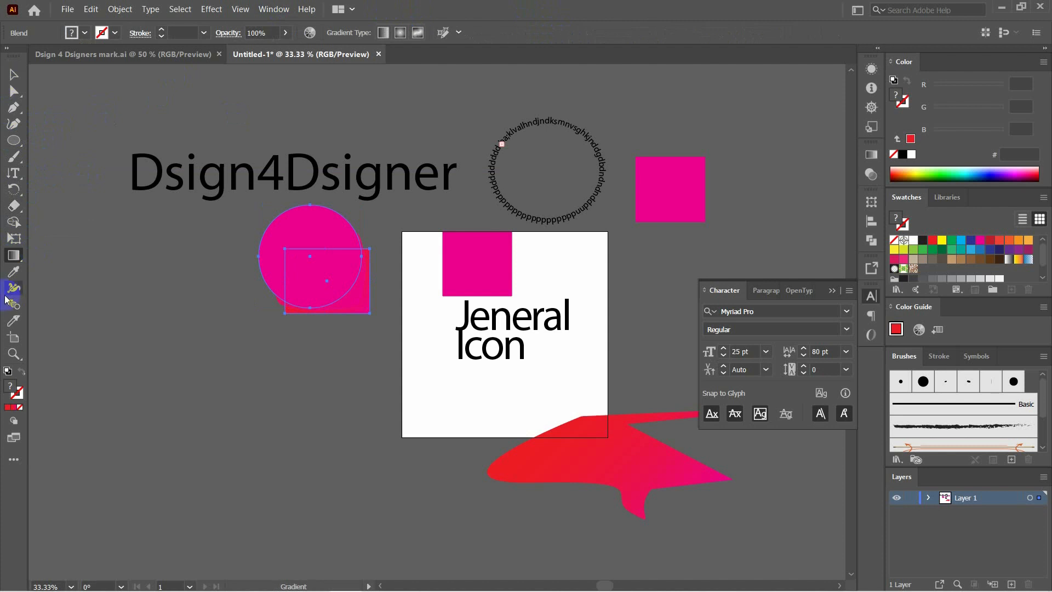
click(14, 272)
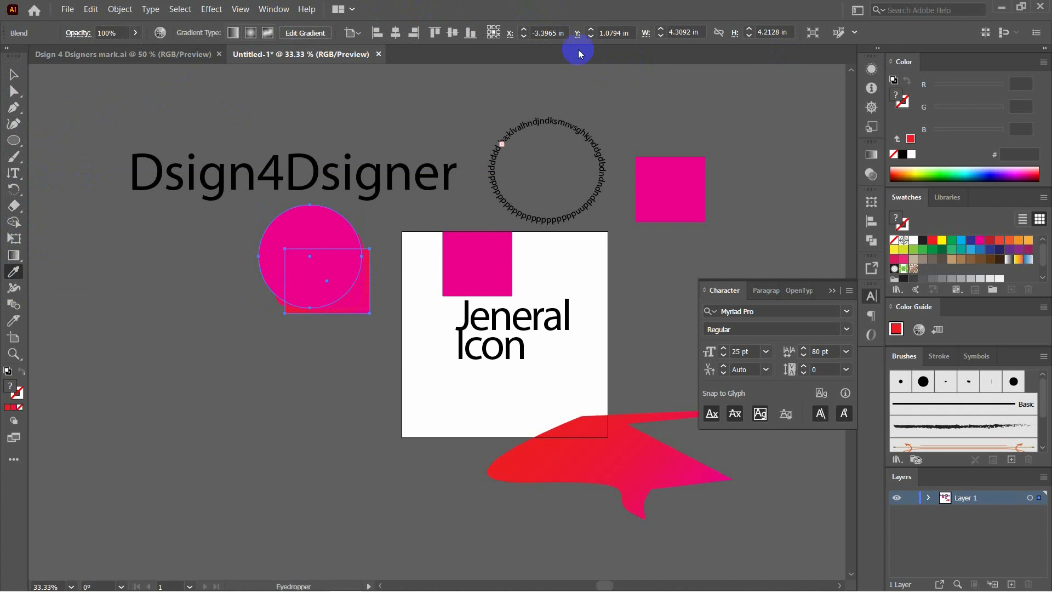
click(14, 288)
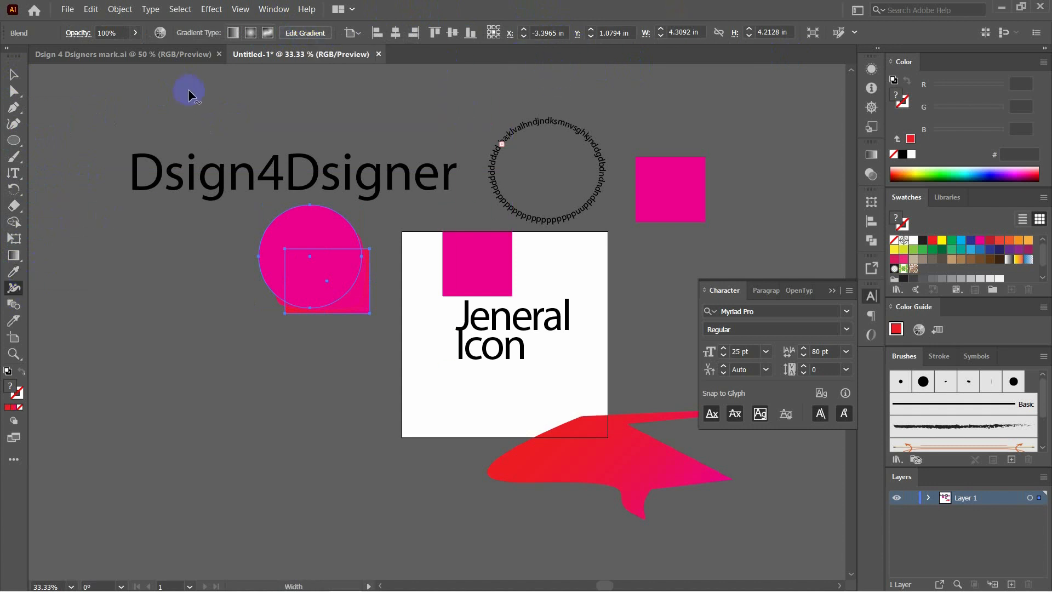
Move the blended circle and rectangle left below the Dsign4Dsigner text, inspect the blend up close, and shift it up and left.
click(14, 76)
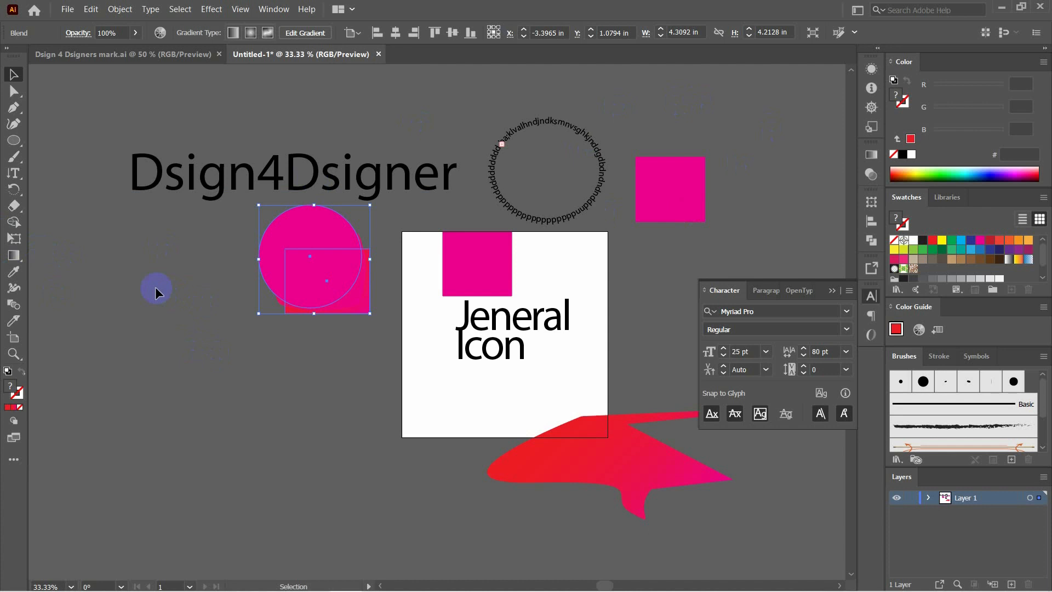
click(223, 364)
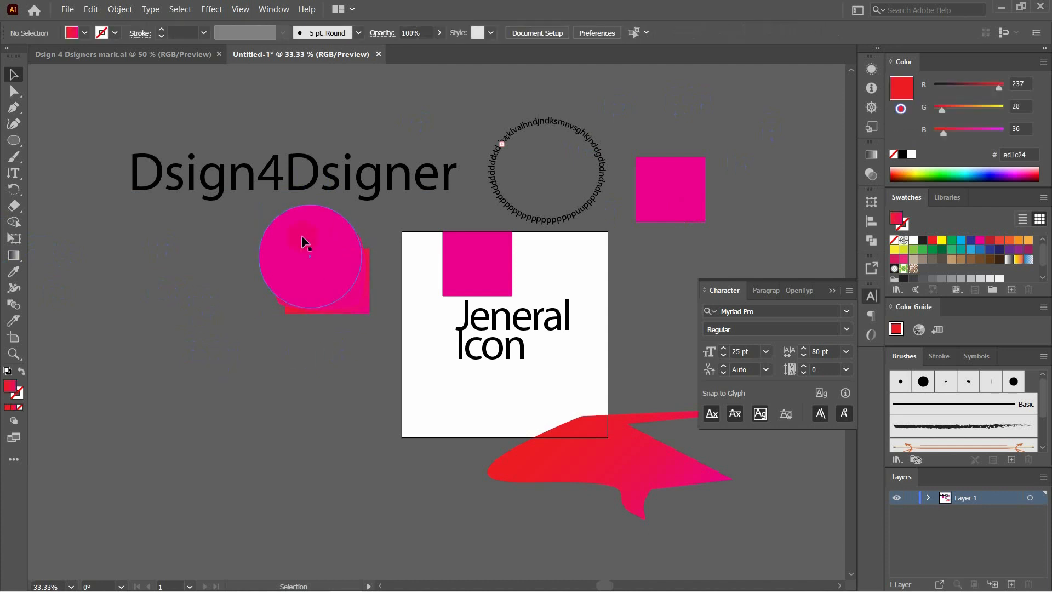
drag(302, 241, 222, 246)
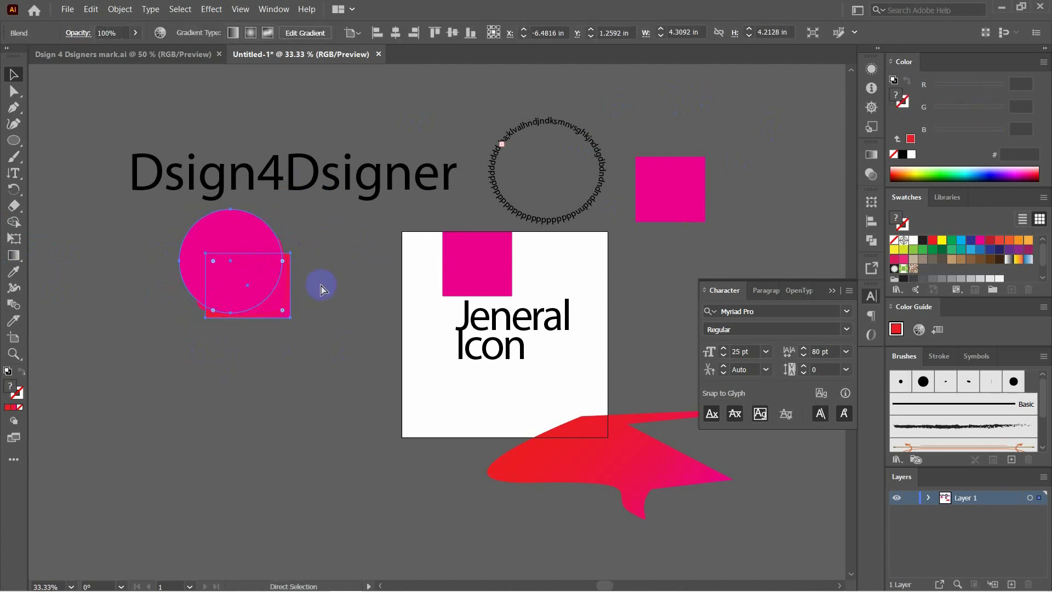
key(ctrl+plus)
key(ctrl+plus)
key(ctrl+plus)
key(ctrl+plus)
key(ctrl+minus)
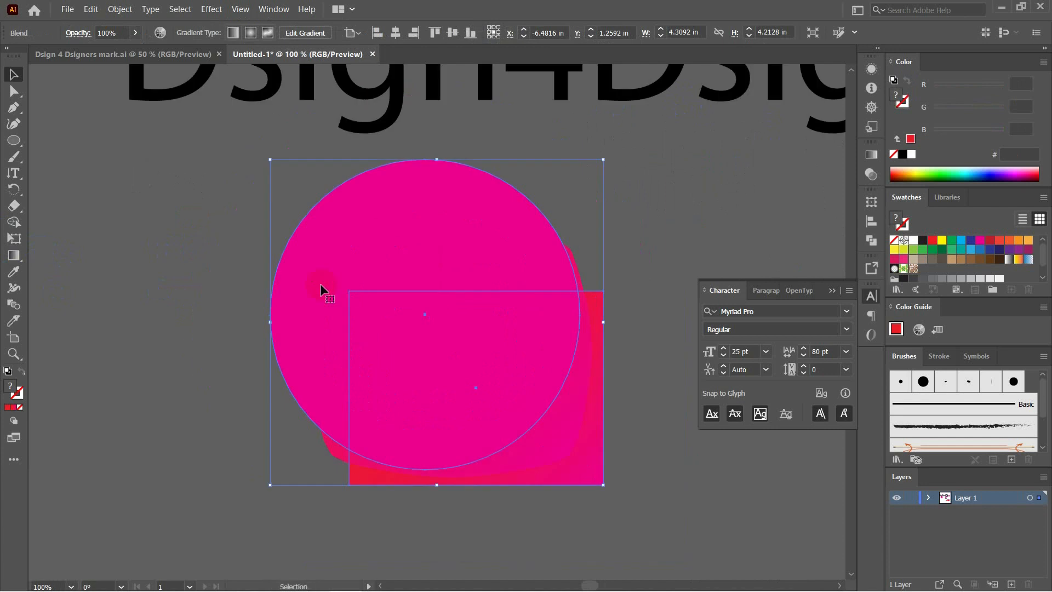
click(577, 489)
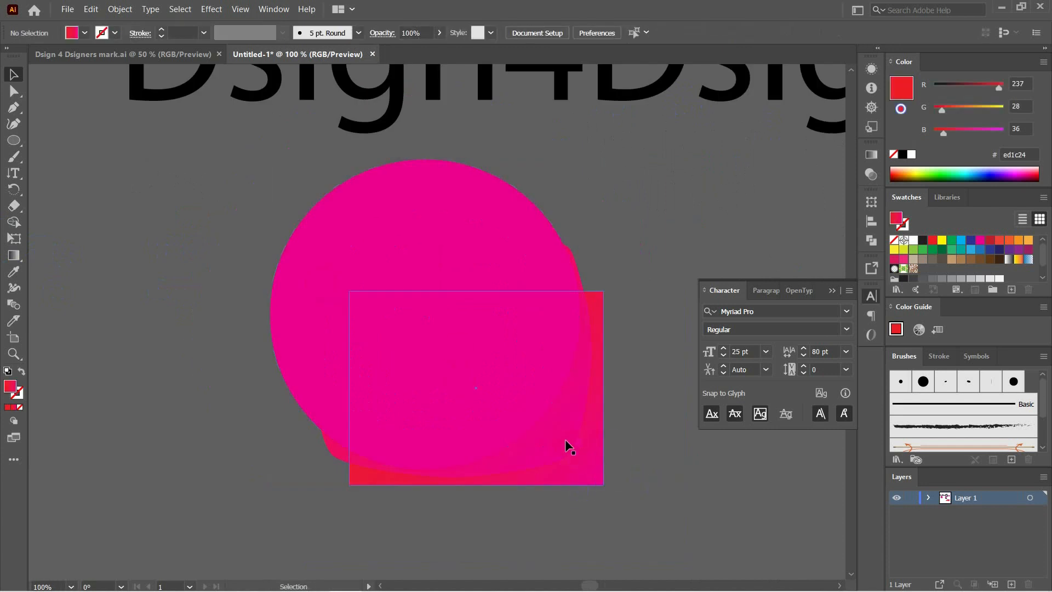
drag(512, 446, 430, 372)
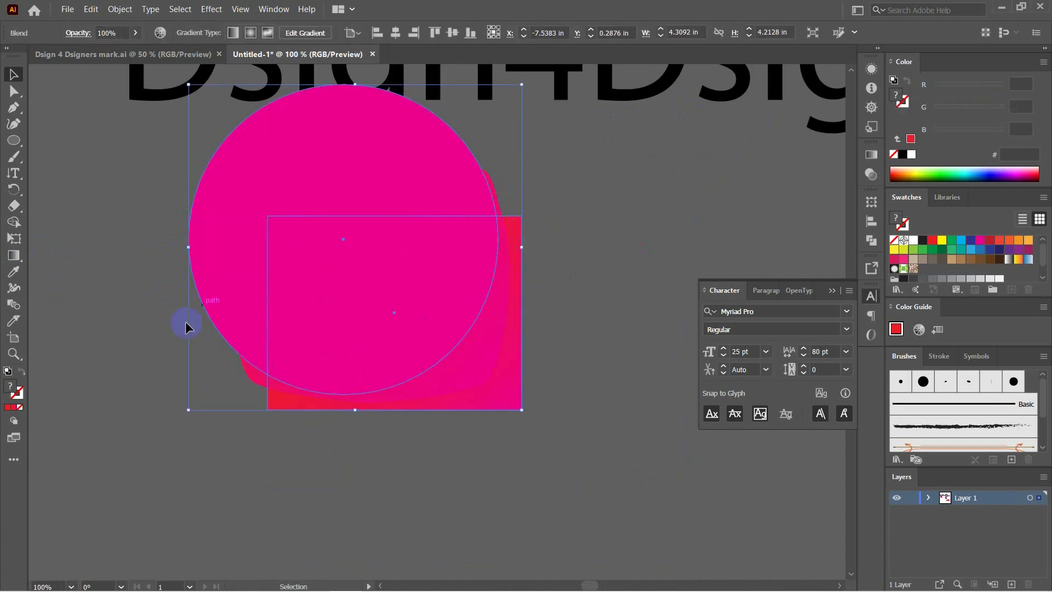
Undo the moves and the blend, check that the circle is separate again, and deselect everything.
key(ctrl+z)
key(ctrl+z)
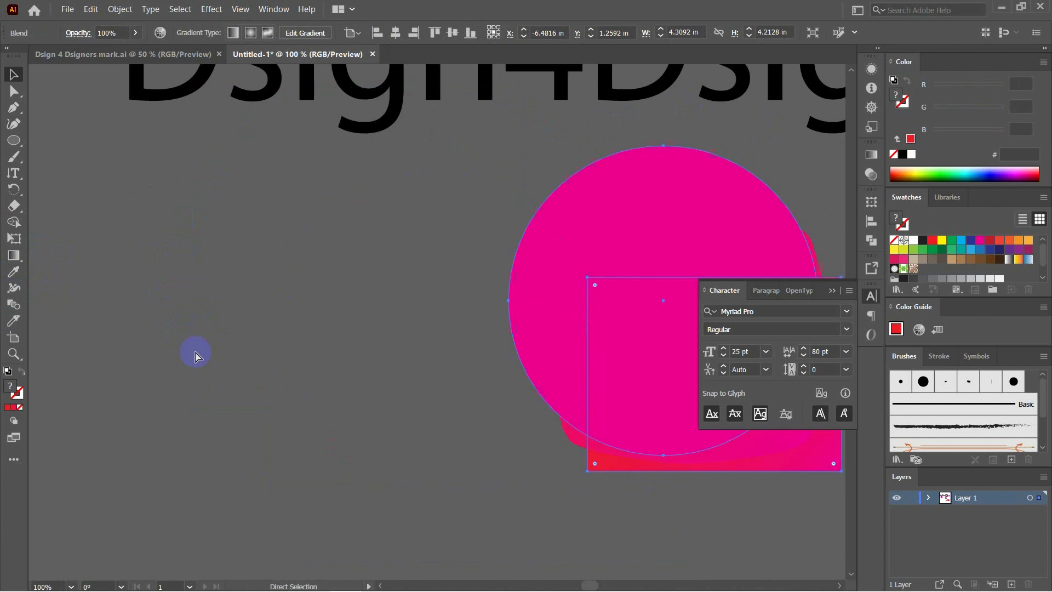
drag(526, 369, 215, 356)
click(560, 256)
click(389, 237)
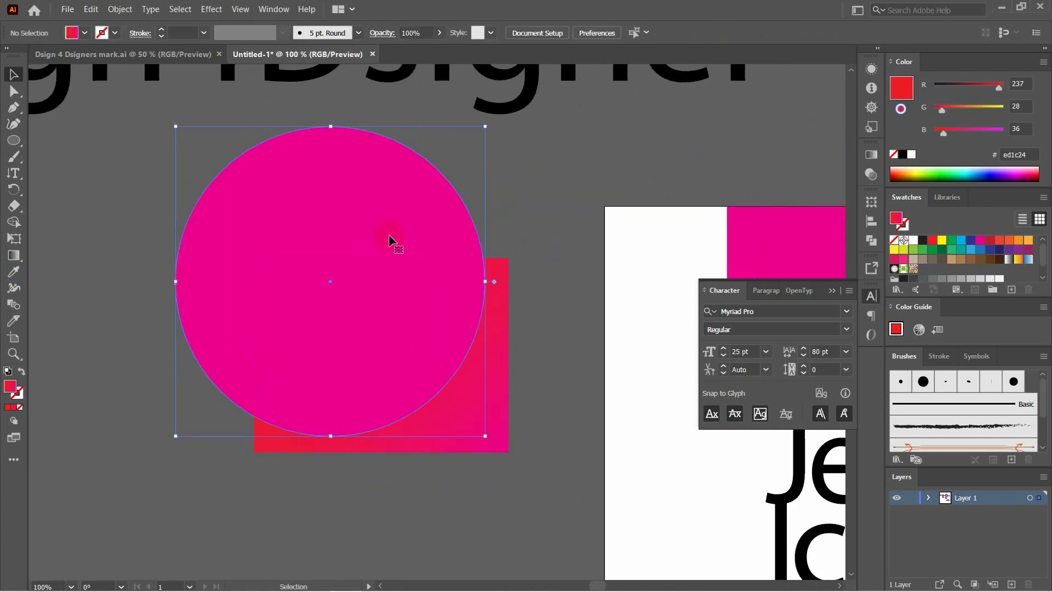
click(512, 198)
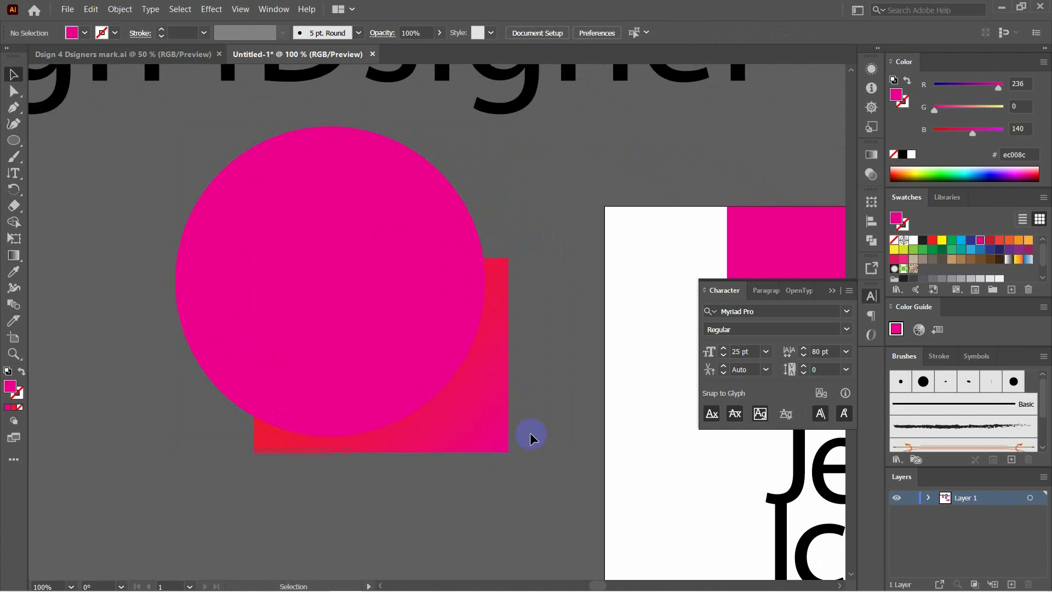
Select the magenta circle together with the gradient rectangle and blend the two shapes again with the Blend tool.
drag(224, 233, 223, 220)
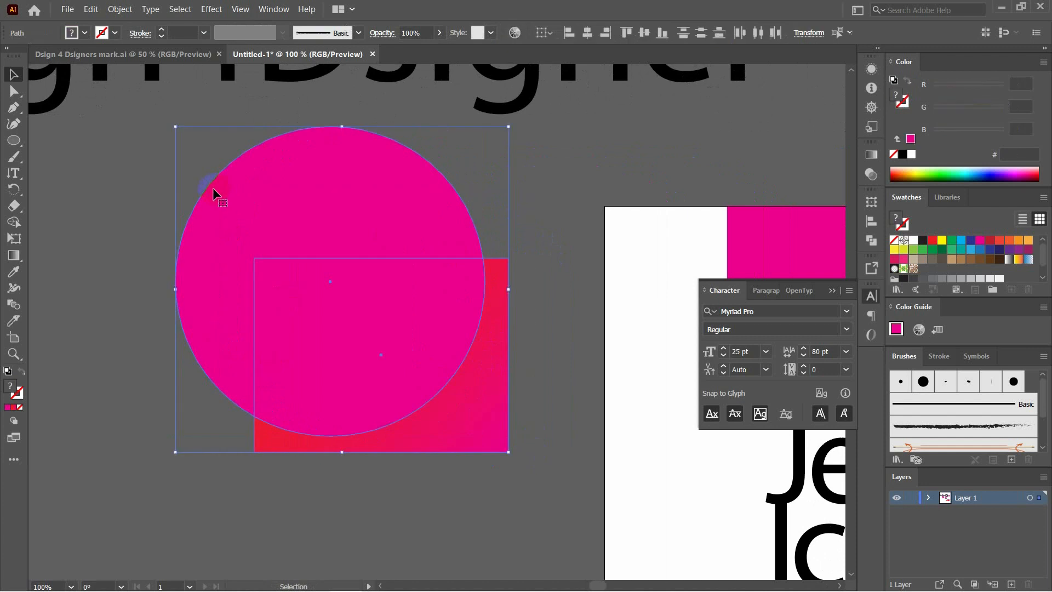
click(14, 303)
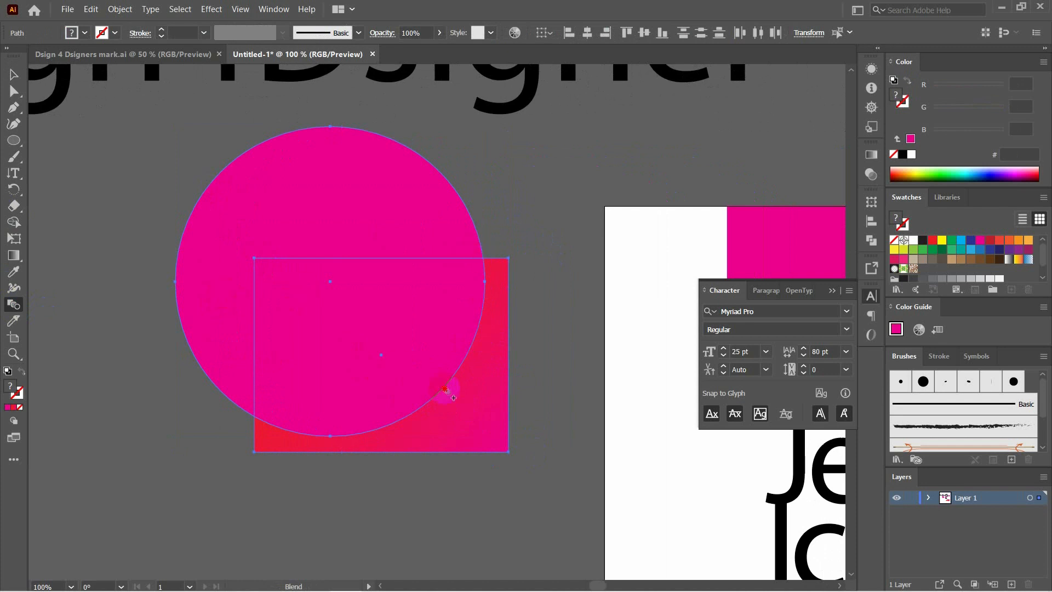
click(422, 376)
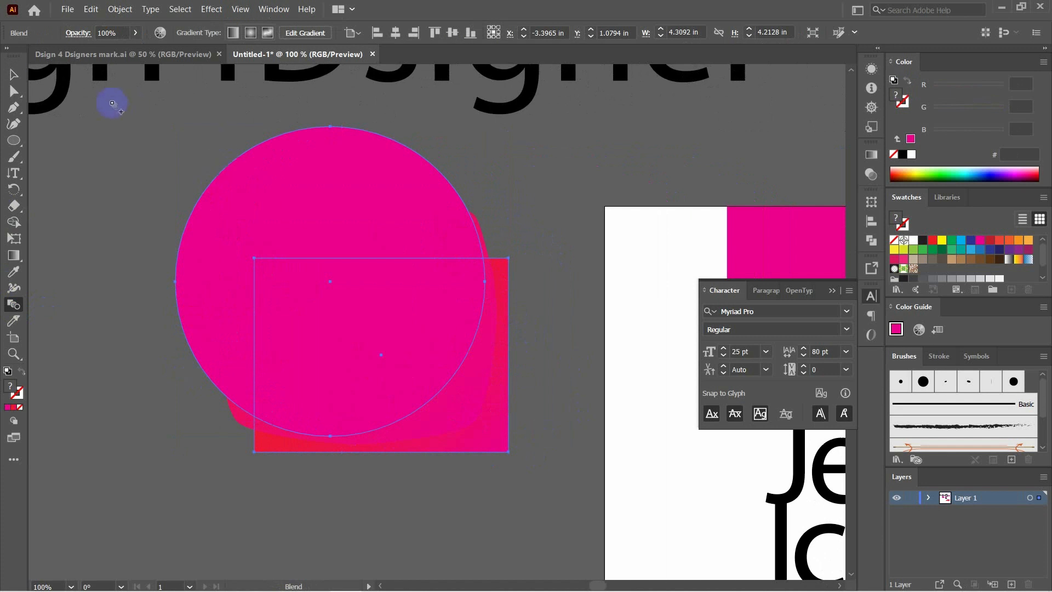
Move the whole blend up and to the right so its circle overlaps the Dsign4Dsigner text, and deselect it.
click(15, 75)
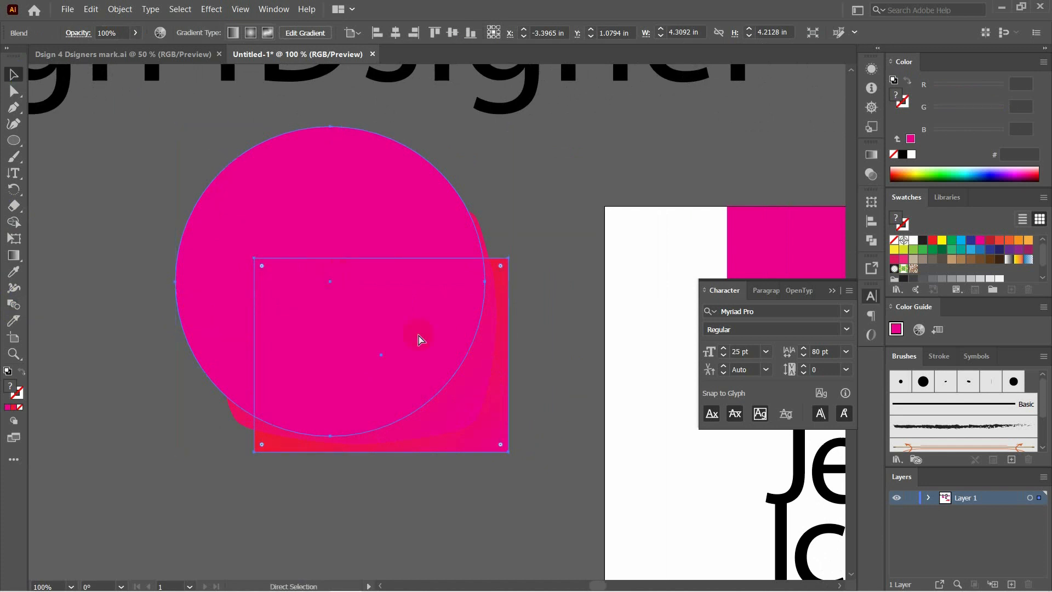
key(ctrl+minus)
click(485, 470)
drag(483, 372, 540, 312)
click(296, 355)
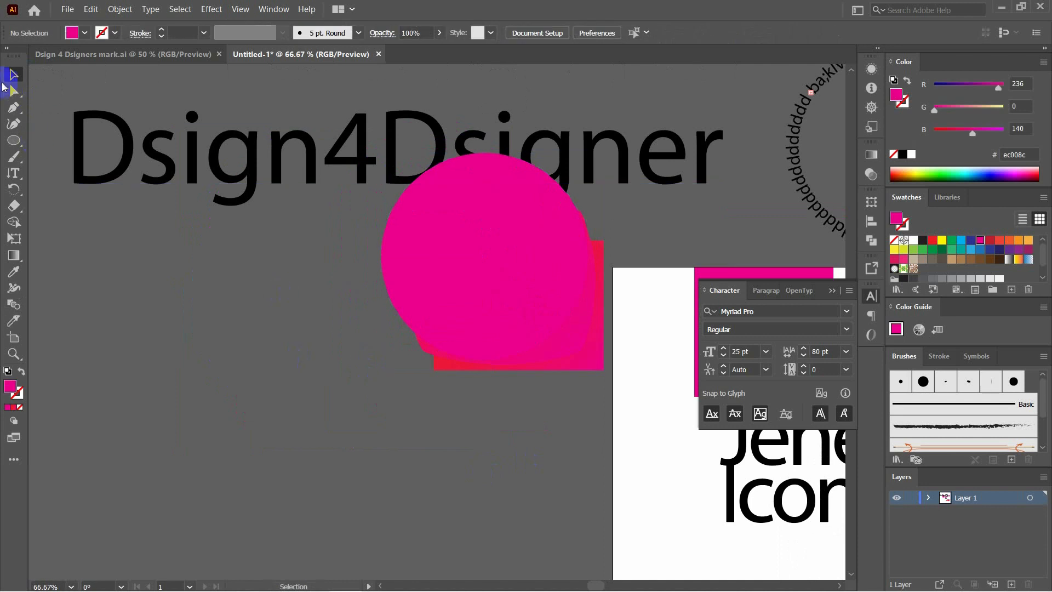
Pull only the blend's circle left of the rectangle with the Direct Selection tool, and undo the move each time.
click(14, 91)
drag(473, 228, 22, 332)
key(ctrl+z)
key(ctrl+minus)
key(ctrl+minus)
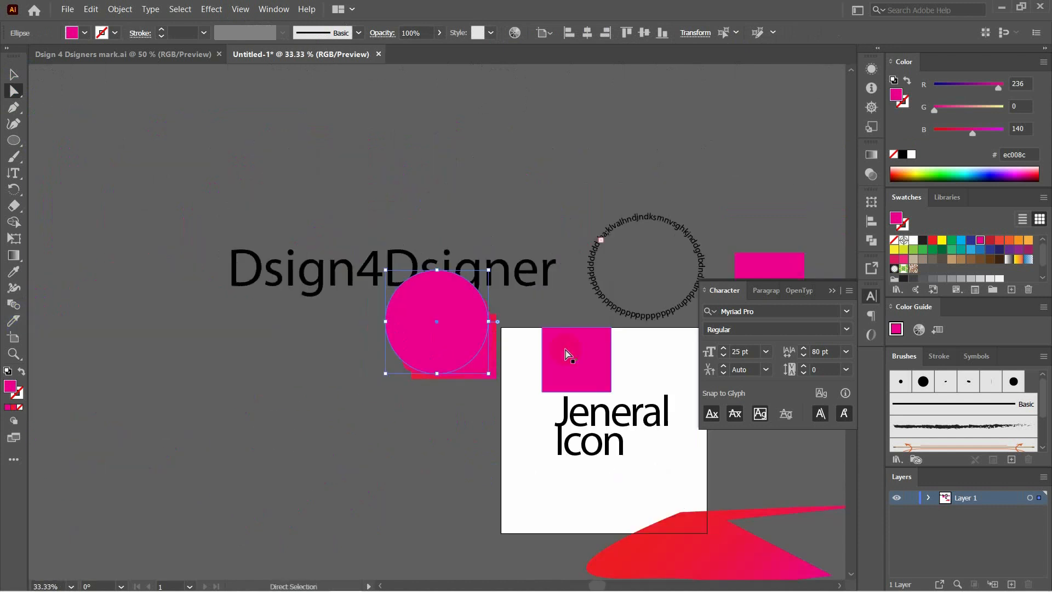
drag(462, 349, 279, 383)
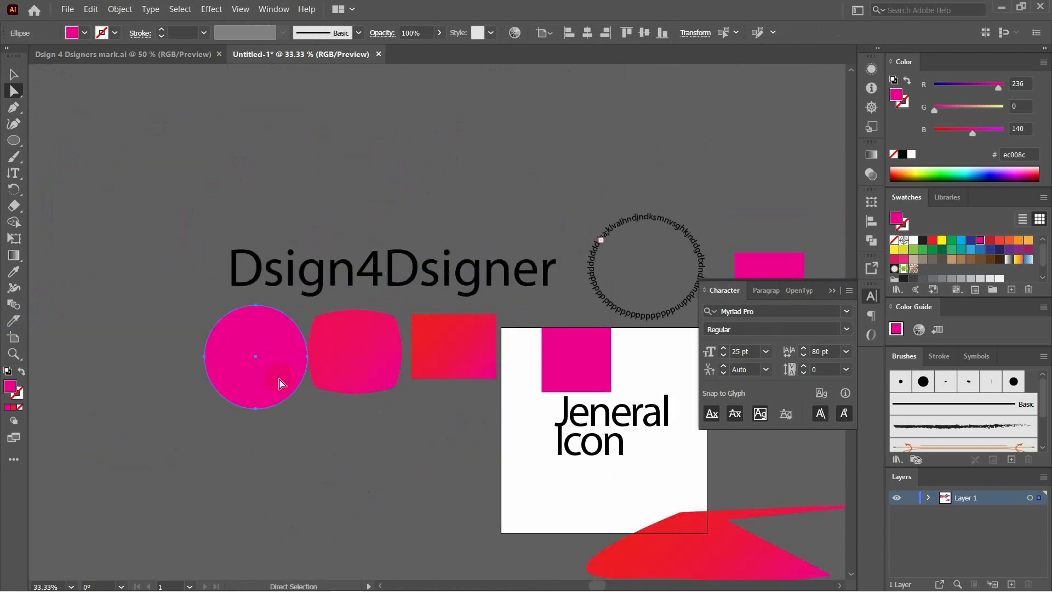
key(ctrl+z)
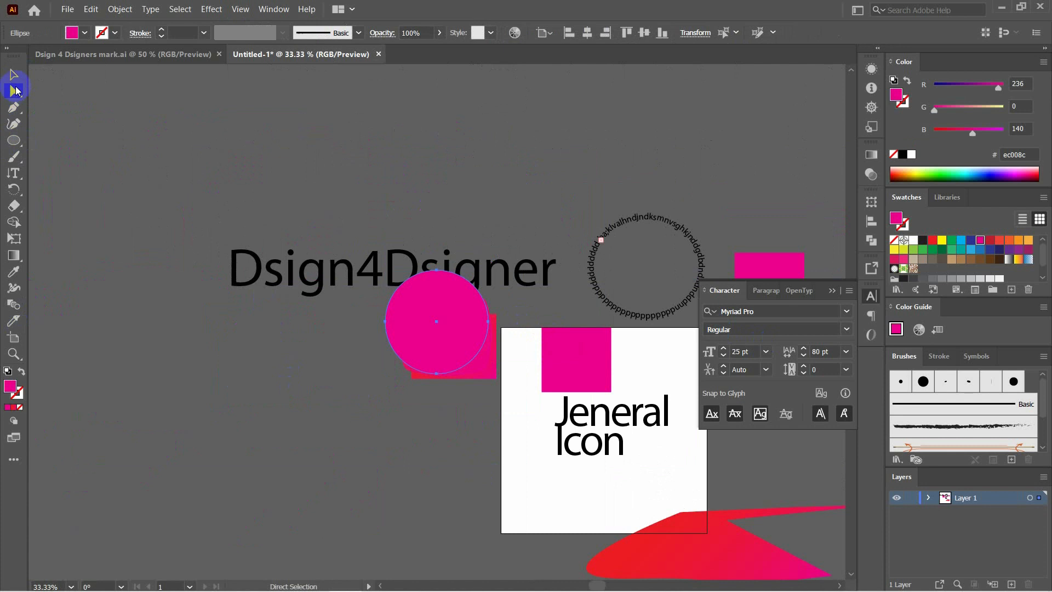
Spread the blend out by moving its circle far left, past the start of the Dsign4Dsigner text, undo that, and deselect.
drag(467, 307, 214, 355)
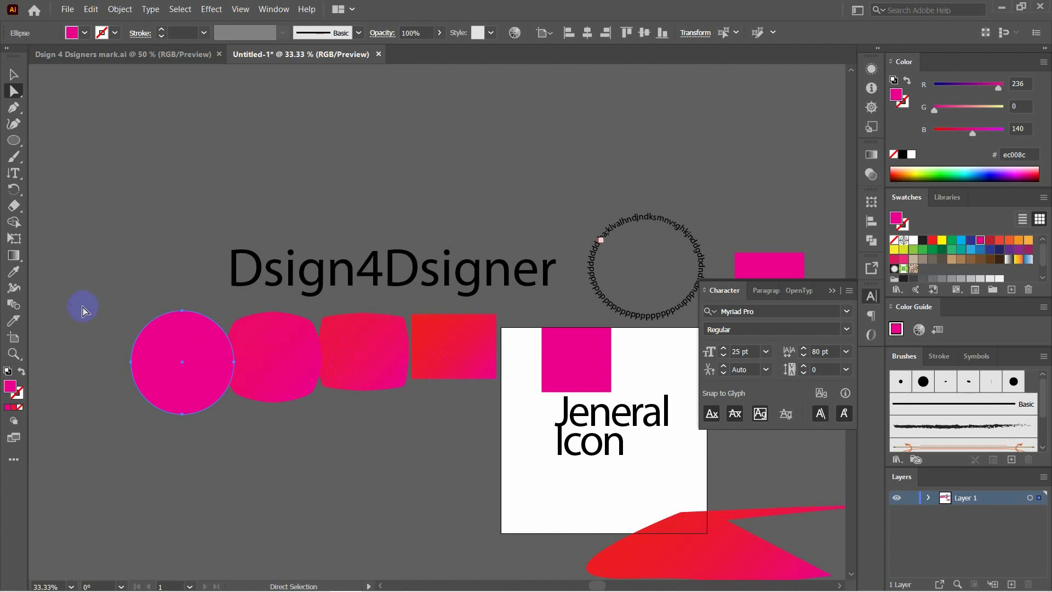
key(ctrl+z)
key(ctrl+z)
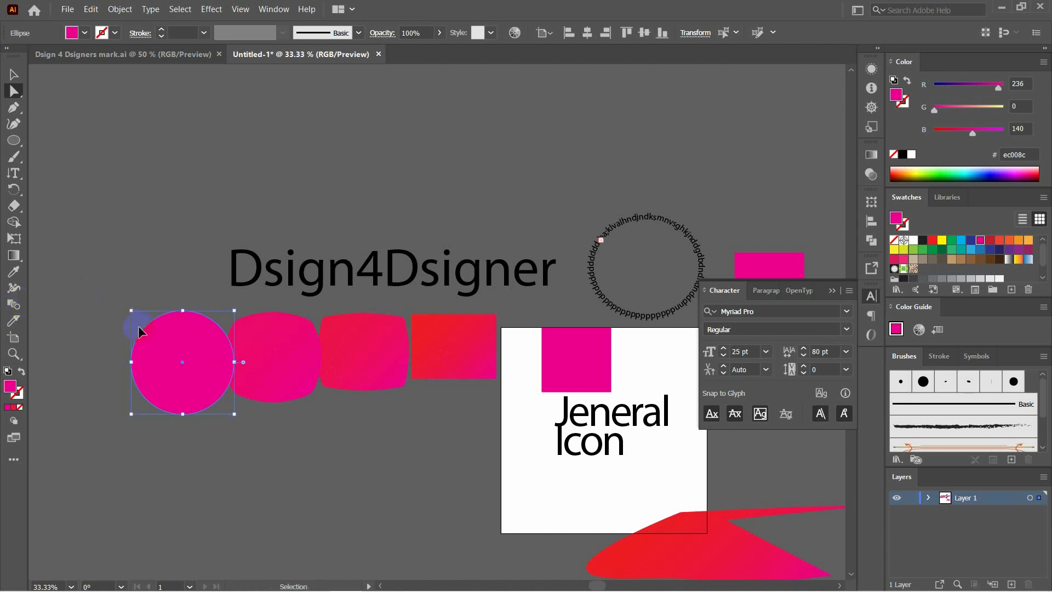
key(a)
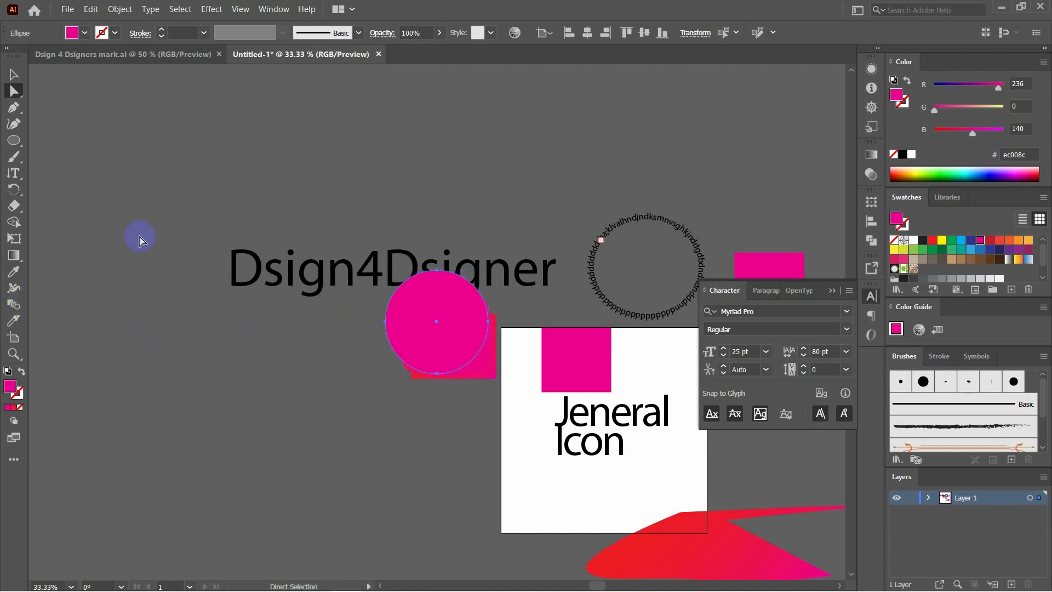
click(274, 189)
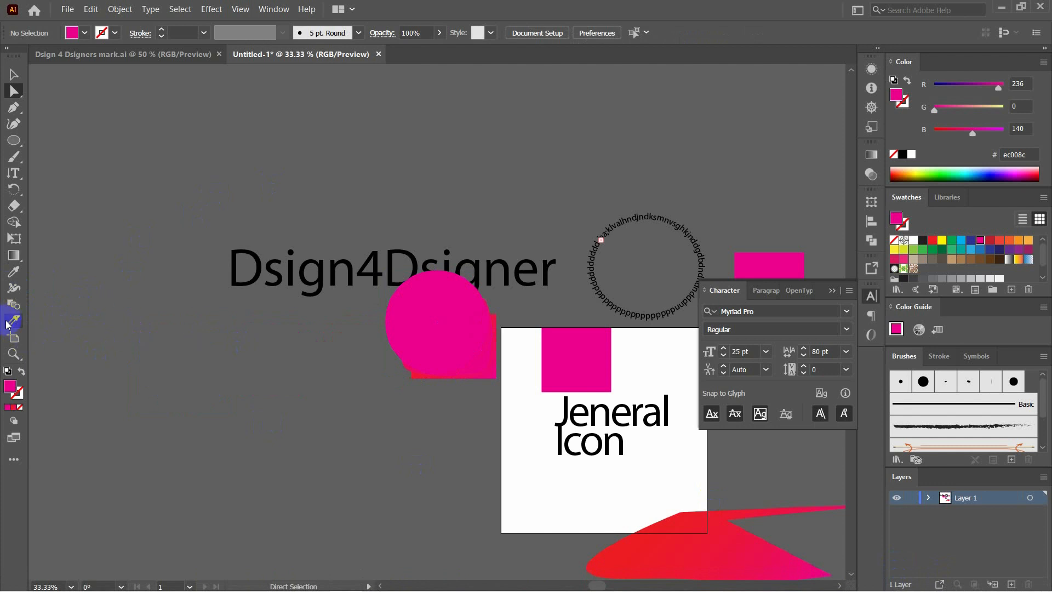
Draw a magenta circle above the start of the Dsign4Dsigner text and cut it vertically through its centre with the Knife tool.
click(14, 142)
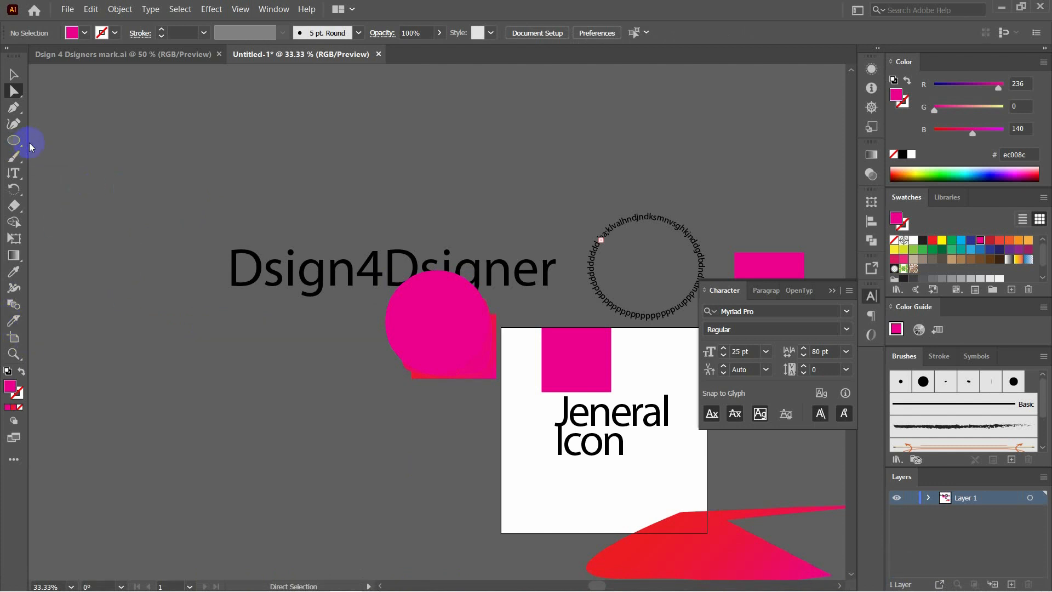
mouse_move(104, 158)
mouse_down()
mouse_move(216, 299)
mouse_move(209, 306)
mouse_up()
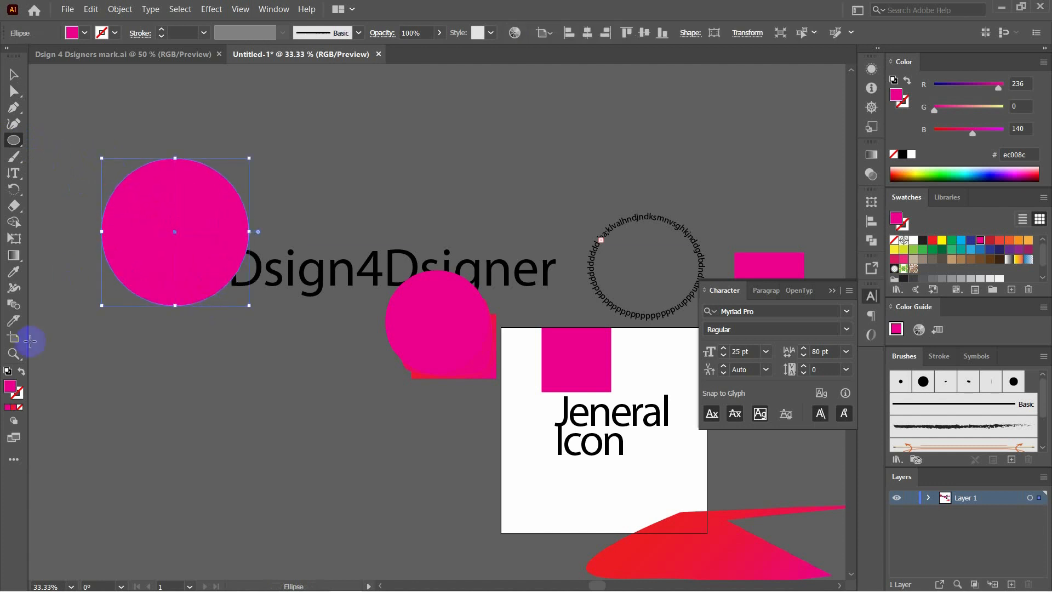
click(14, 320)
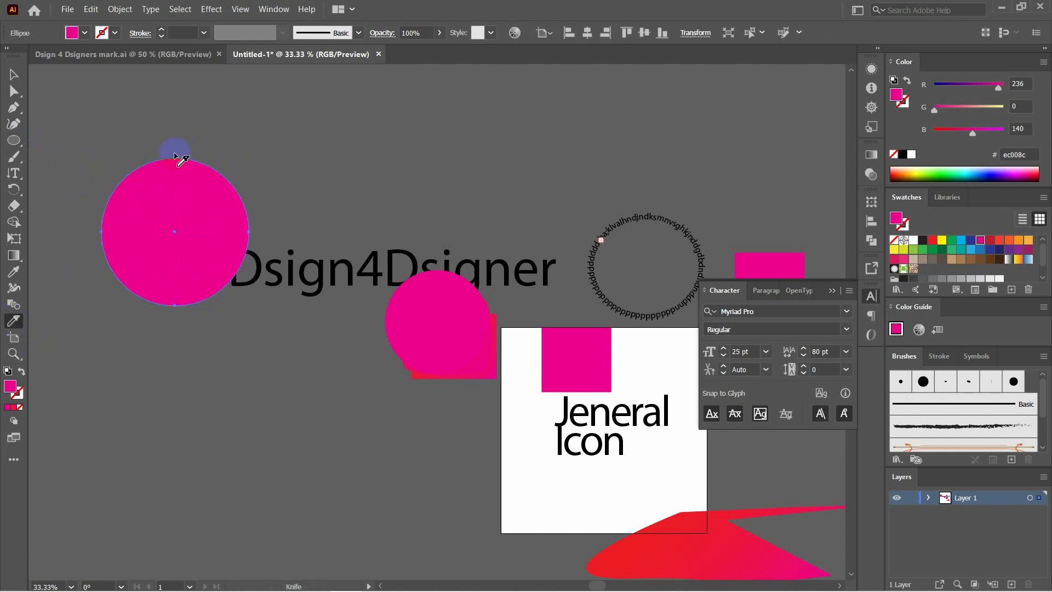
drag(175, 159, 175, 367)
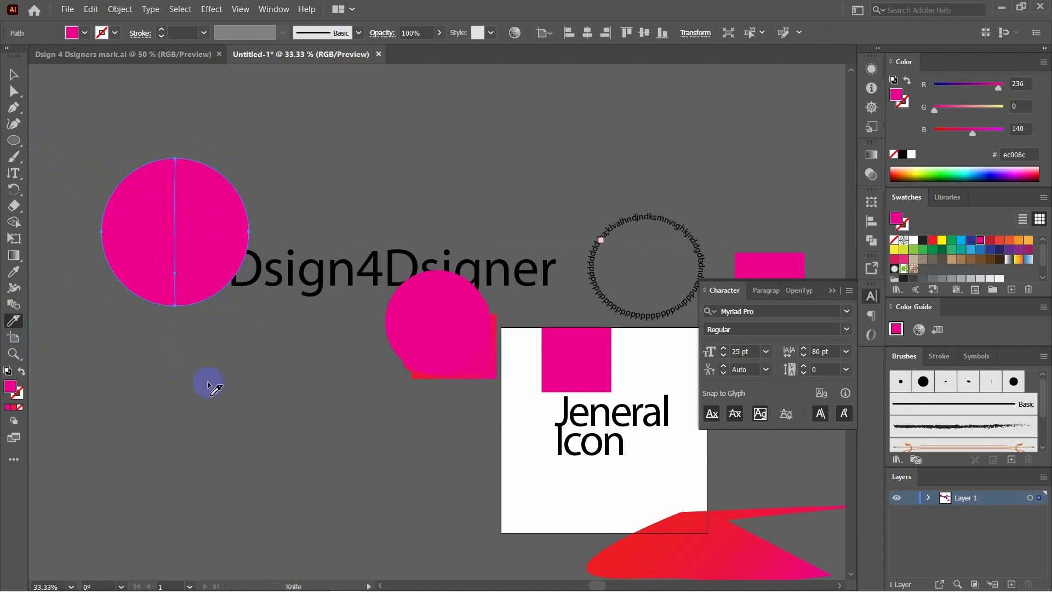
Move the cut circle slightly up with the Direct Selection tool and deselect it.
click(14, 95)
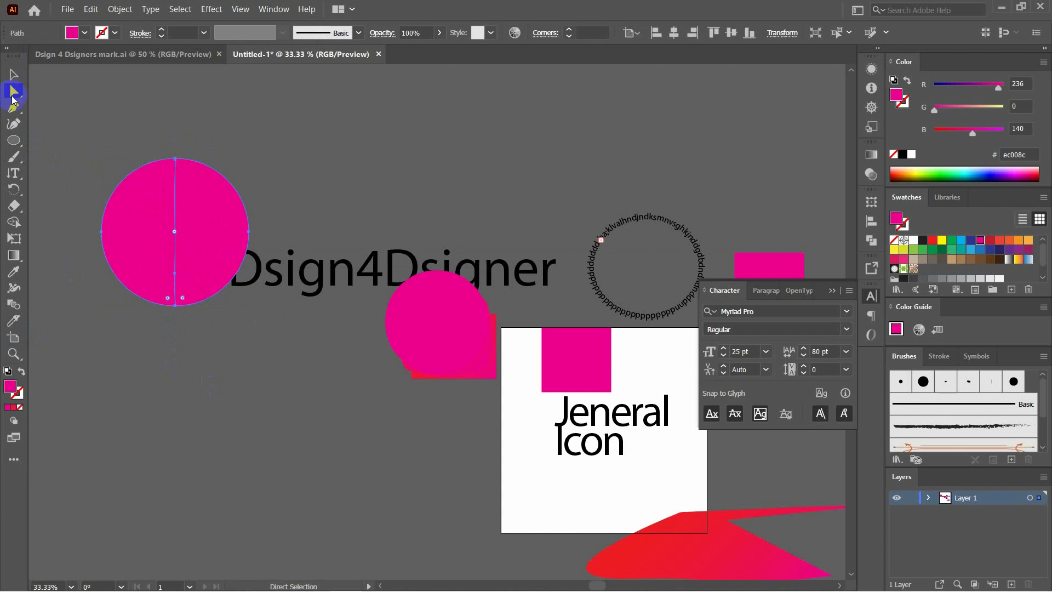
drag(144, 205, 148, 168)
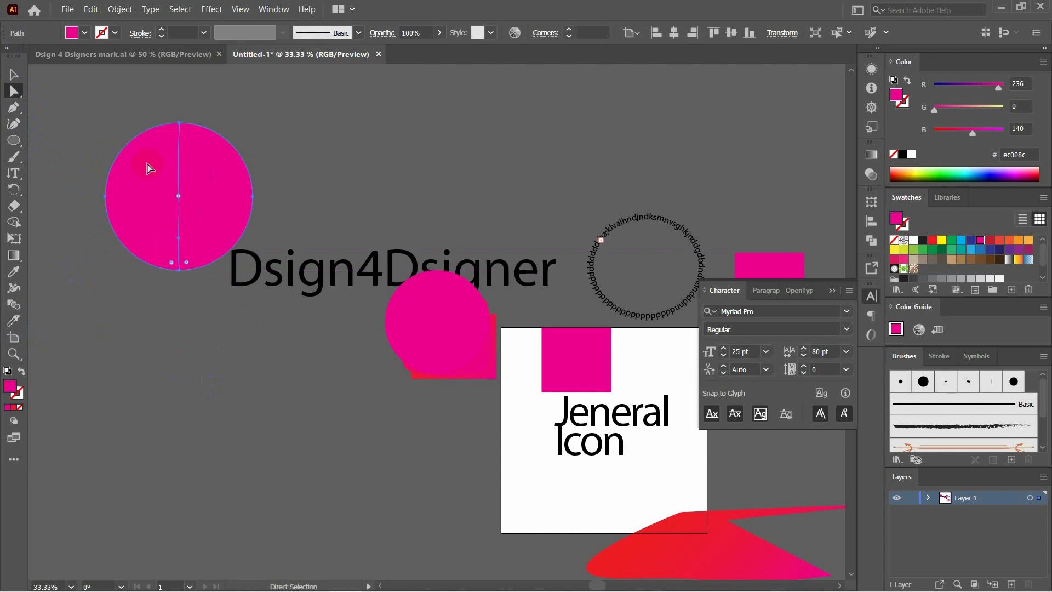
click(104, 98)
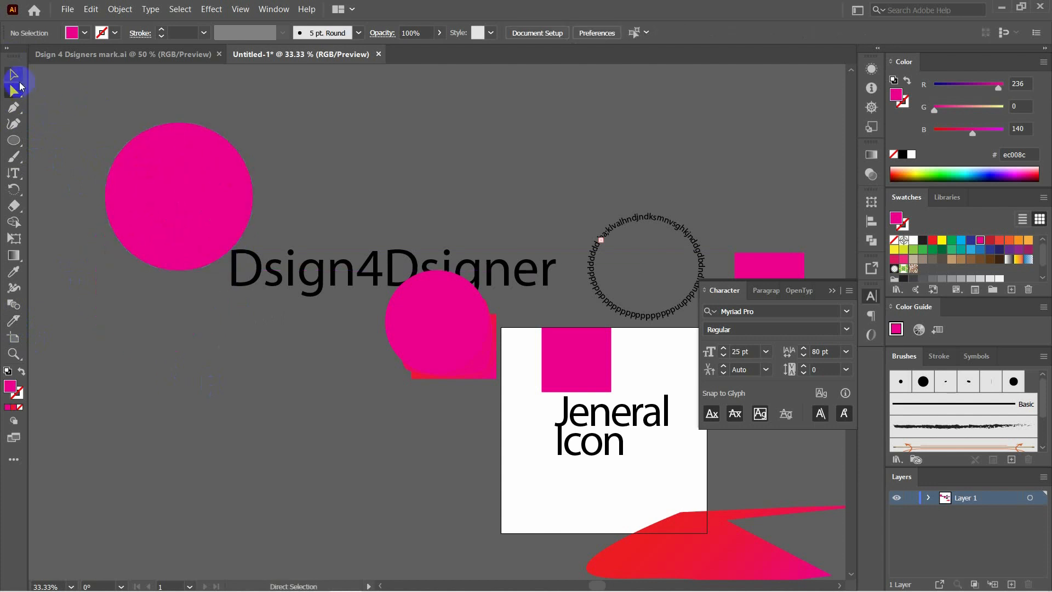
Try to pull the right half away from the cut circle with Direct Selection, move the circle further up and deselect it.
click(218, 166)
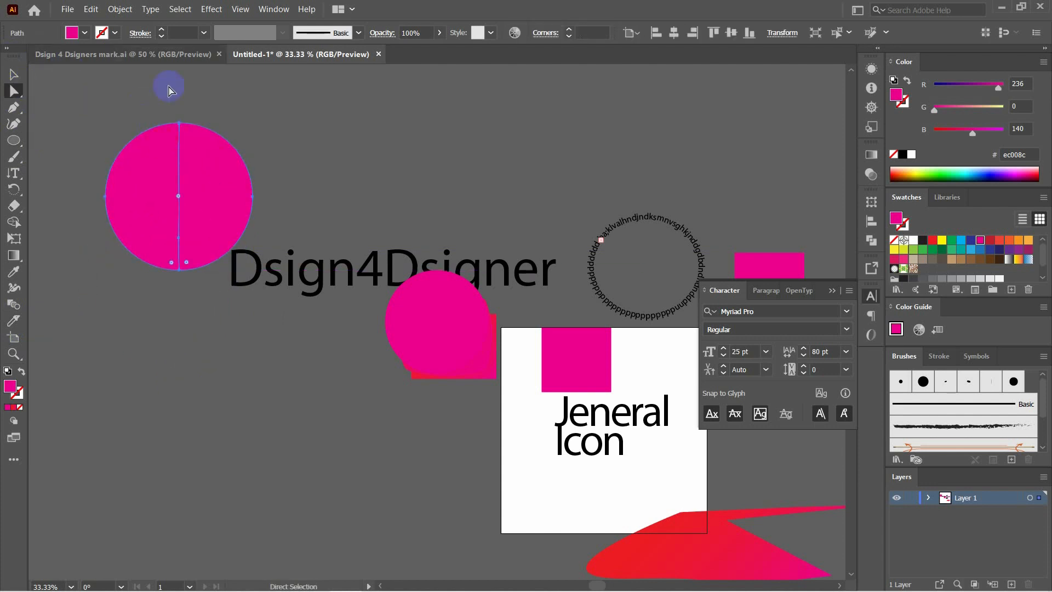
click(332, 166)
click(197, 194)
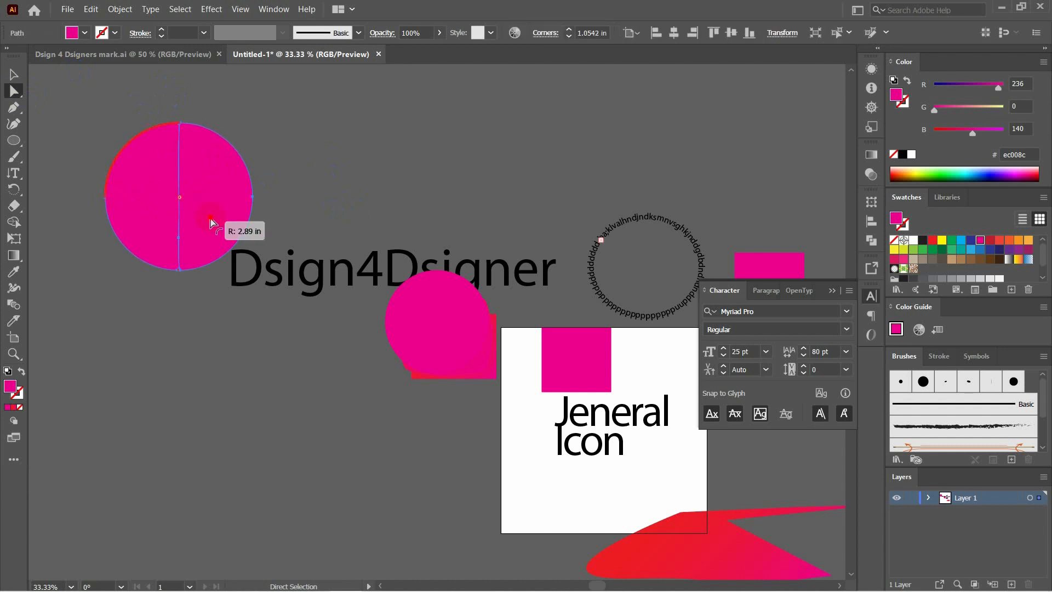
click(196, 200)
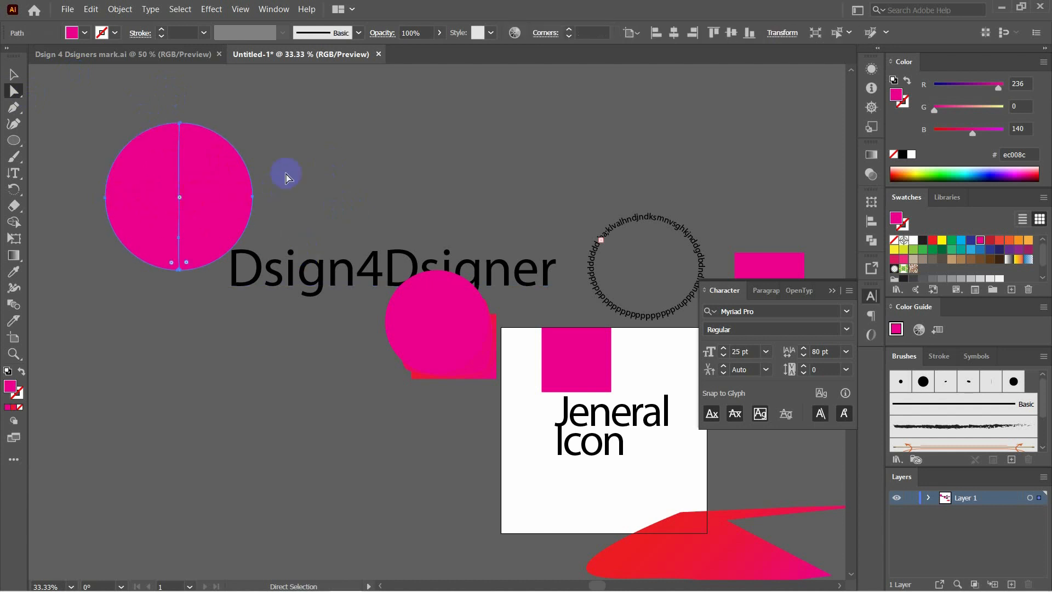
drag(179, 124, 181, 127)
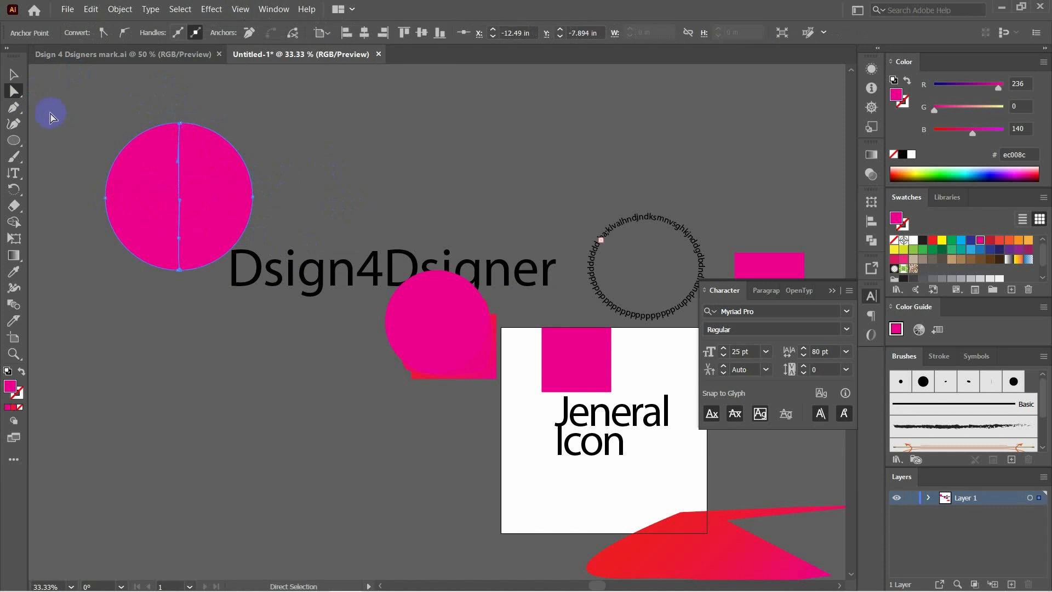
drag(228, 188, 236, 165)
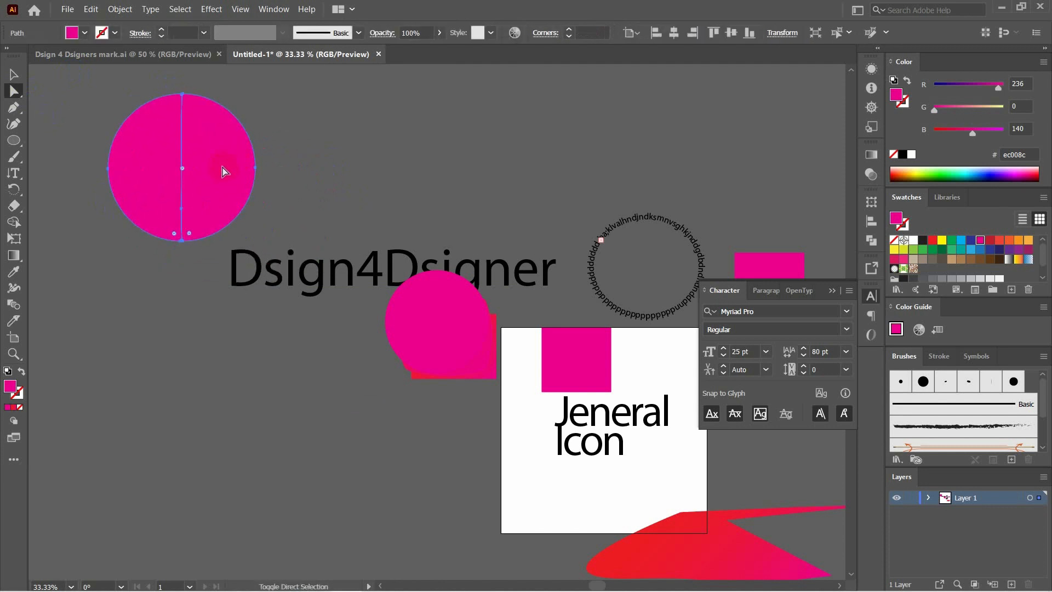
click(265, 170)
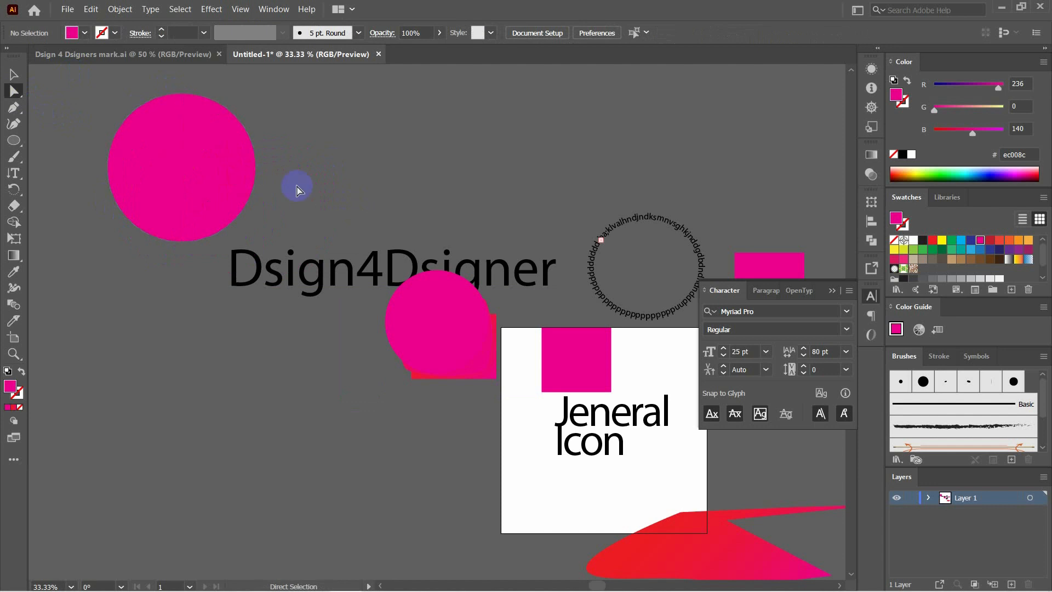
Add a second 8 × 8 in artboard beside the first one and leave artboard editing.
key(ctrl+minus)
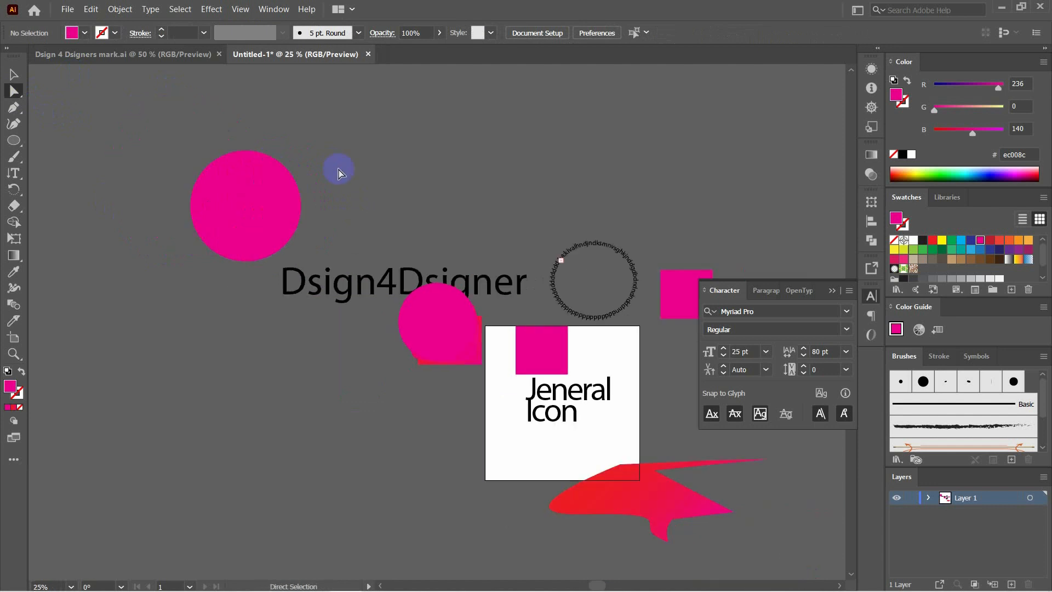
drag(565, 447, 357, 348)
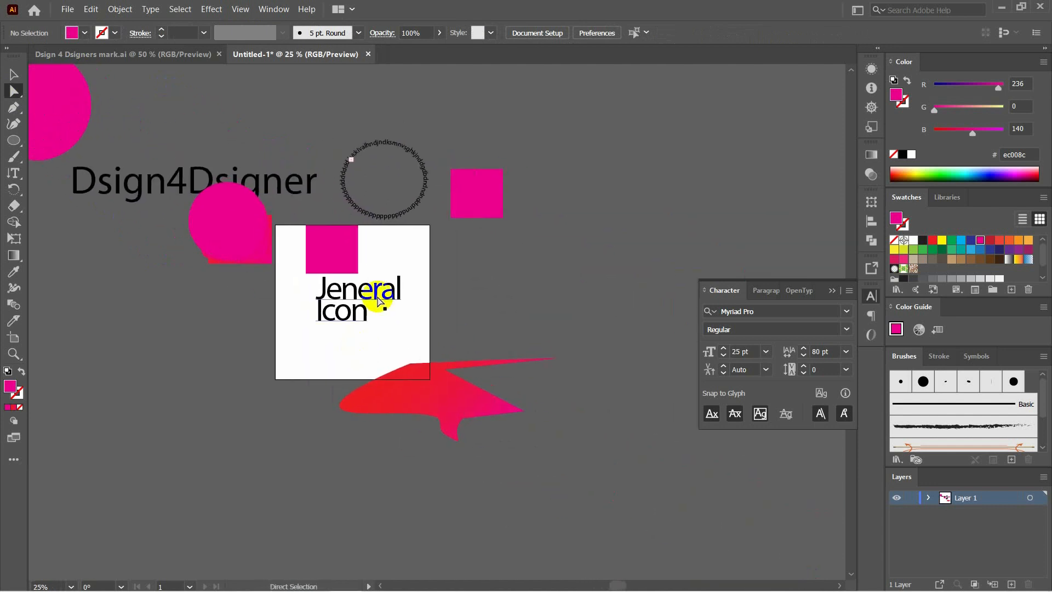
click(14, 336)
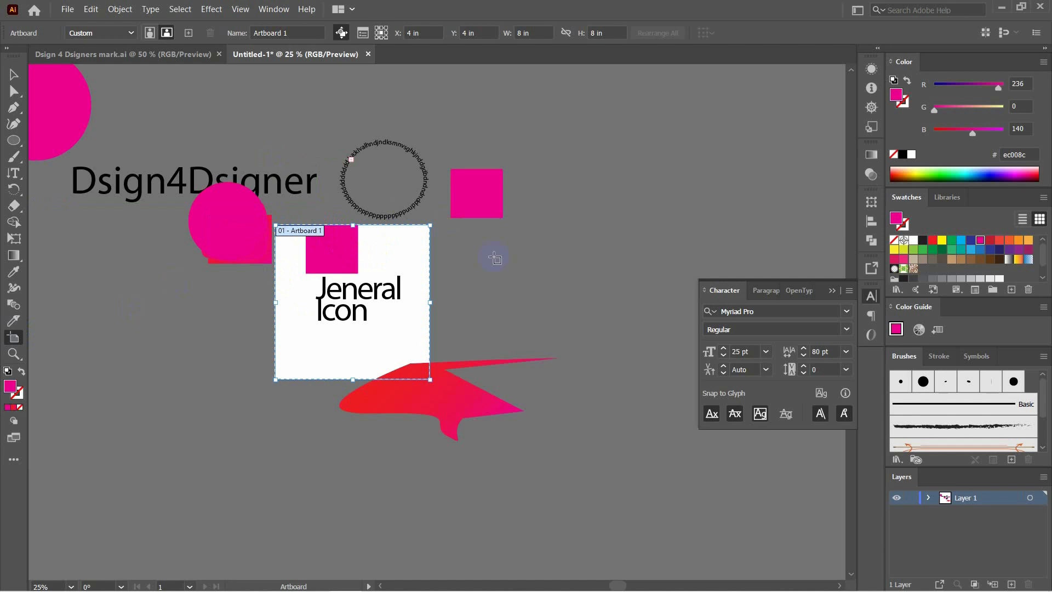
click(188, 34)
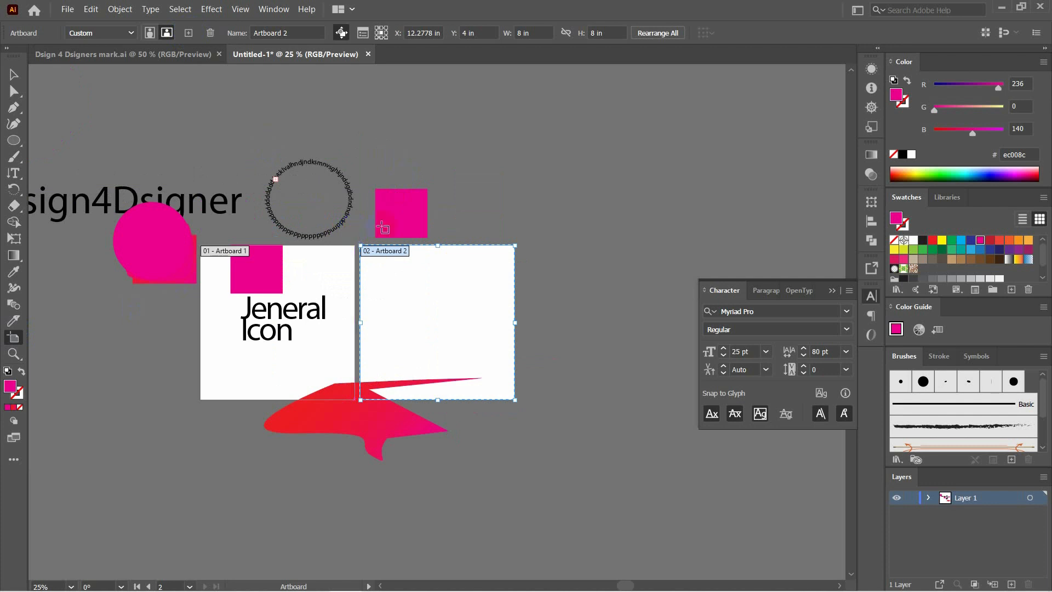
click(15, 78)
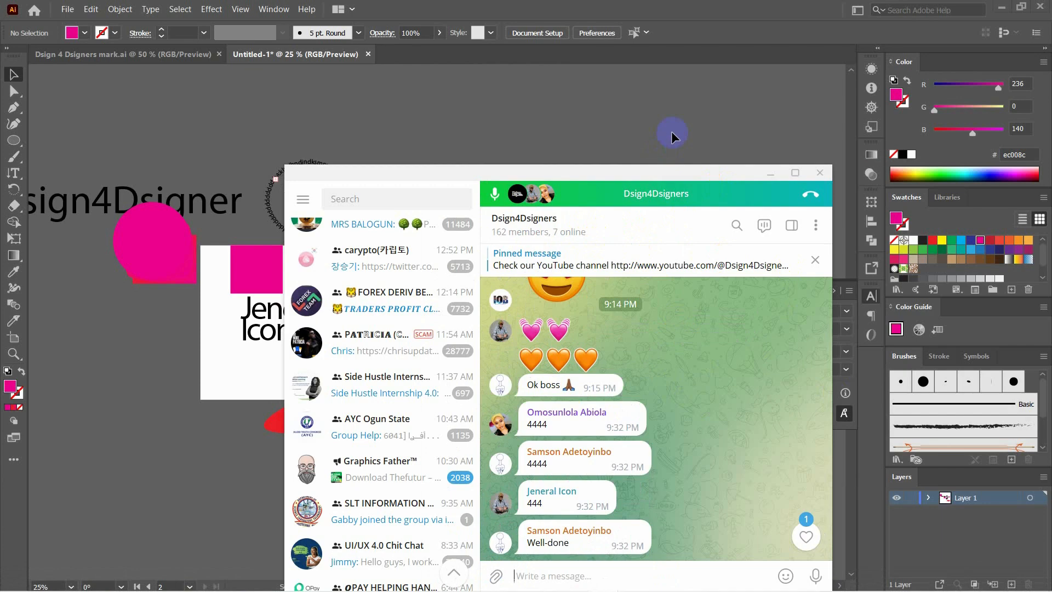
Return to Illustrator from the Telegram group chat and dismiss the new-message notification.
click(646, 103)
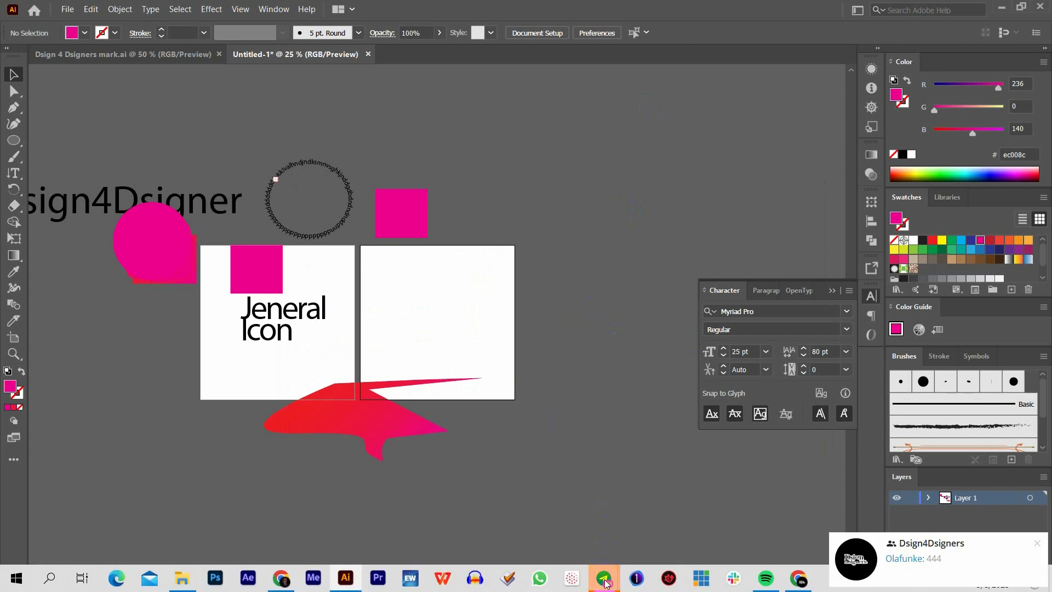
mouse_move(603, 561)
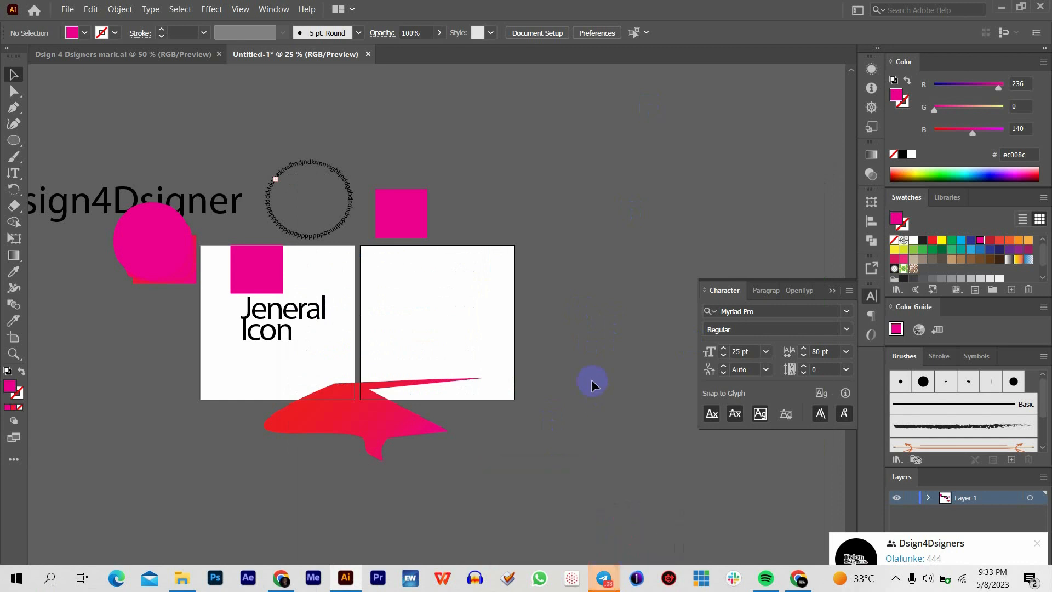
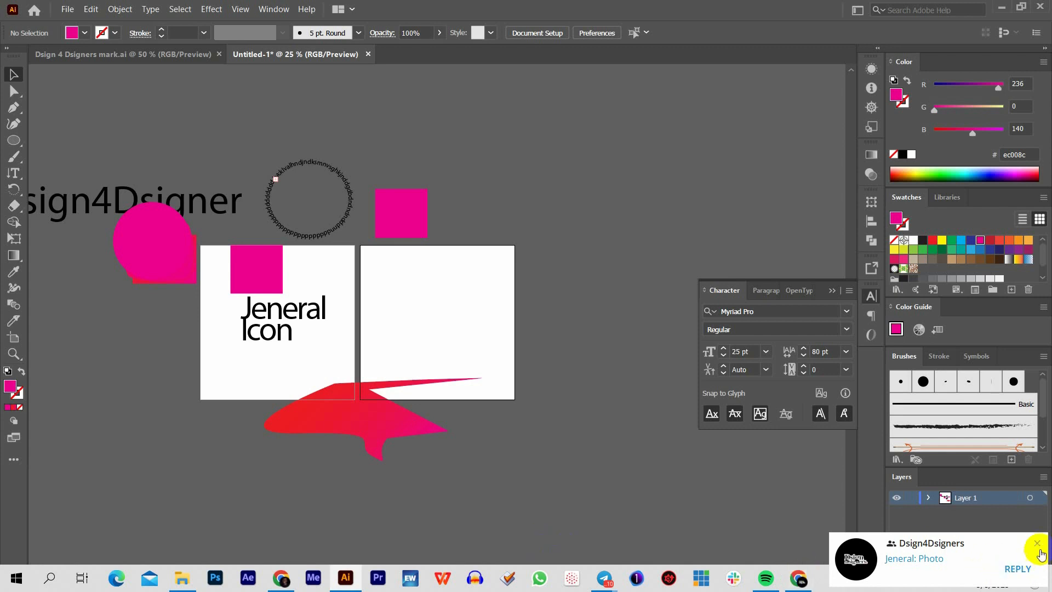
click(1037, 543)
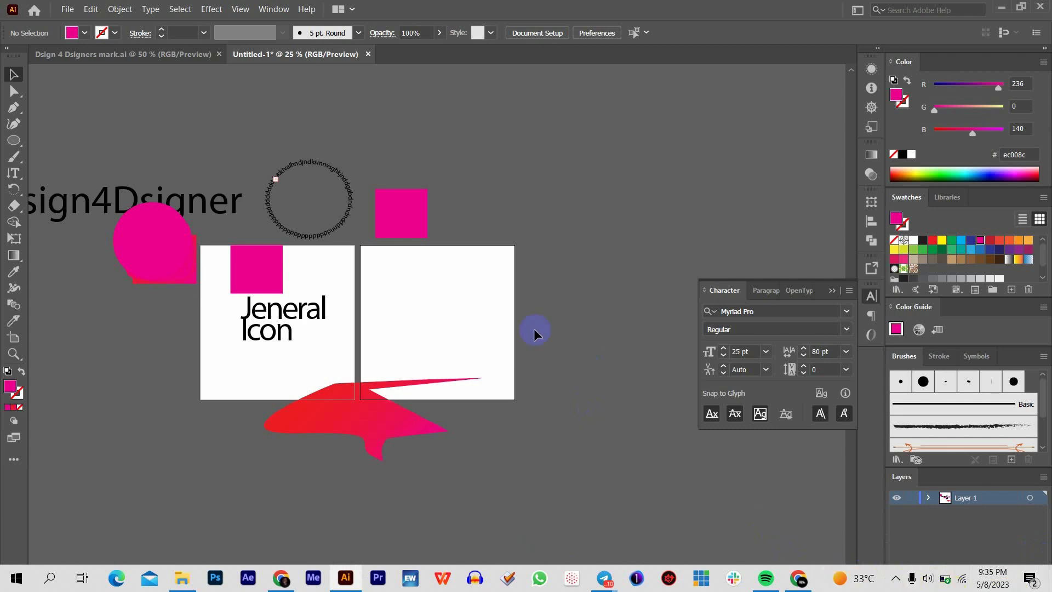
Select all the artwork on and around the two artboards and delete it.
scroll(442, 312, down, 2)
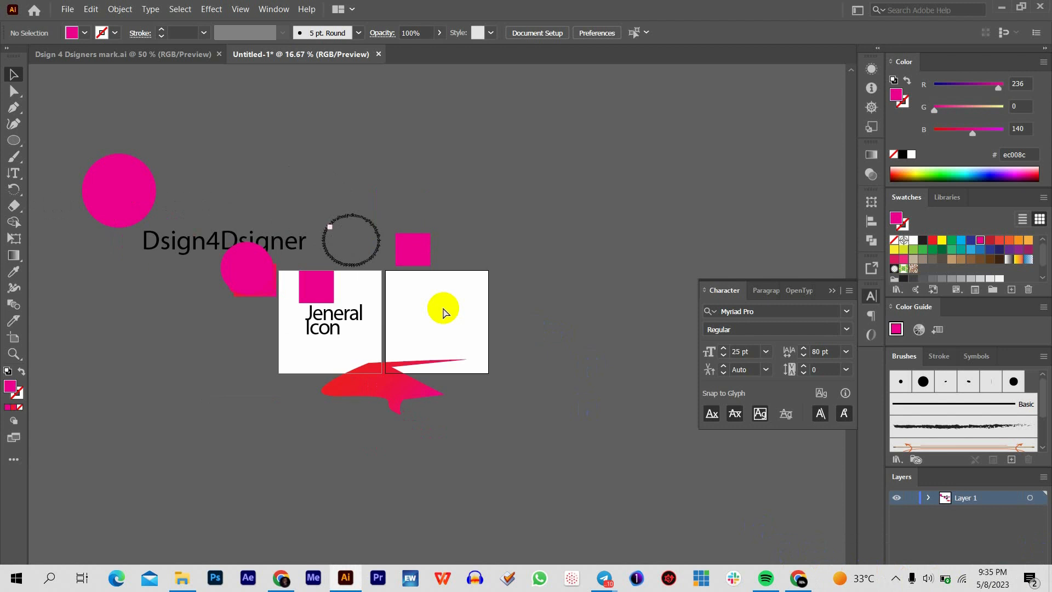
drag(121, 156, 503, 425)
key(Delete)
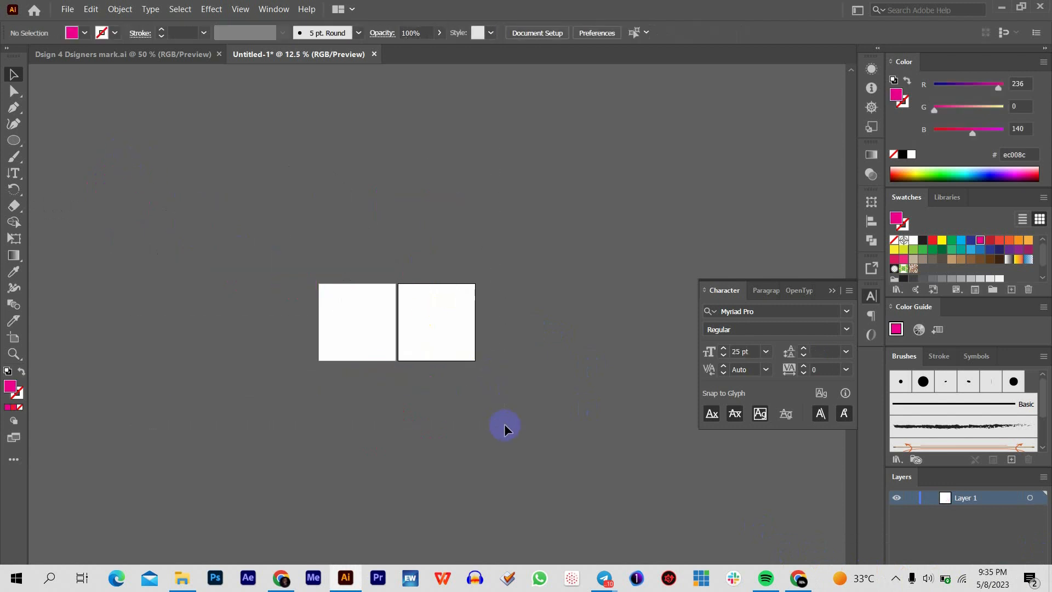
Delete the second artboard with the Artboard tool, leaving only Artboard 1.
key(ctrl+equal)
key(ctrl+equal)
key(ctrl+equal)
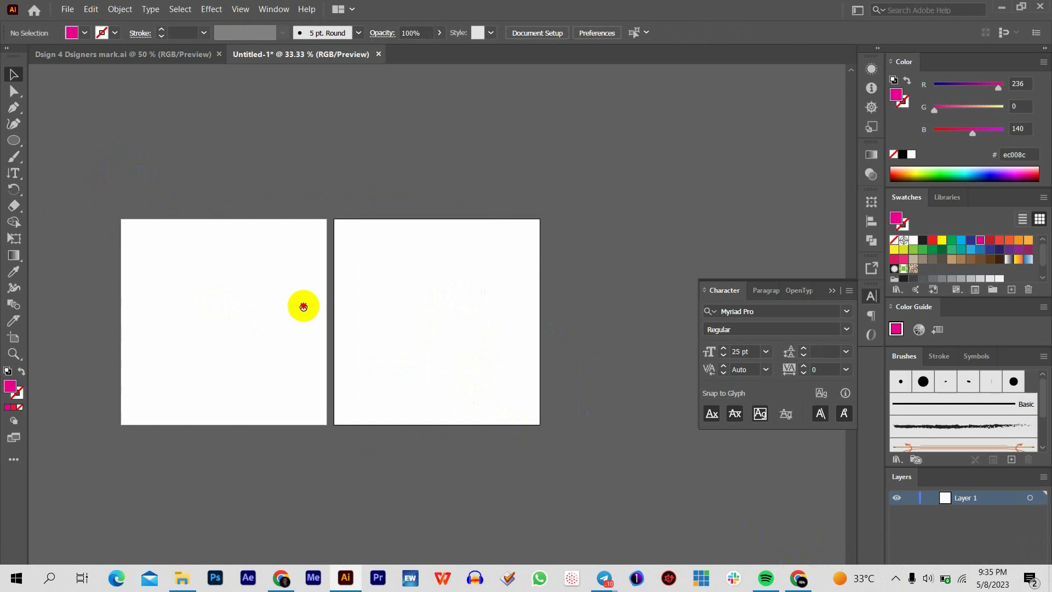
scroll(301, 305, left, 3)
click(15, 339)
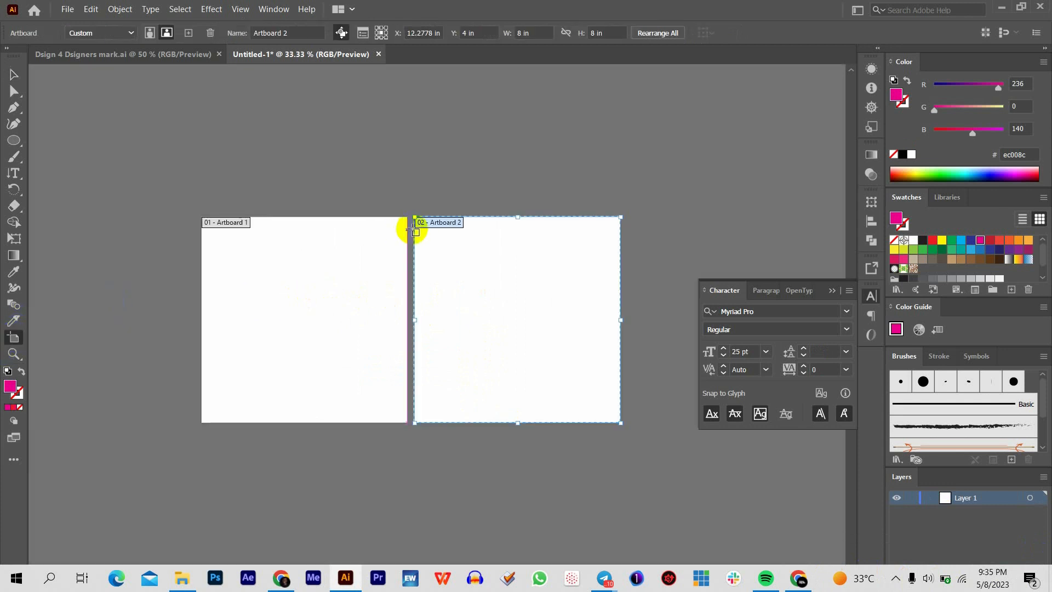
key(Delete)
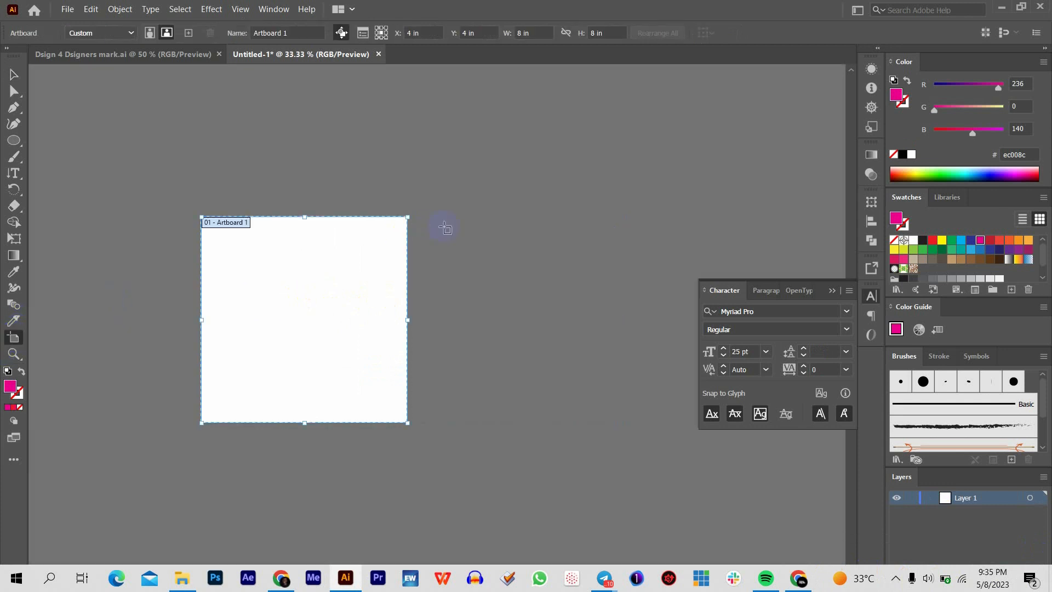
drag(331, 249, 387, 252)
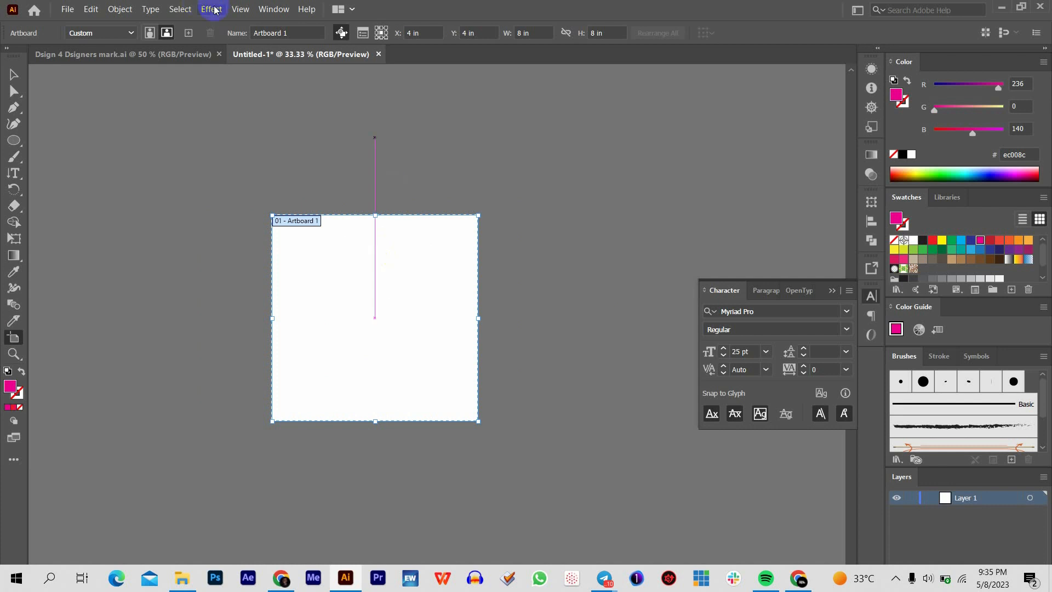
click(239, 9)
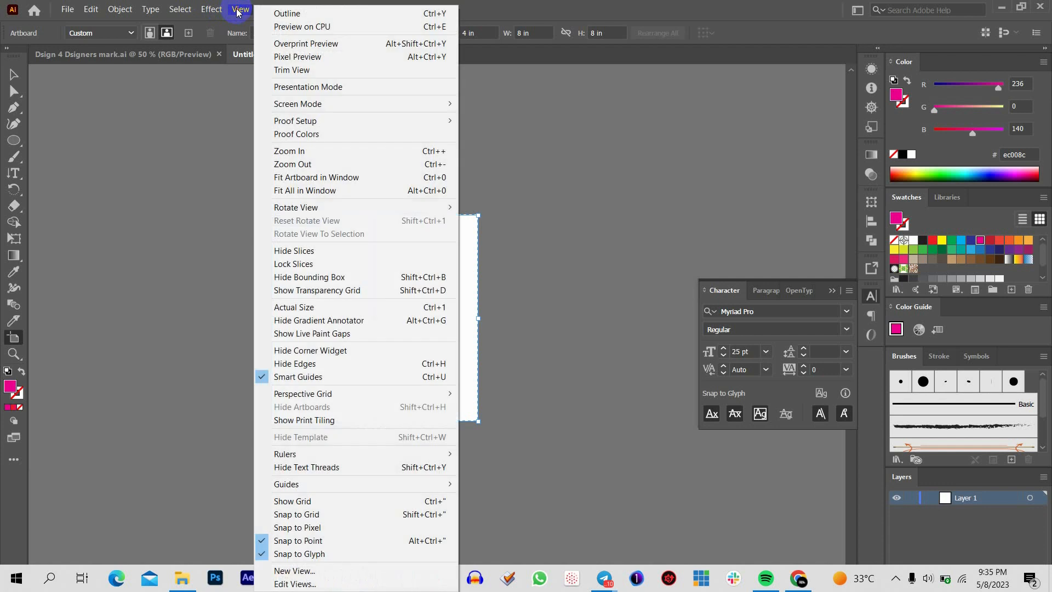
click(517, 294)
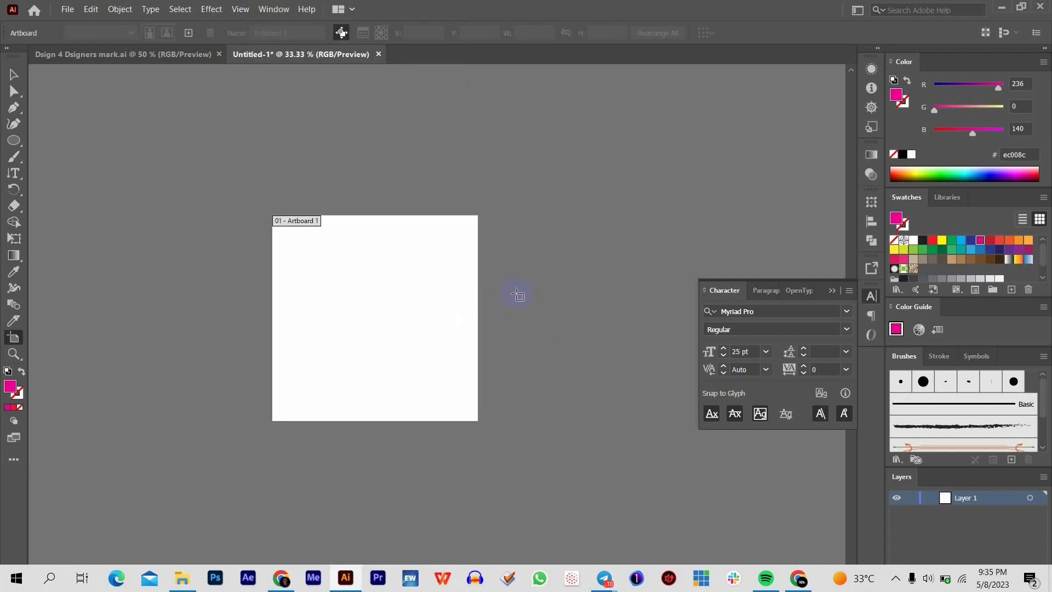
click(14, 74)
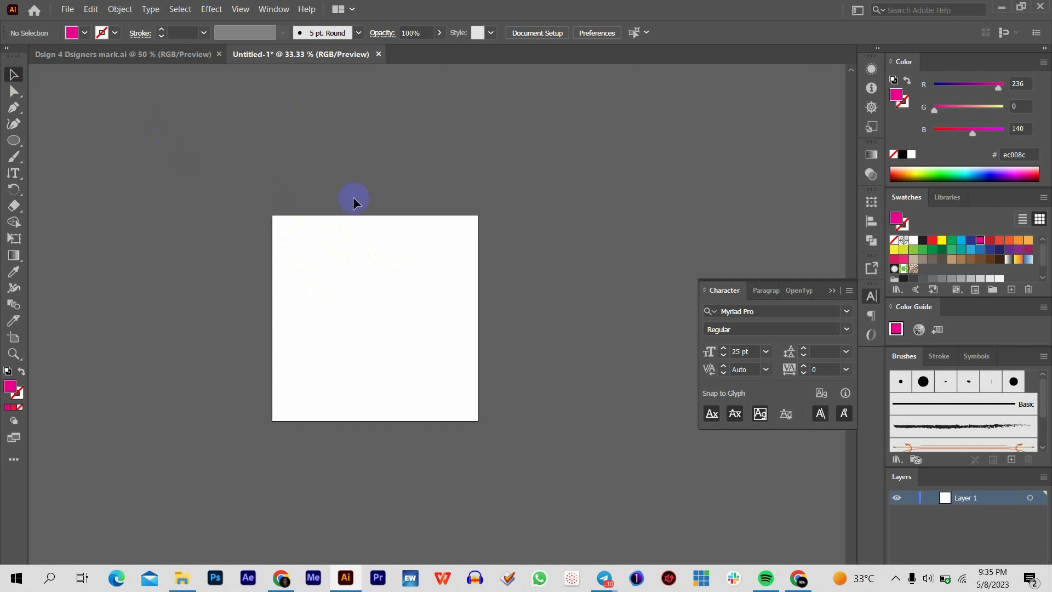
Draw a large ellipse overlapping the left edge of the artboard and fill it with black 000000.
click(14, 140)
drag(247, 213, 402, 379)
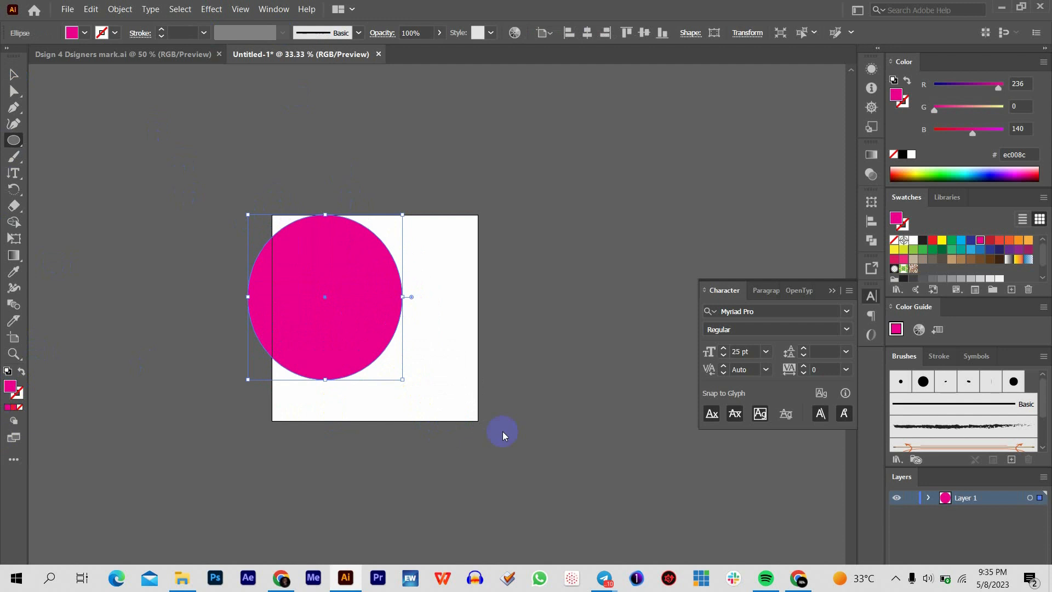
drag(641, 510, 584, 561)
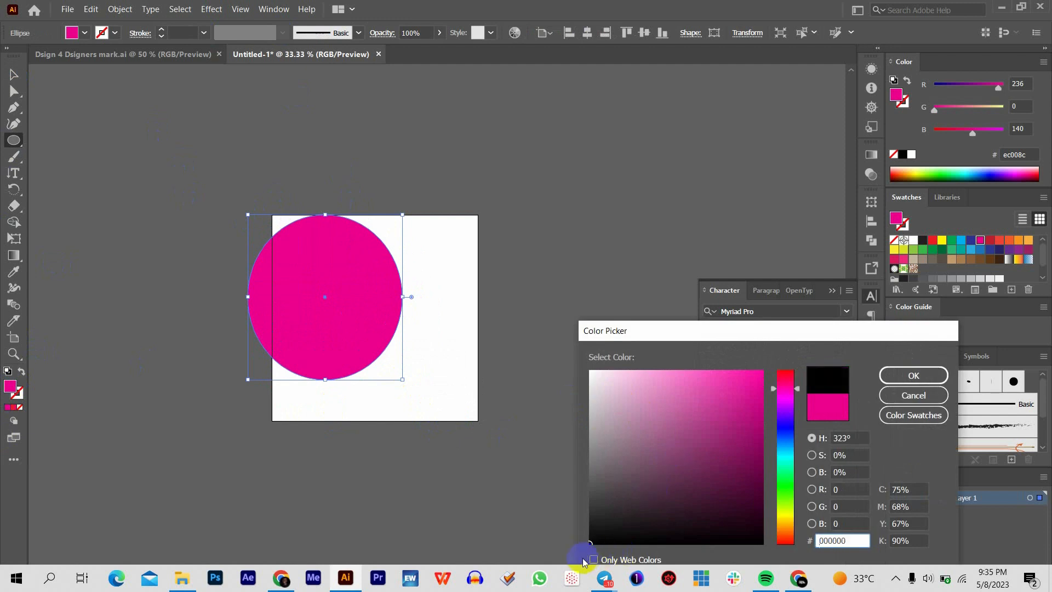
click(926, 371)
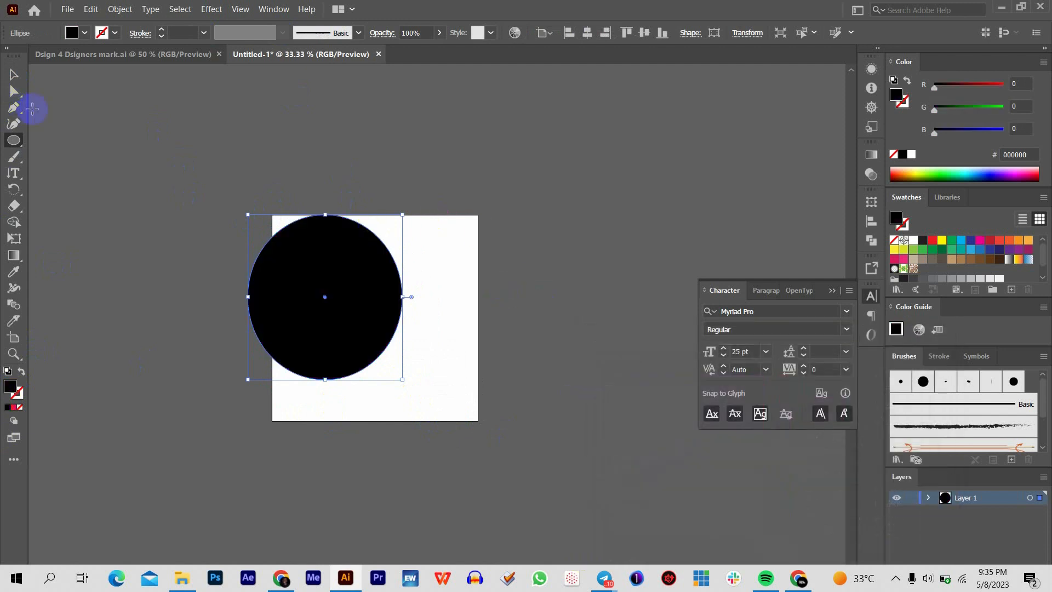
click(13, 74)
click(305, 253)
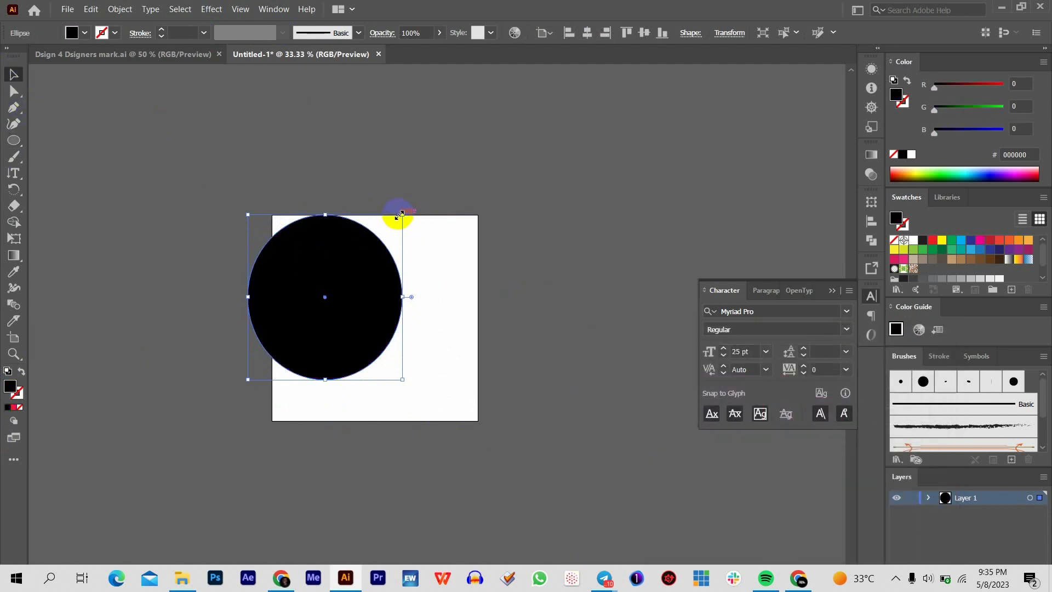
Enlarge the black ellipse into a circle, move it above the artboard, and place a horizontally aligned duplicate 6.19 in to its right.
drag(401, 214, 444, 183)
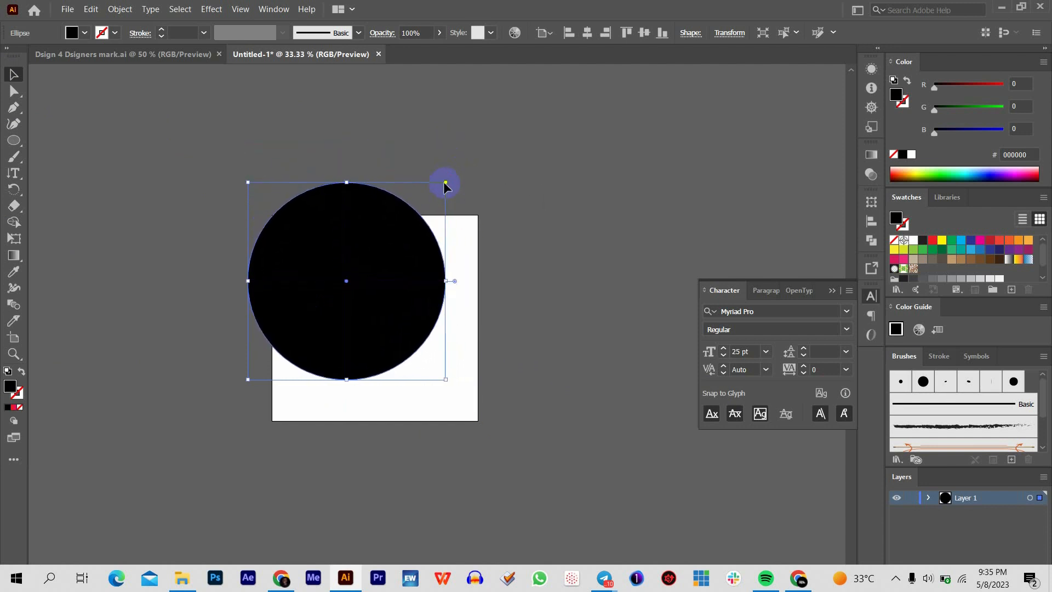
drag(380, 246, 423, 171)
drag(416, 223, 576, 227)
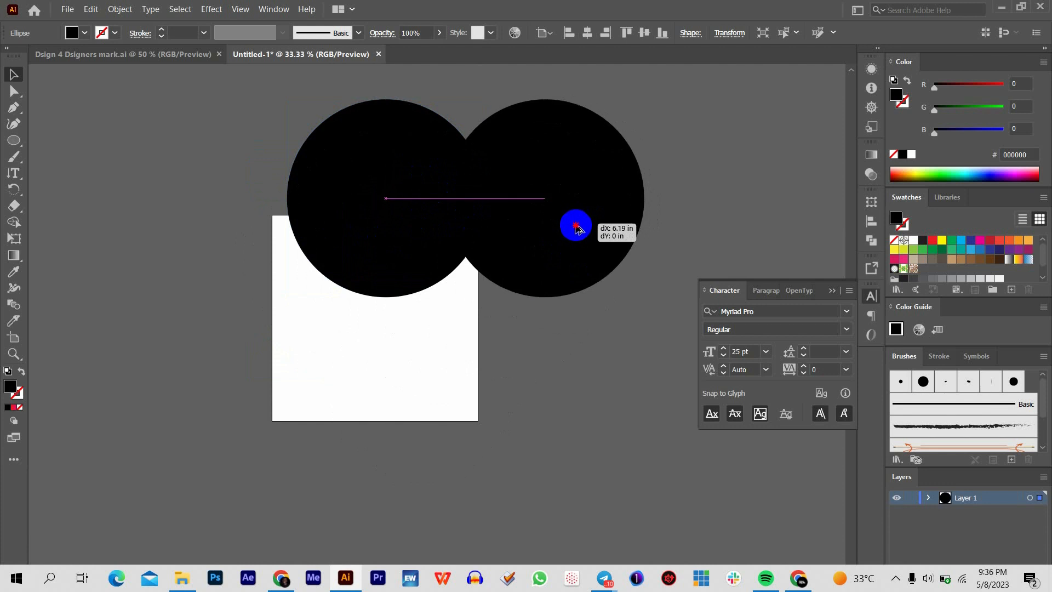
drag(576, 227, 576, 226)
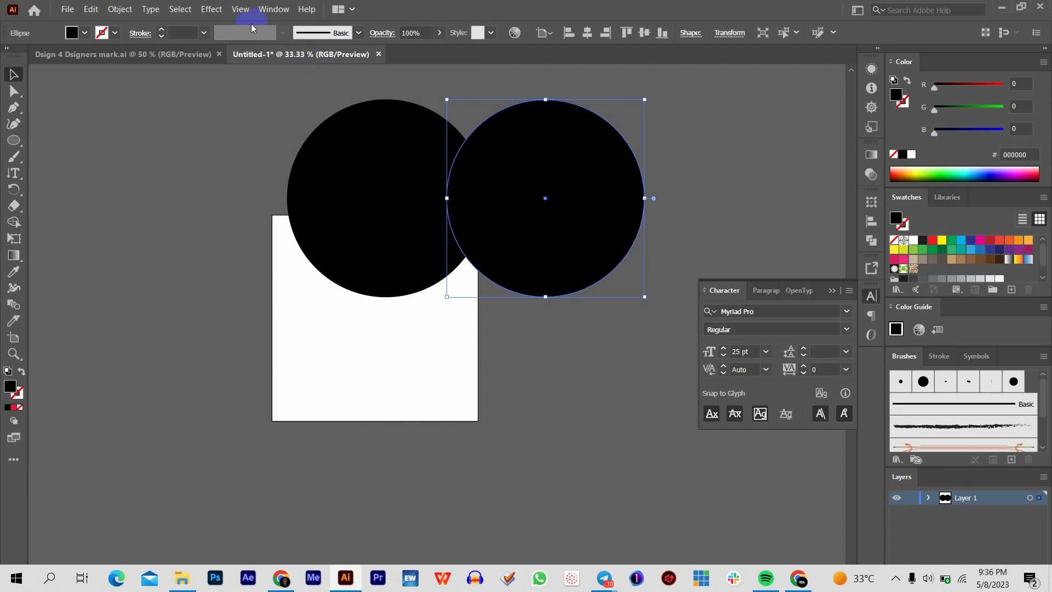
Show the document grid.
click(241, 9)
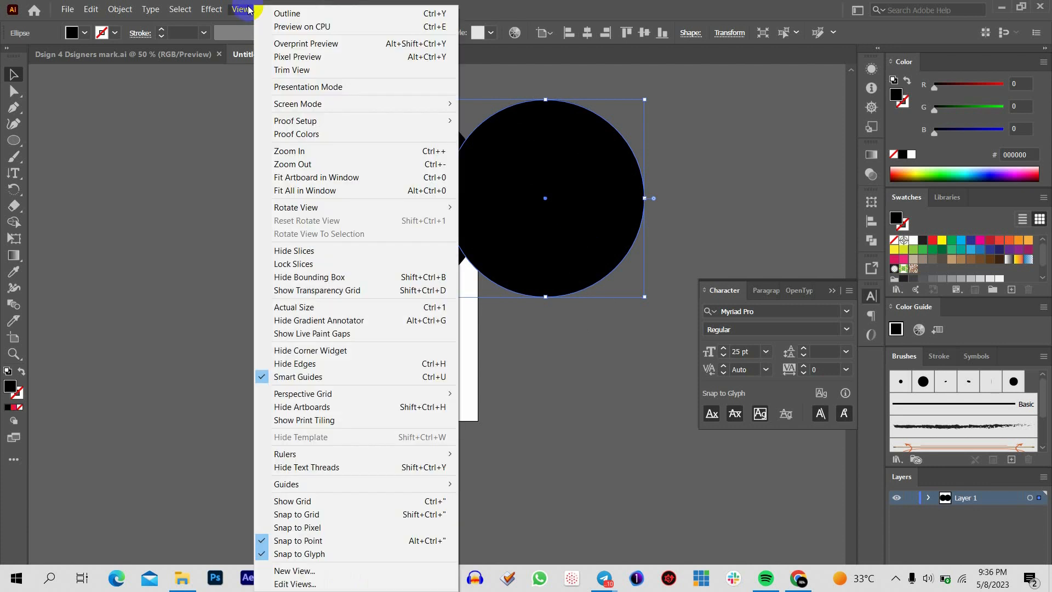
click(219, 97)
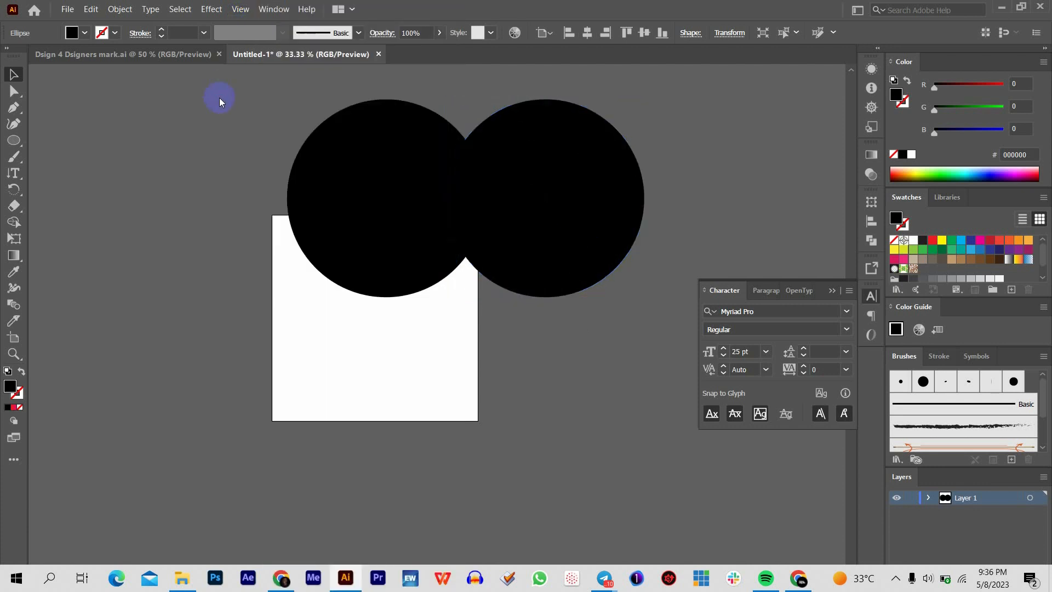
click(242, 9)
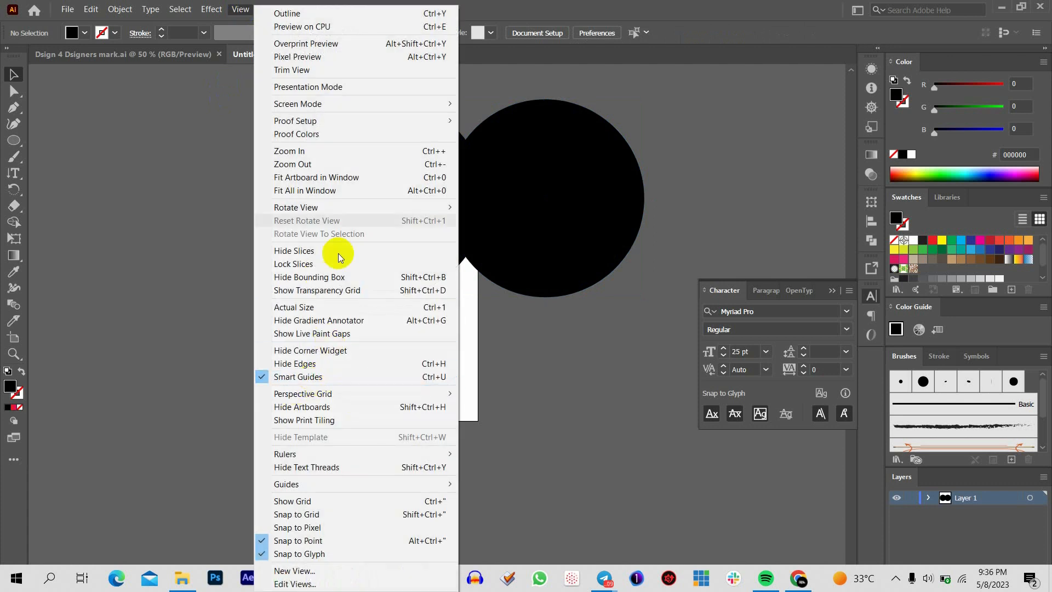
mouse_move(276, 12)
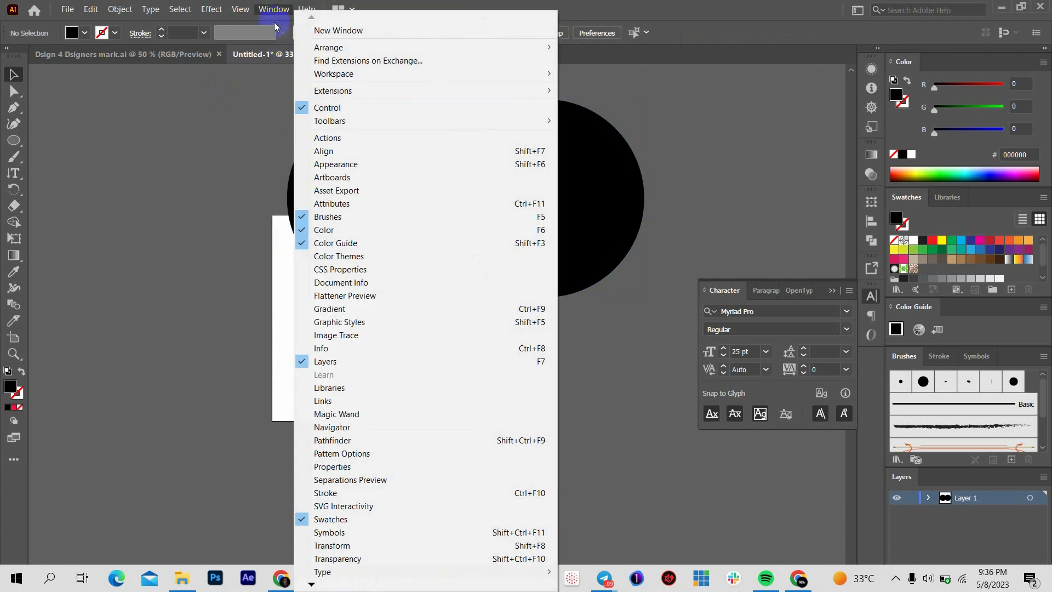
mouse_move(241, 9)
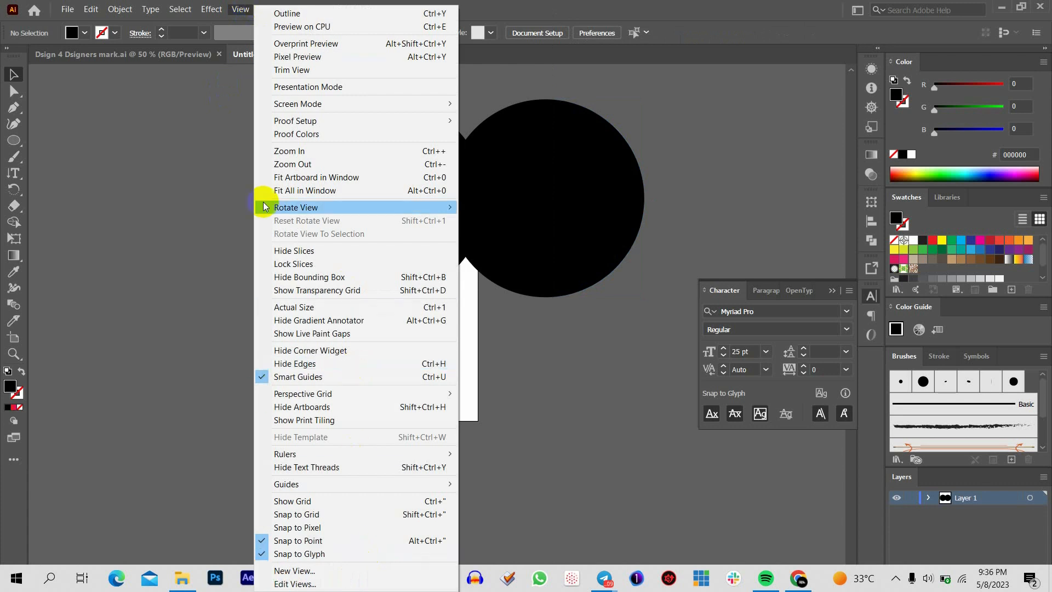
mouse_move(187, 11)
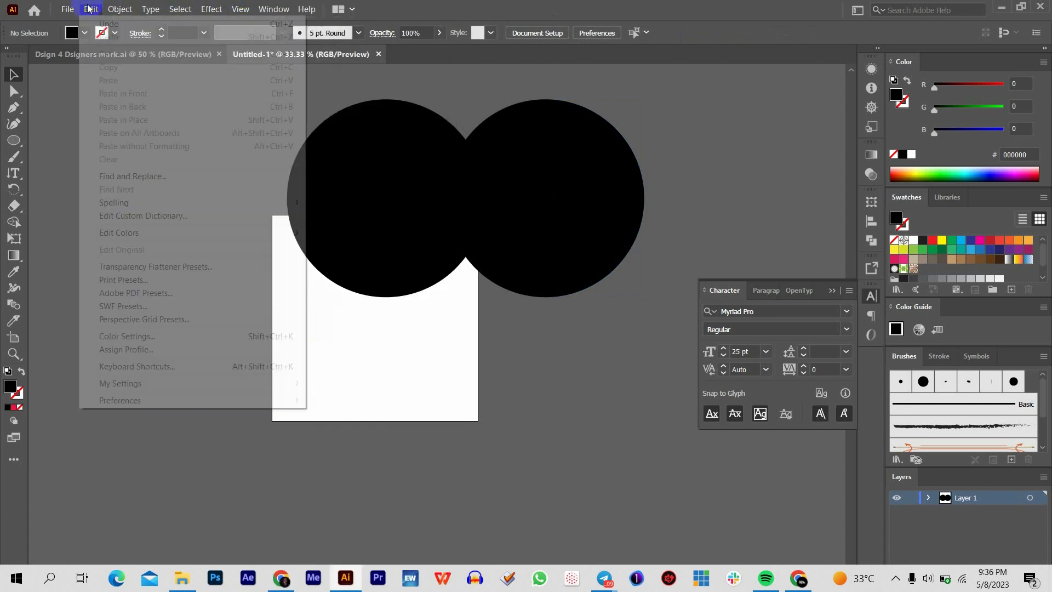
mouse_move(149, 11)
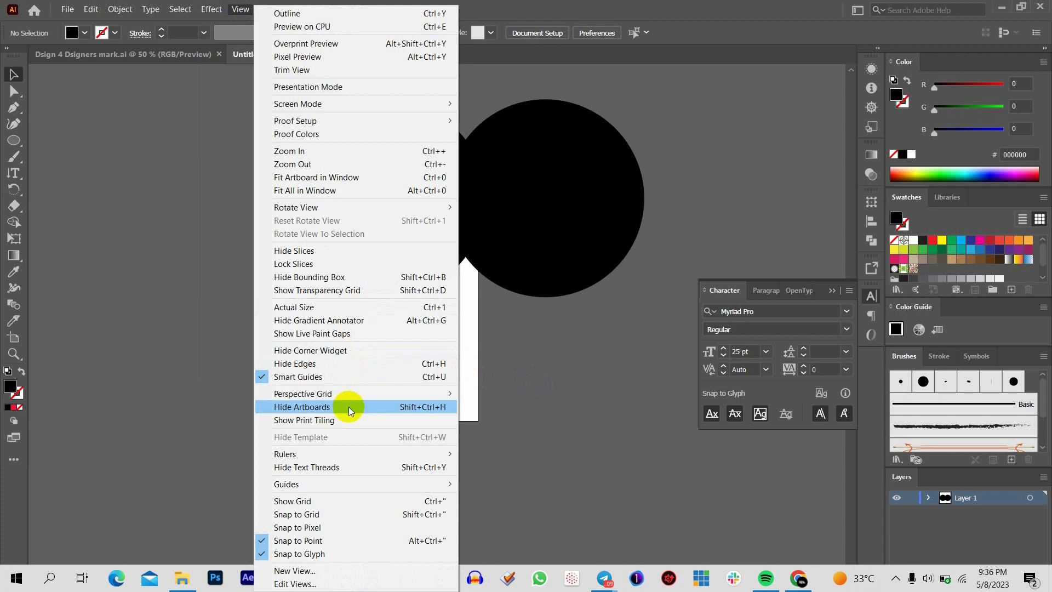
click(298, 501)
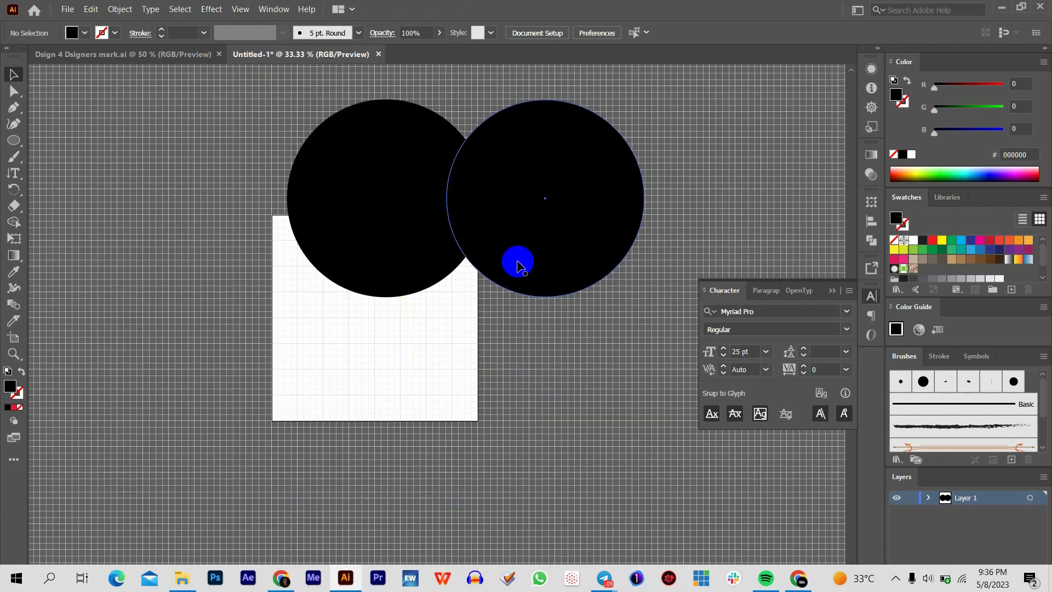
Select both black circles and delete them.
click(560, 214)
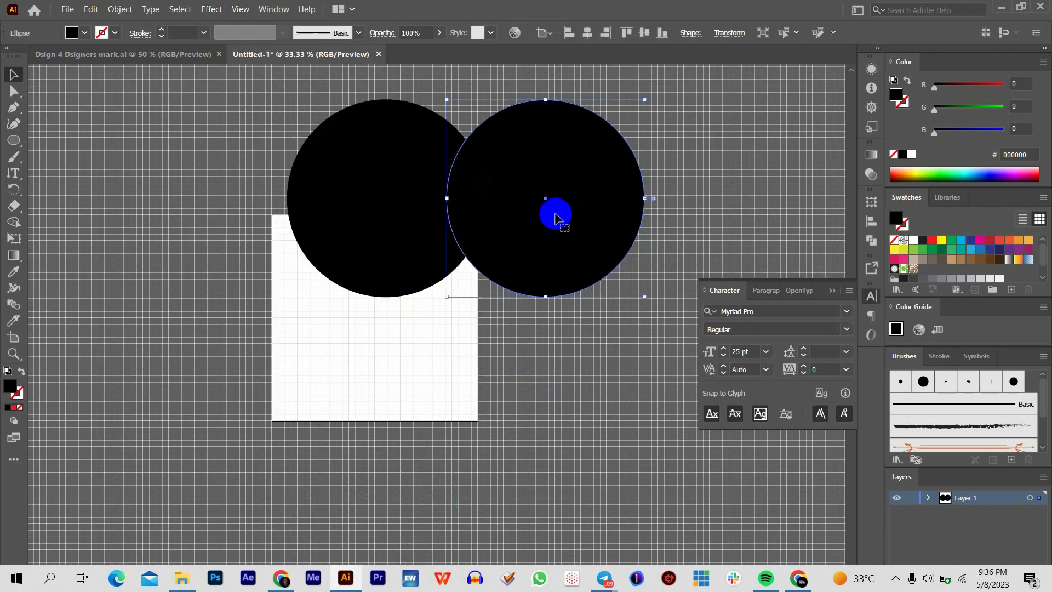
shift+click(413, 218)
key(Delete)
key(ctrl+equal)
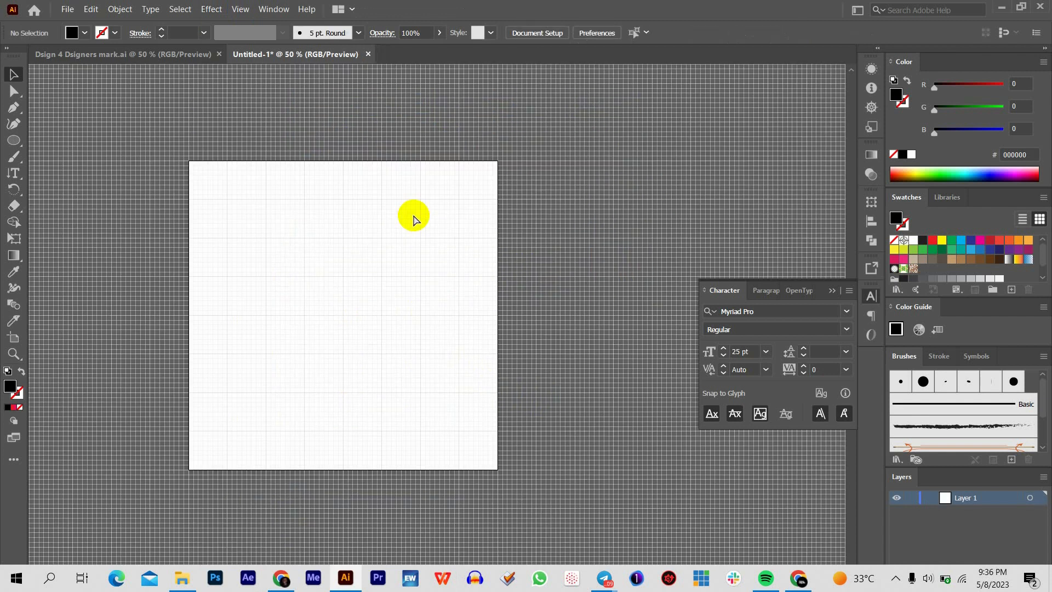
key(ctrl+equal)
drag(272, 225, 377, 219)
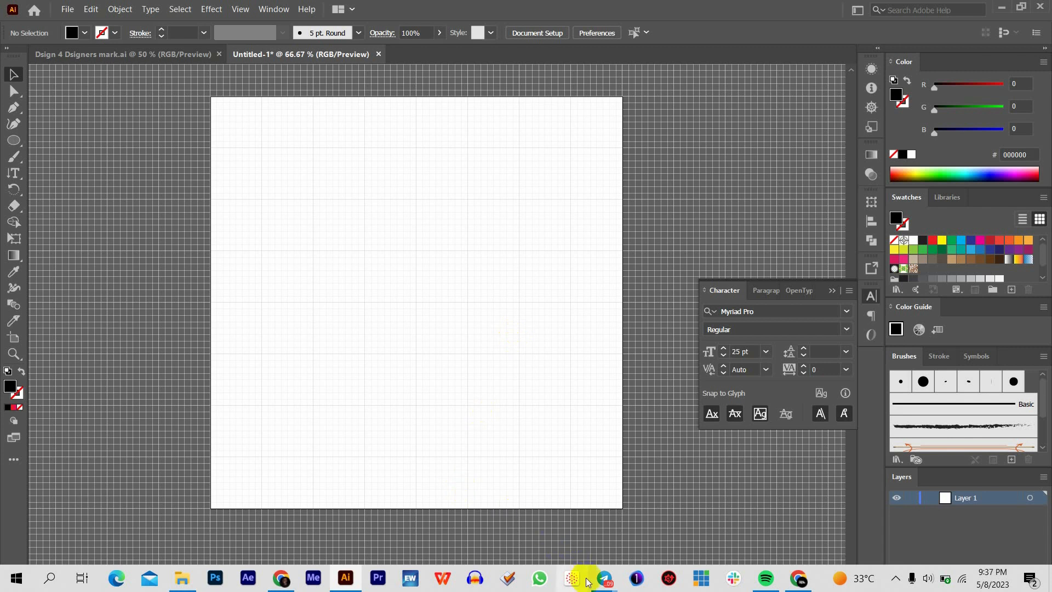
Switch to Telegram and look through the messages in the open chat.
click(602, 577)
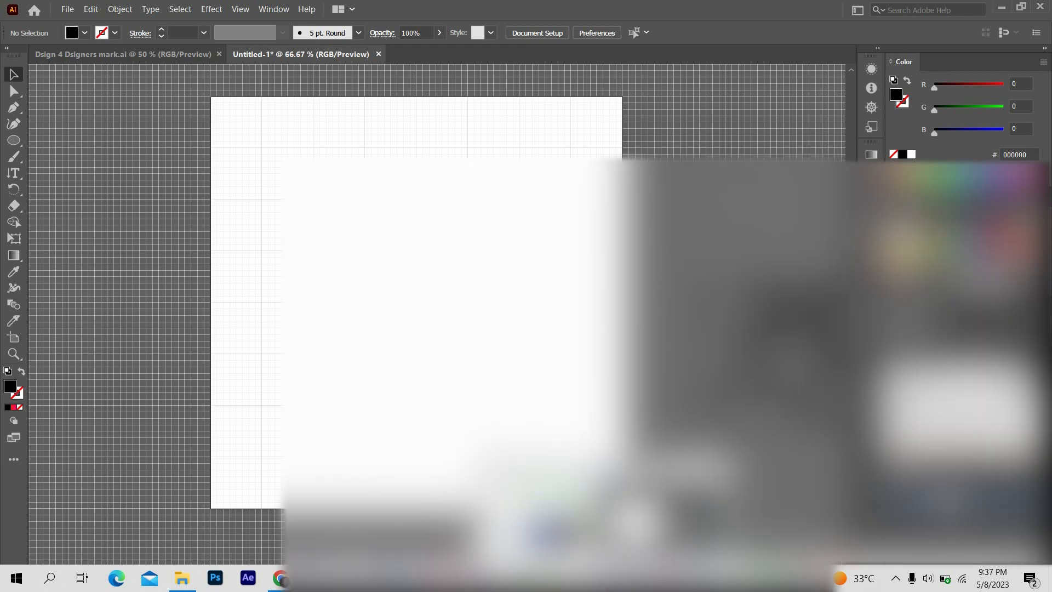
mouse_move(548, 515)
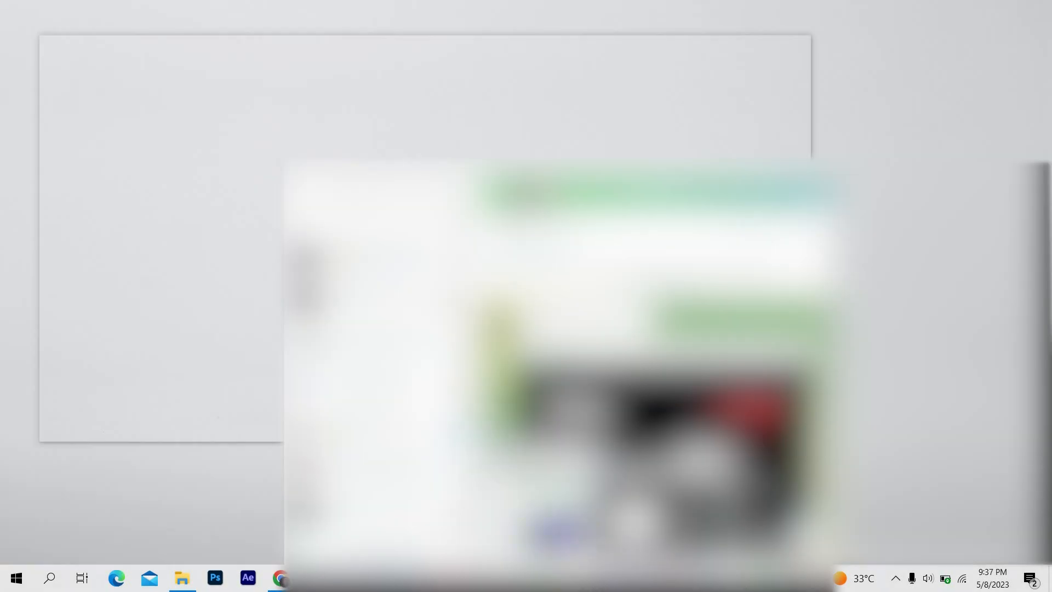
click(548, 515)
scroll(657, 411, down, 2)
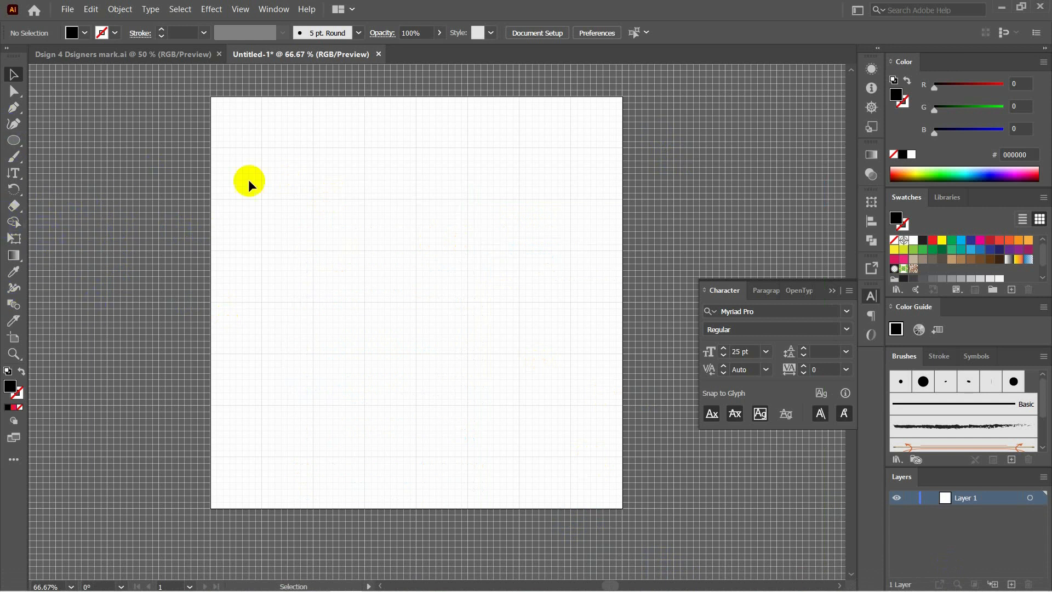
Draw a straight vertical line with the Line Segment tool in the upper-left part of the artboard.
click(16, 143)
drag(16, 144, 80, 209)
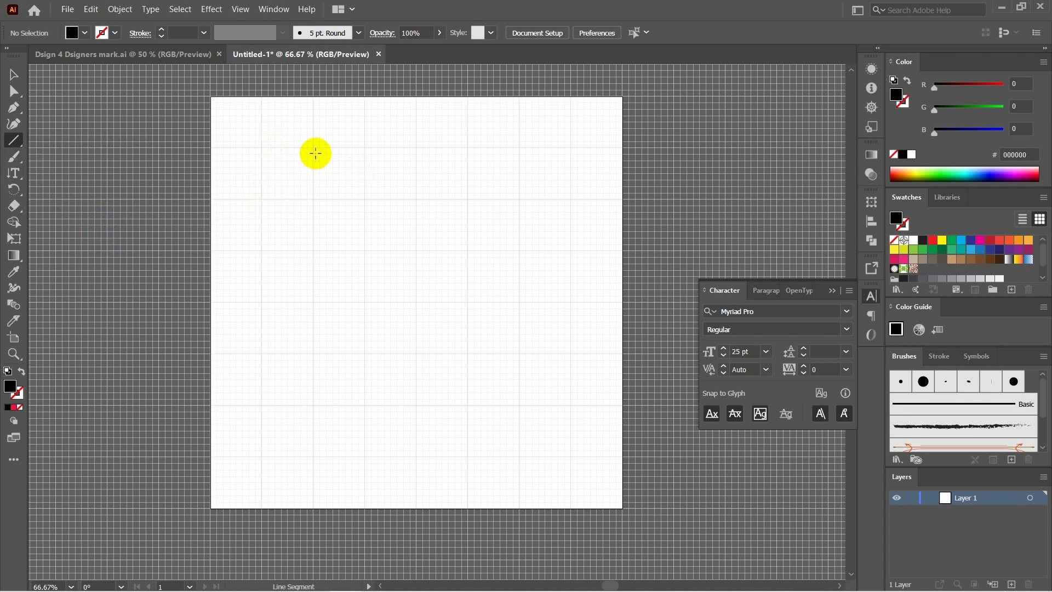
drag(314, 149, 322, 361)
mouse_move(318, 362)
mouse_down()
mouse_move(308, 359)
mouse_move(313, 334)
mouse_move(315, 385)
mouse_move(313, 337)
mouse_move(314, 350)
mouse_up()
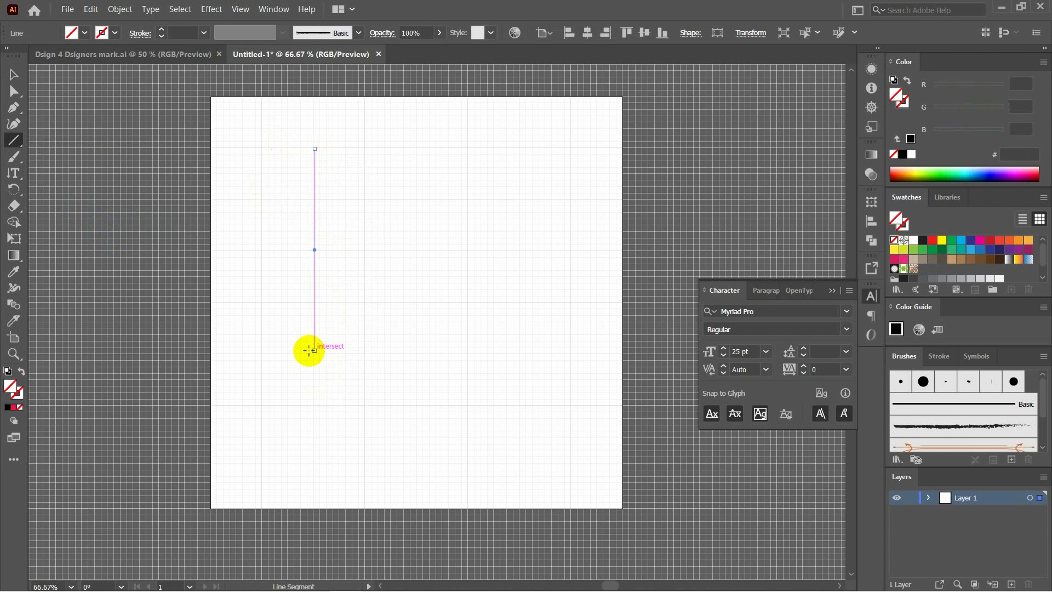
Give the vertical line a black stroke with a weight of 1 pt.
click(115, 33)
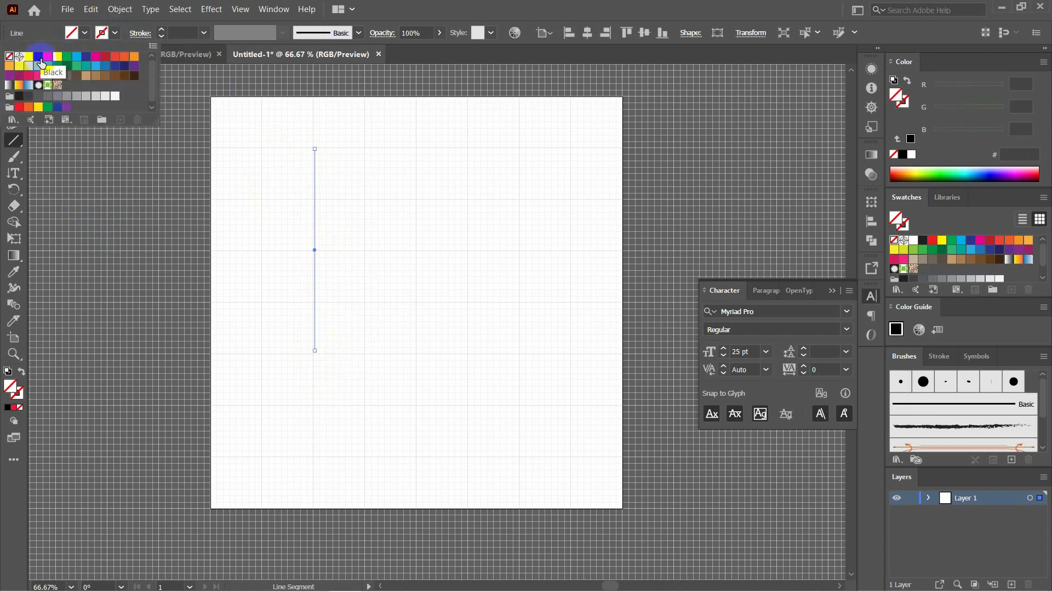
click(39, 56)
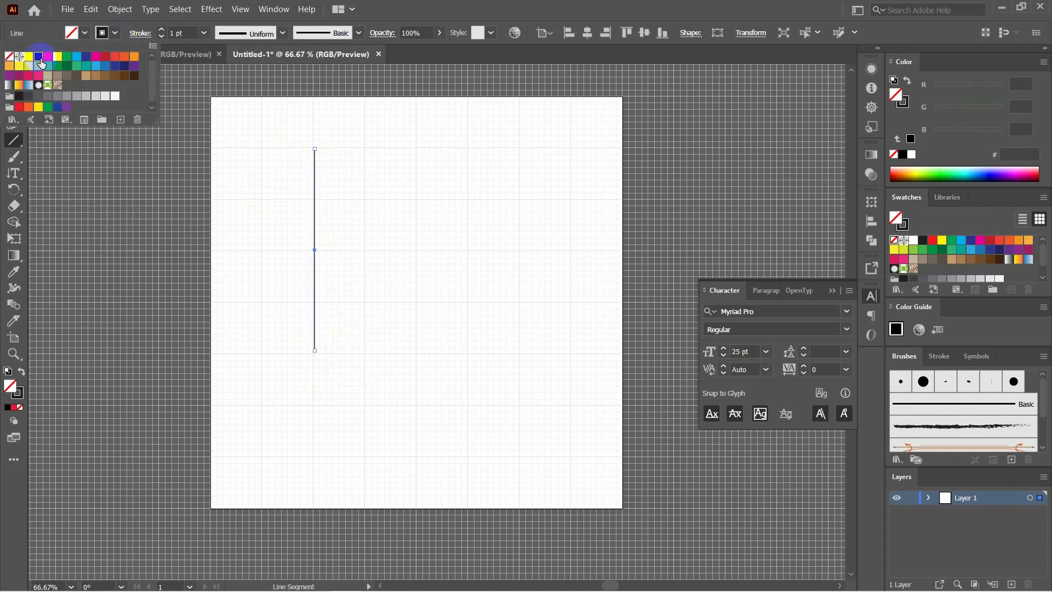
click(163, 30)
click(162, 31)
click(181, 33)
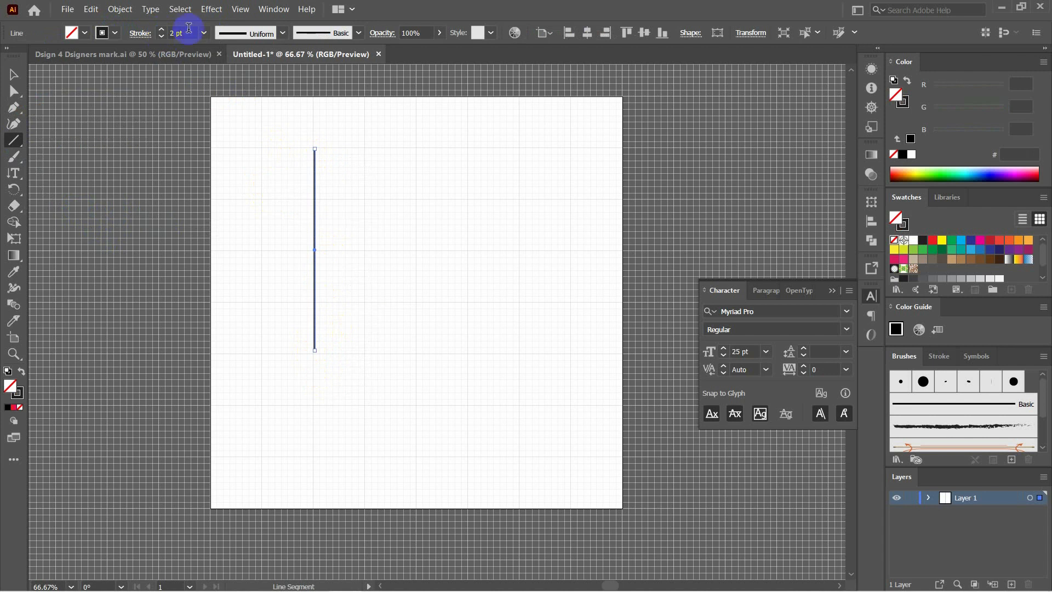
text(1)
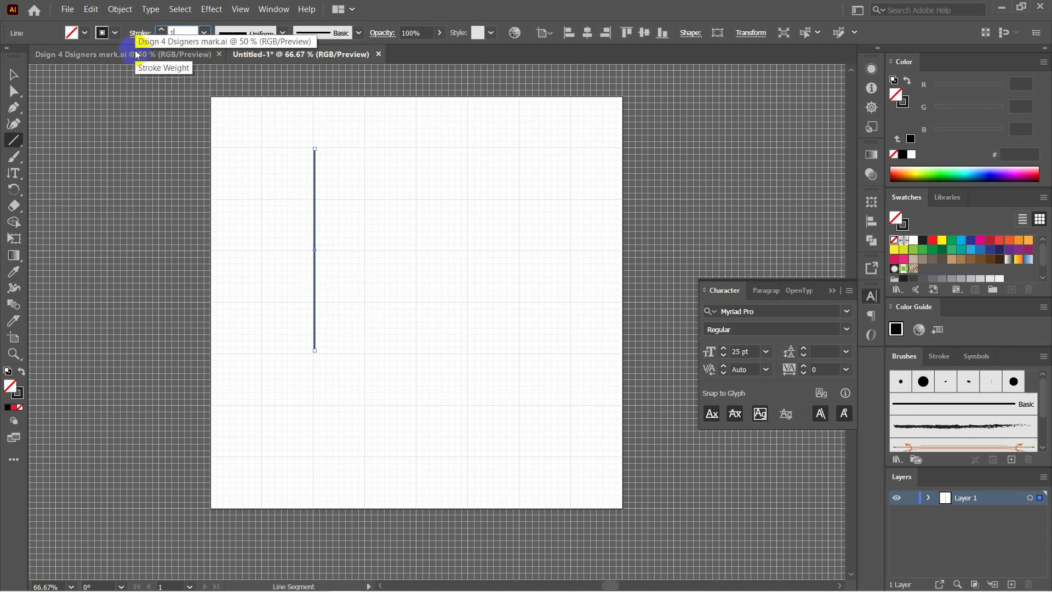
click(14, 74)
click(367, 217)
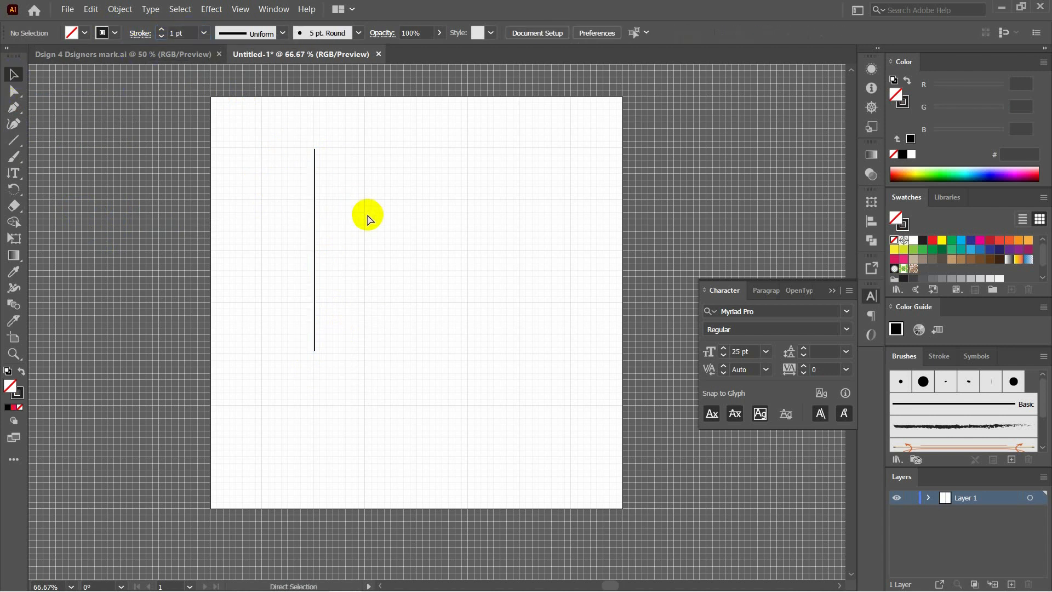
Duplicate the vertical line a short distance to its right, forming a parallel pair.
key(ctrl+plus)
drag(245, 165, 262, 248)
click(261, 250)
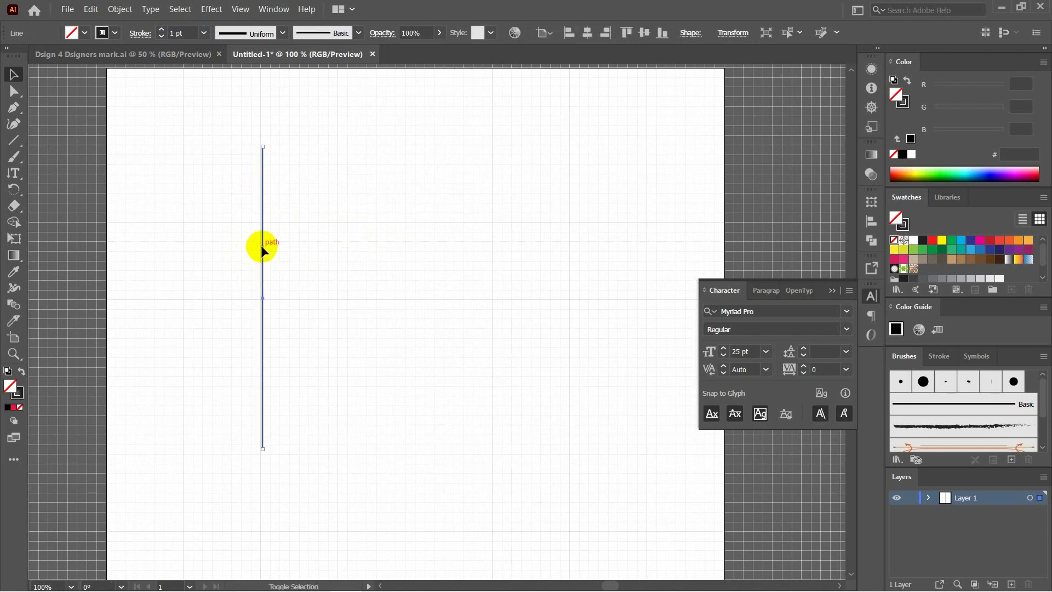
shift+click(261, 242)
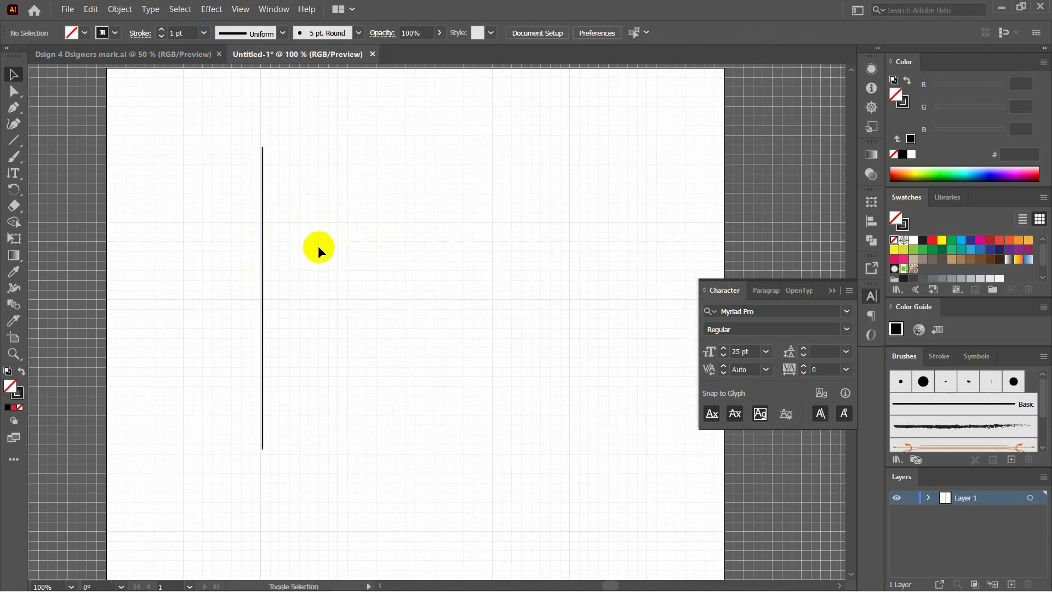
click(262, 251)
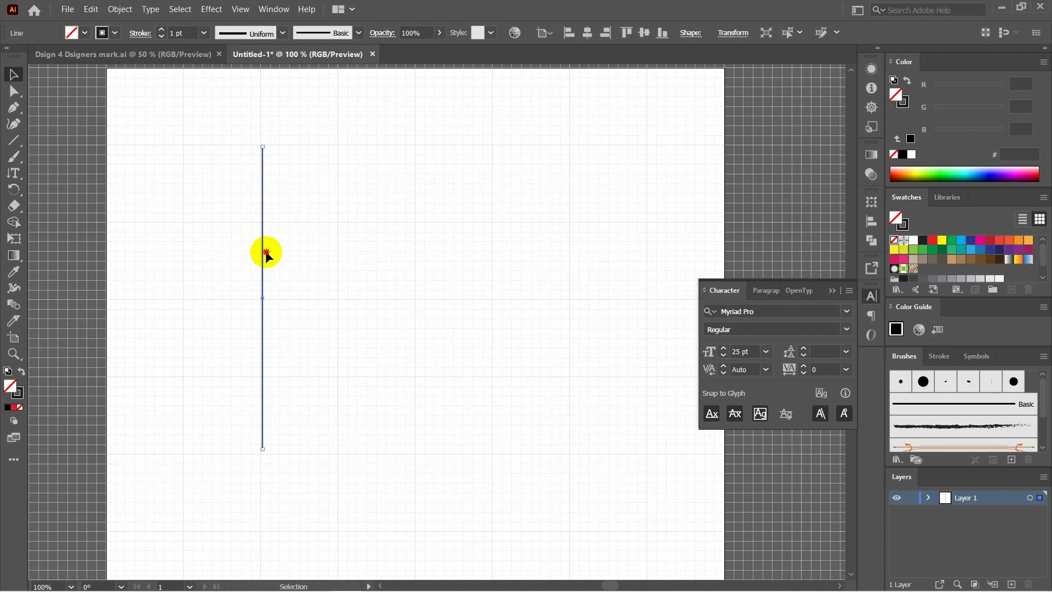
click(285, 251)
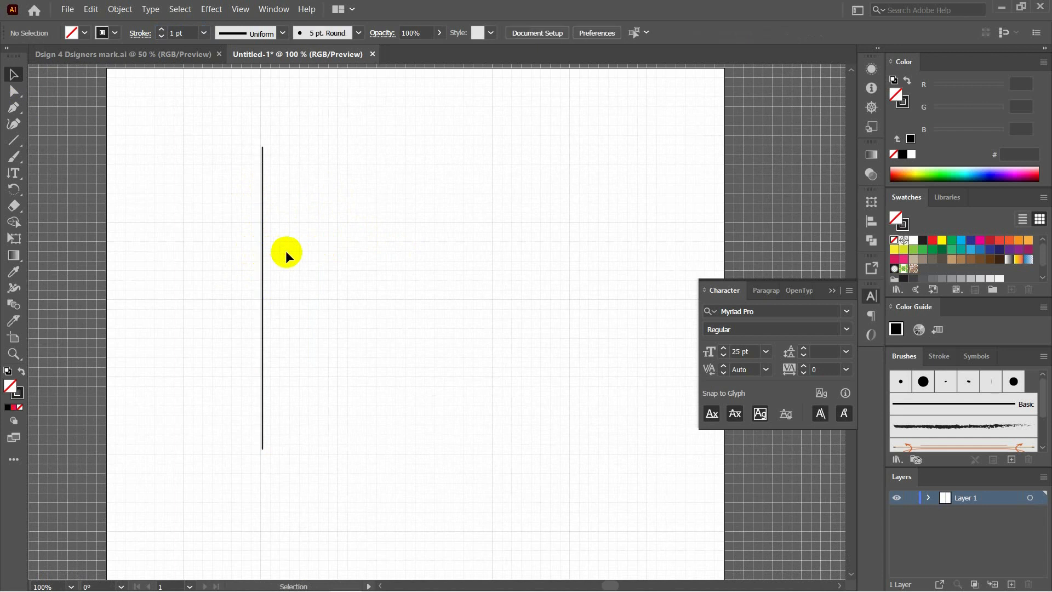
click(263, 294)
drag(265, 289, 289, 291)
Duplicate the pair of lines to the right, and copy the resulting four lines once more to make eight evenly spaced lines.
drag(220, 130, 315, 476)
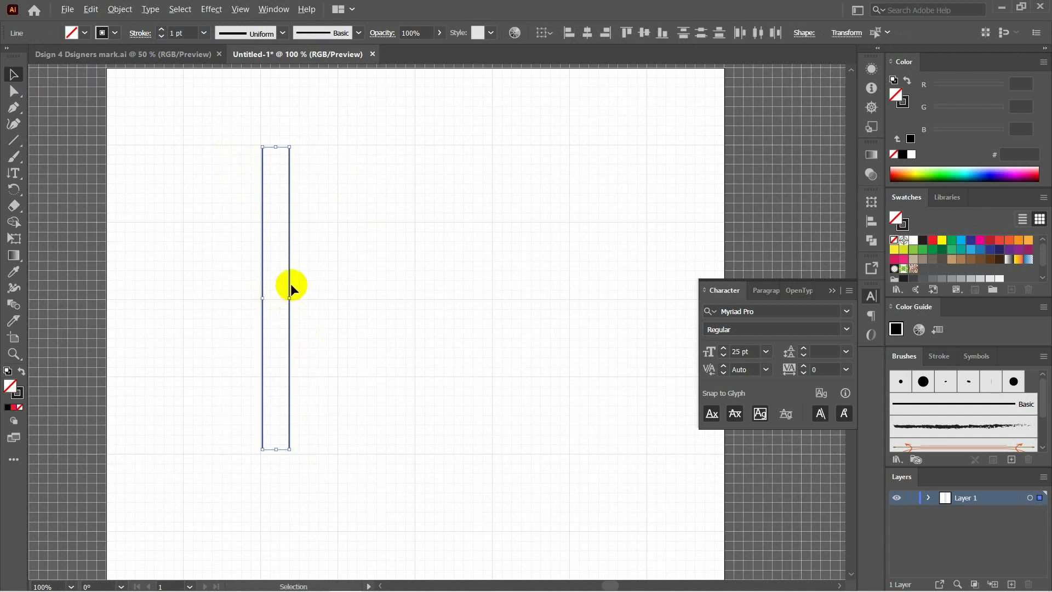
drag(291, 284, 343, 285)
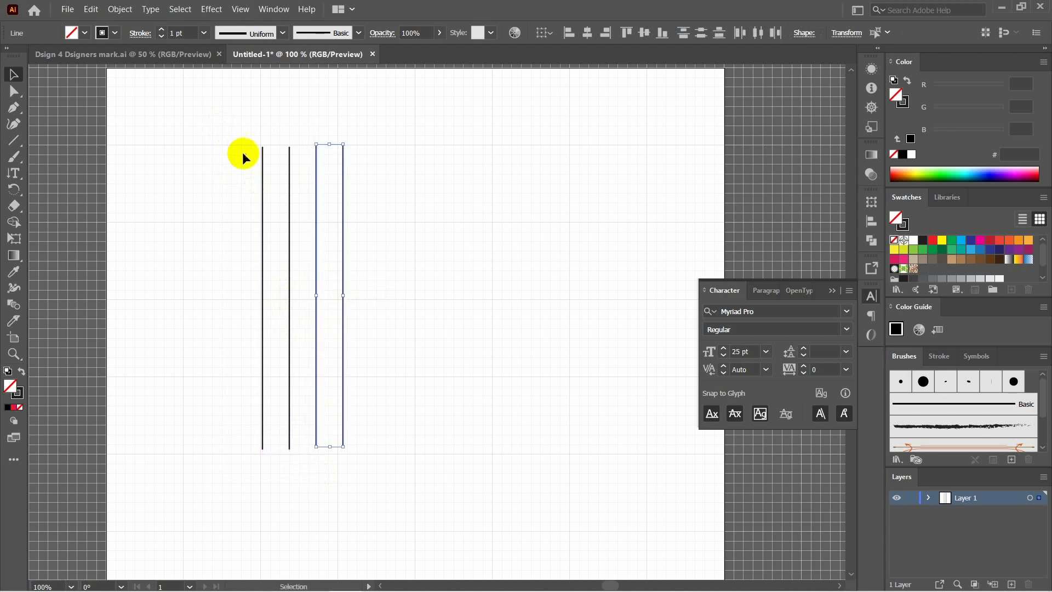
drag(216, 130, 356, 483)
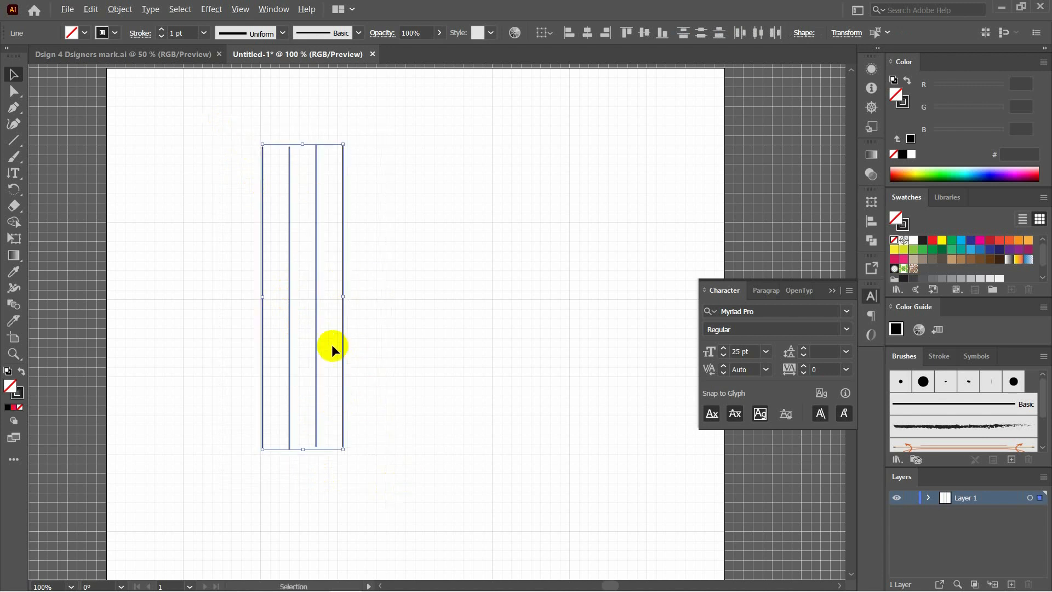
drag(316, 323, 425, 322)
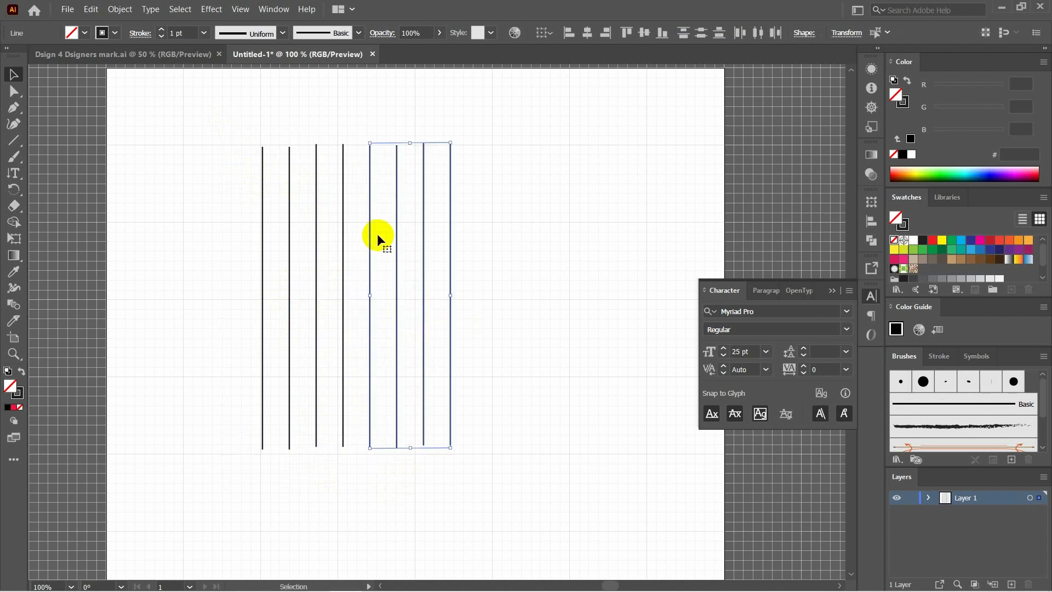
click(478, 280)
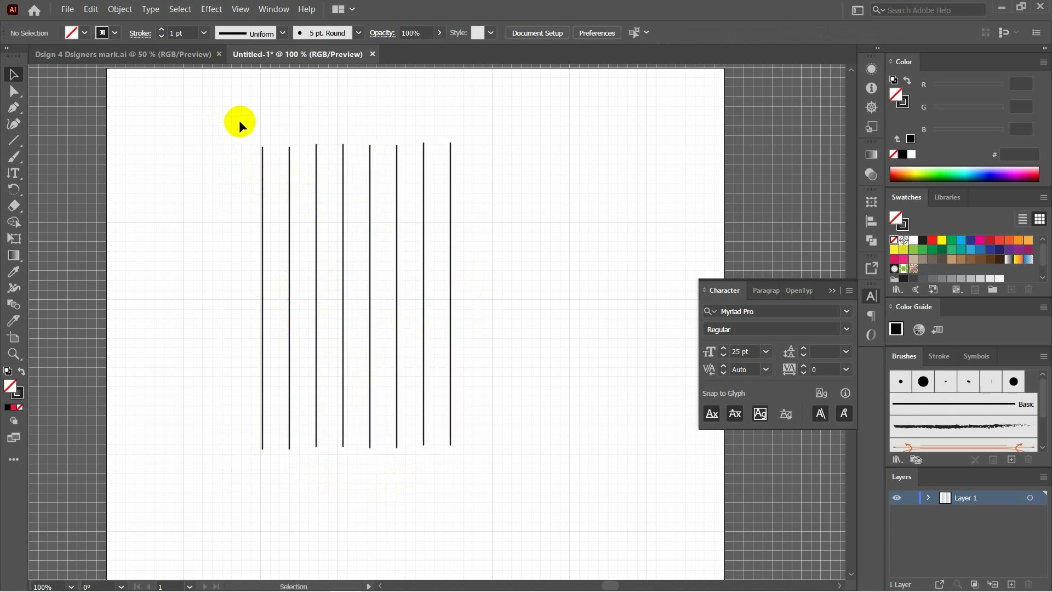
Copy all eight vertical lines and paste the copy in place, exactly over the originals.
drag(220, 113, 495, 478)
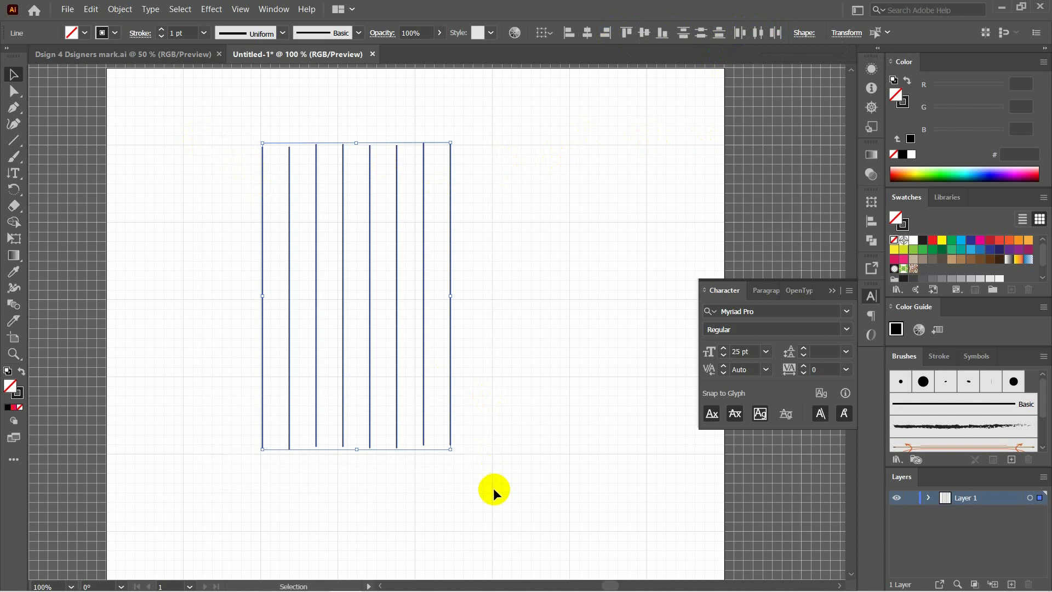
drag(216, 118, 497, 480)
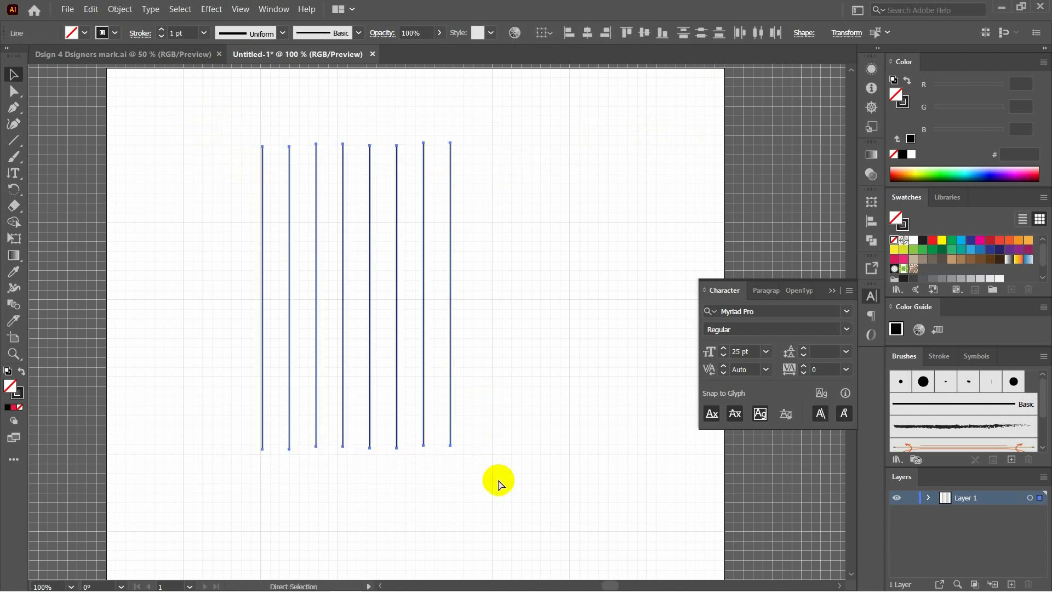
click(497, 479)
key(ctrl+v)
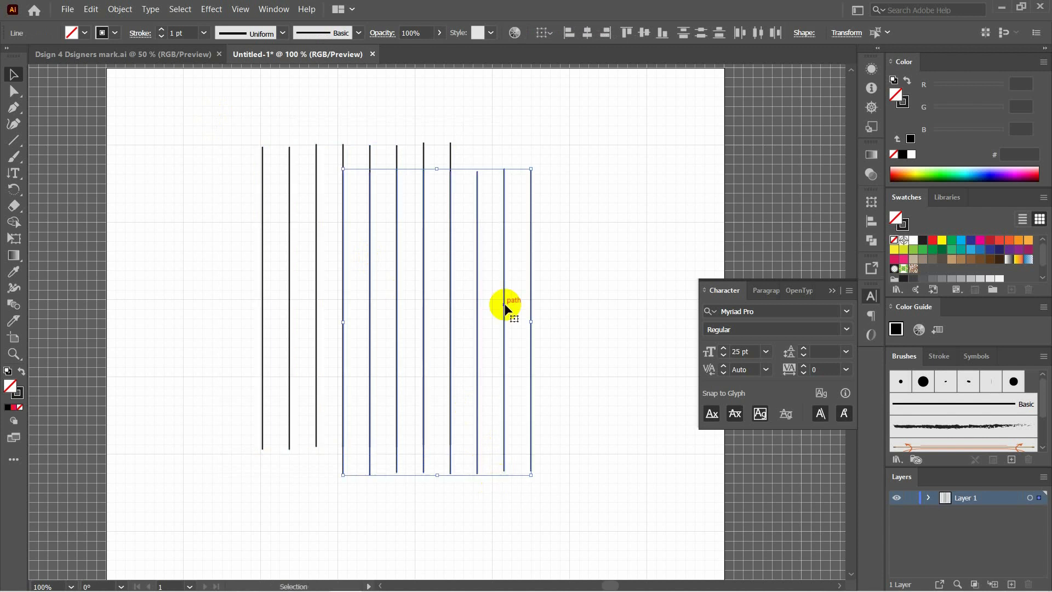
key(ctrl+z)
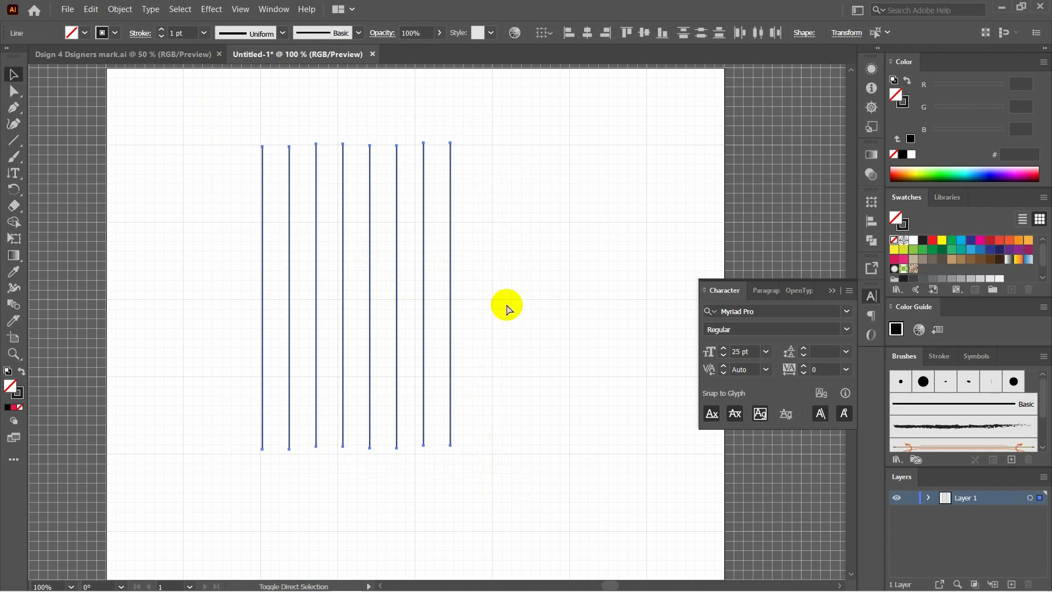
key(ctrl+f)
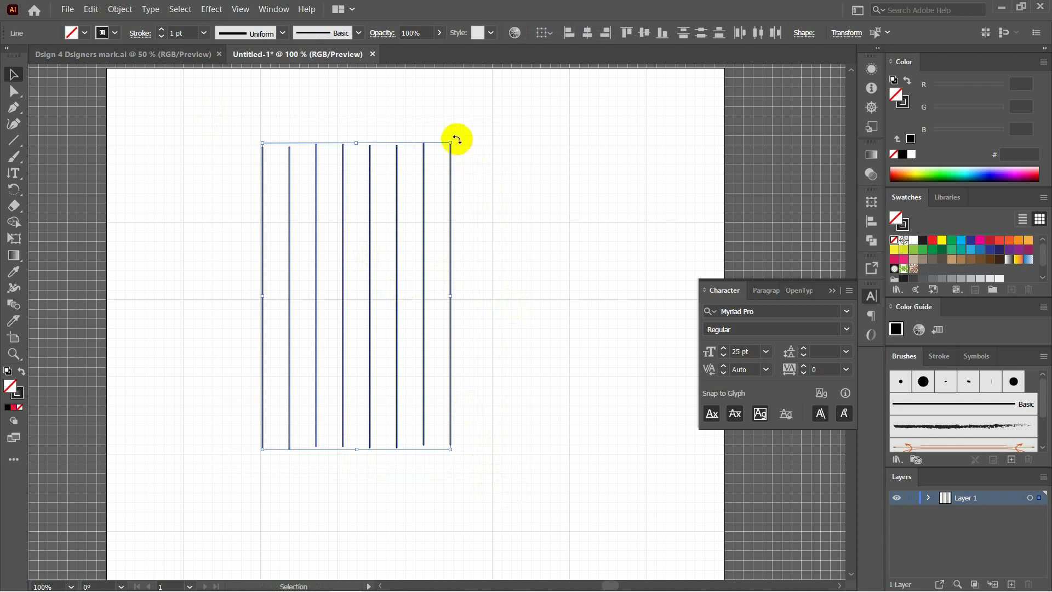
Rotate the pasted set of lines clockwise so they slant diagonally across the vertical ones.
drag(451, 141, 566, 233)
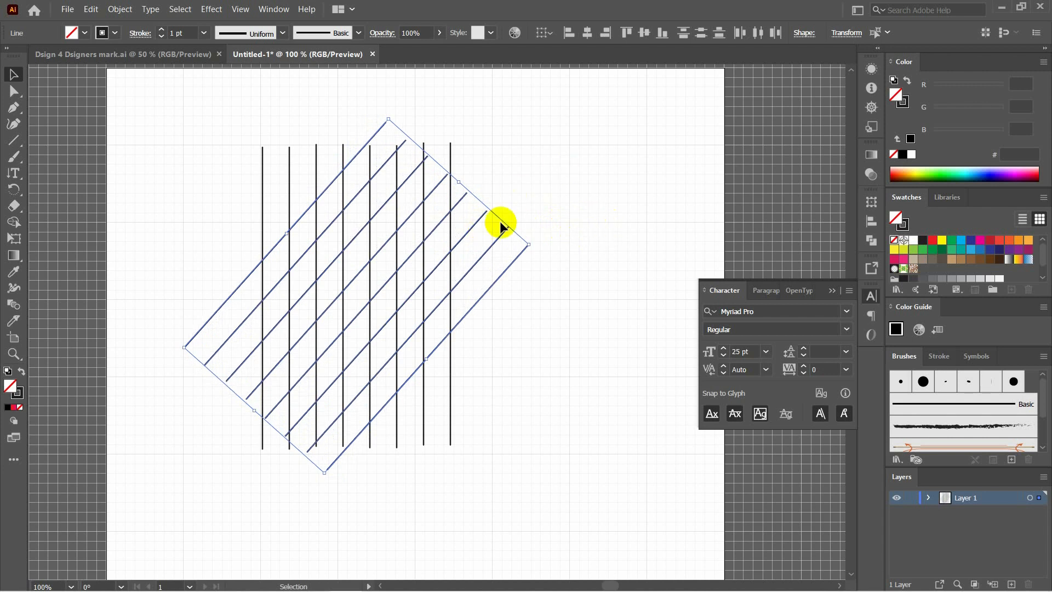
key(a)
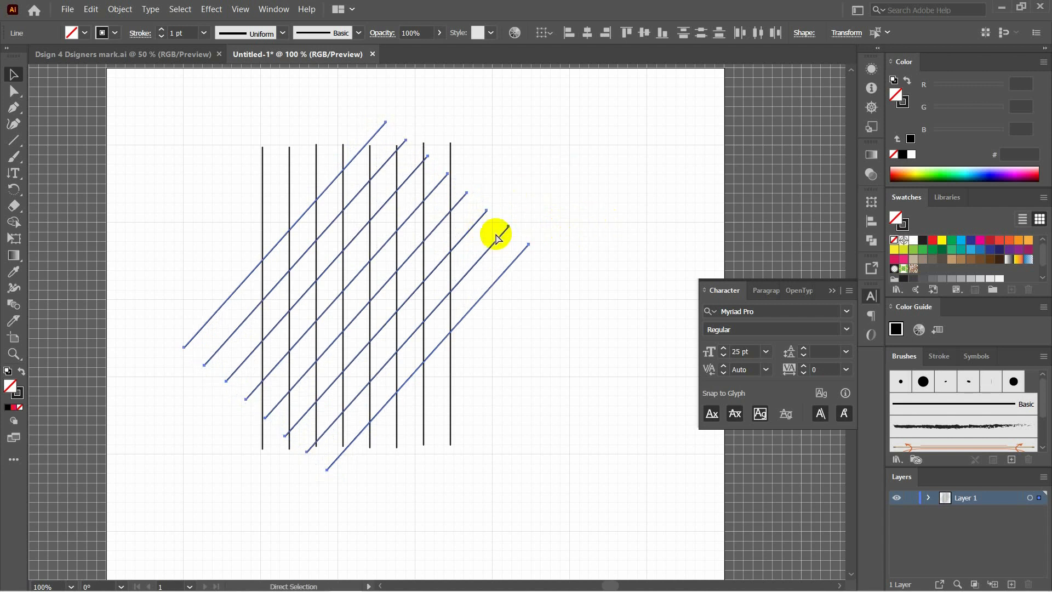
key(v)
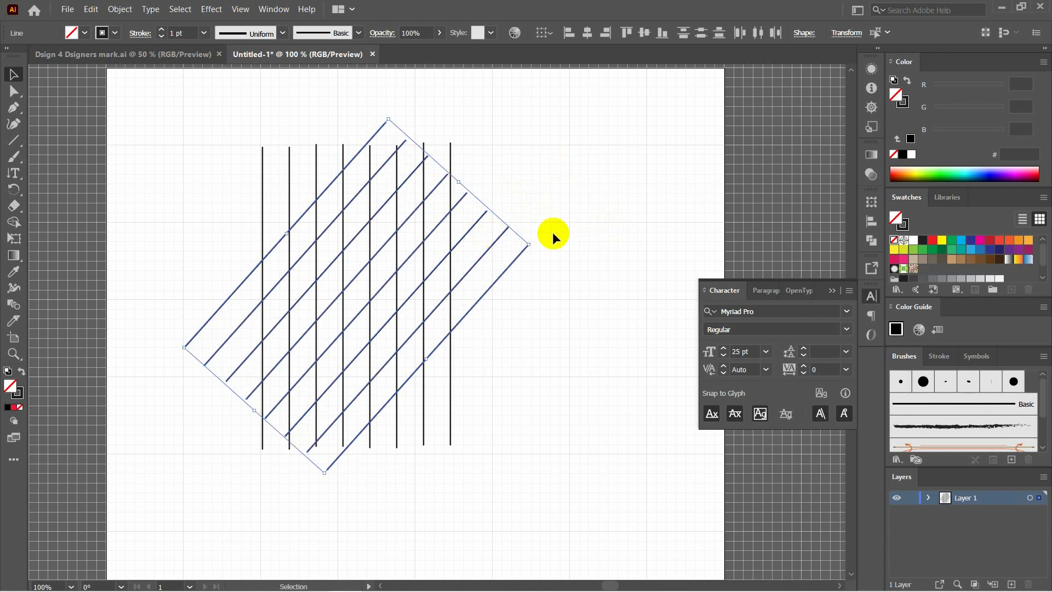
Reflect a copy of the slanted lines across the vertical axis to form a crisscross lattice.
right_click(478, 253)
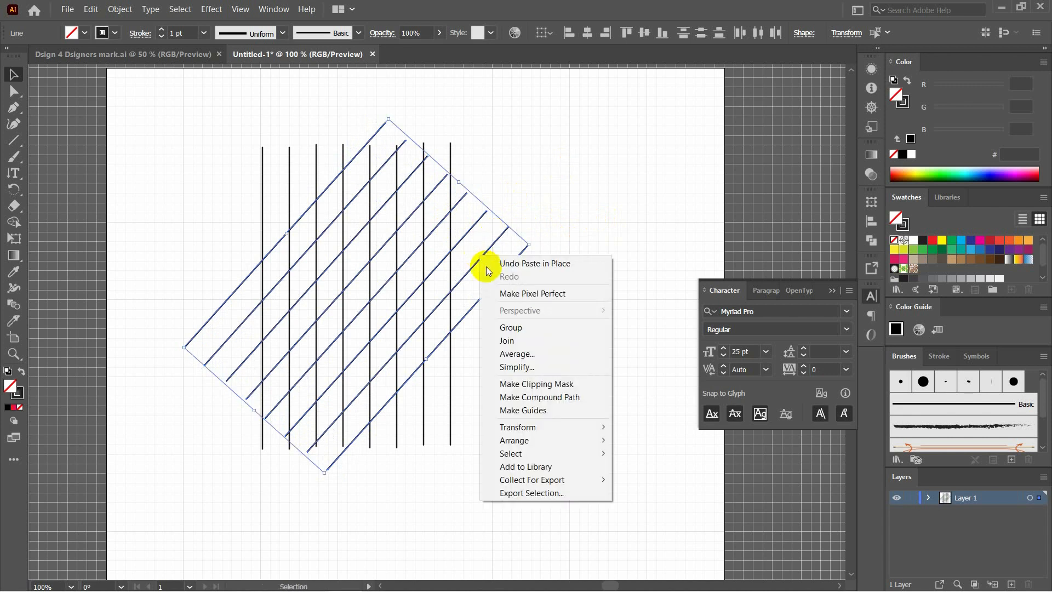
mouse_move(535, 427)
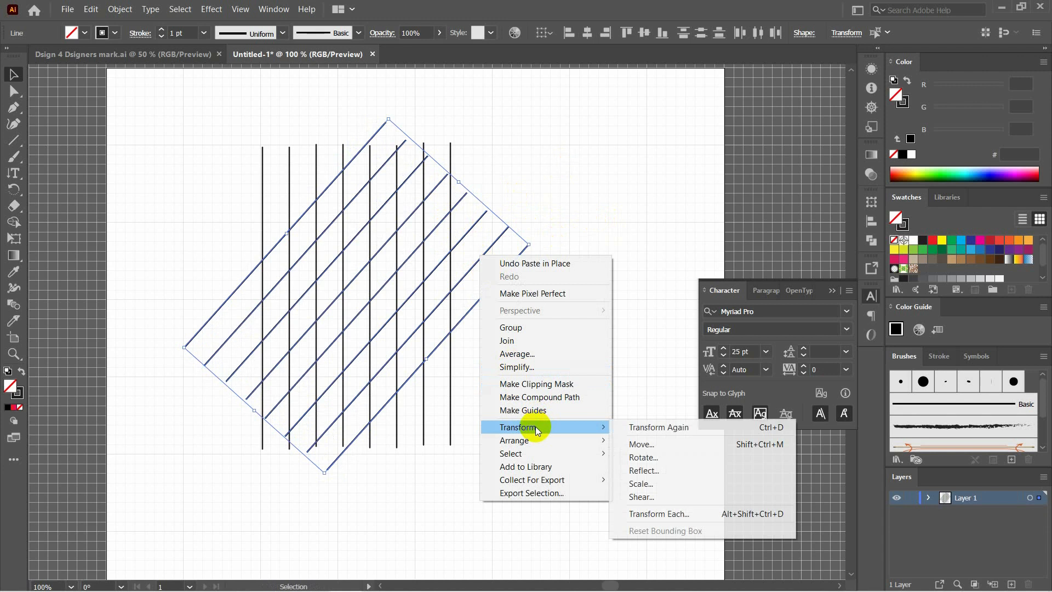
click(653, 469)
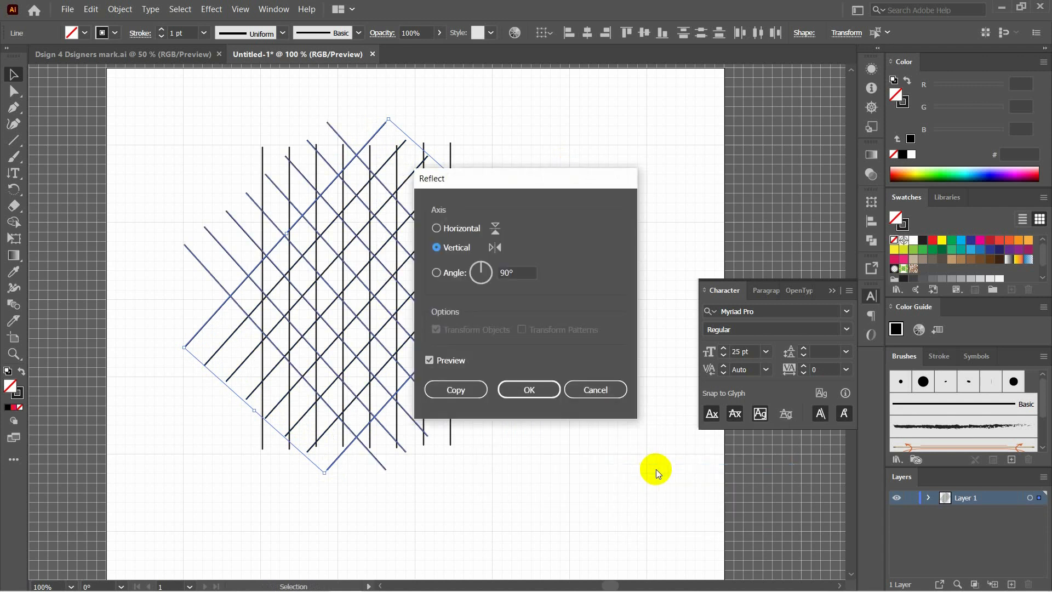
click(514, 391)
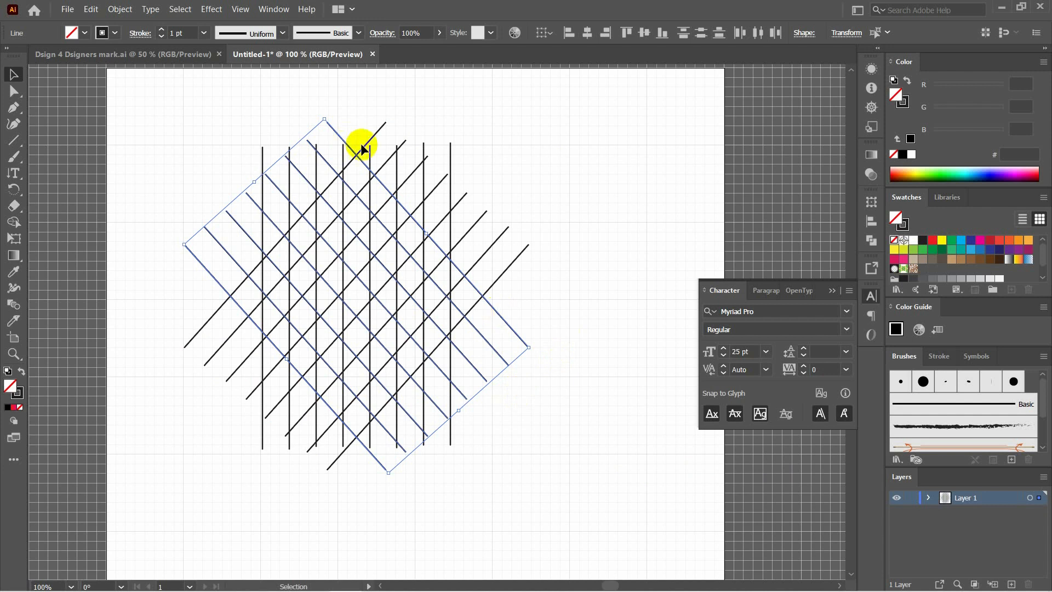
Select the whole lattice and merge its upper central cells with Shape Builder into an angular U-shaped band open at the top.
drag(171, 100, 550, 479)
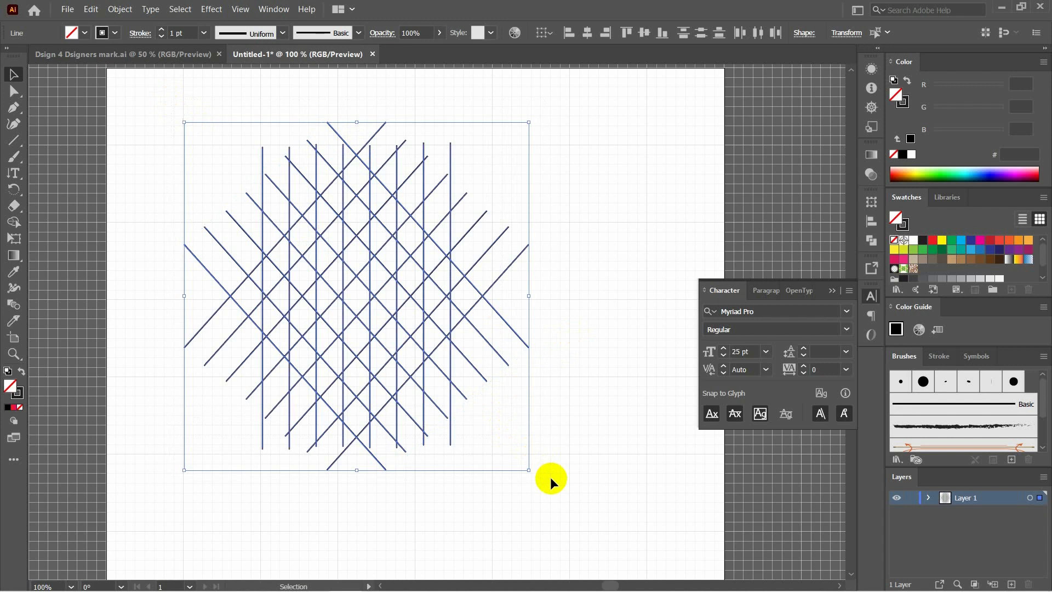
click(14, 222)
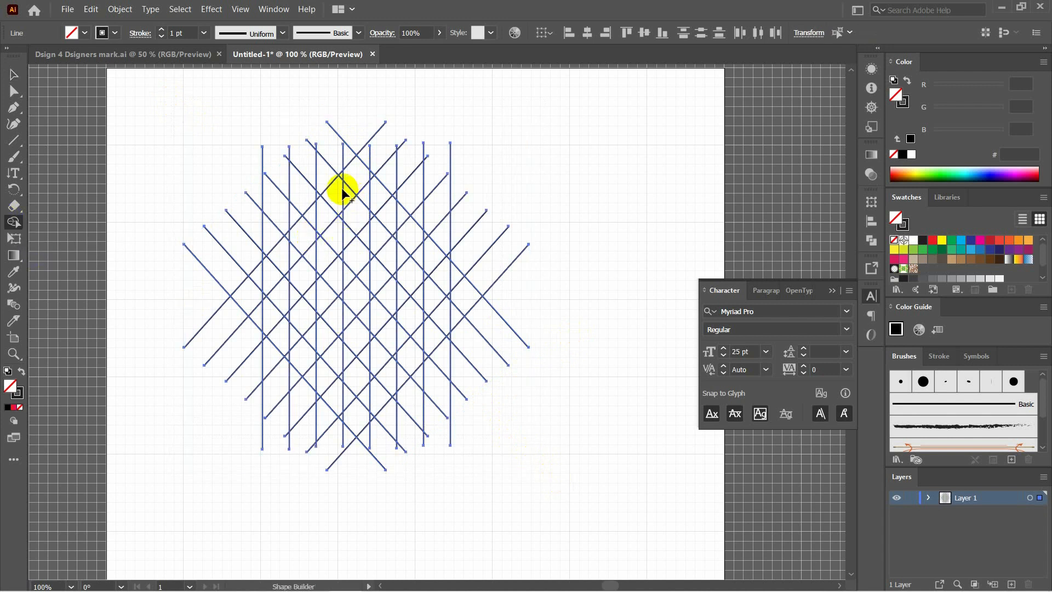
mouse_move(347, 195)
mouse_down()
mouse_move(287, 247)
mouse_move(289, 235)
mouse_move(287, 251)
mouse_move(337, 314)
mouse_move(374, 273)
mouse_move(342, 299)
mouse_move(370, 276)
mouse_move(380, 233)
mouse_move(372, 299)
mouse_move(299, 281)
mouse_up()
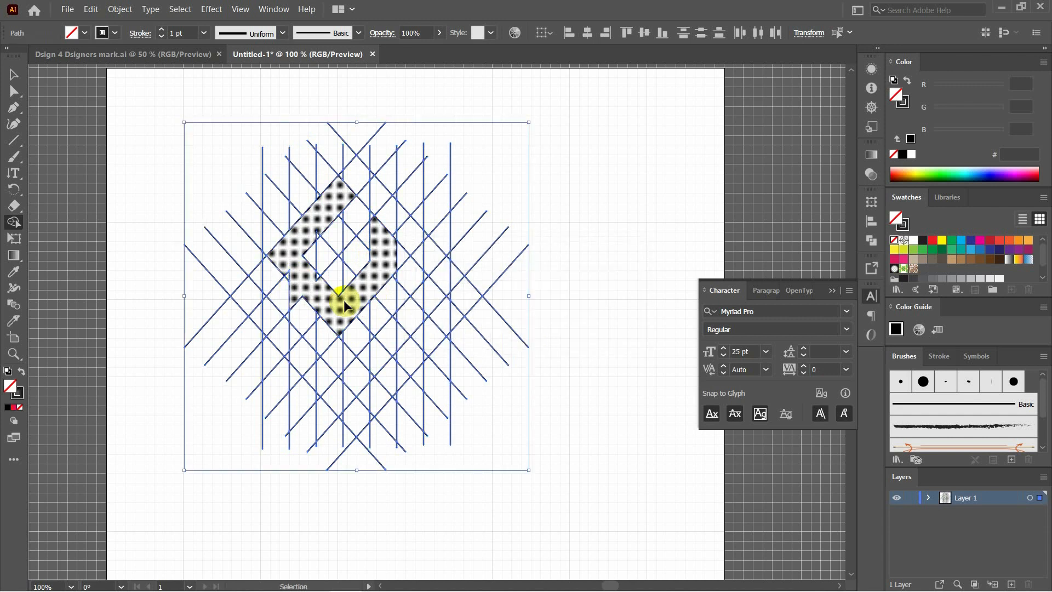
key(ctrl+z)
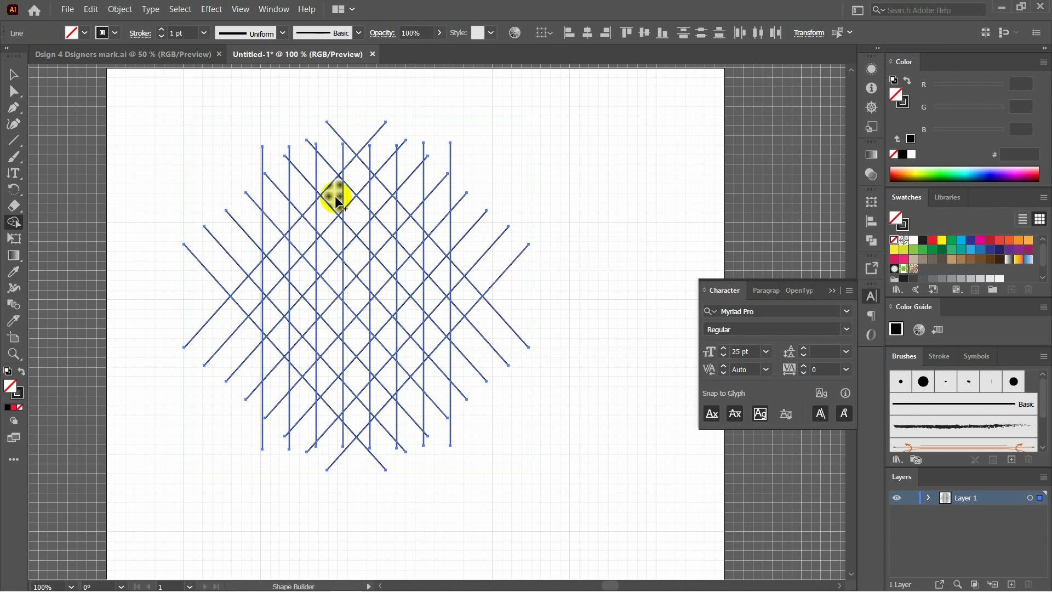
mouse_move(338, 201)
mouse_down()
mouse_move(291, 233)
mouse_move(326, 259)
mouse_move(316, 233)
mouse_move(354, 295)
mouse_move(342, 295)
mouse_move(380, 265)
mouse_move(371, 292)
mouse_move(378, 239)
mouse_up()
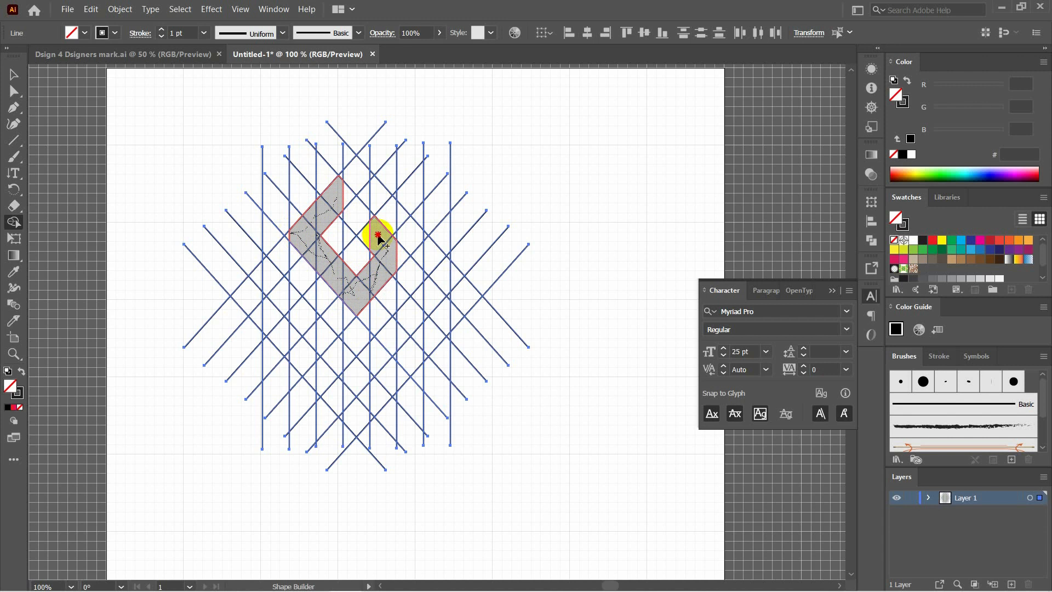
mouse_move(379, 240)
mouse_down()
mouse_move(371, 169)
mouse_move(375, 257)
mouse_move(366, 252)
mouse_up()
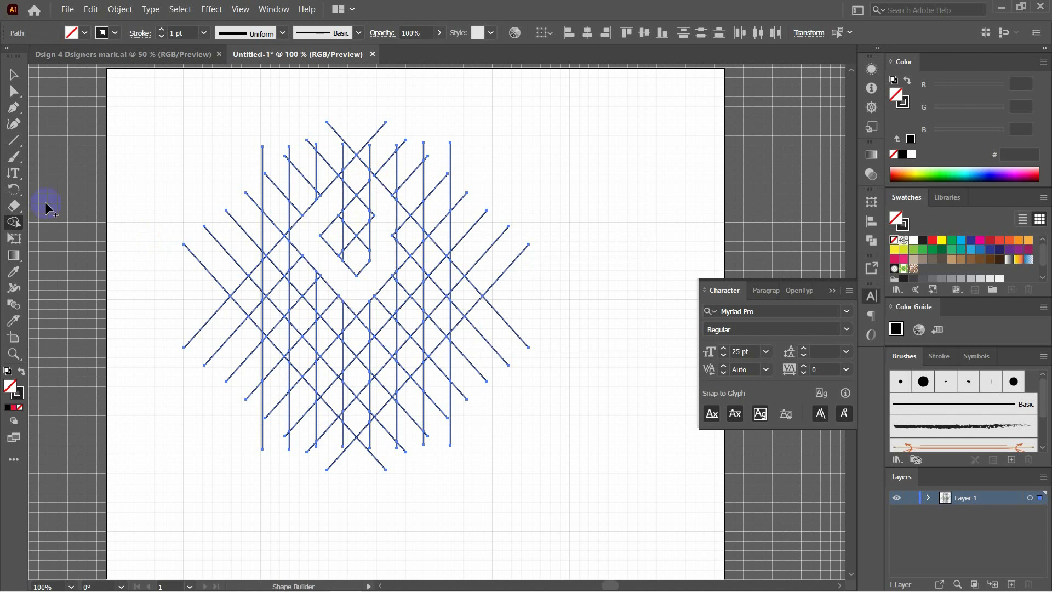
Select only the merged U-shaped band and give it a solid black fill.
click(14, 75)
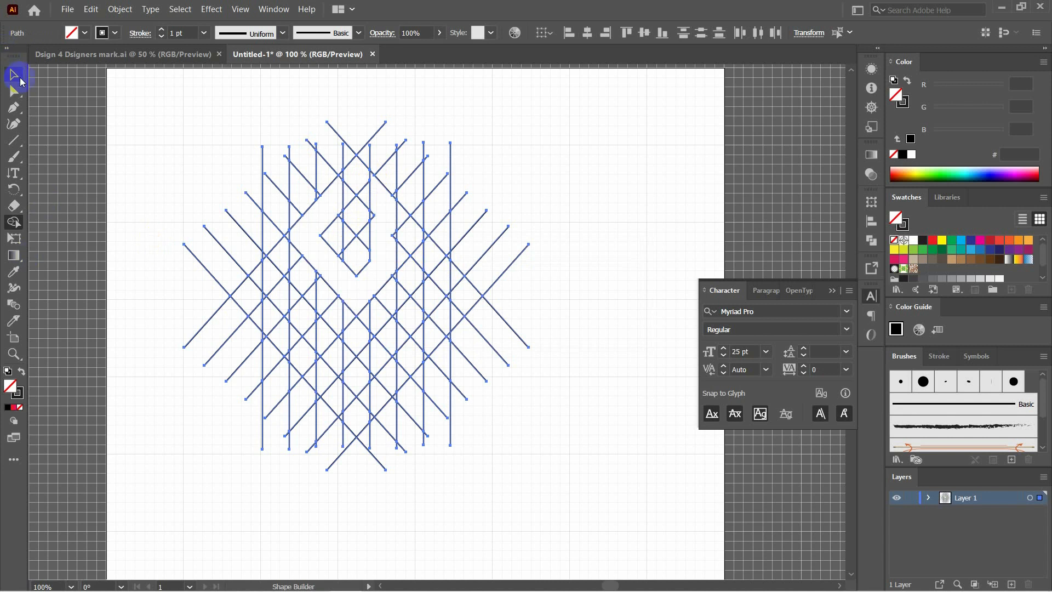
click(387, 253)
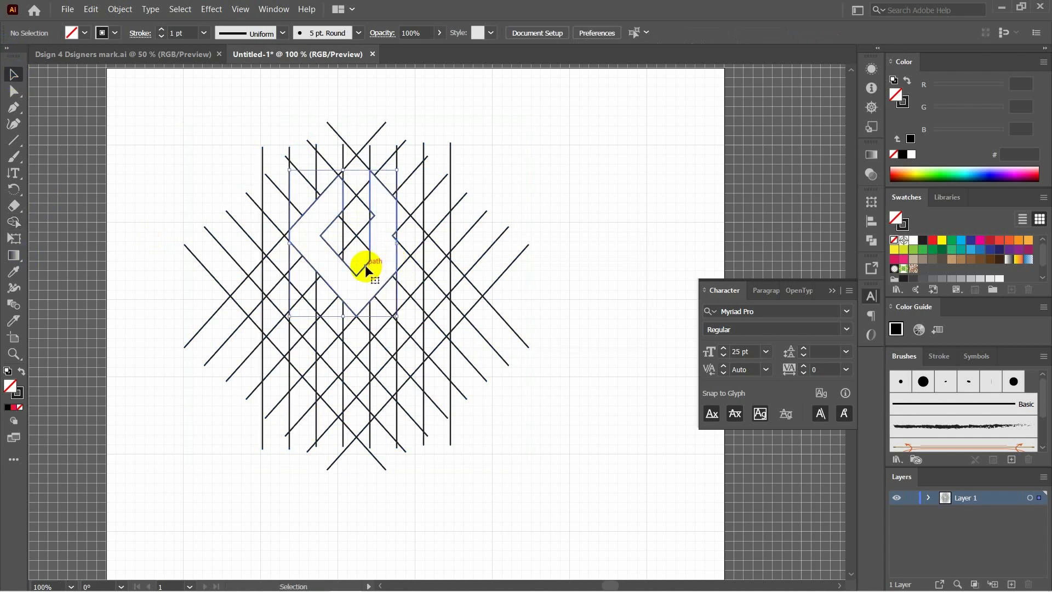
click(365, 264)
click(23, 374)
click(10, 407)
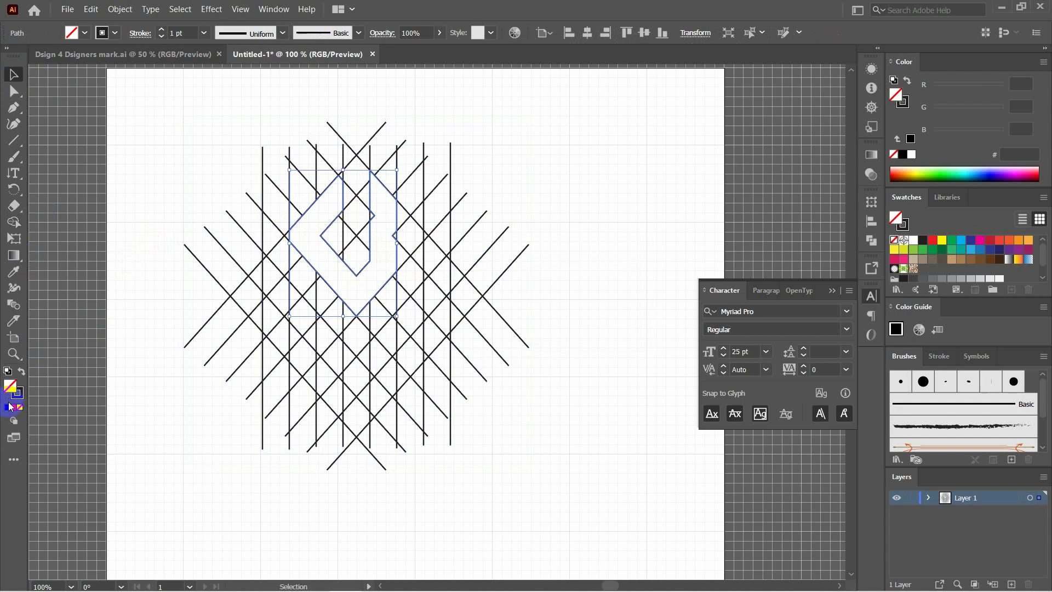
click(9, 409)
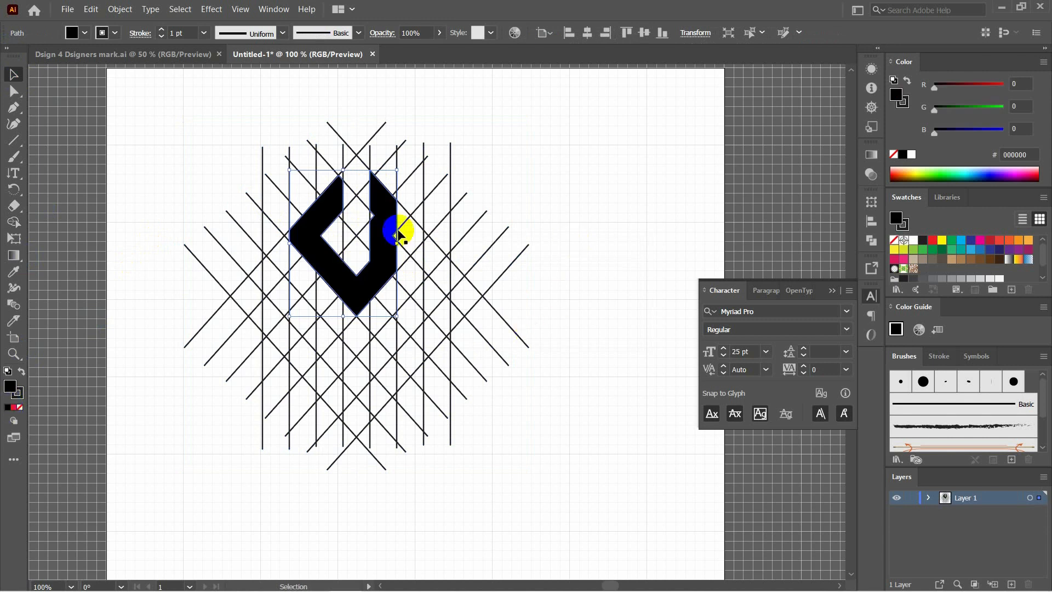
Try to close the small notches in the right arm of the black shape with Shape Builder, with only that shape selected.
key(ctrl+minus)
key(ctrl+equal)
key(ctrl+equal)
key(ctrl+equal)
key(ctrl+equal)
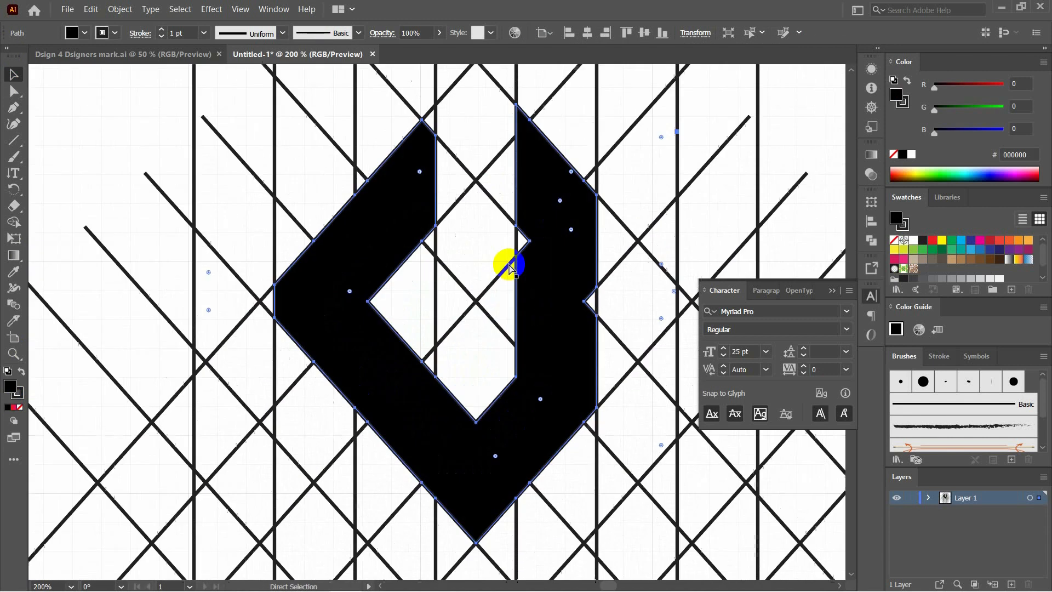
key(shift+m)
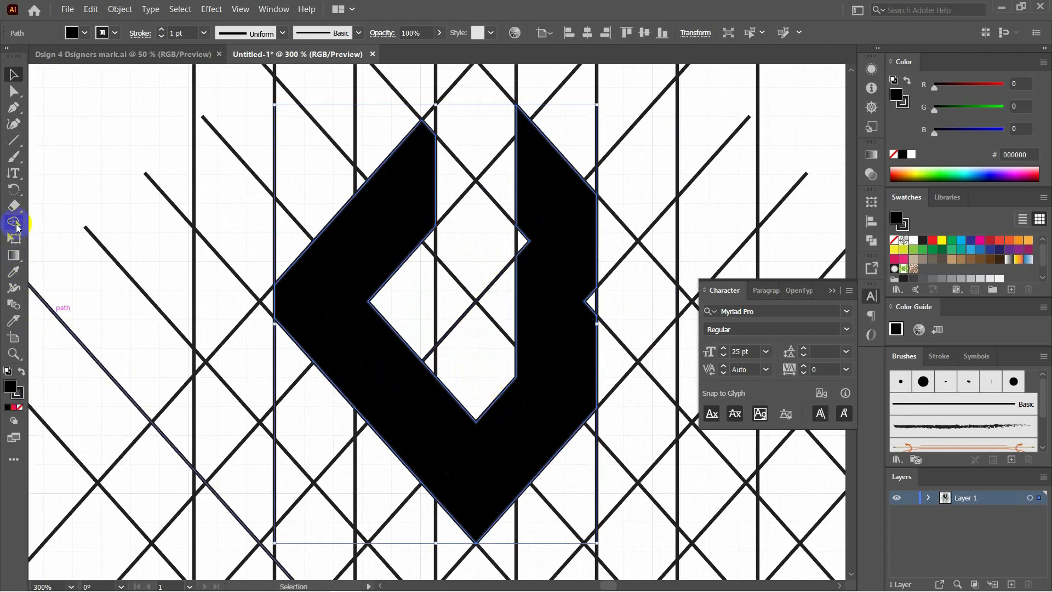
alt+click(589, 324)
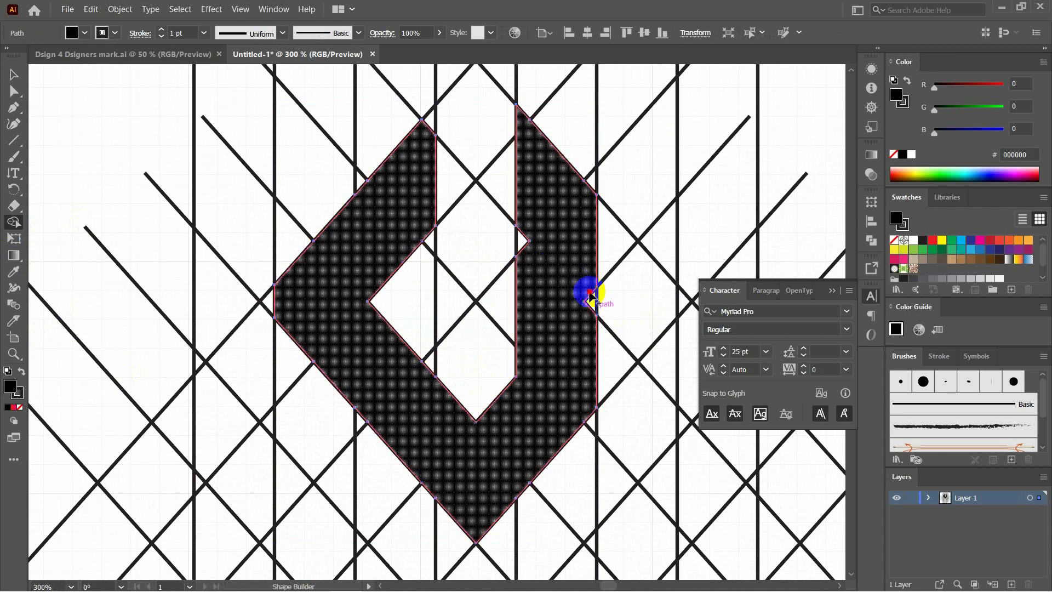
click(593, 300)
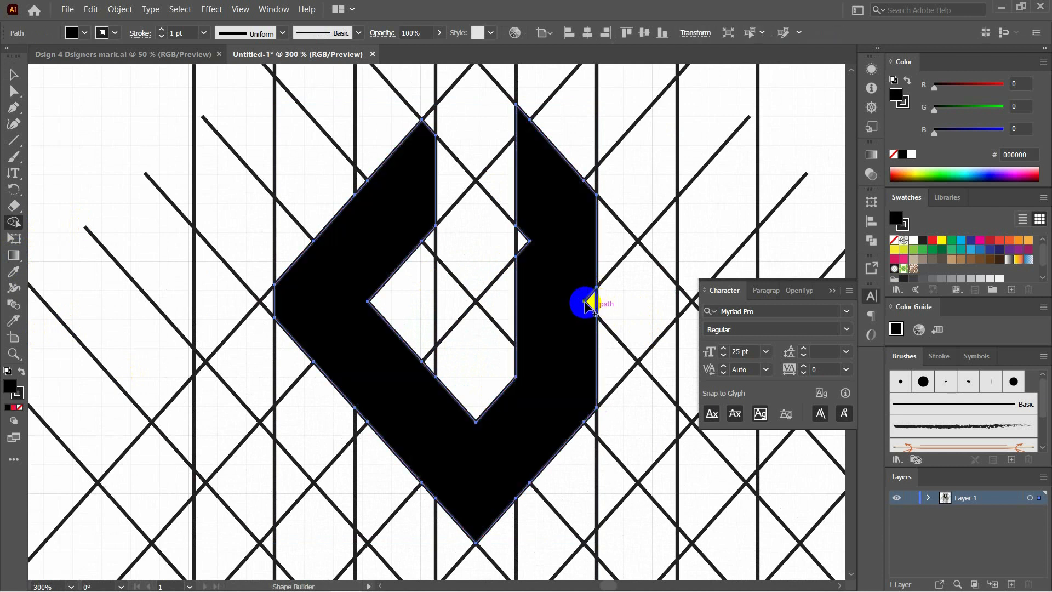
click(521, 231)
key(ctrl+0)
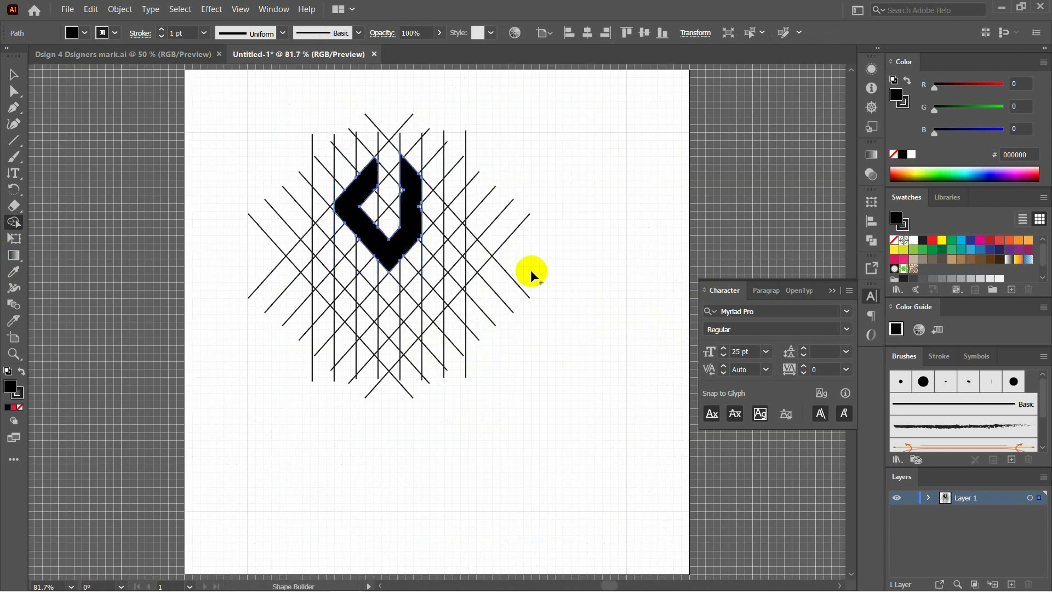
Select the shape with the whole lattice and merge the small gaps at its right arm and left corner into it with Shape Builder.
click(15, 81)
drag(245, 112, 541, 412)
click(541, 412)
key(ctrl+equal)
key(ctrl+equal)
key(ctrl+equal)
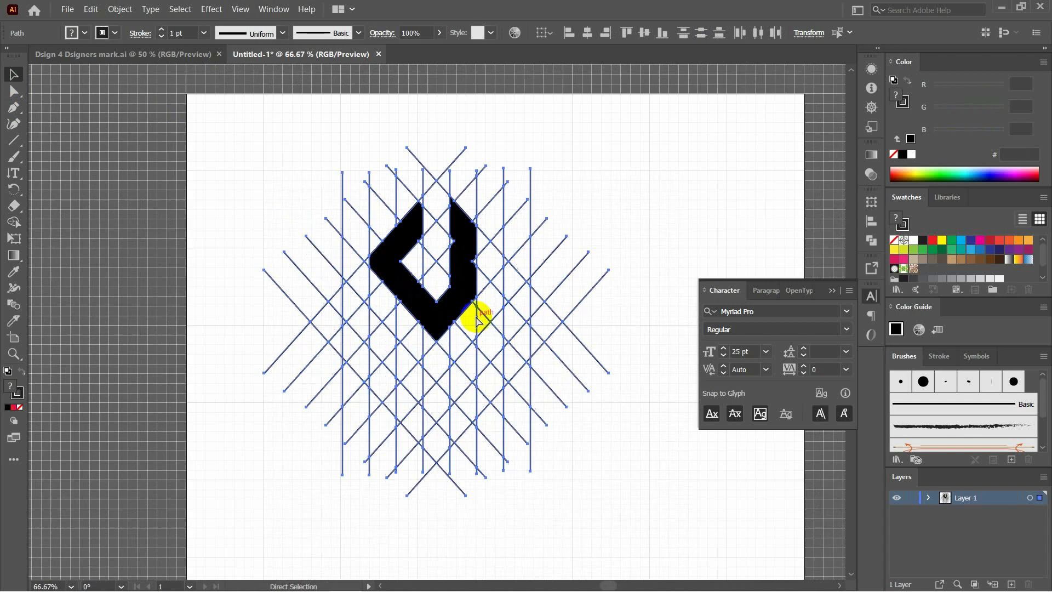
click(271, 243)
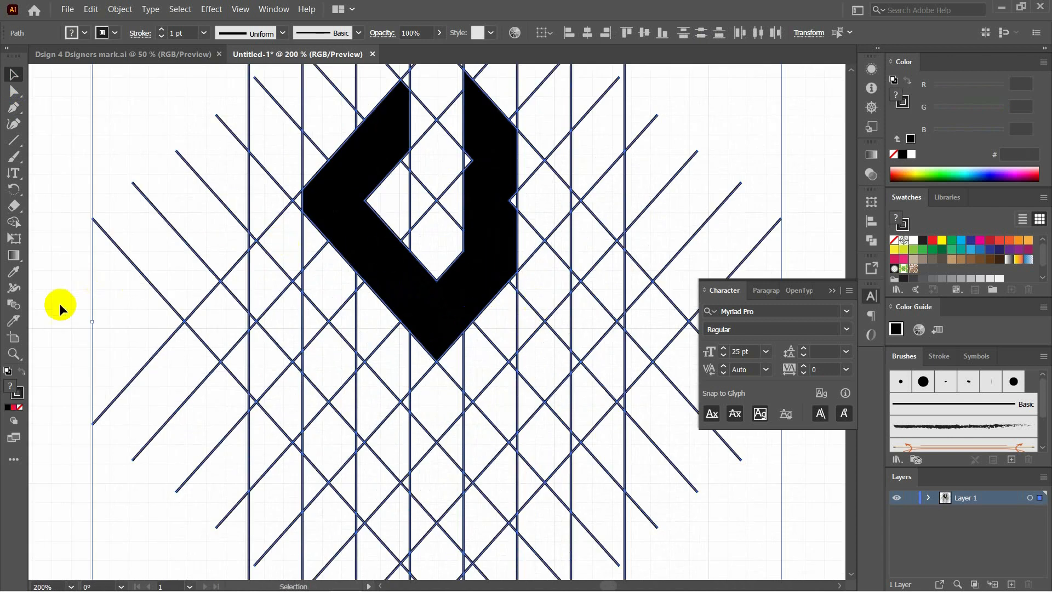
click(13, 223)
click(512, 205)
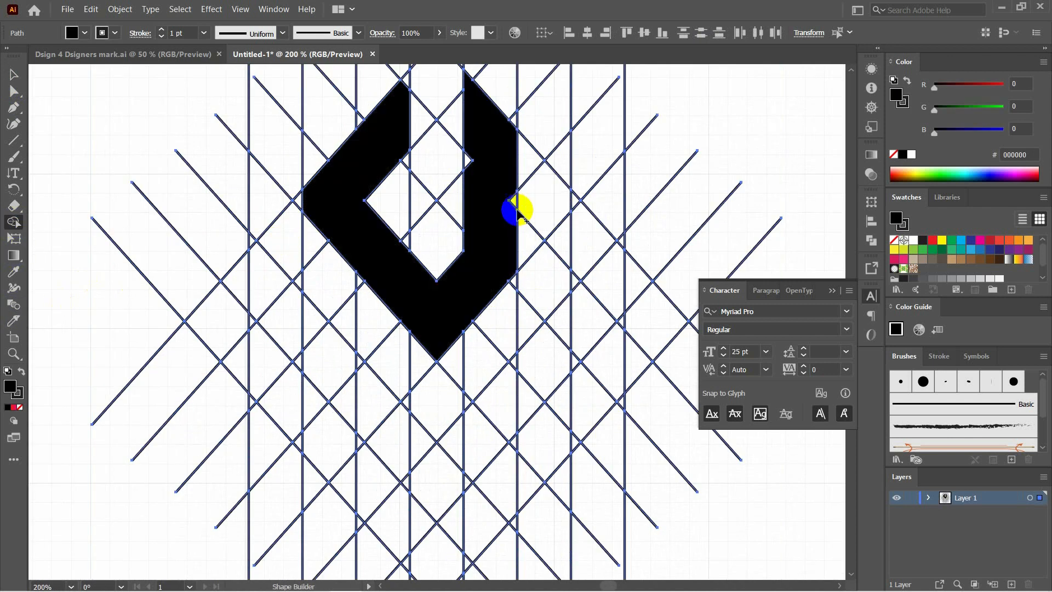
drag(514, 201, 514, 203)
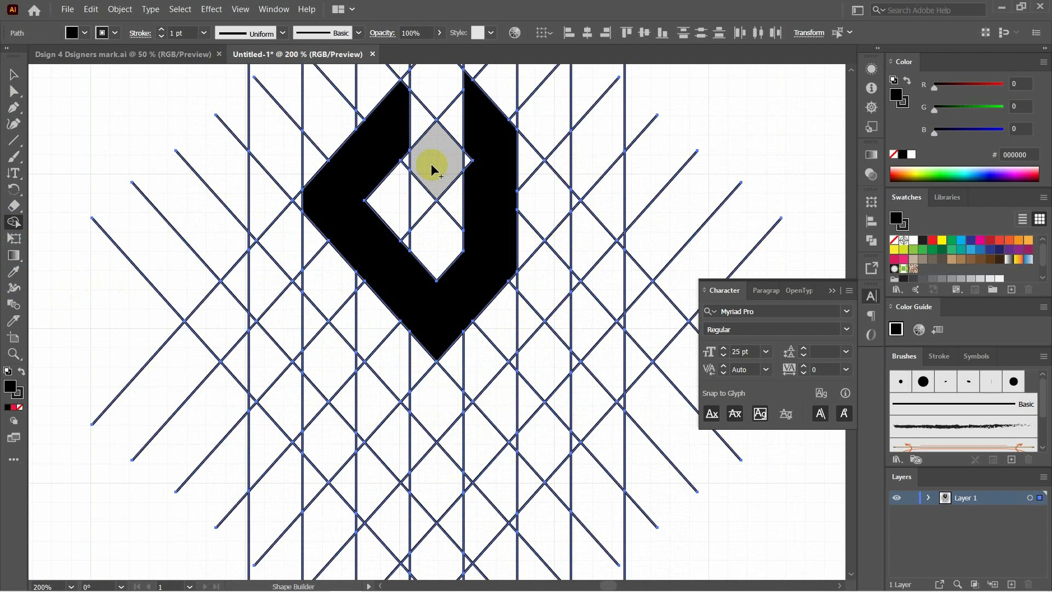
click(469, 159)
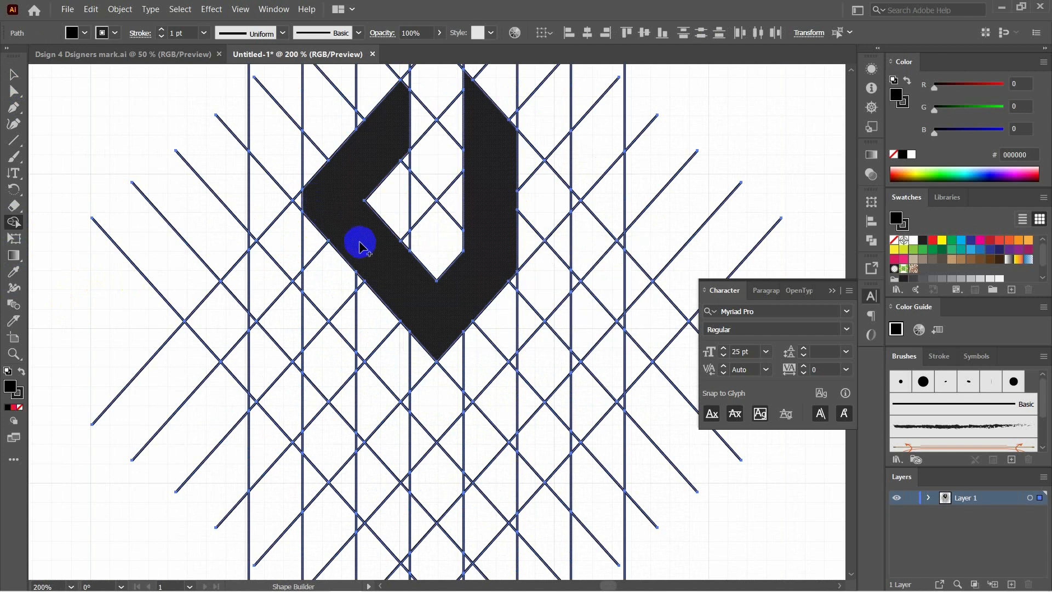
drag(317, 201, 296, 201)
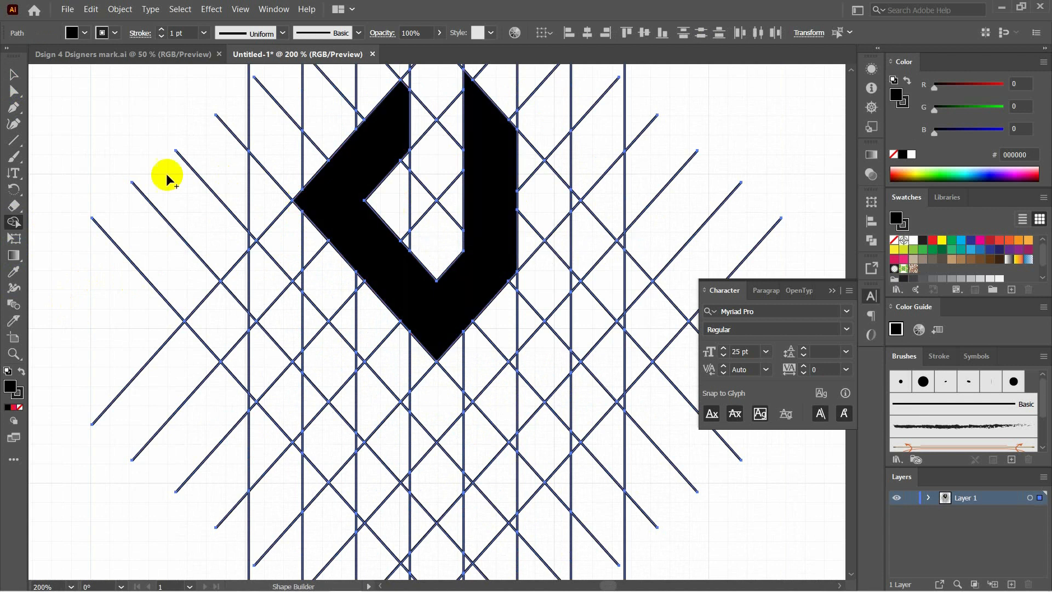
Duplicate the black U-shaped mark and place the copy on the blank artboard area to the right of the lattice, then deselect it.
click(14, 89)
scroll(396, 234, down, 3)
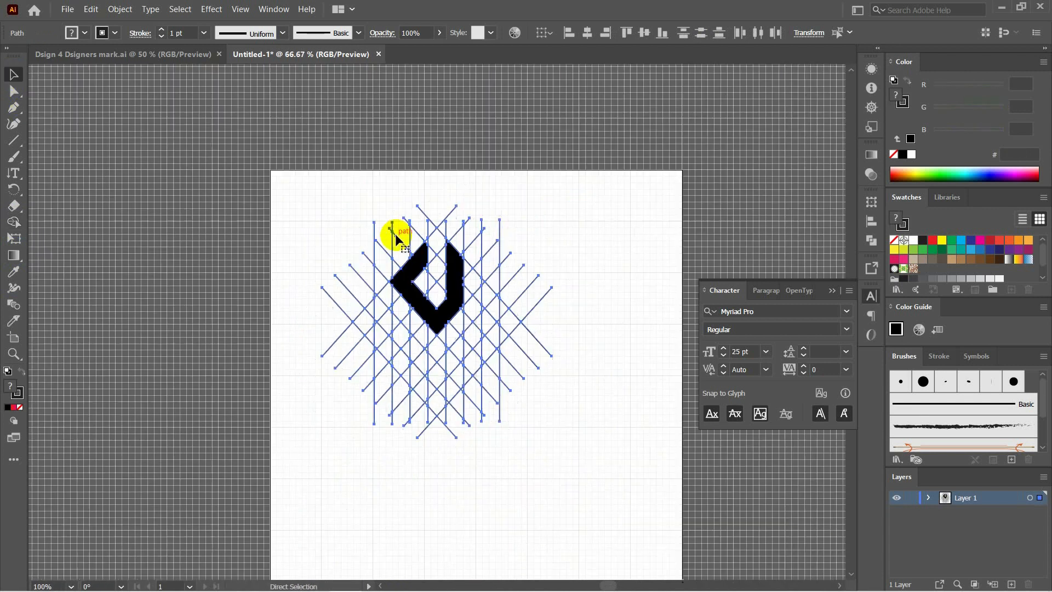
key(v)
click(436, 301)
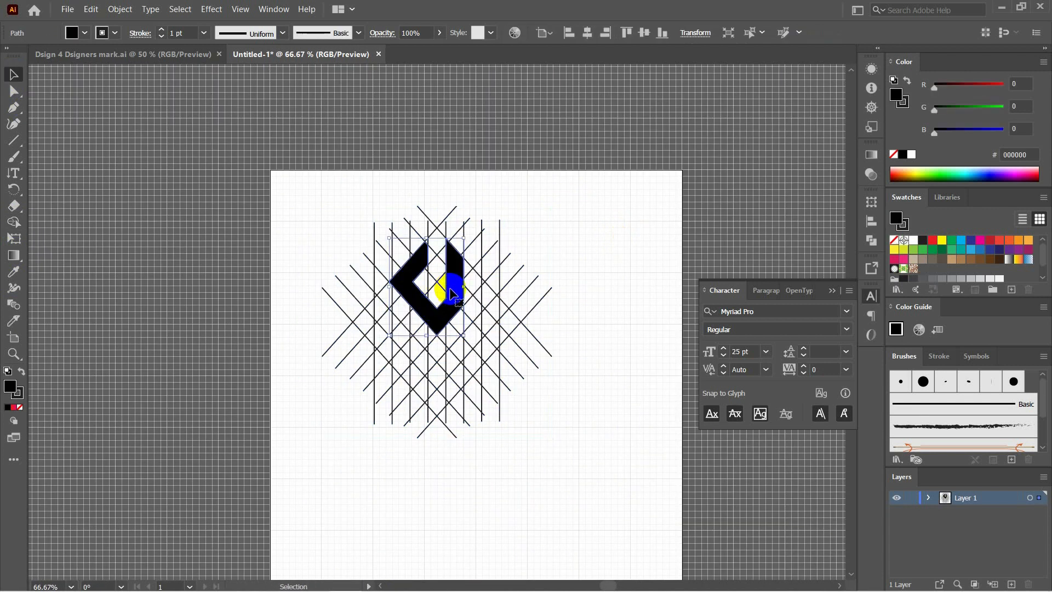
key(ctrl+c)
key(ctrl+v)
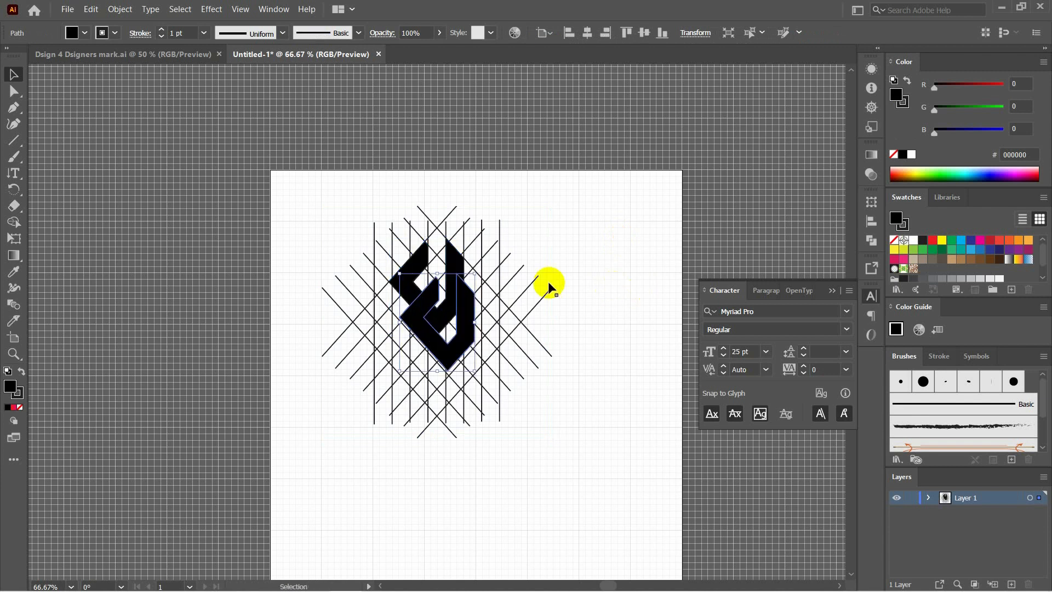
drag(468, 291, 655, 256)
click(702, 227)
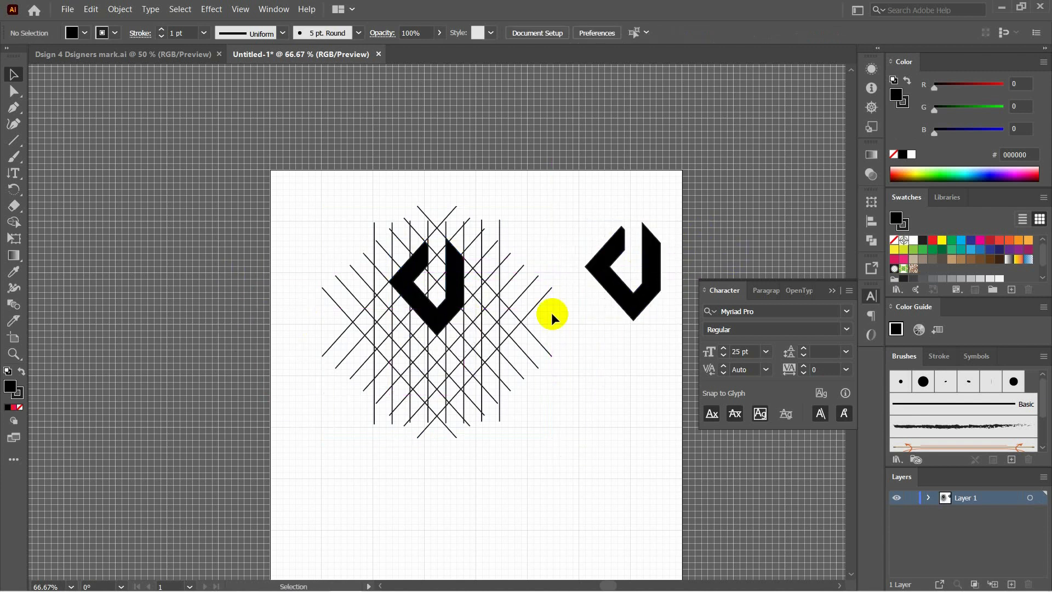
drag(529, 277, 375, 282)
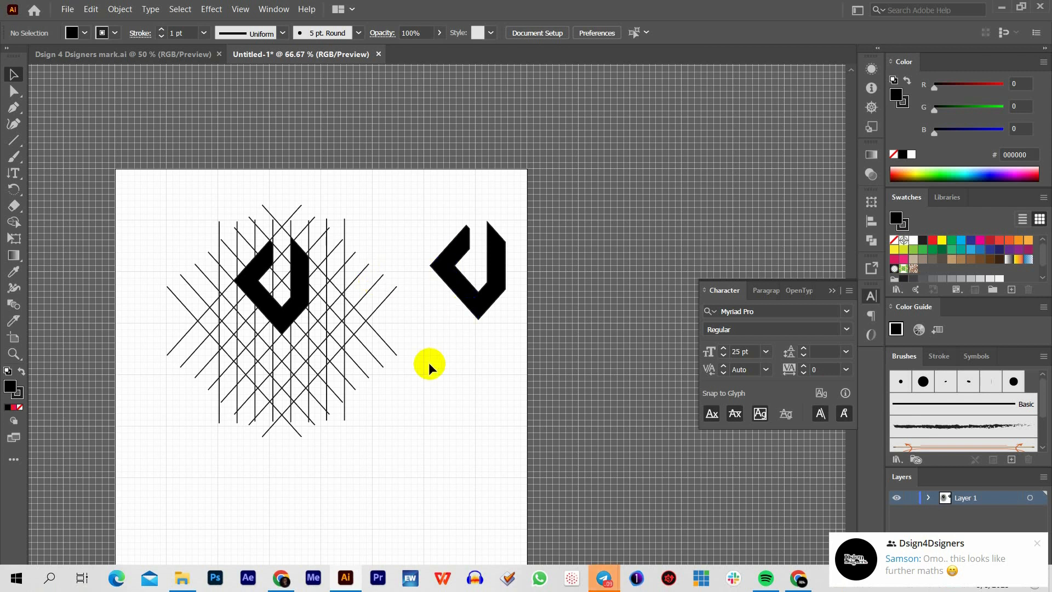
key(super)
key(super)
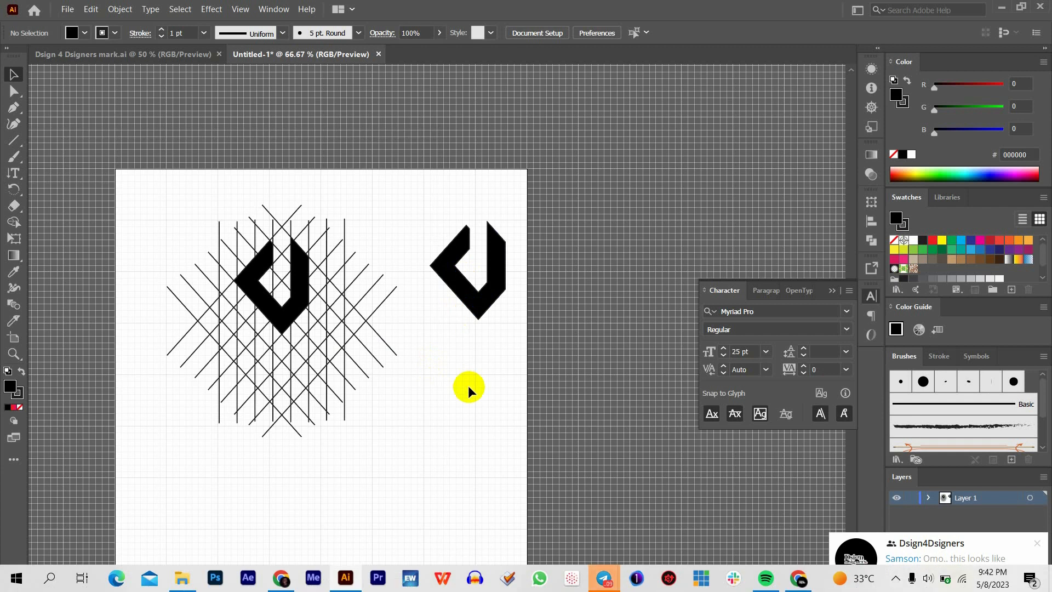
key(super)
key(super)
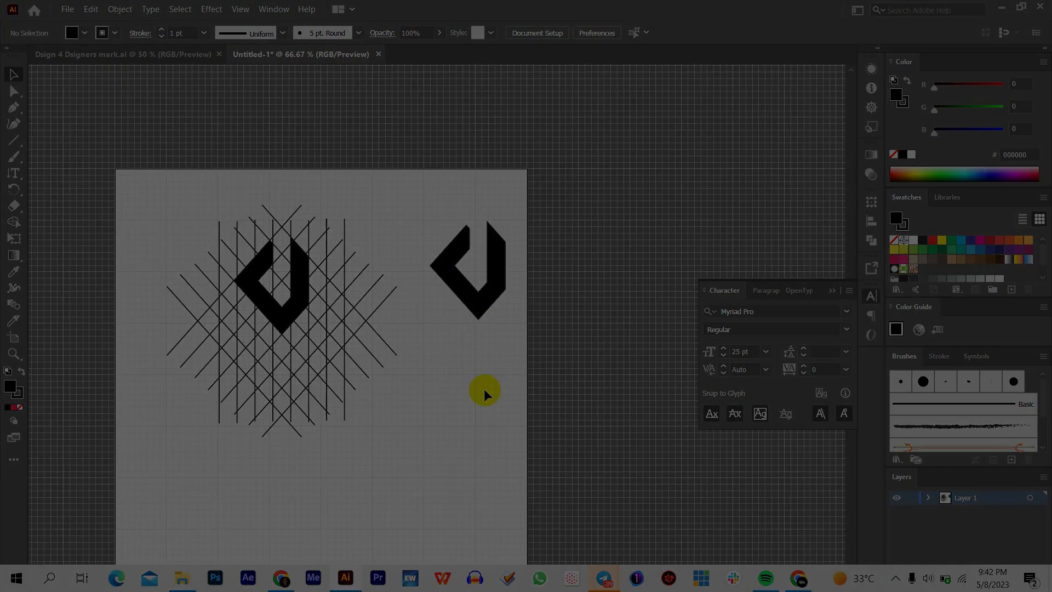
key(super)
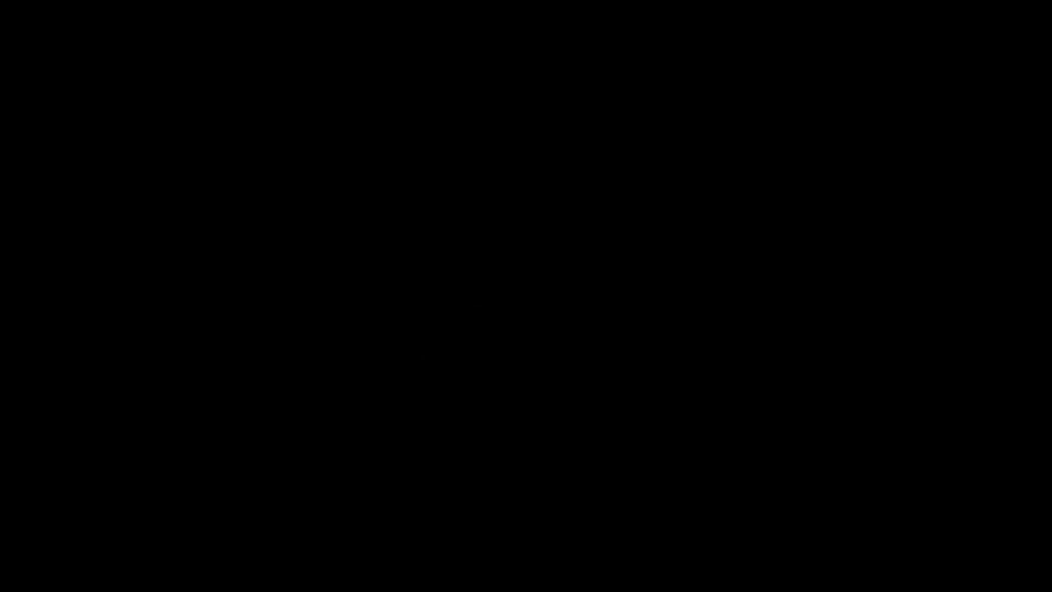